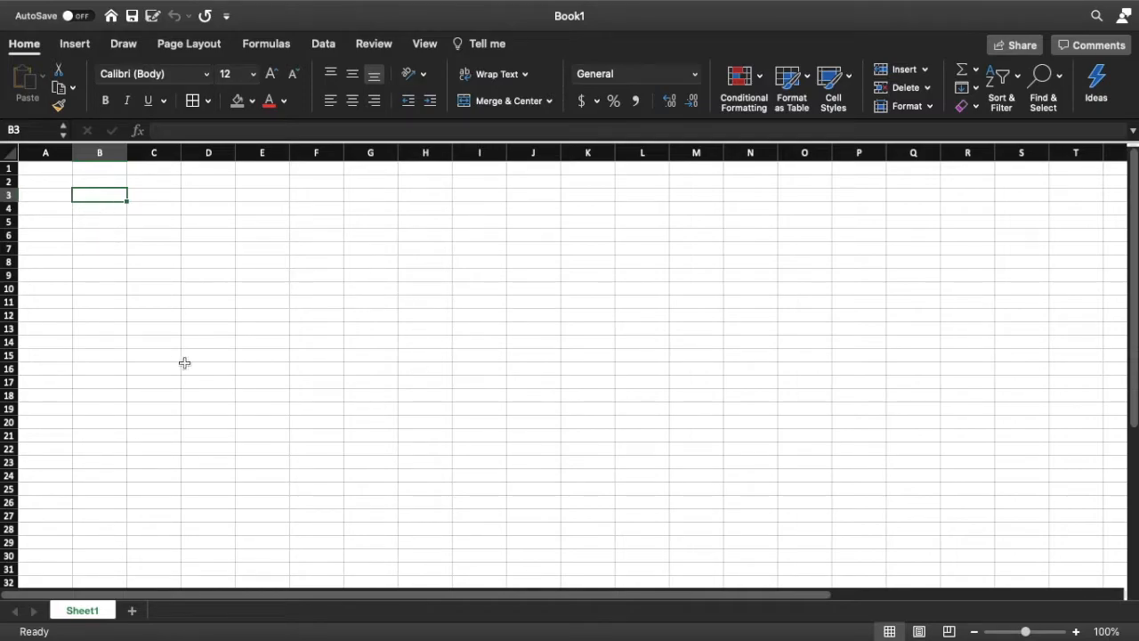
Merge and center cells A1 to C1 and enter the title "Class A" in the merged cell
click(53, 169)
drag(53, 169, 161, 169)
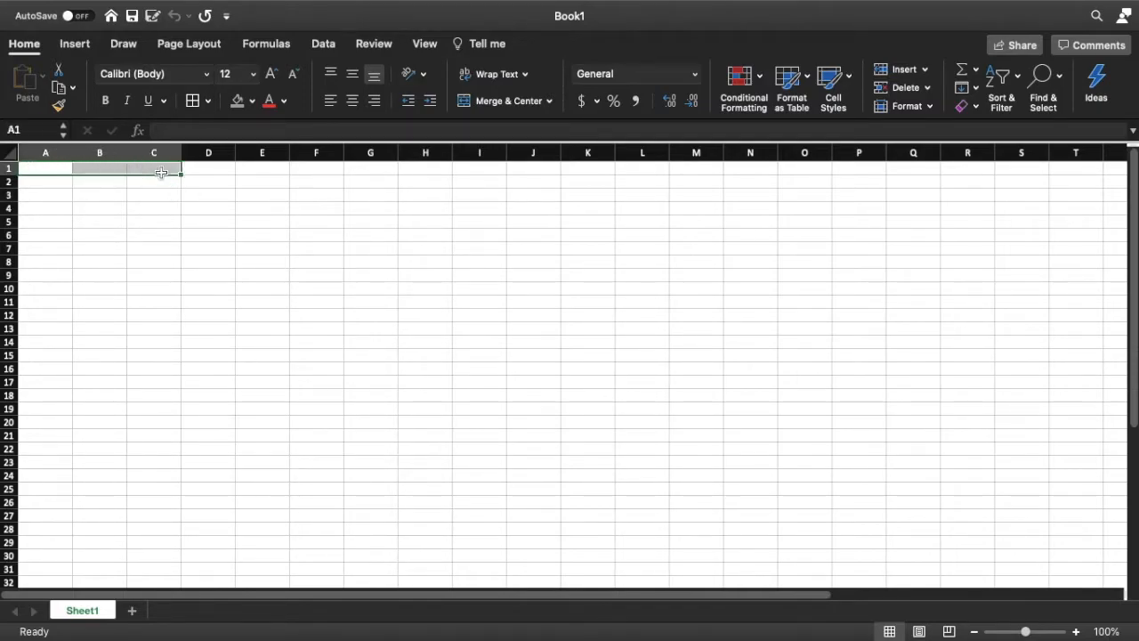
click(499, 101)
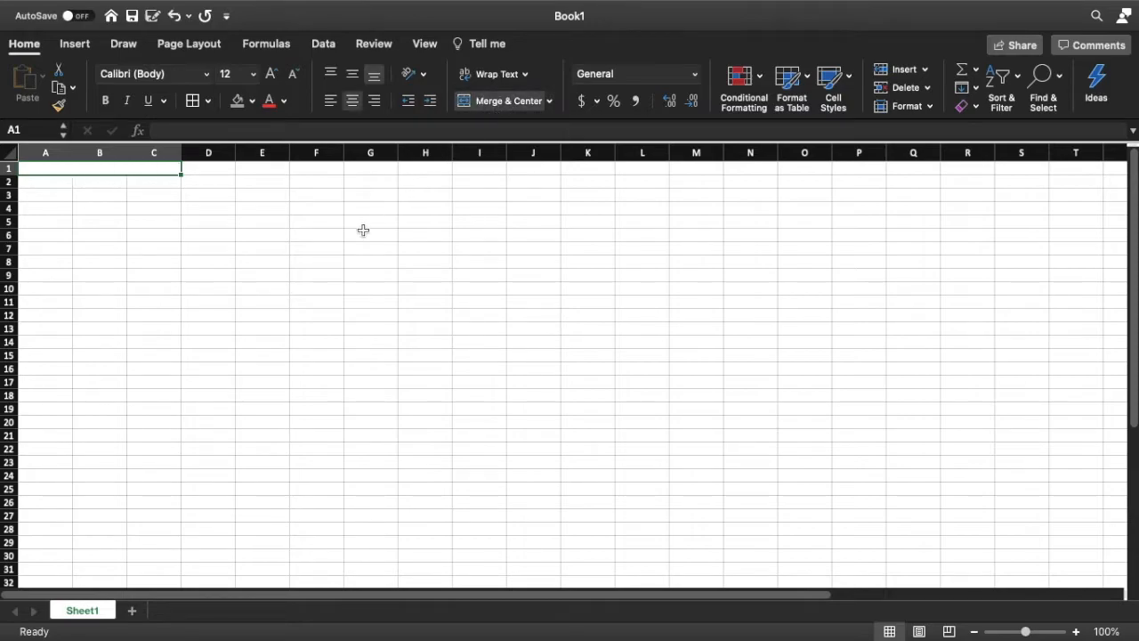
text(Class A)
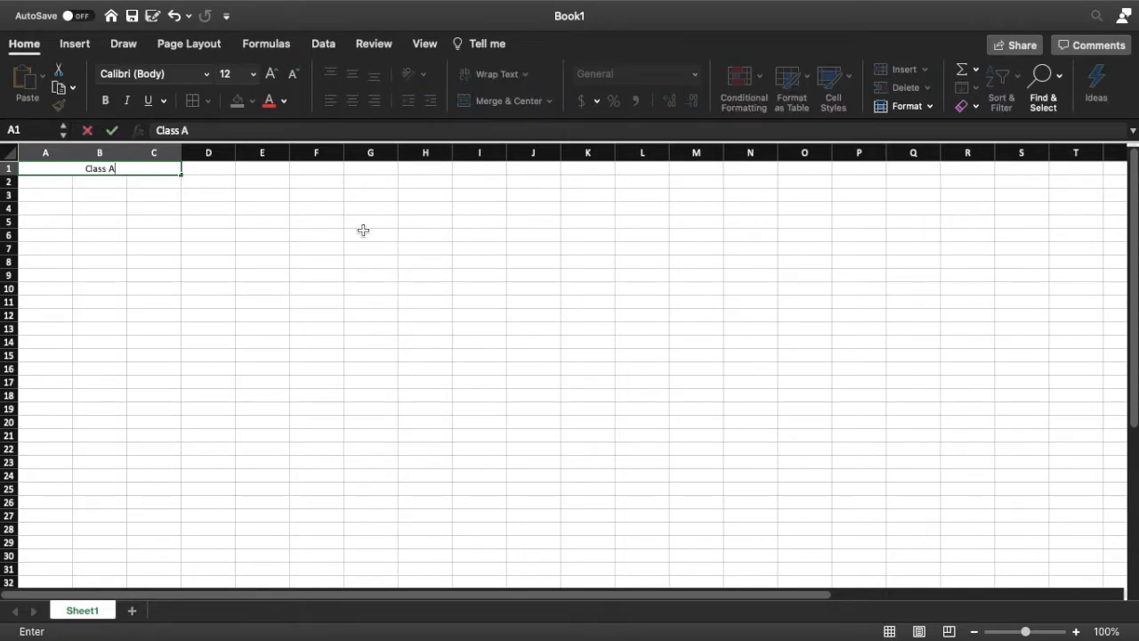
key(Return)
key(Return)
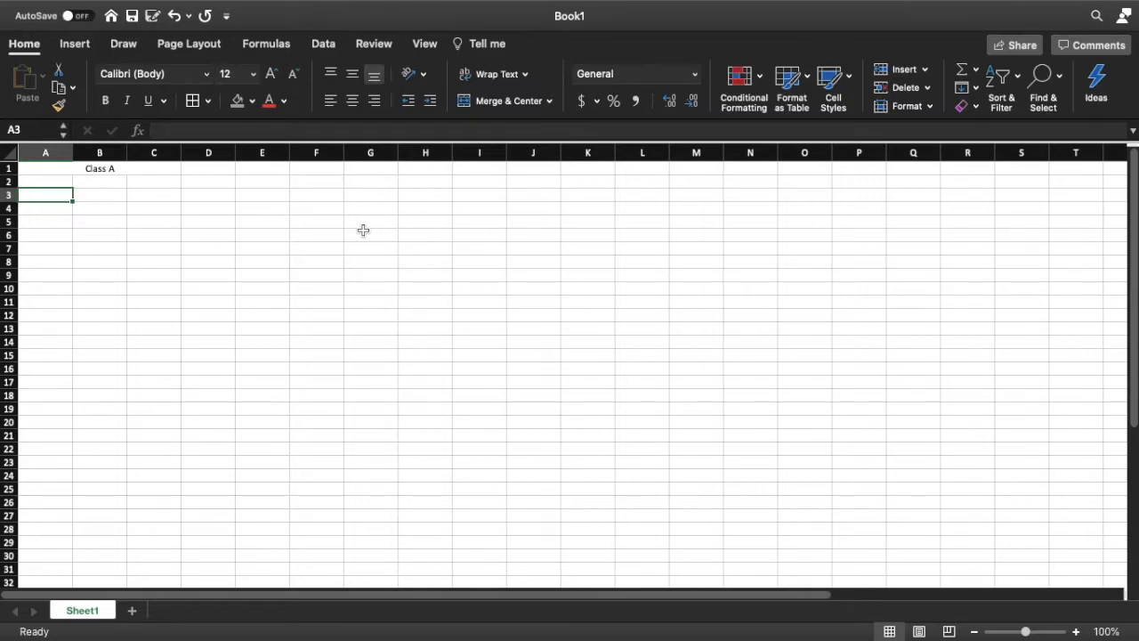
Increase the font size of the "Class A" title to 20
click(104, 171)
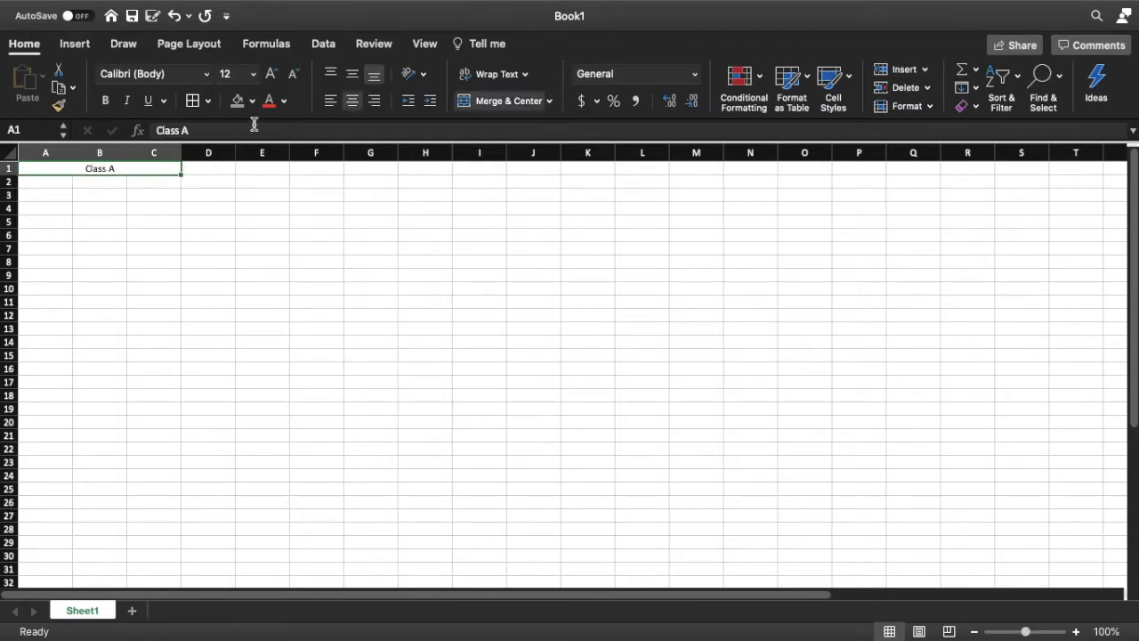
click(271, 73)
click(272, 73)
click(272, 73)
click(271, 73)
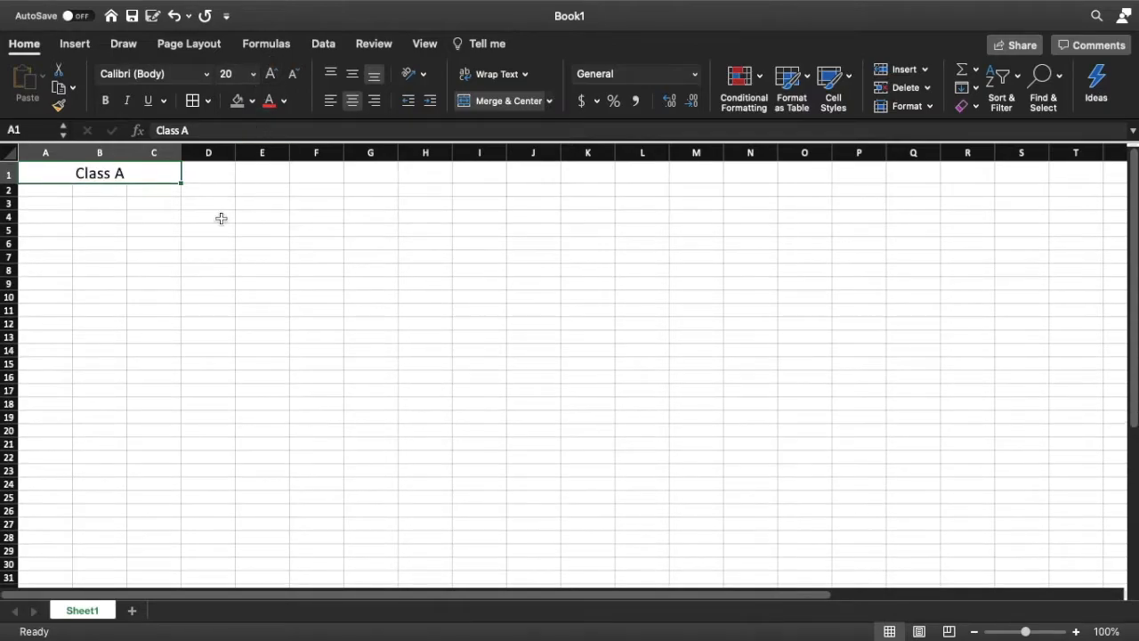
click(221, 216)
click(138, 176)
Enter the column heading "Names" in cell A3
click(41, 203)
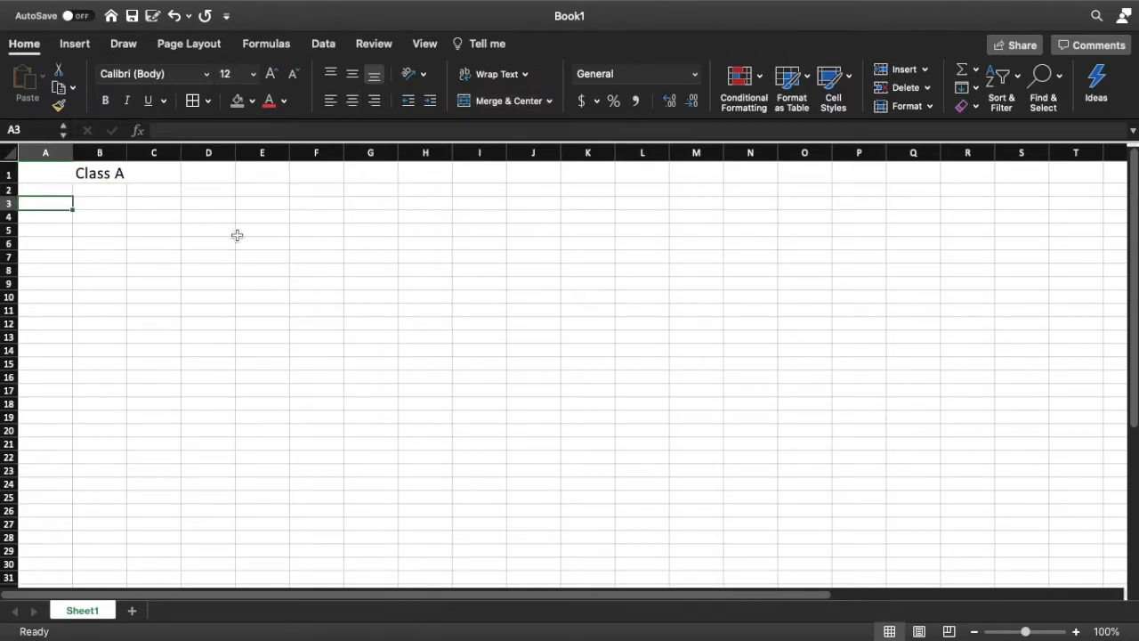
text(Names)
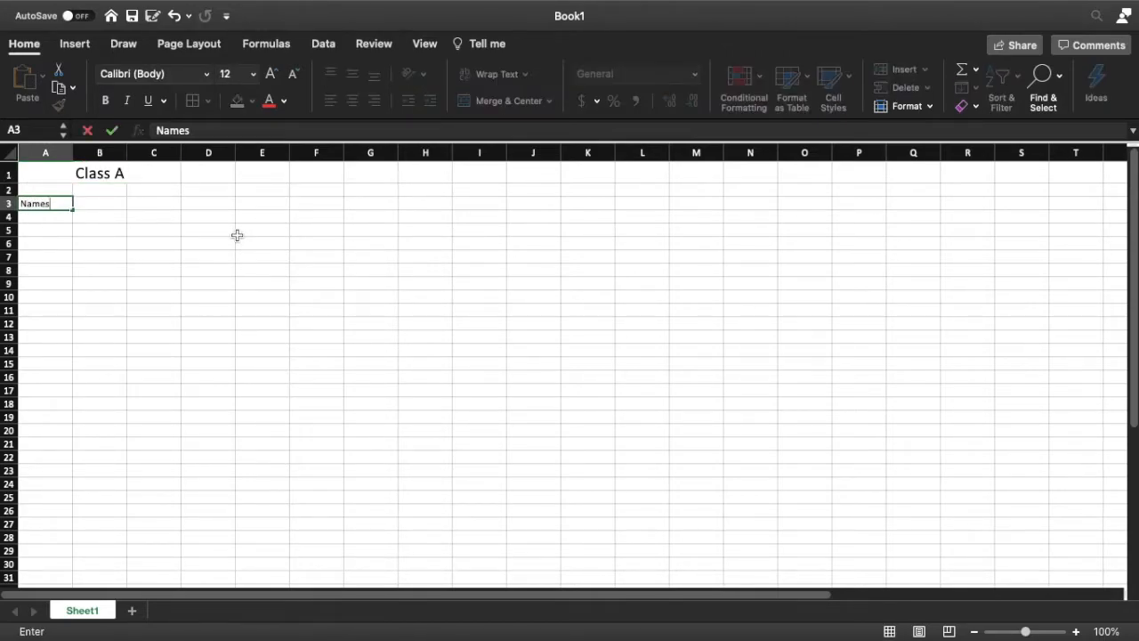
key(Return)
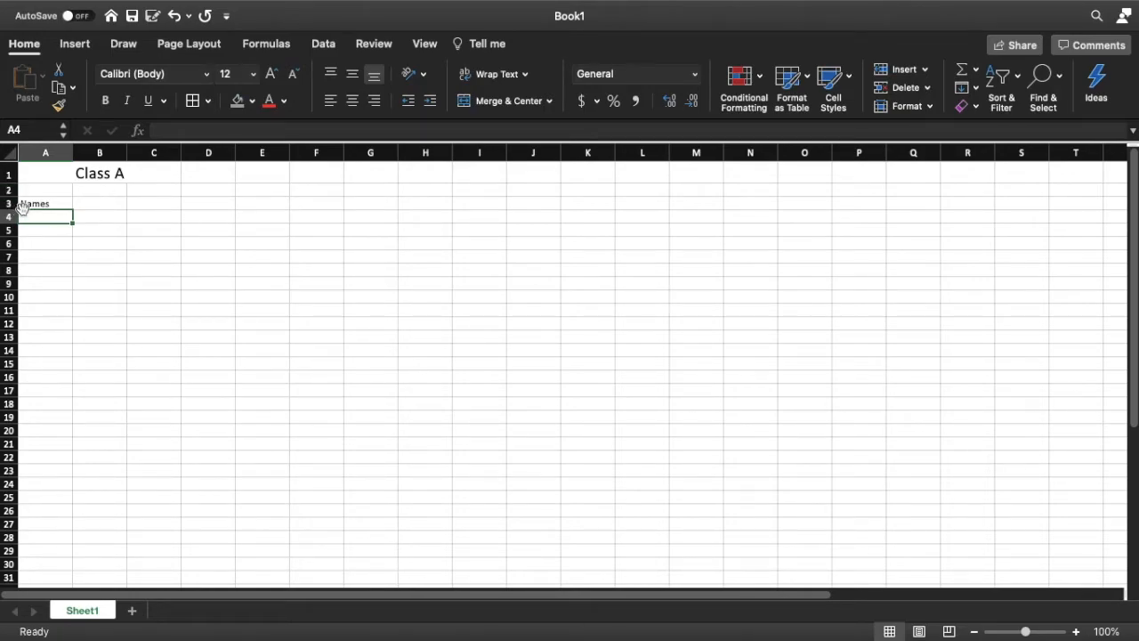
List the students in cells A4 to A20, named "Student A" through "Student Q" in alphabetical order
click(48, 217)
text(Student A)
drag(72, 223, 72, 432)
double_click(63, 231)
key(BackSpace)
text(B)
double_click(69, 296)
click(63, 351)
double_click(63, 351)
key(BackSpace)
text(K)
double_click(64, 391)
key(BackSpace)
text(N)
Shade the whole heading row 3 grey and apply borders to its cells
click(9, 204)
click(236, 103)
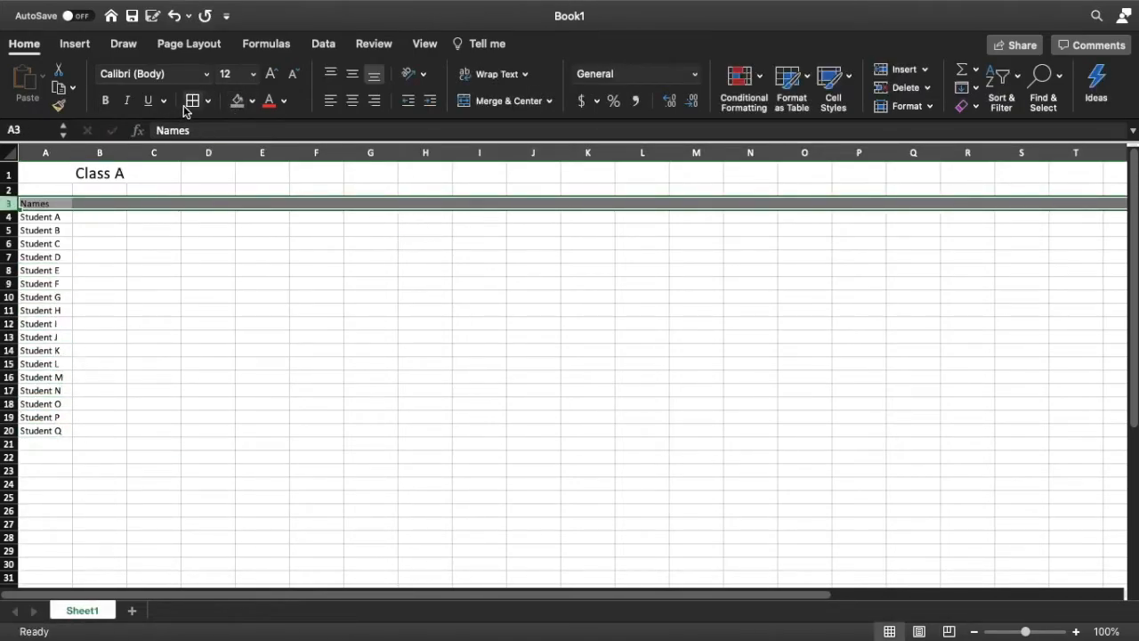
click(167, 306)
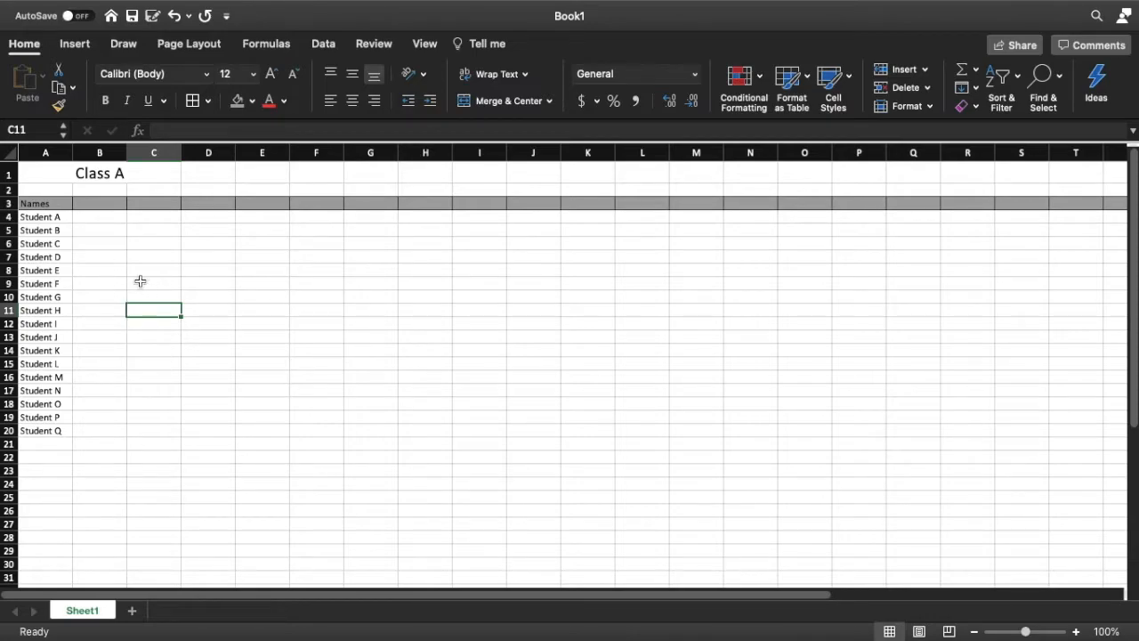
drag(101, 218, 988, 431)
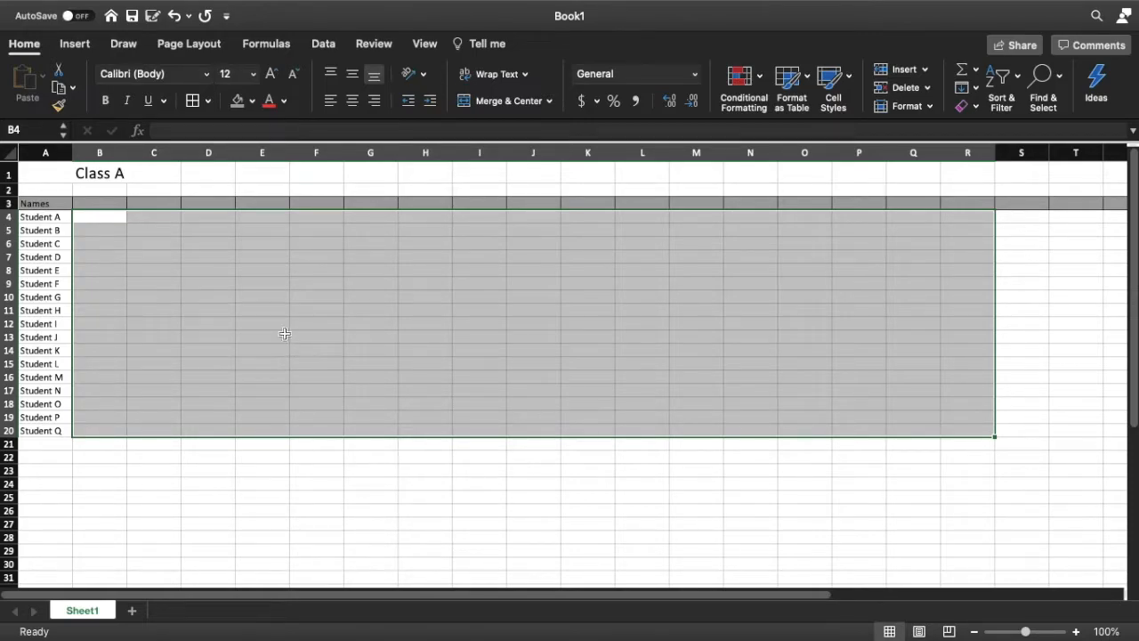
click(104, 202)
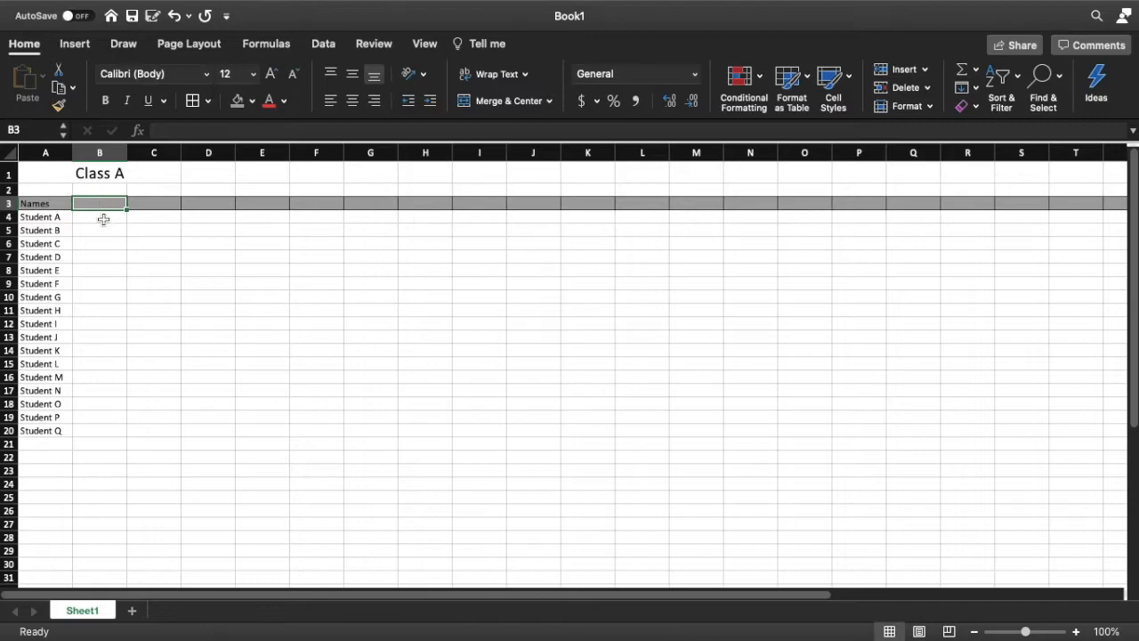
drag(102, 228, 112, 407)
drag(164, 228, 157, 415)
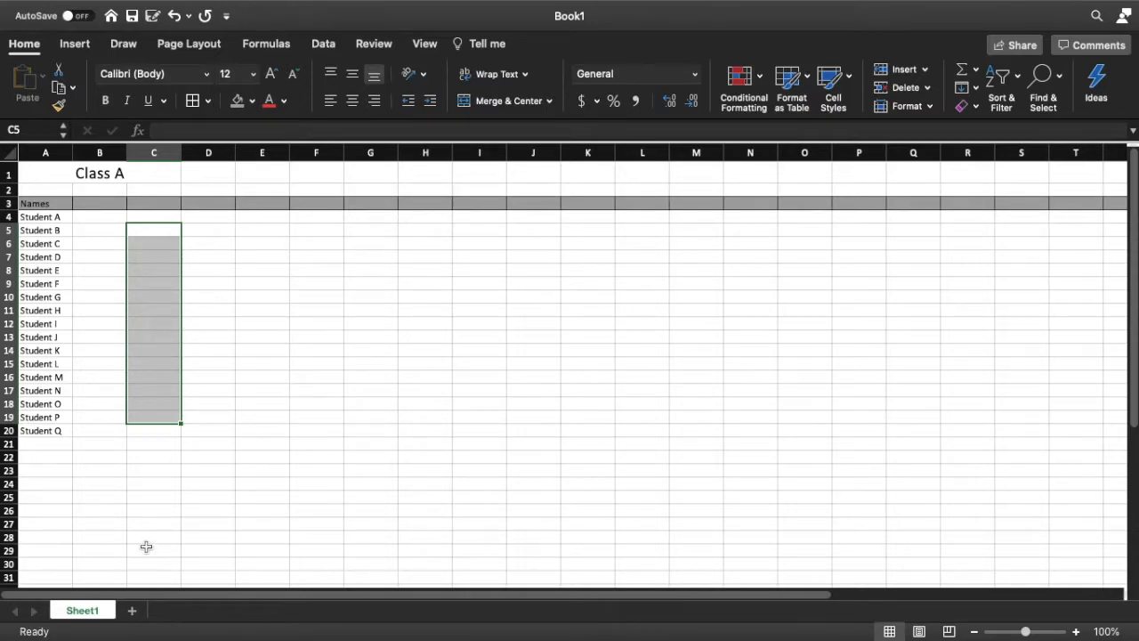
Rename Sheet1 as "Master Sheet"
double_click(90, 614)
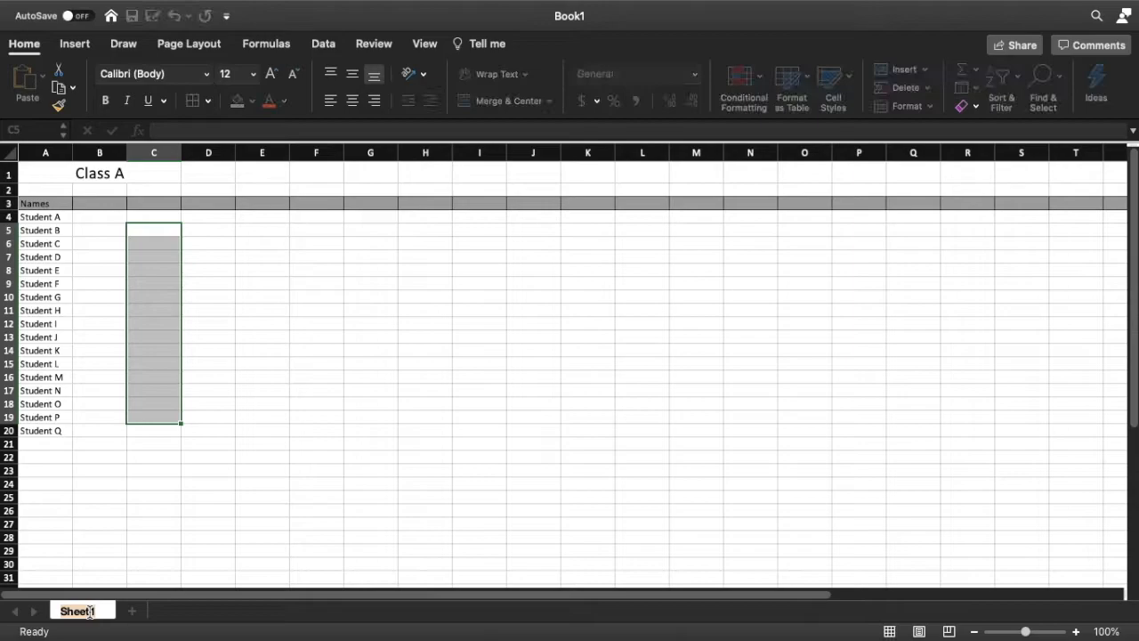
text(Master Sheet)
key(Return)
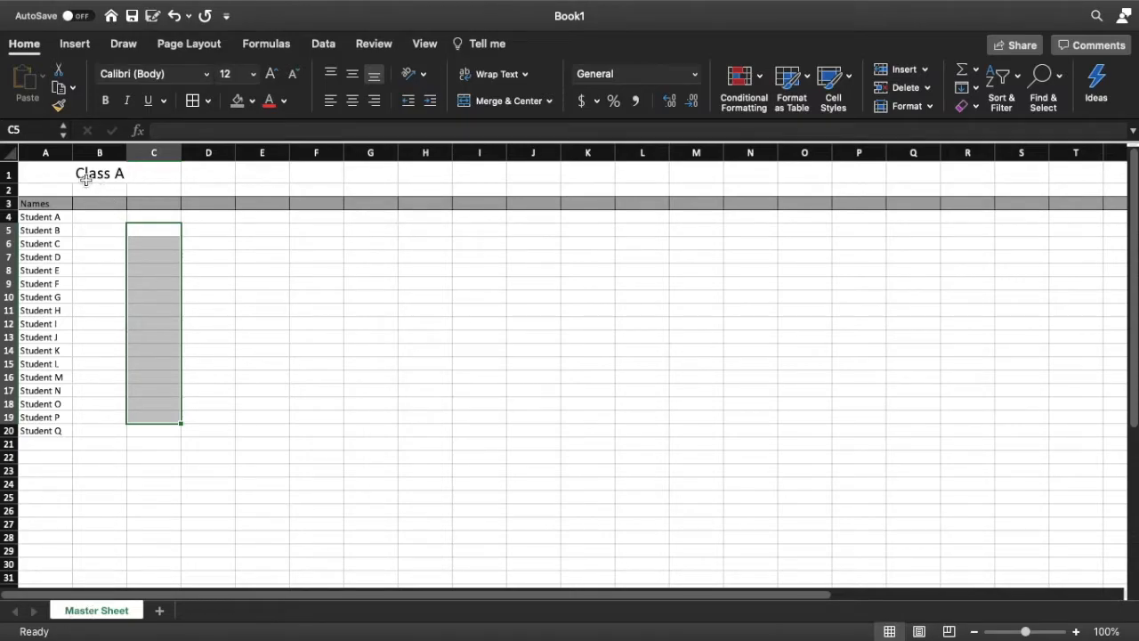
Make the "Class A" title bold and put a border around its merged cell
click(136, 176)
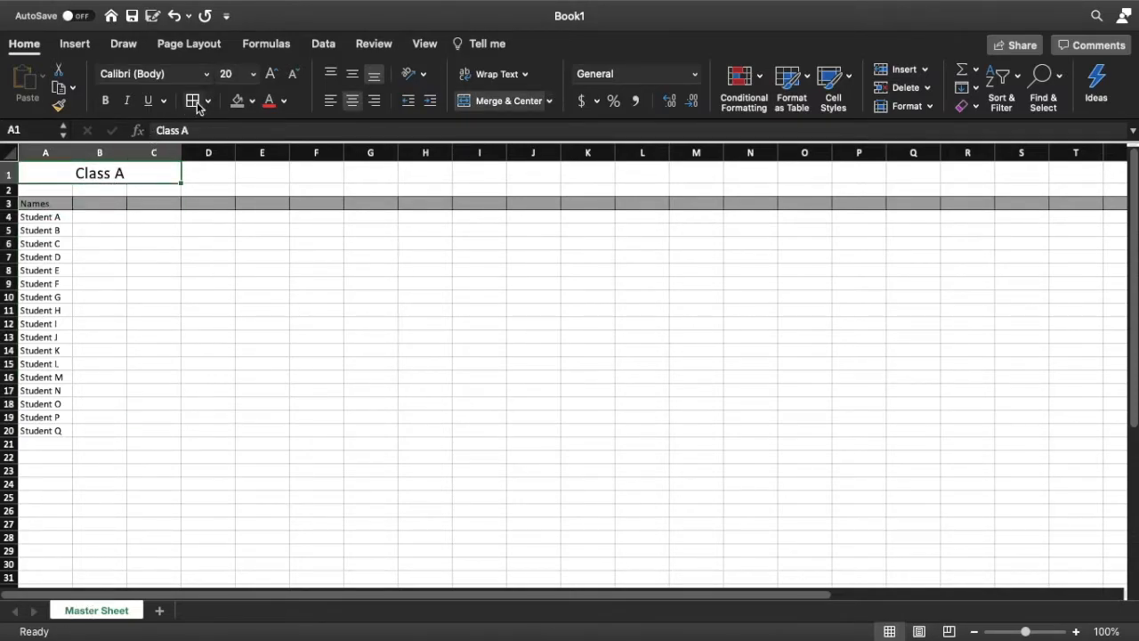
click(105, 101)
click(90, 327)
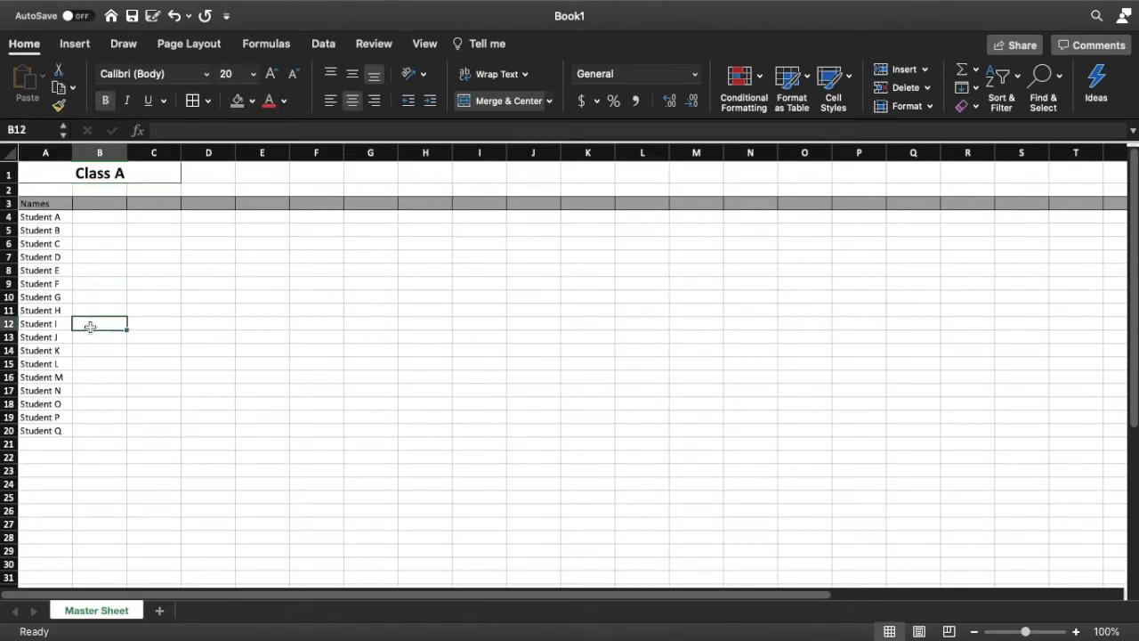
Add a new worksheet after the Master Sheet and name it "Ch1"
click(159, 610)
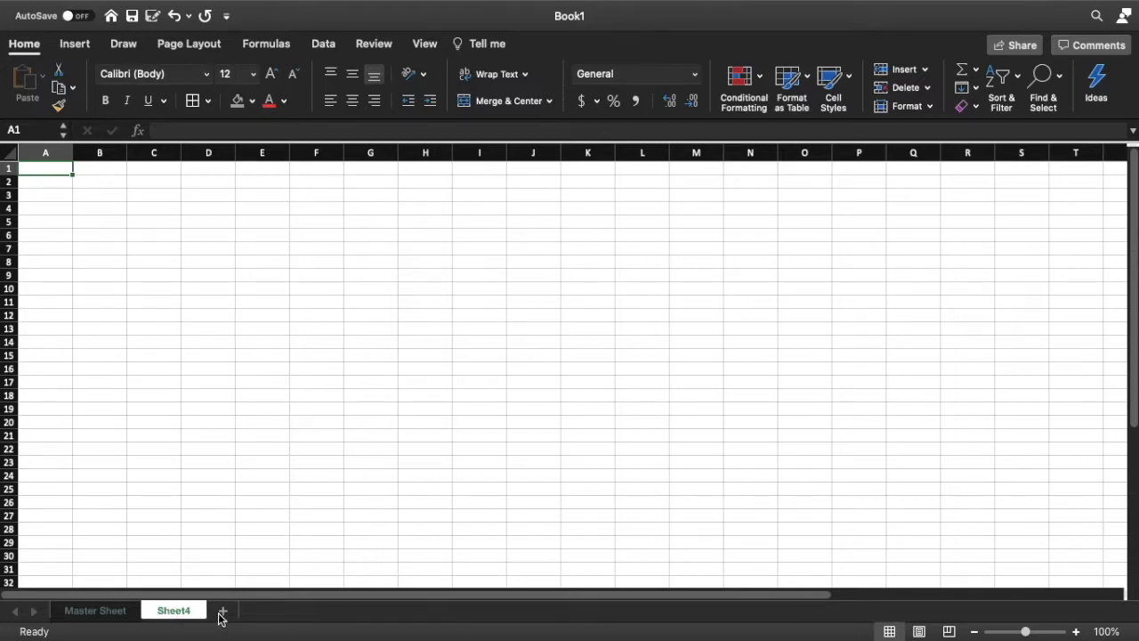
double_click(182, 610)
text(Ch1)
key(Return)
Add another worksheet after Ch1 and name it "Ch2"
click(222, 611)
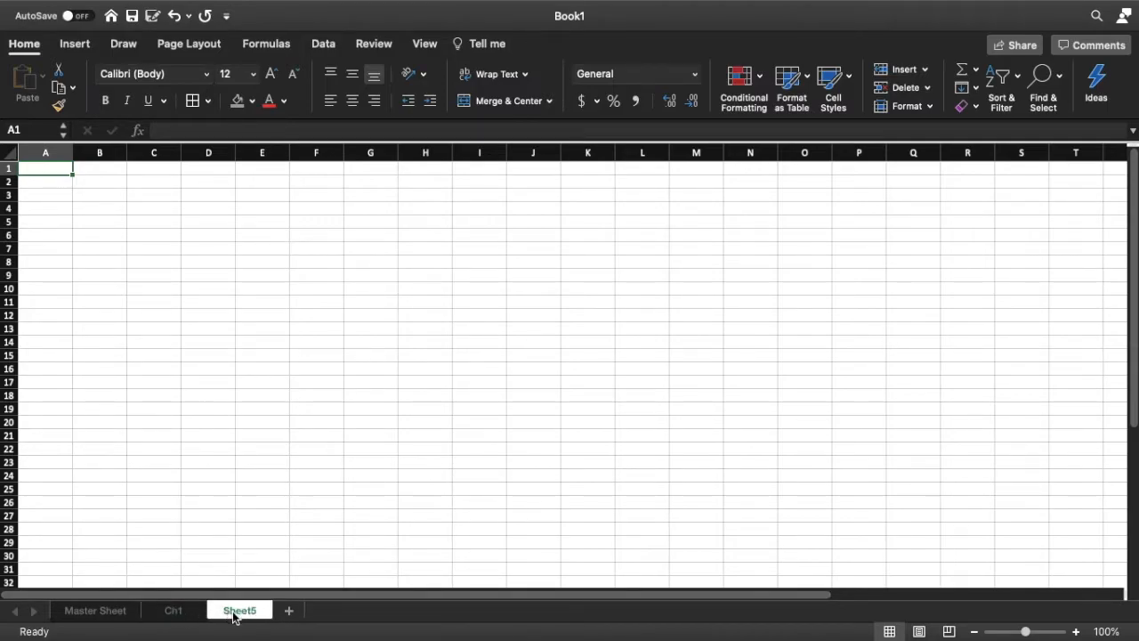
double_click(234, 614)
text(Ch)
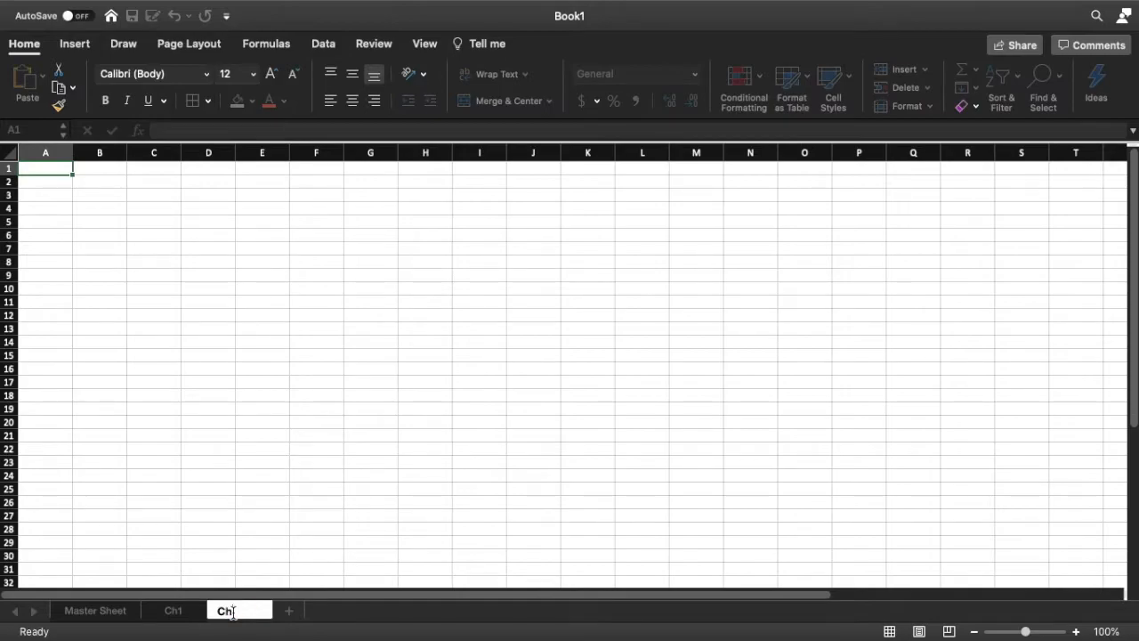
key(Return)
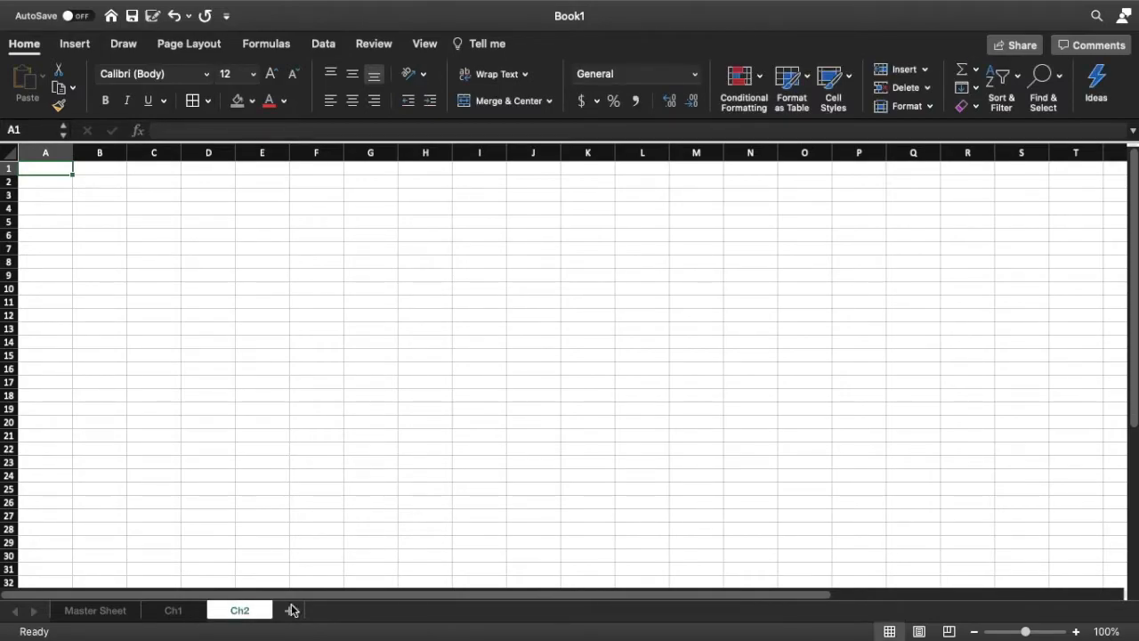
Enter the assignment label "HW 1" in cell A1 of the Ch1 sheet
click(180, 611)
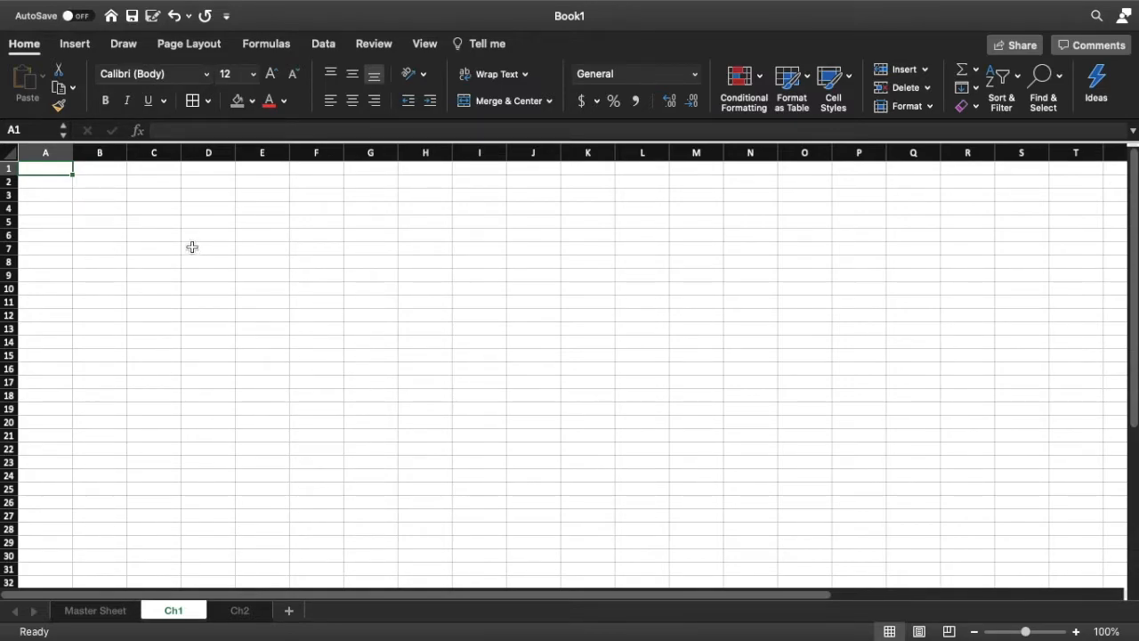
scroll(196, 252, down, 5)
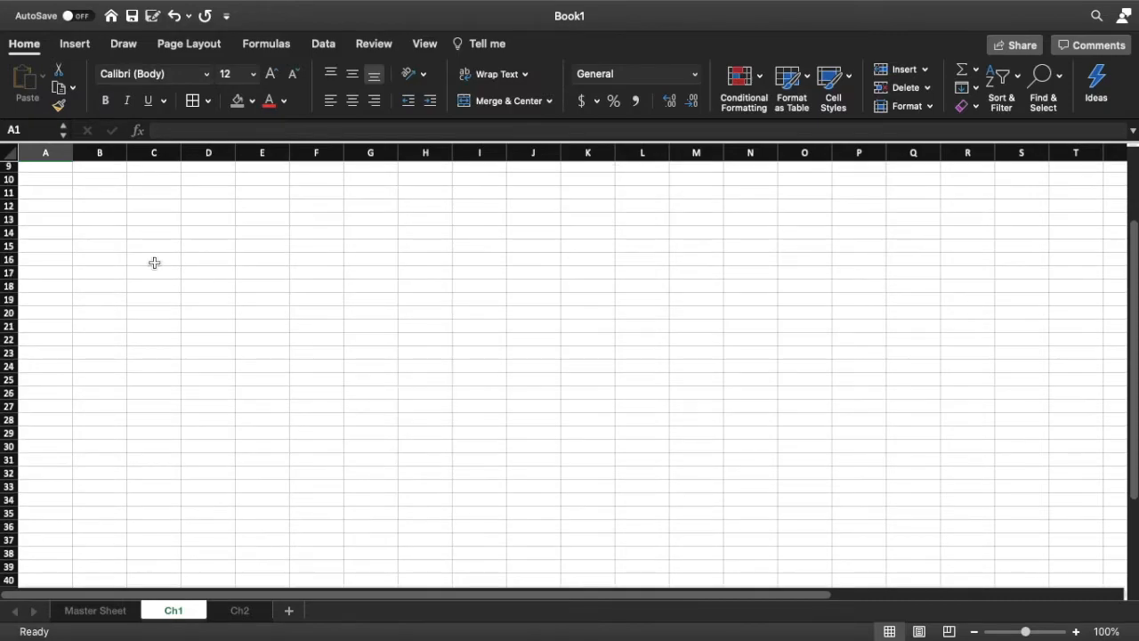
scroll(154, 262, up, 5)
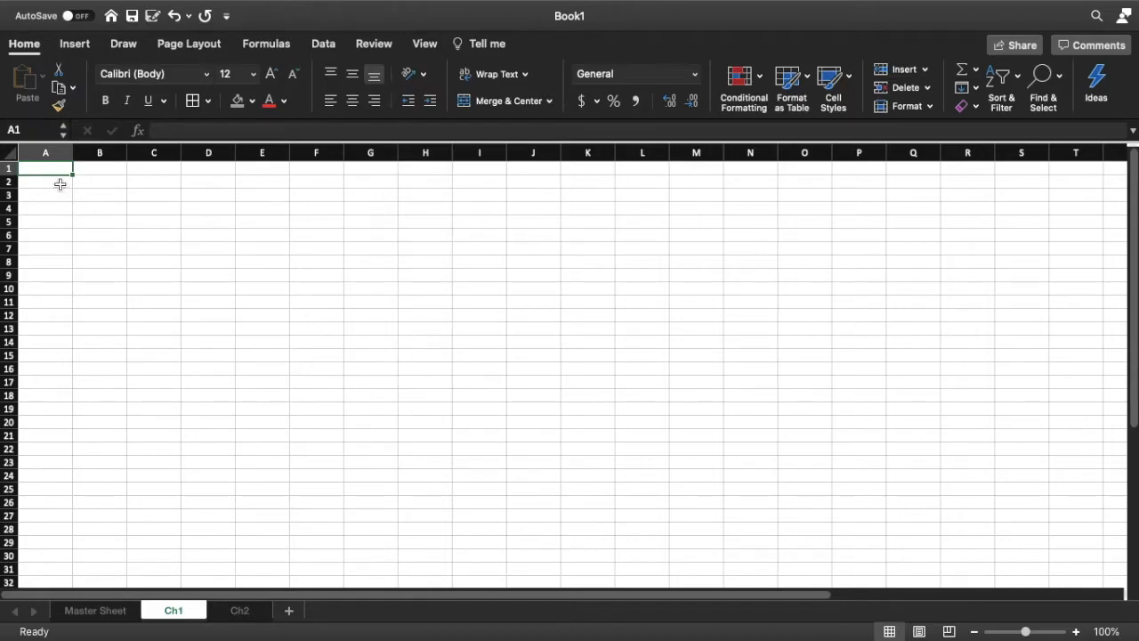
text(HW 1)
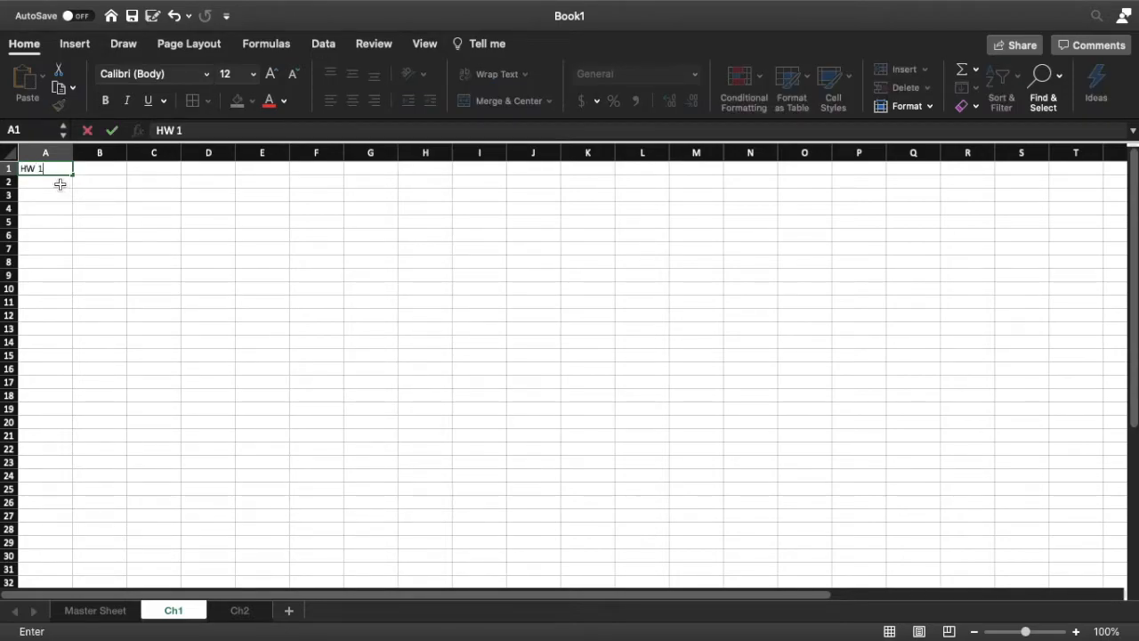
key(Return)
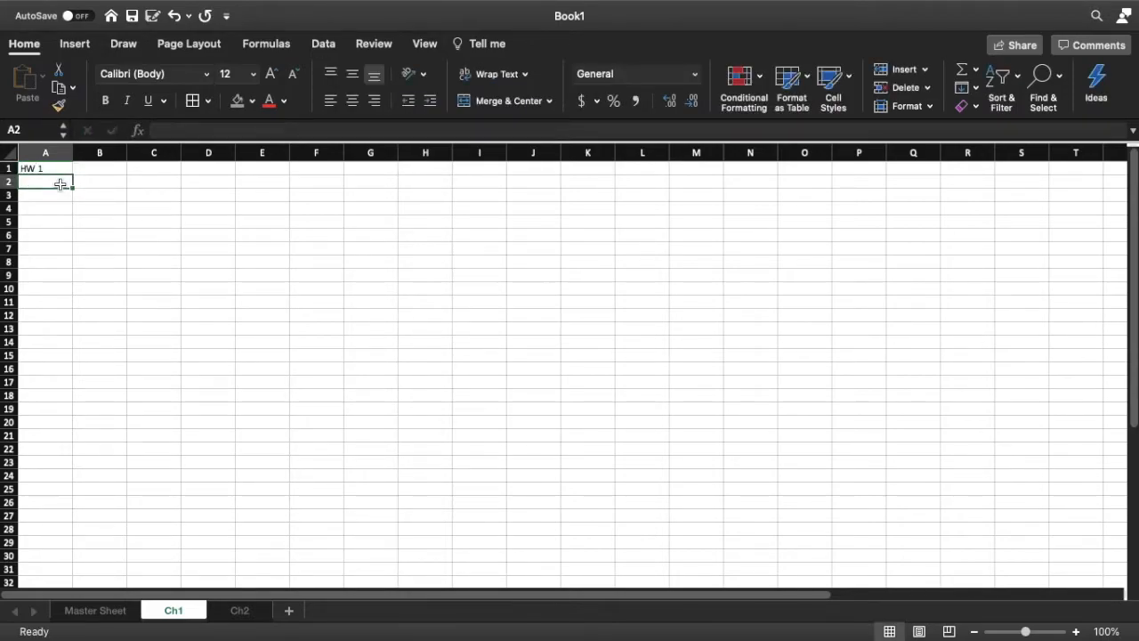
Copy the student names from A4 to A20 of the Master Sheet into the Ch1 sheet, starting at cell A2
click(104, 610)
drag(56, 218, 51, 430)
key(super+c)
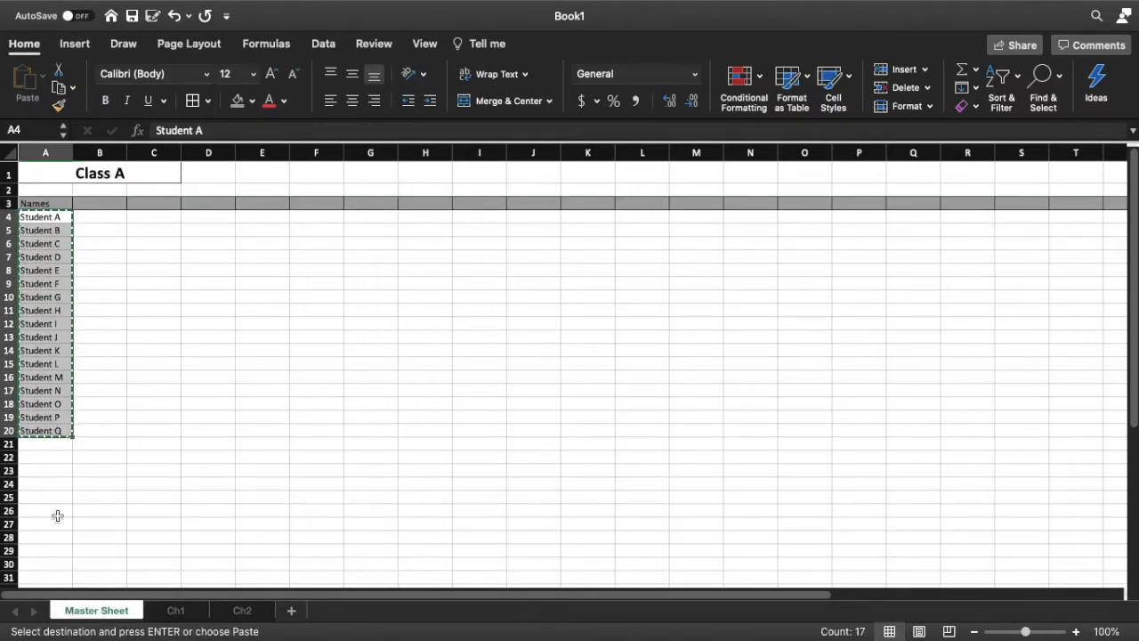
click(173, 610)
key(super+v)
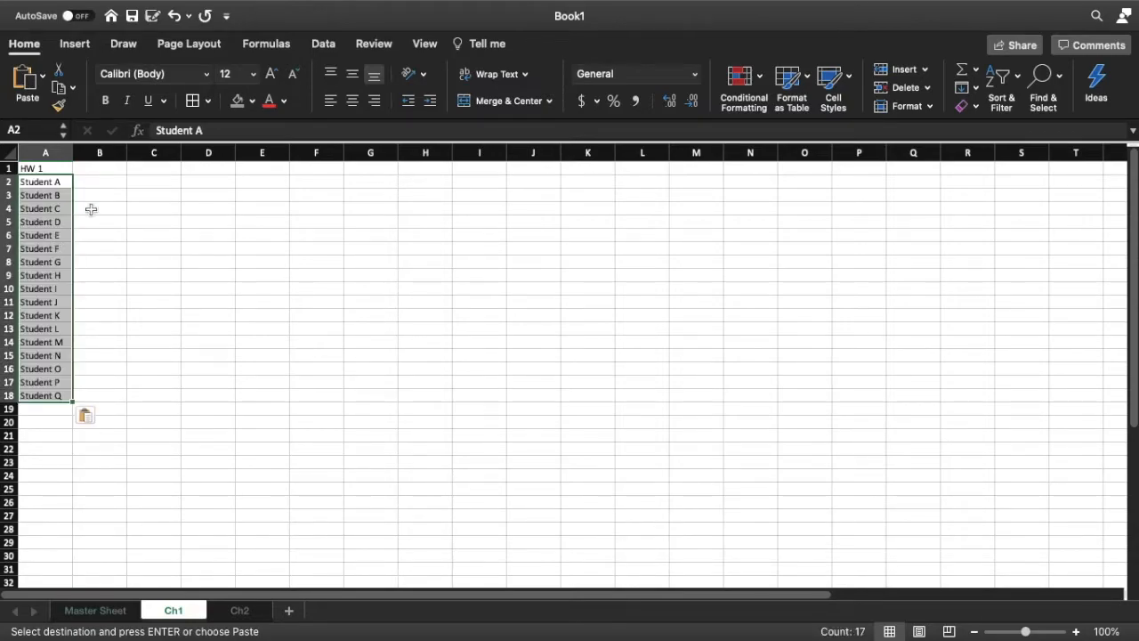
click(99, 206)
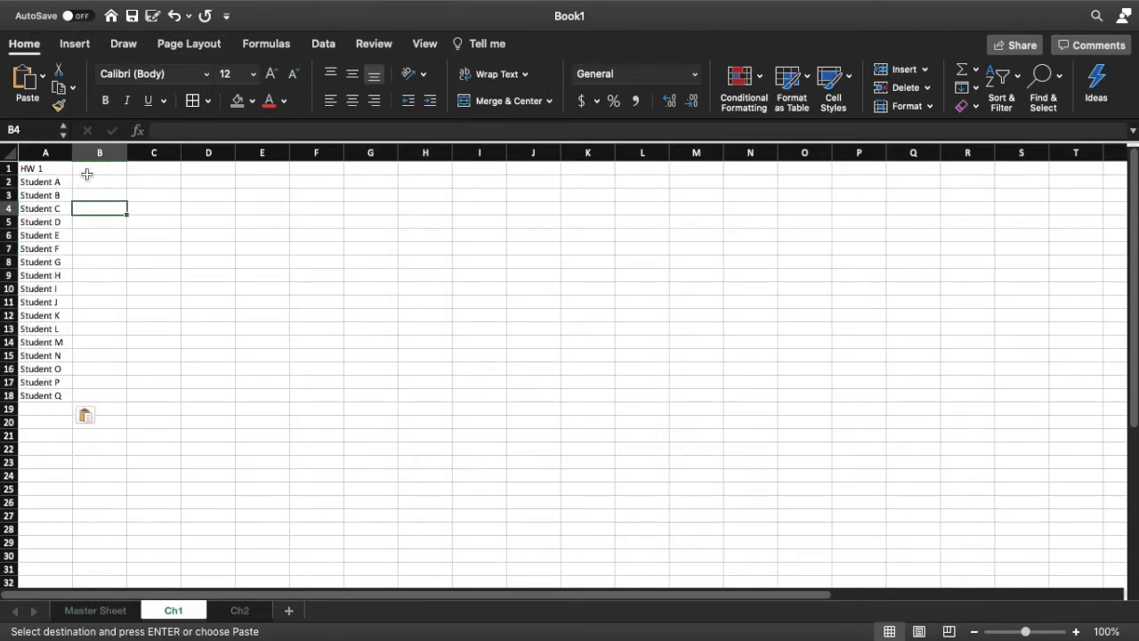
Enter "Worksht" in cell B1 and 10 in cell C1 of the Ch1 sheet
click(98, 169)
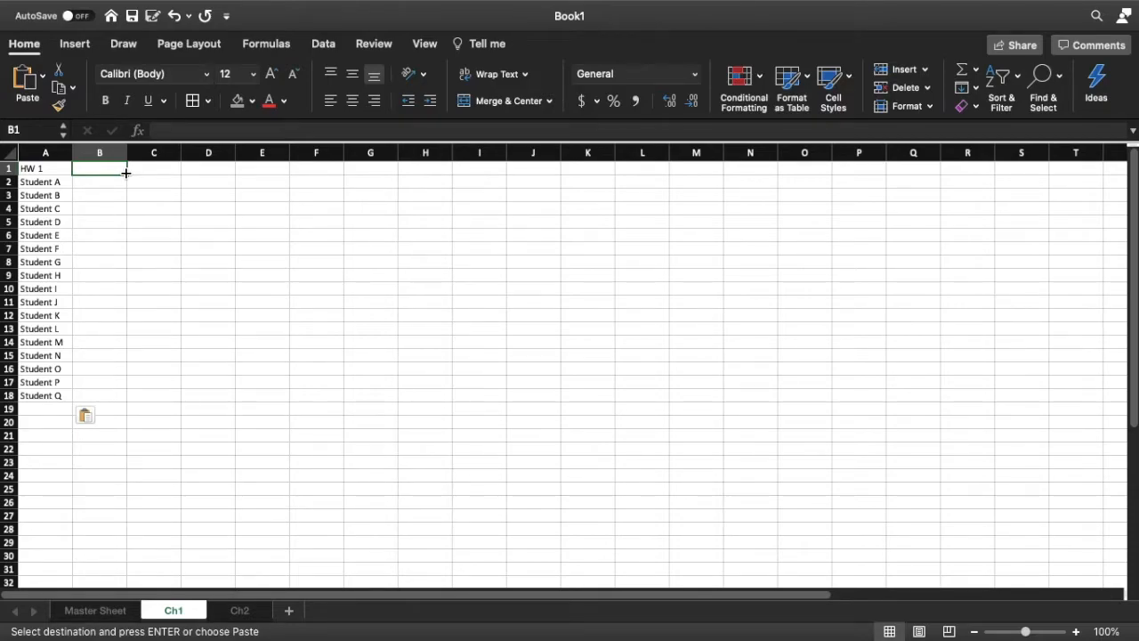
text(W)
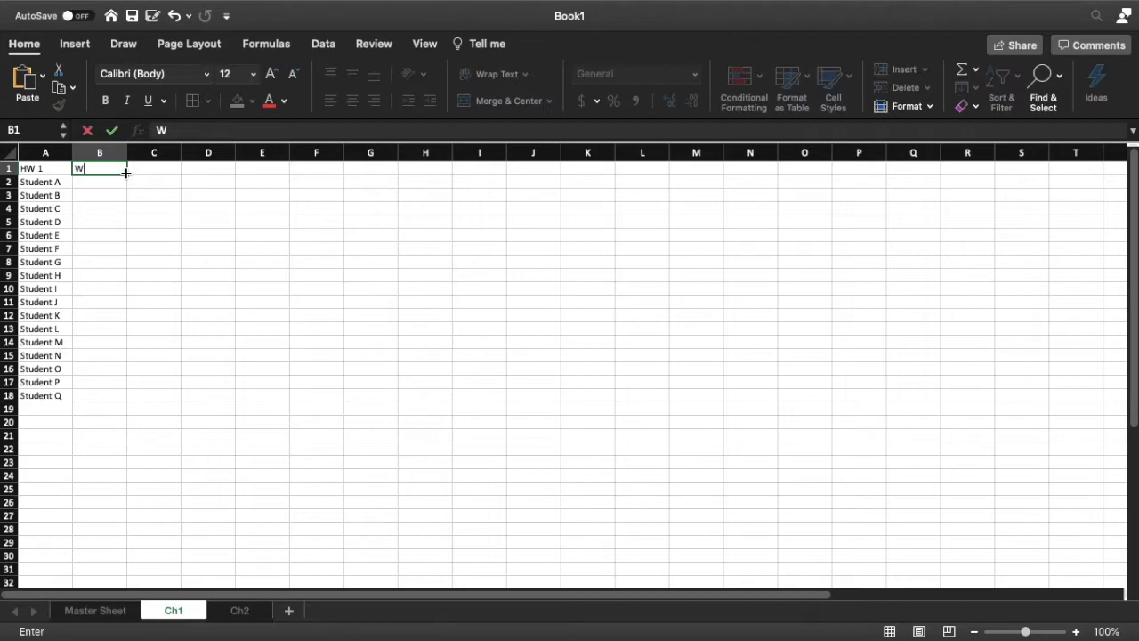
text(orksht)
key(Return)
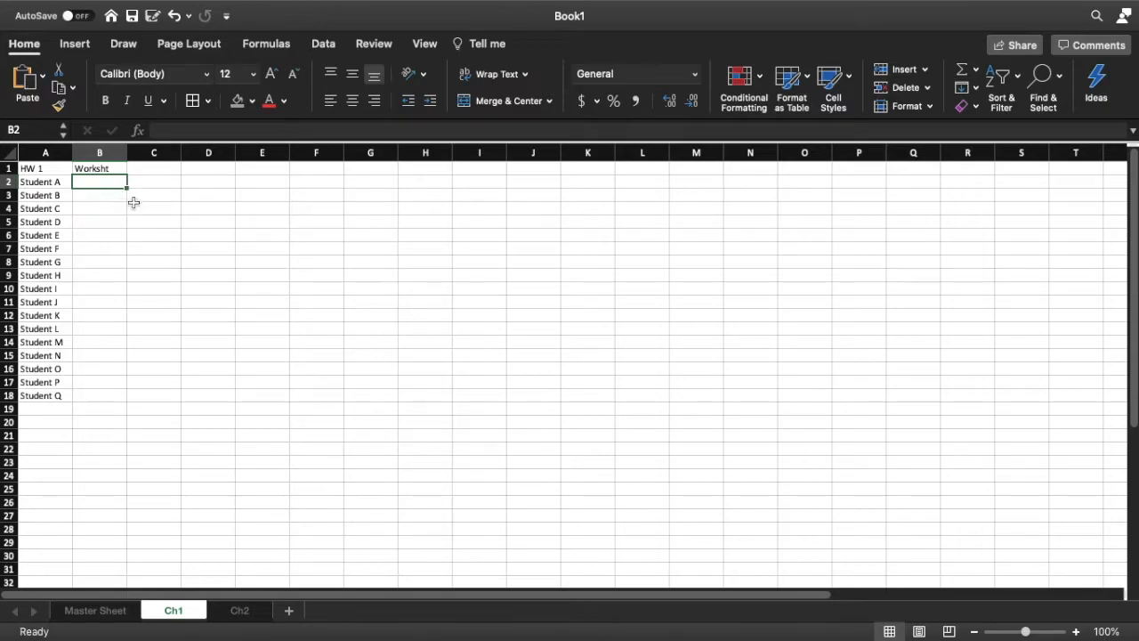
click(151, 172)
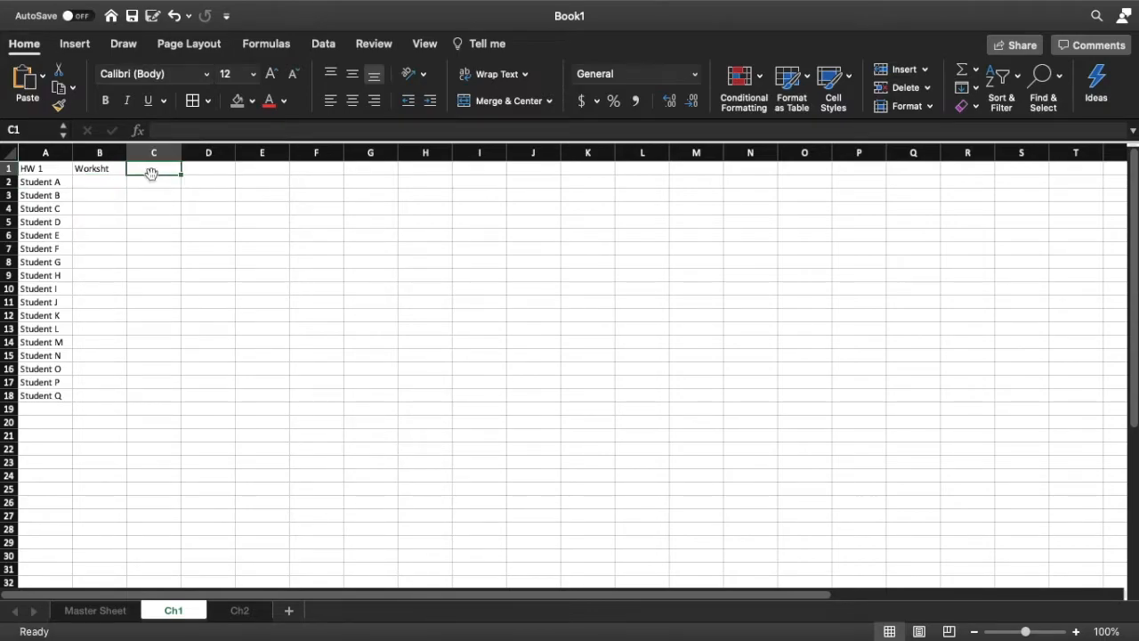
text(10)
key(Return)
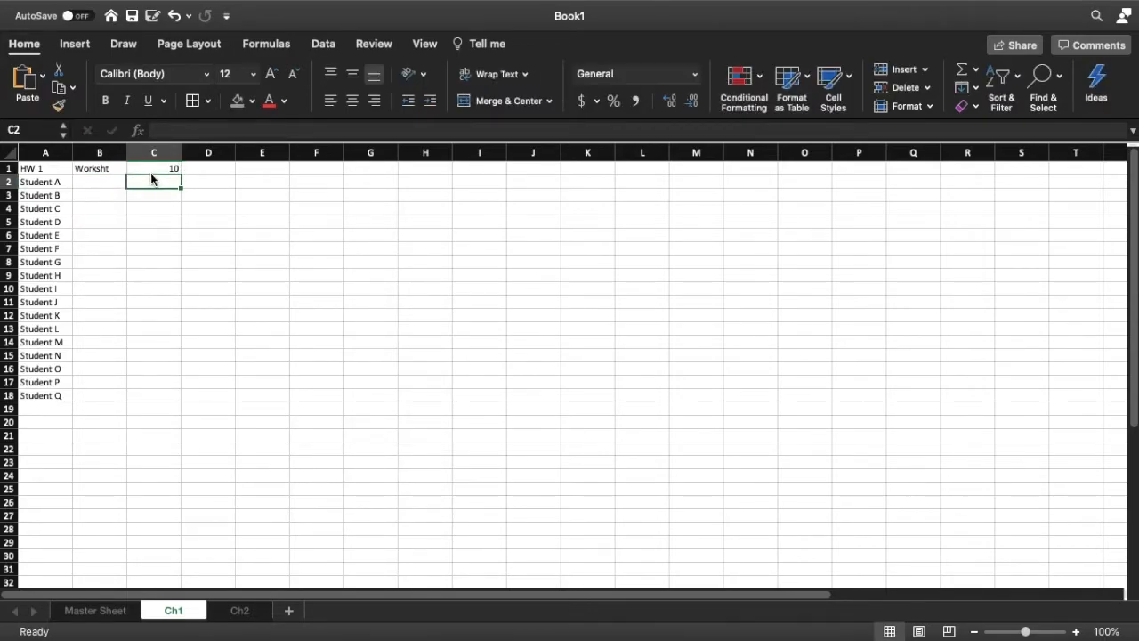
Fill cells A1 to C1 of the Ch1 sheet with gray
click(153, 171)
drag(35, 168, 160, 168)
click(236, 101)
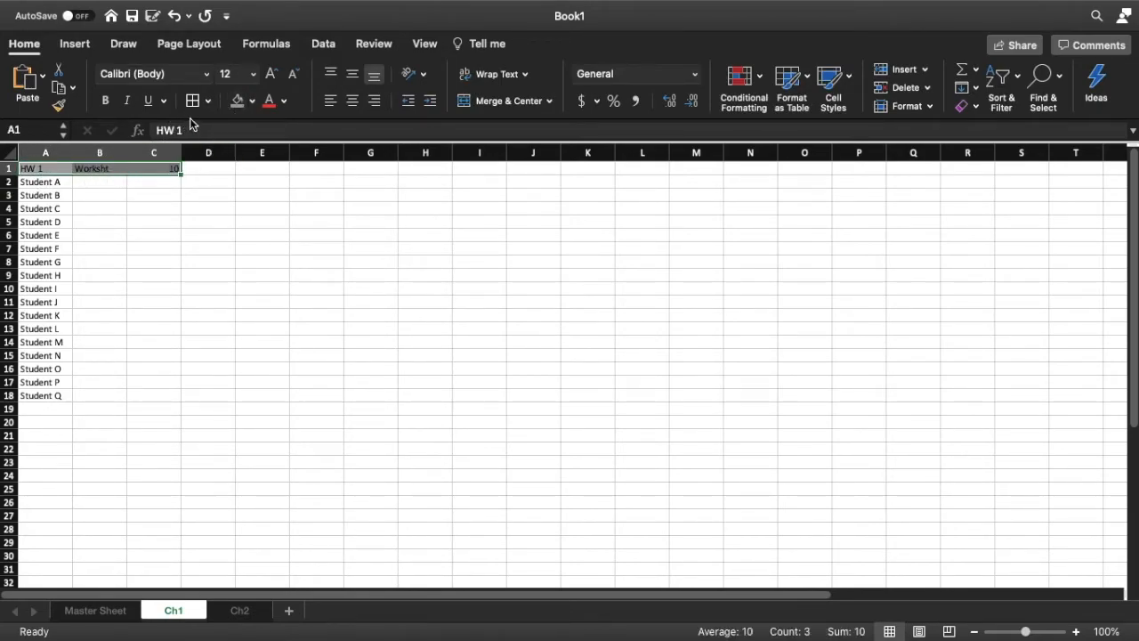
click(100, 183)
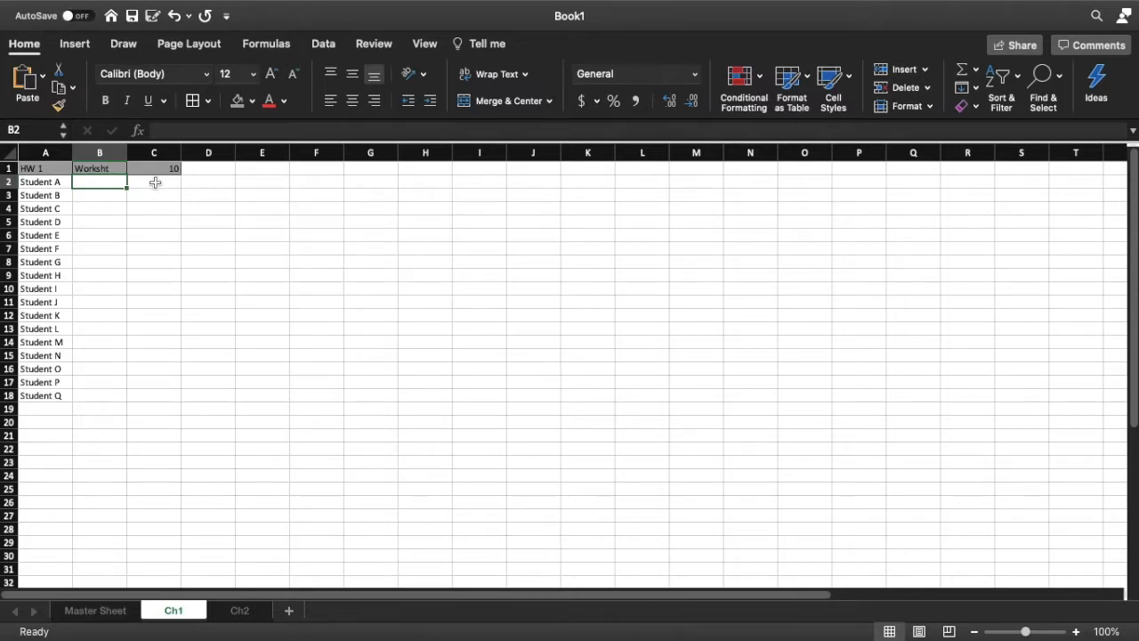
click(155, 184)
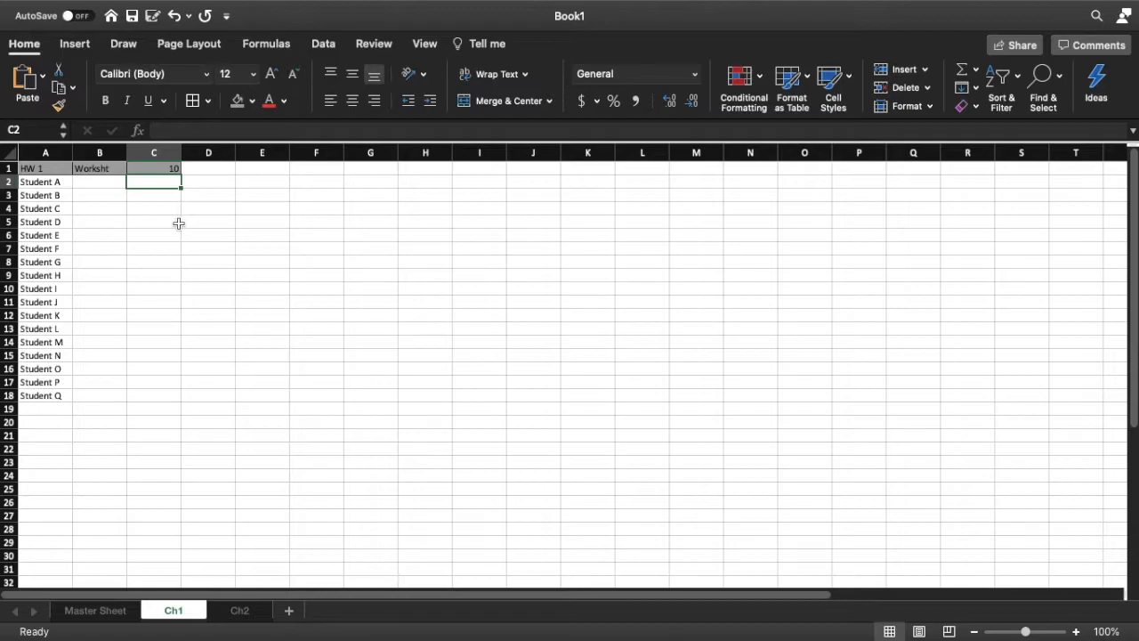
key(Left)
key(Right)
key(Down)
key(Up)
key(Down)
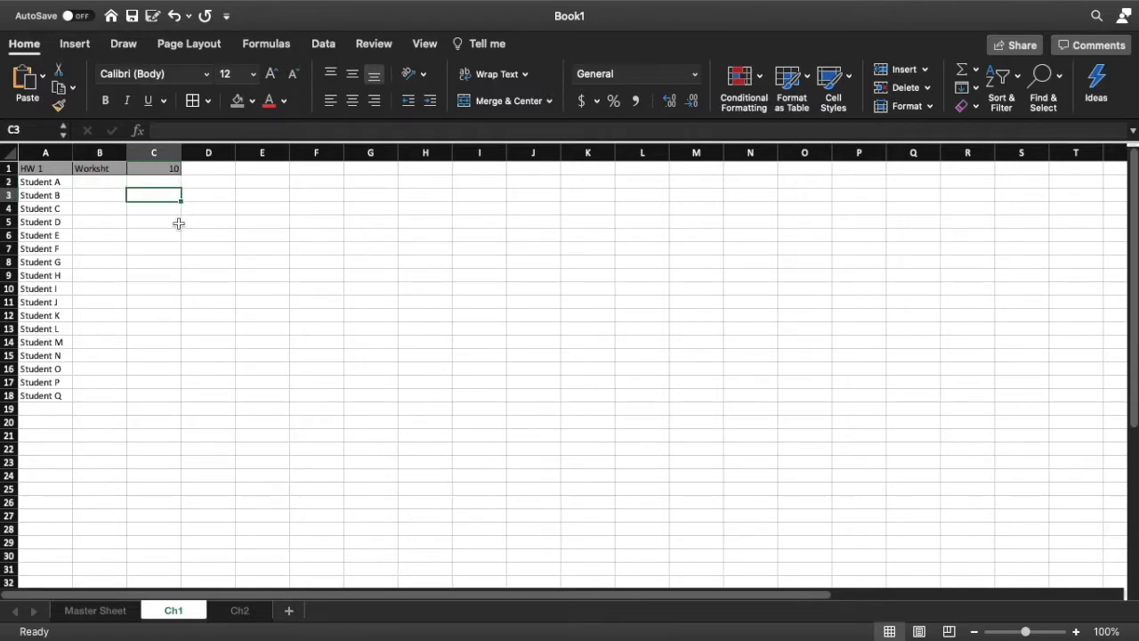
key(Up)
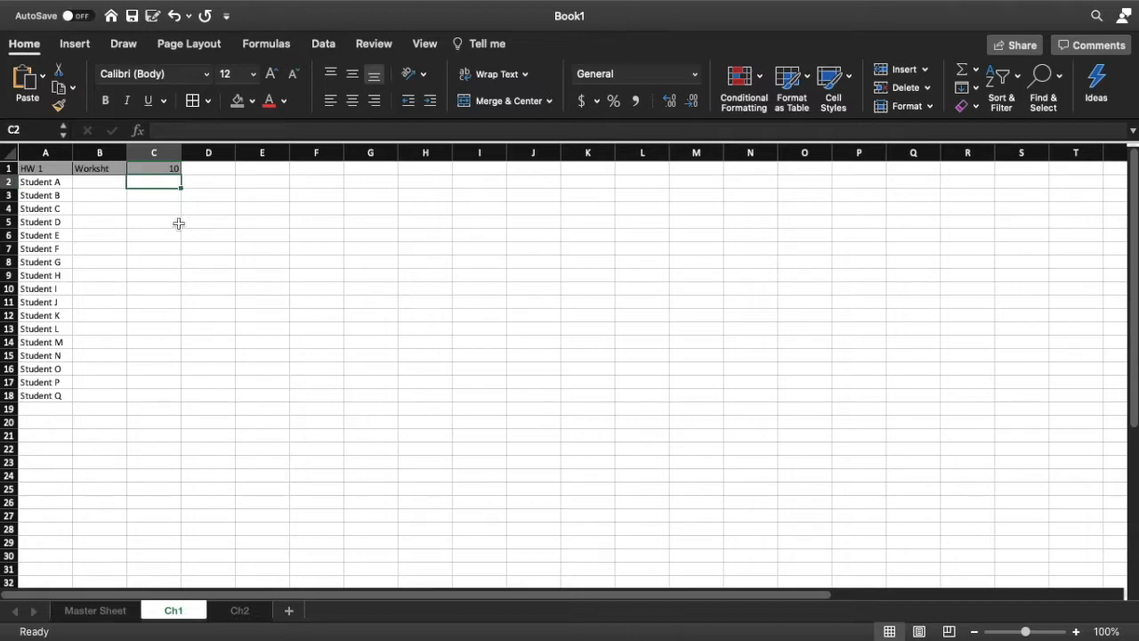
Insert a new row above Student A in the Ch1 sheet and enter "Name" in cell A2
right_click(10, 183)
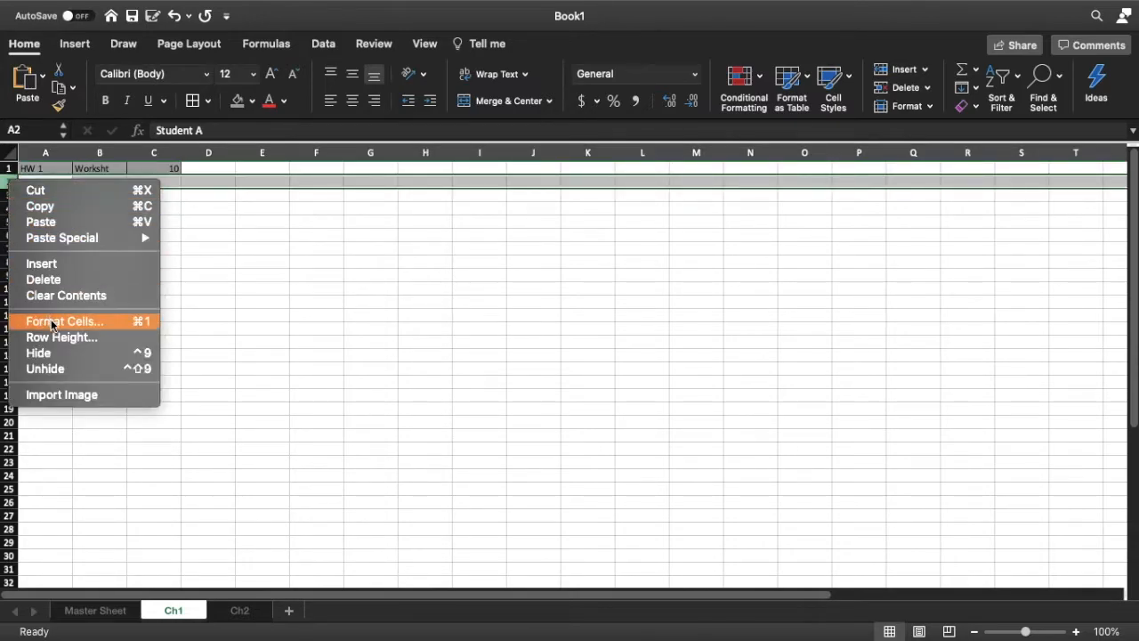
click(41, 263)
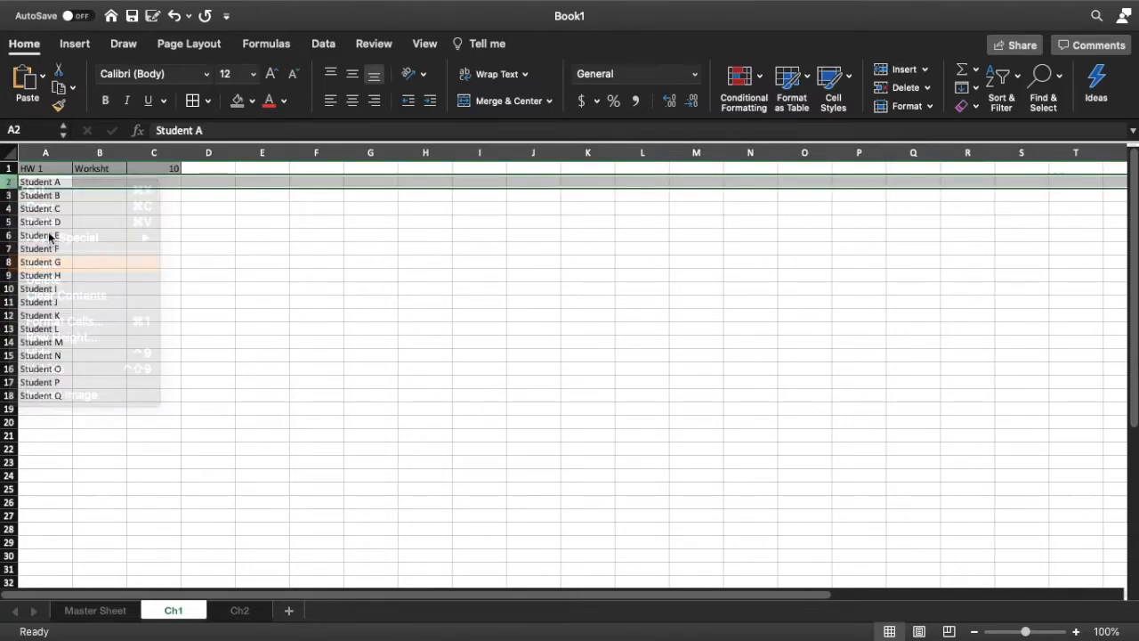
click(42, 185)
click(119, 183)
click(48, 182)
text(Name)
key(Tab)
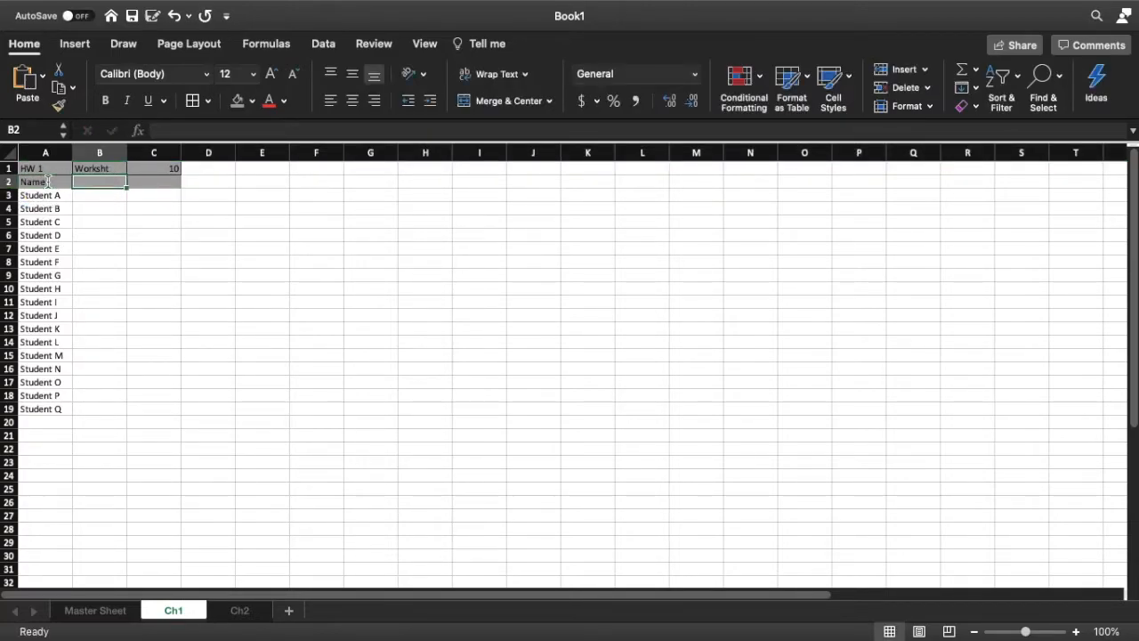
Move the "Worksht" label from B1 down to B2 and enter "Total" in cell C2
key(Up)
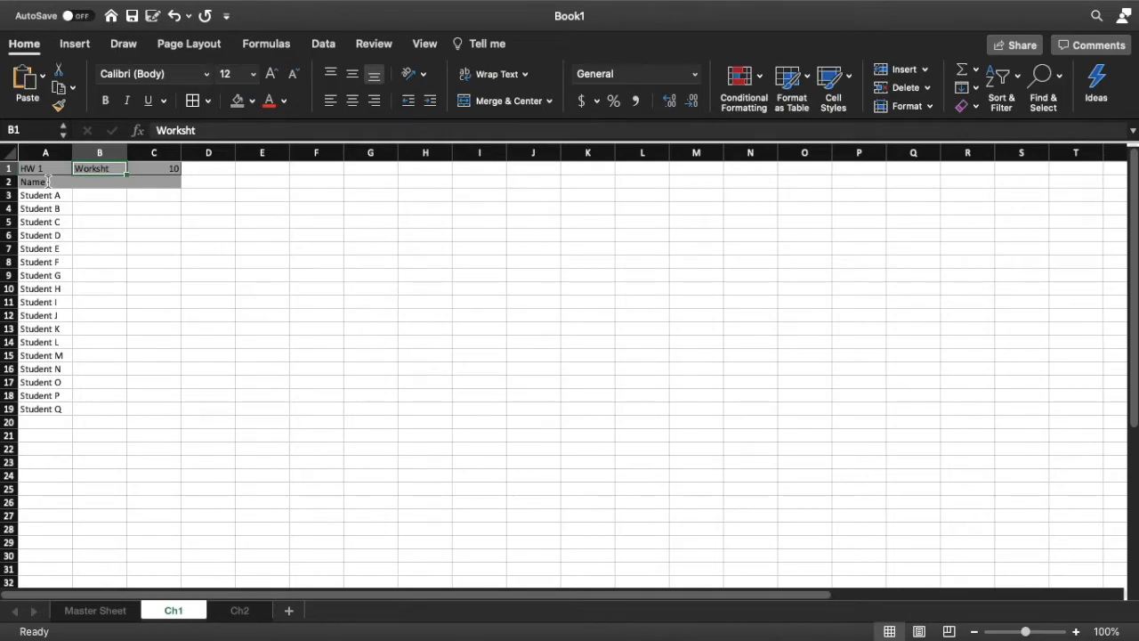
key(super+x)
key(Down)
key(super+v)
key(Tab)
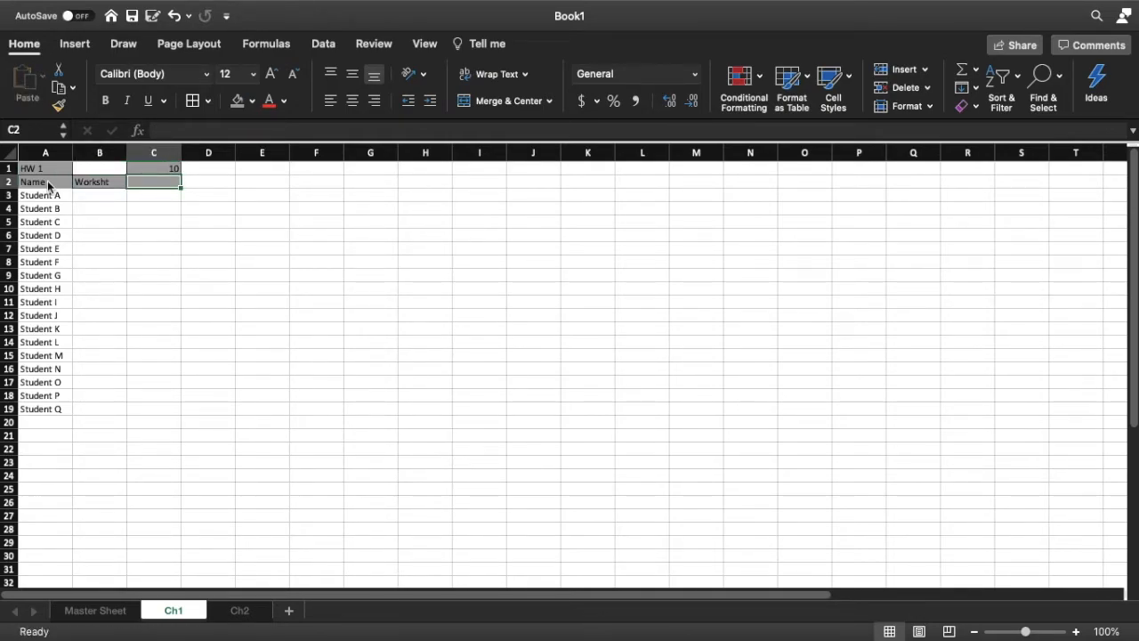
text(Total)
key(Up)
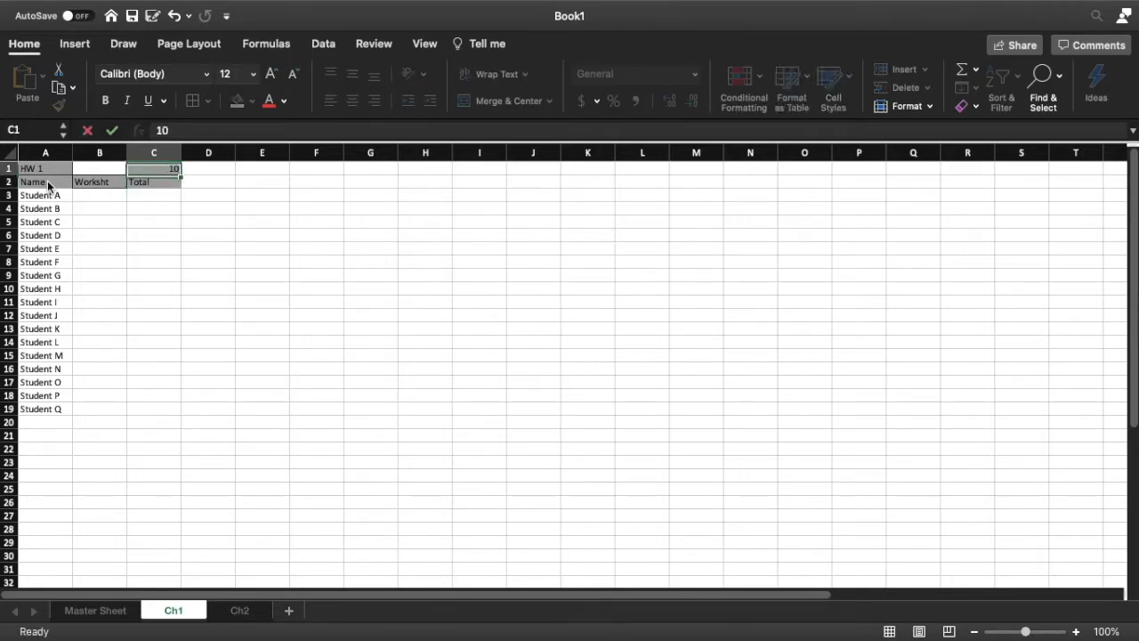
key(Left)
key(Down)
key(Down)
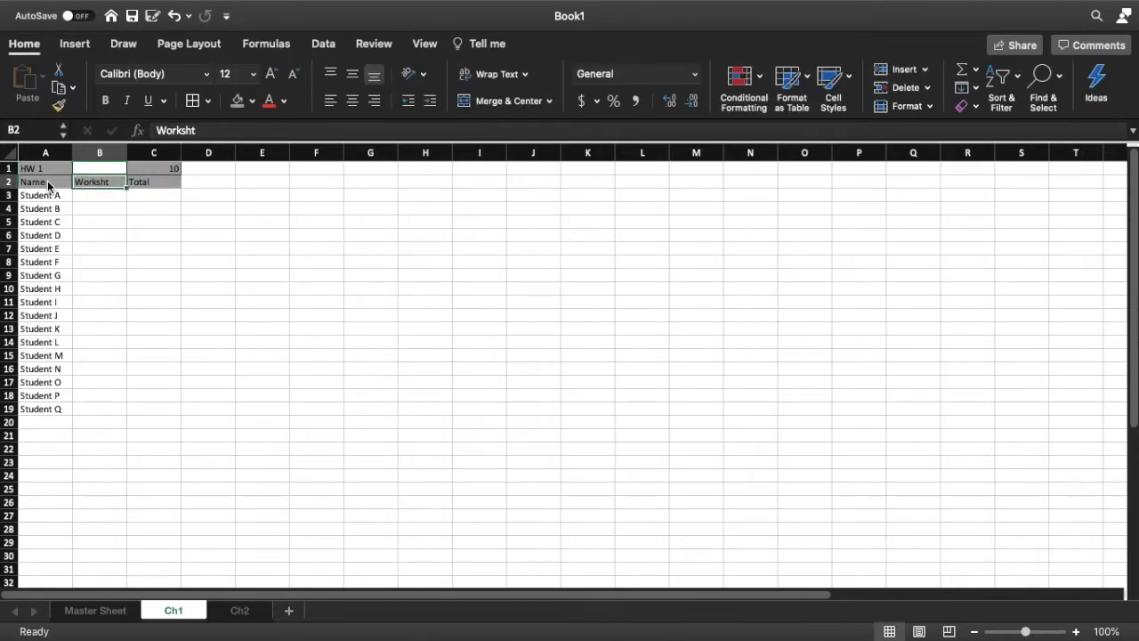
key(Down)
key(Up)
key(Down)
key(Up)
key(Up)
key(Down)
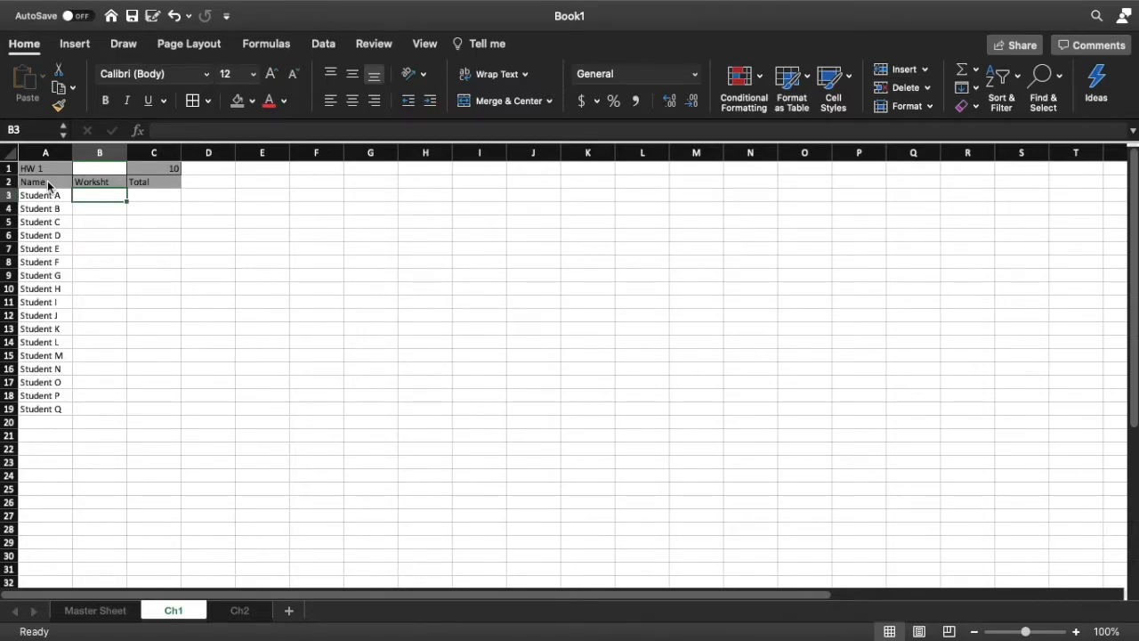
Enter the formula =B3/$C$1 in cell C3 and fill it down the Total column to C19
key(Right)
text(=)
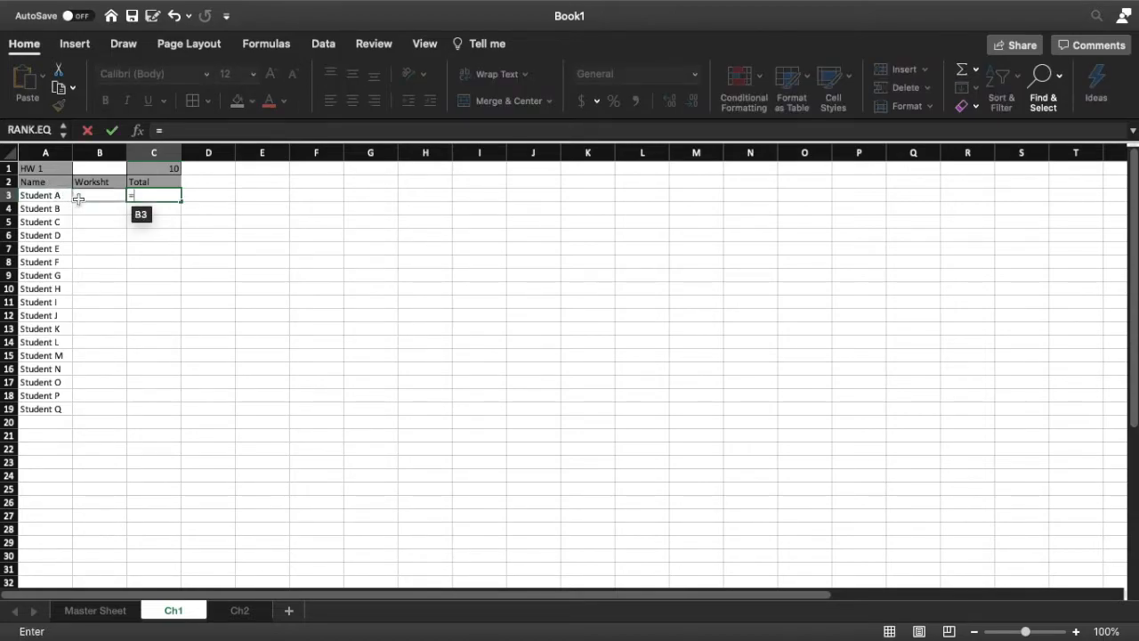
click(81, 197)
text(/)
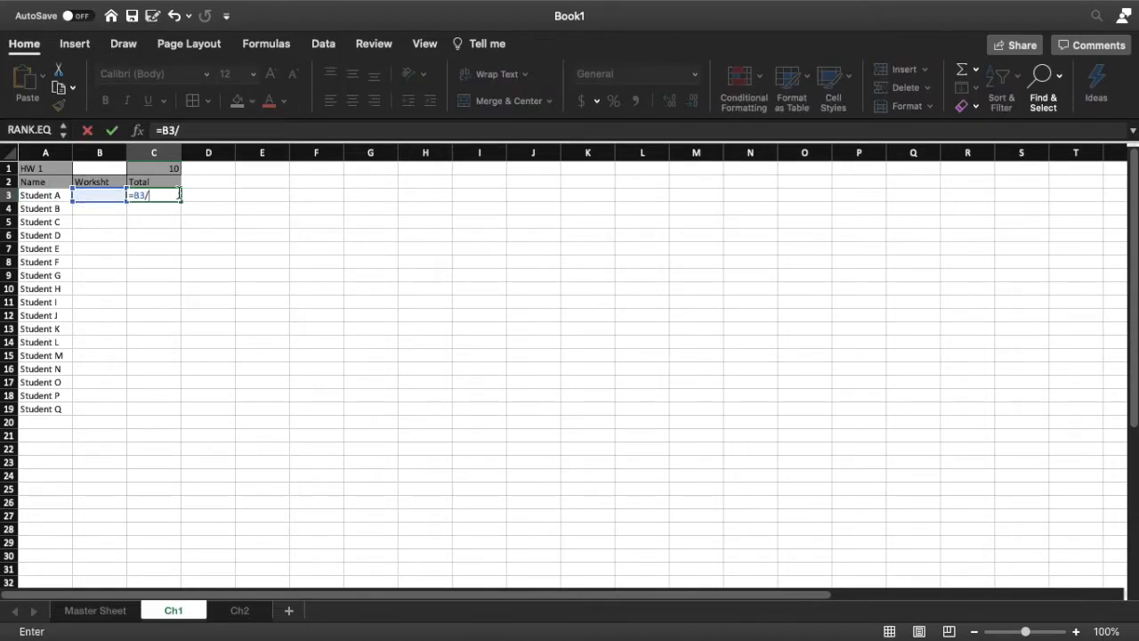
click(165, 170)
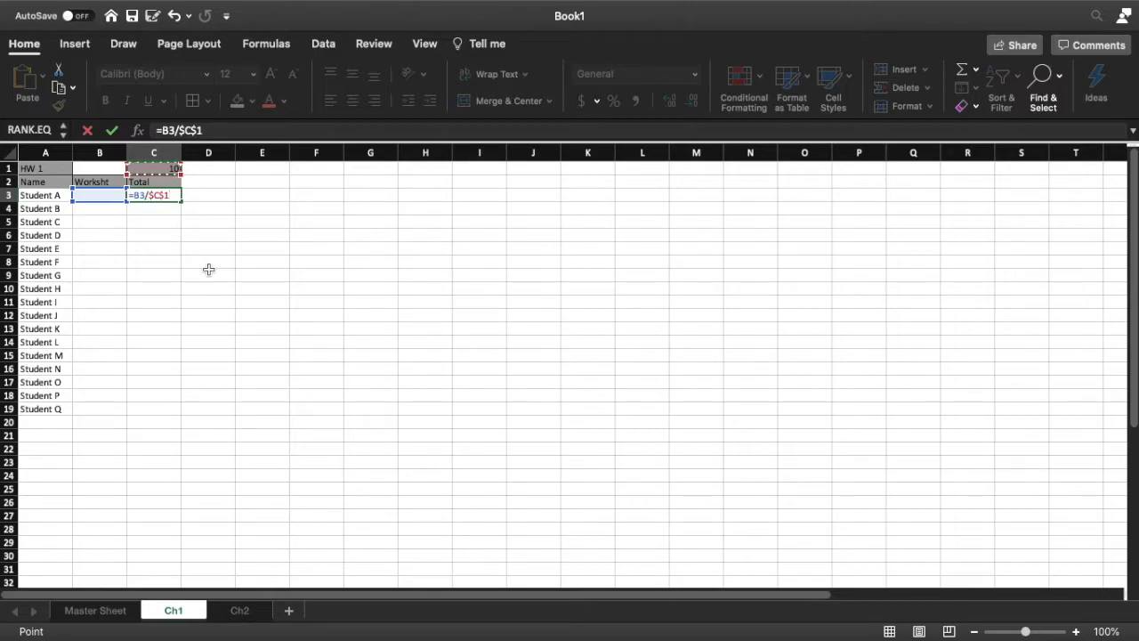
key(Return)
click(169, 201)
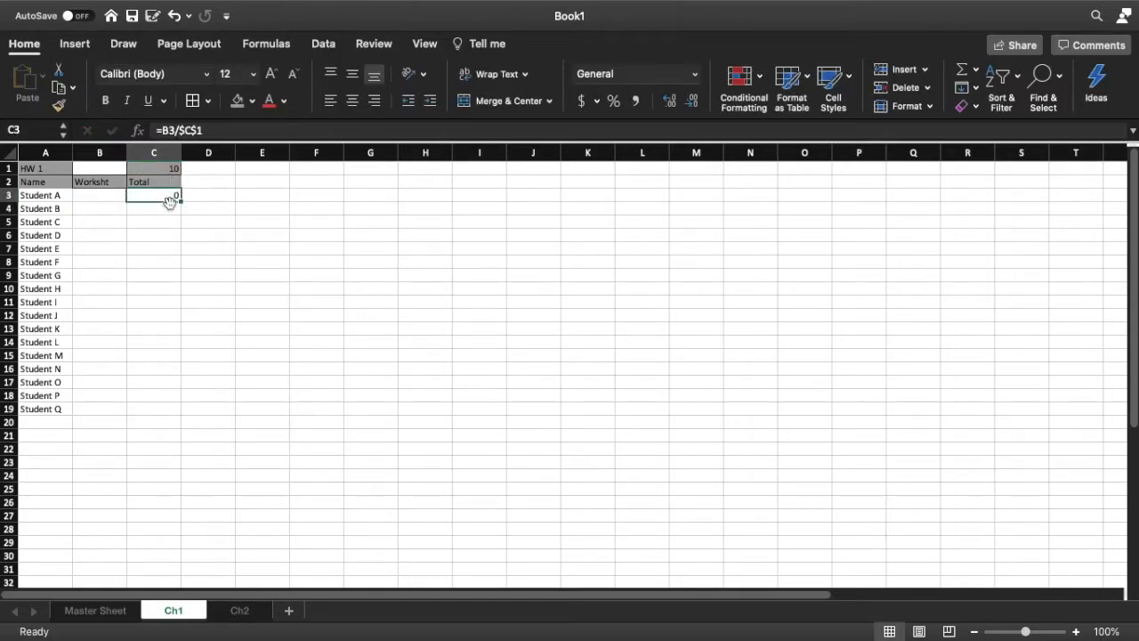
drag(179, 199, 183, 411)
click(229, 275)
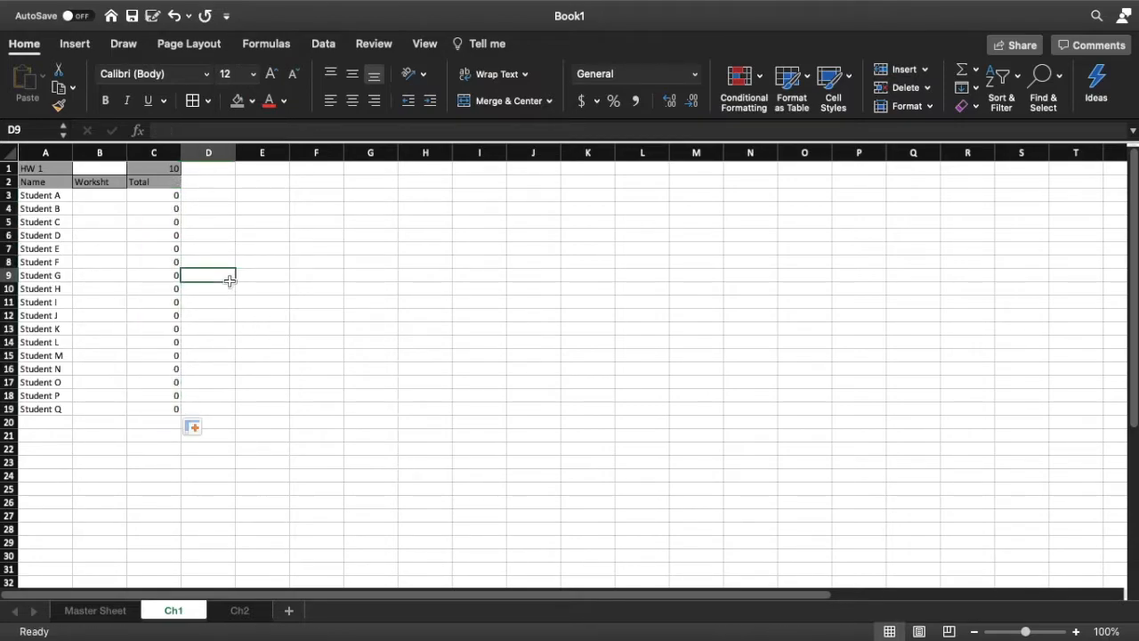
Enter the worksheet scores 5, 6, 7, 8, 9, 10, 5, 7, 8, 8, 9, 7, 6, 7, 8, 6, 5 in cells B3 to B19
click(100, 197)
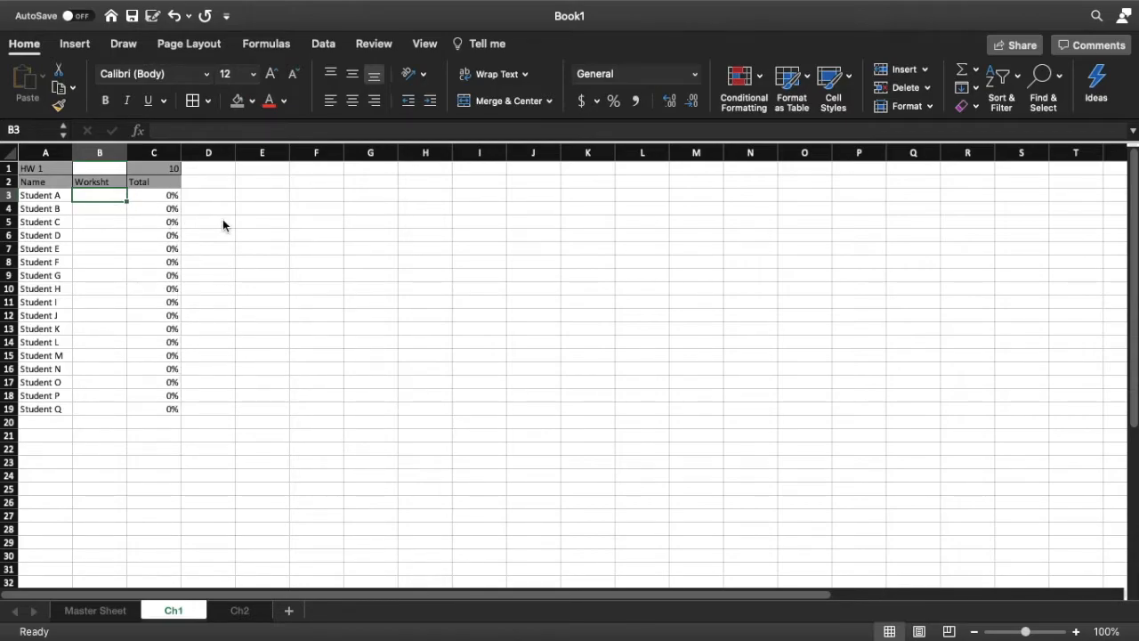
text(5)
key(Return)
text(6)
key(Return)
text(7 8 9 10 5 7 8 8 9 7 6 7 8 6 5)
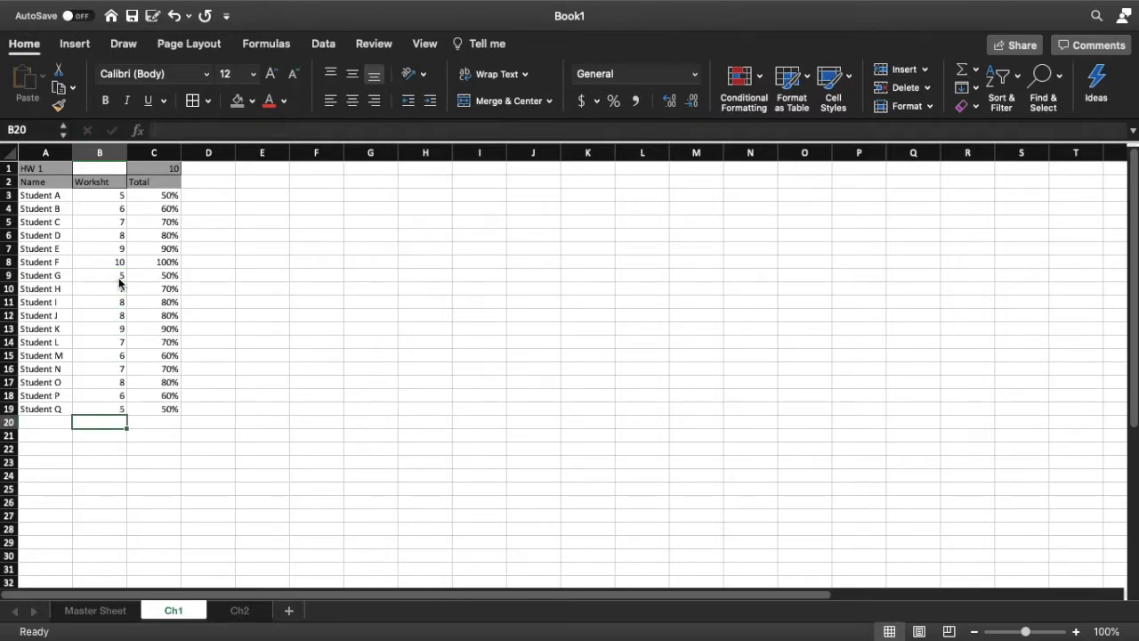
click(162, 209)
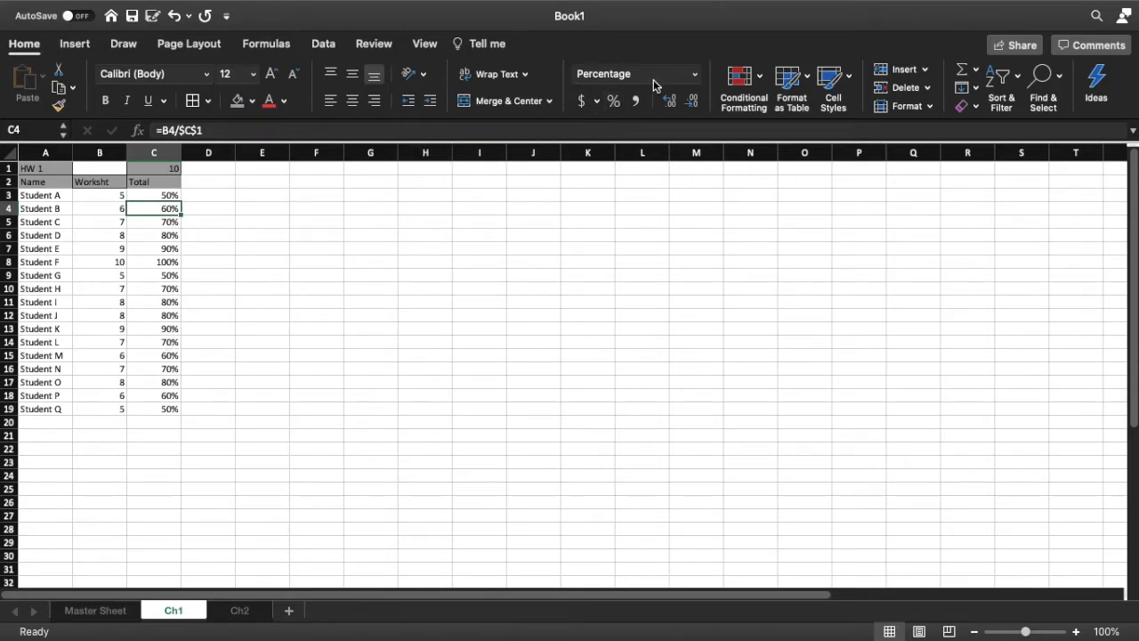
click(694, 75)
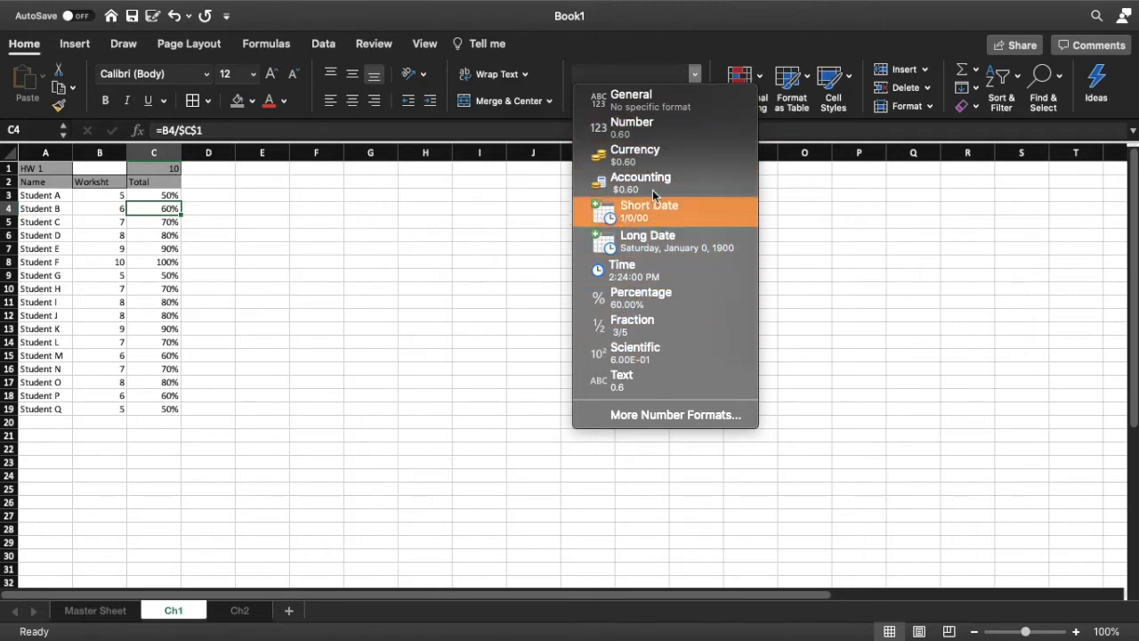
click(254, 187)
click(203, 216)
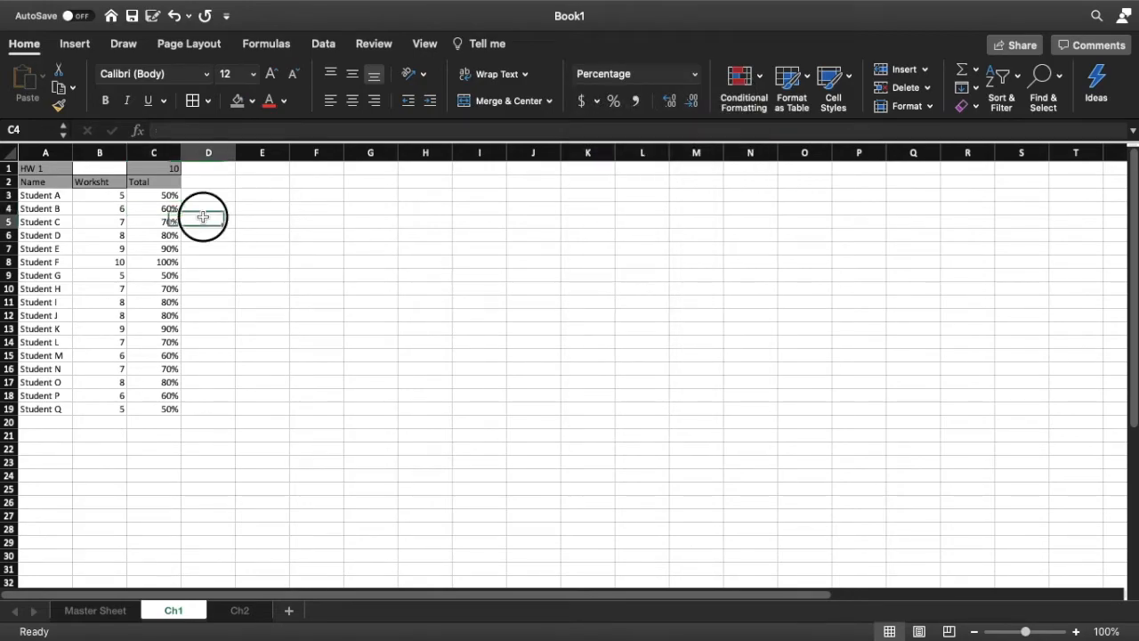
drag(104, 194, 115, 403)
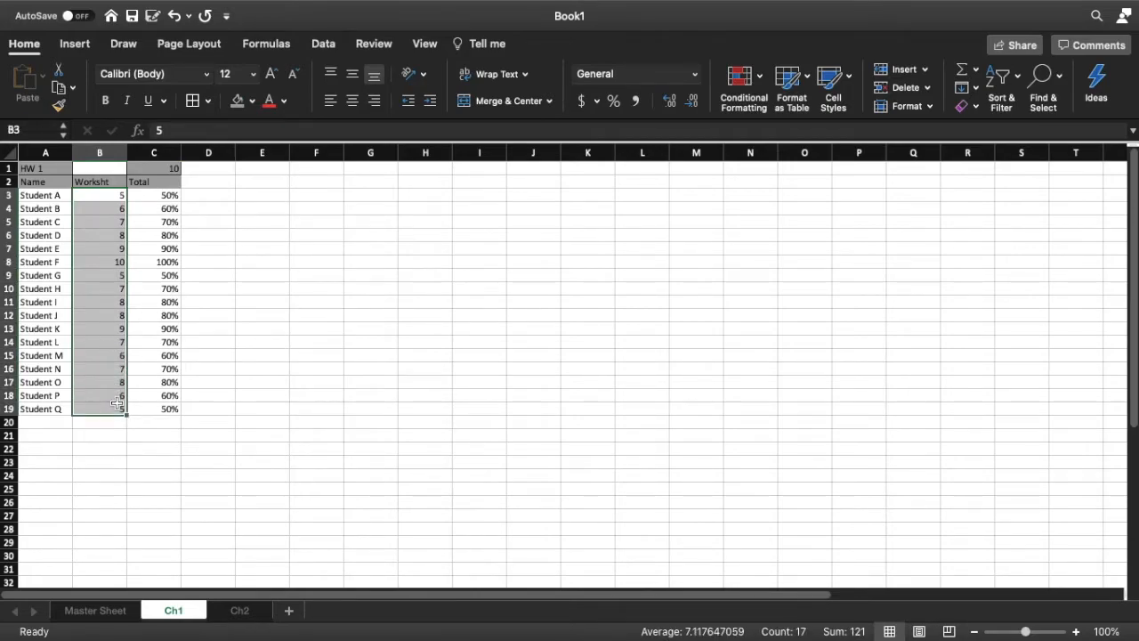
drag(161, 196, 165, 410)
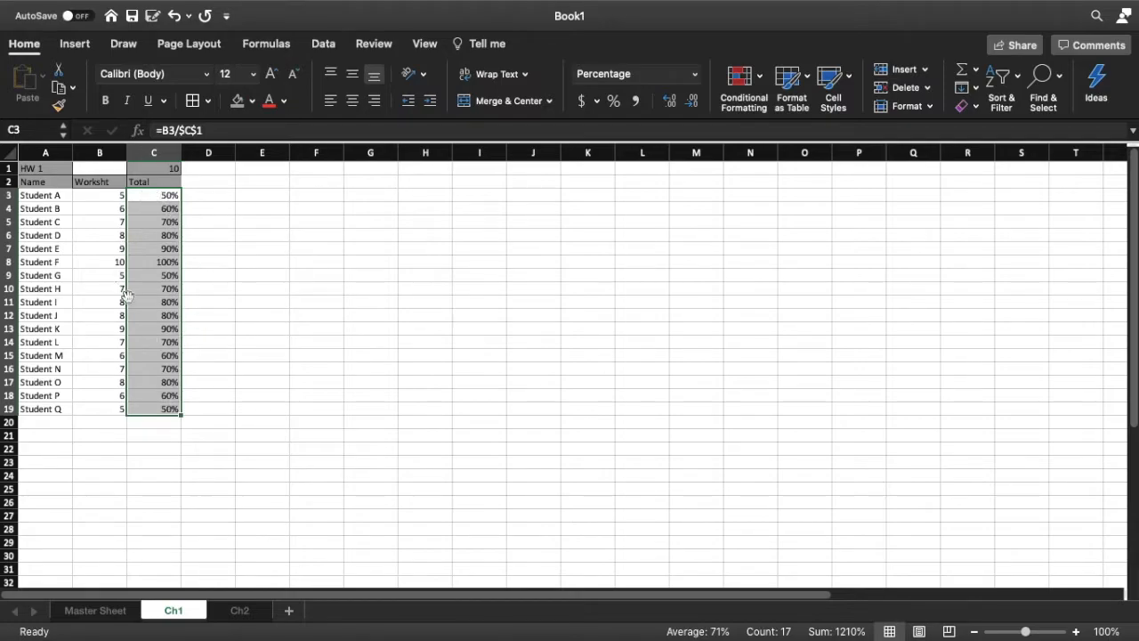
Link cell B3 of the Master Sheet to the assignment label in Ch1 with the formula ='Ch1'!A1
click(96, 614)
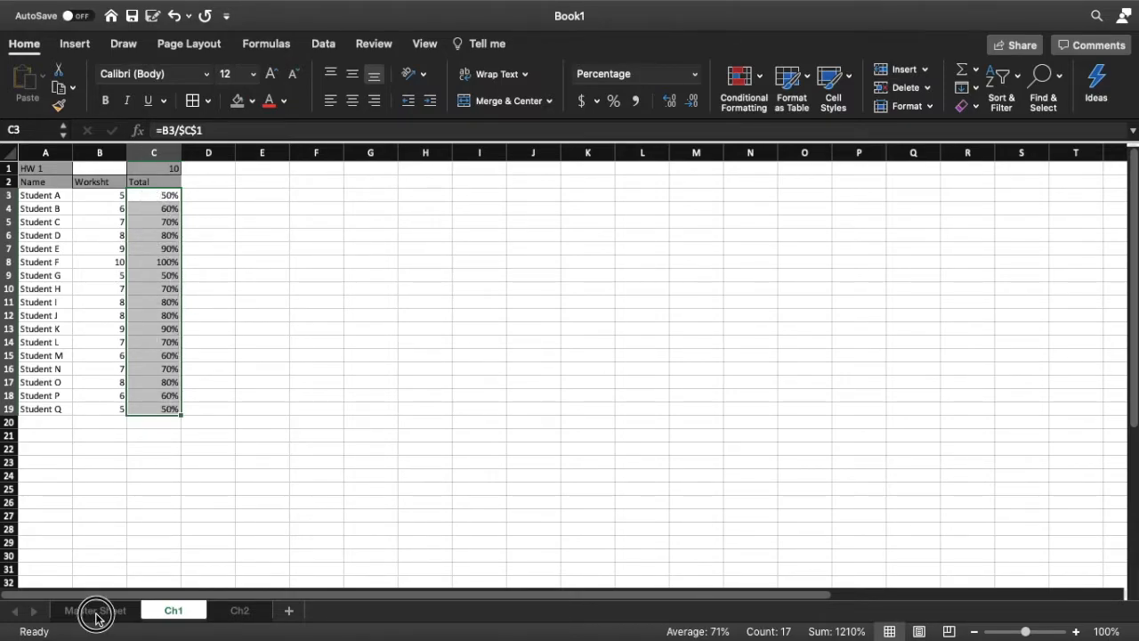
click(238, 326)
click(94, 208)
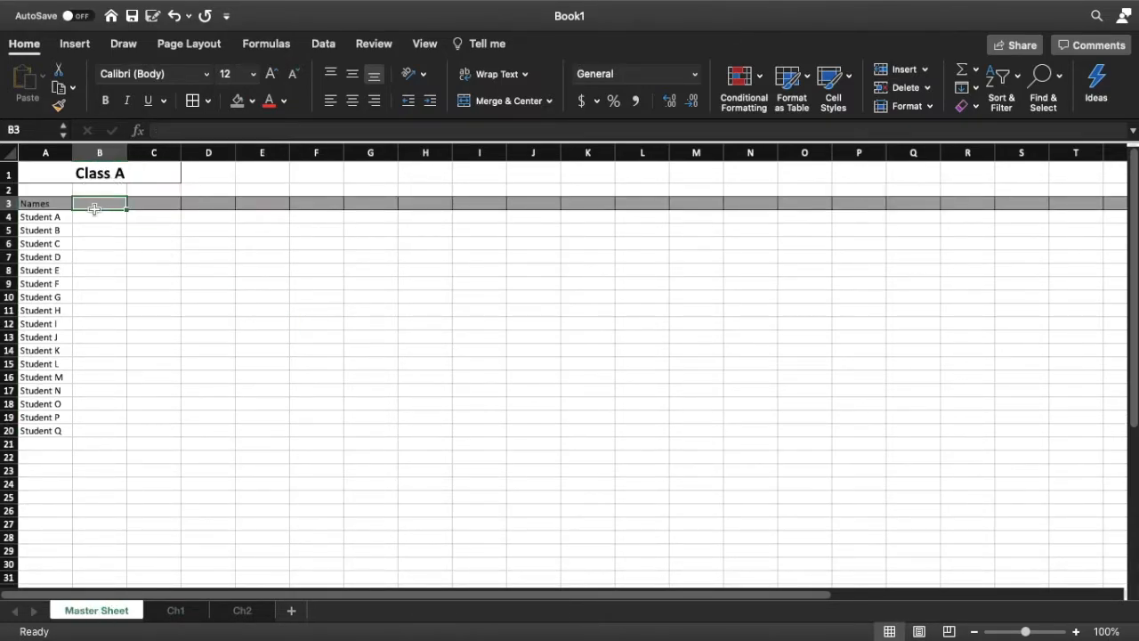
text(=)
drag(122, 213, 181, 619)
click(178, 612)
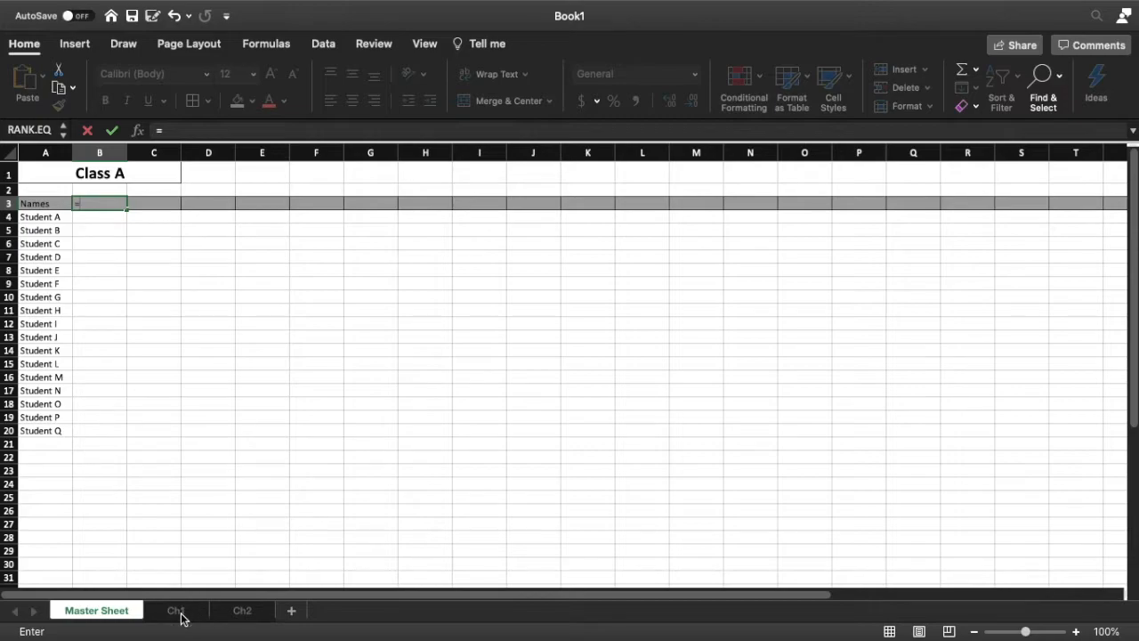
click(58, 170)
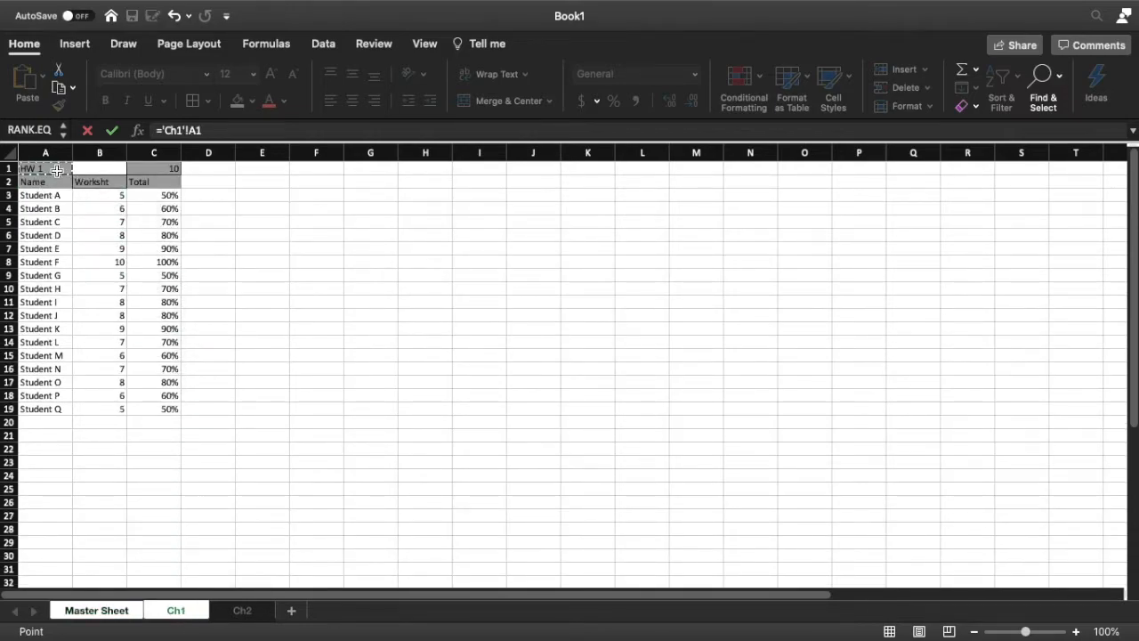
key(Return)
click(90, 207)
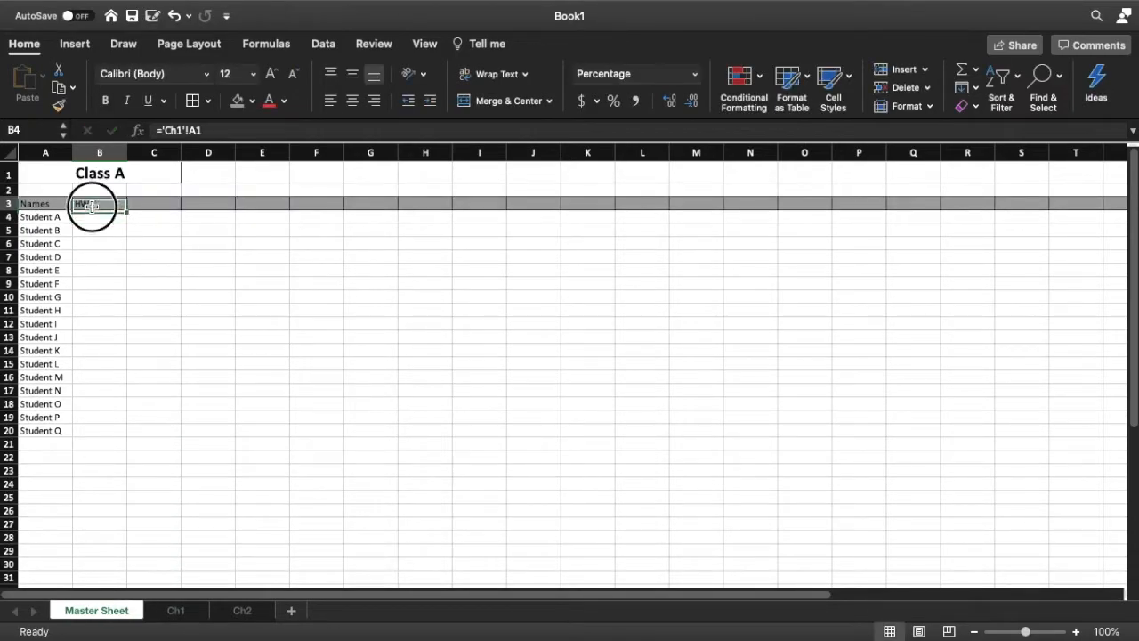
Link Student A's score in cell B4 of the Master Sheet to the Ch1 total with the formula ='Ch1'!C3
click(94, 216)
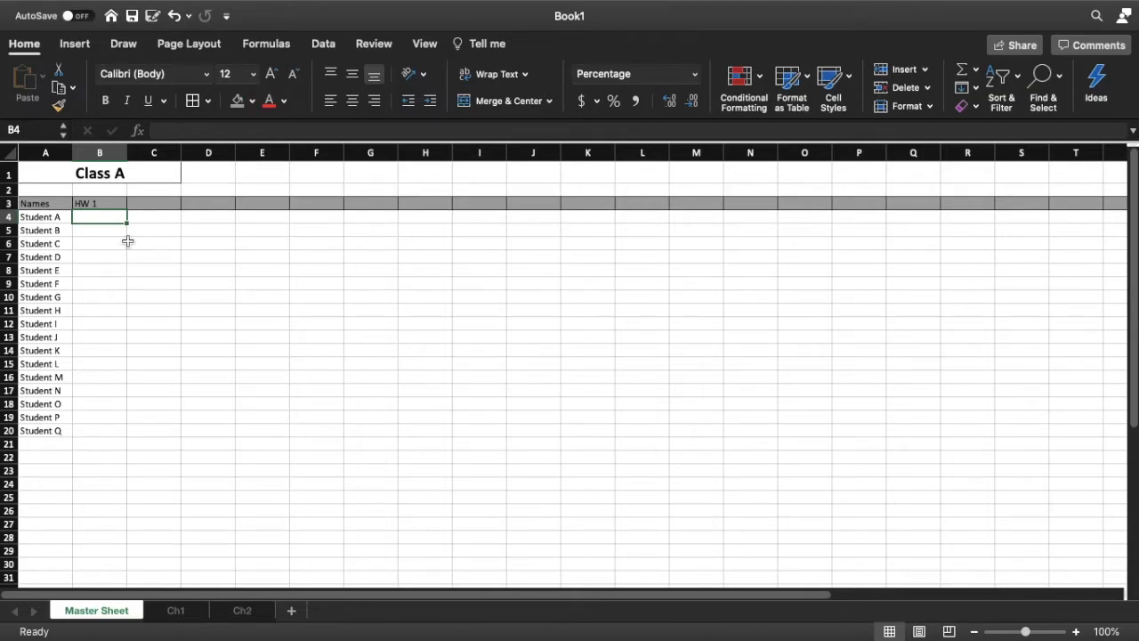
text(=)
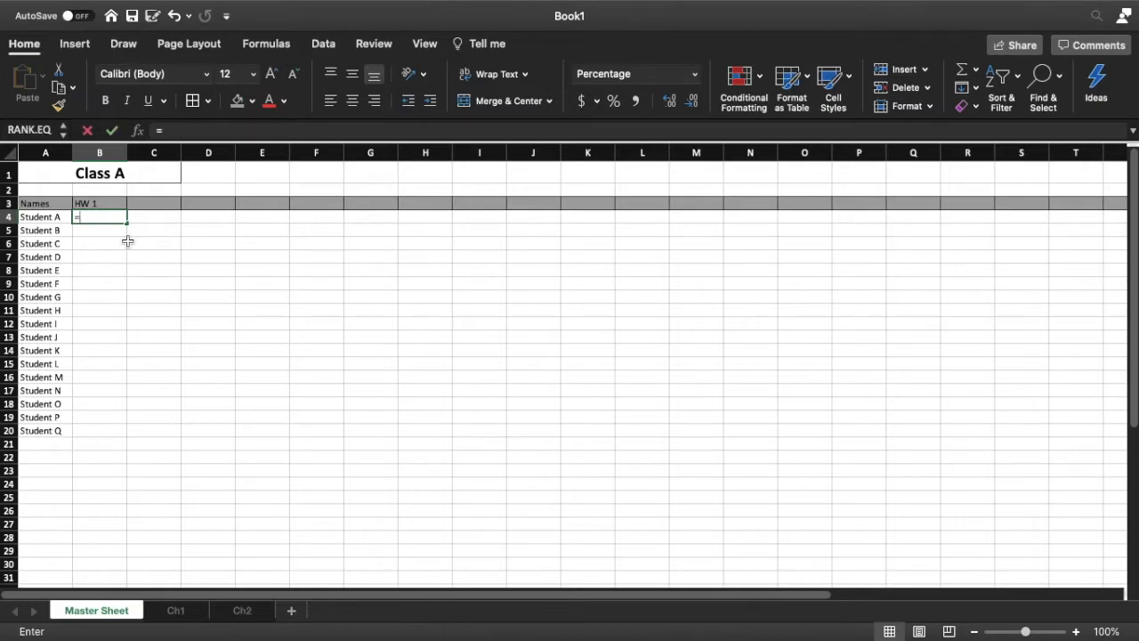
click(193, 606)
click(166, 196)
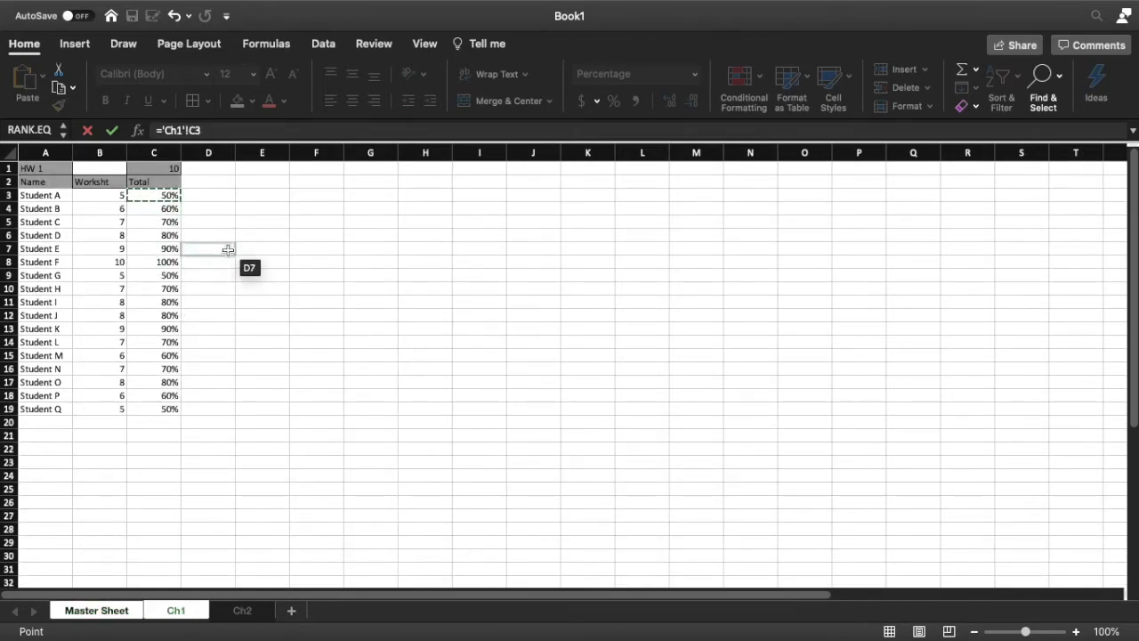
key(Return)
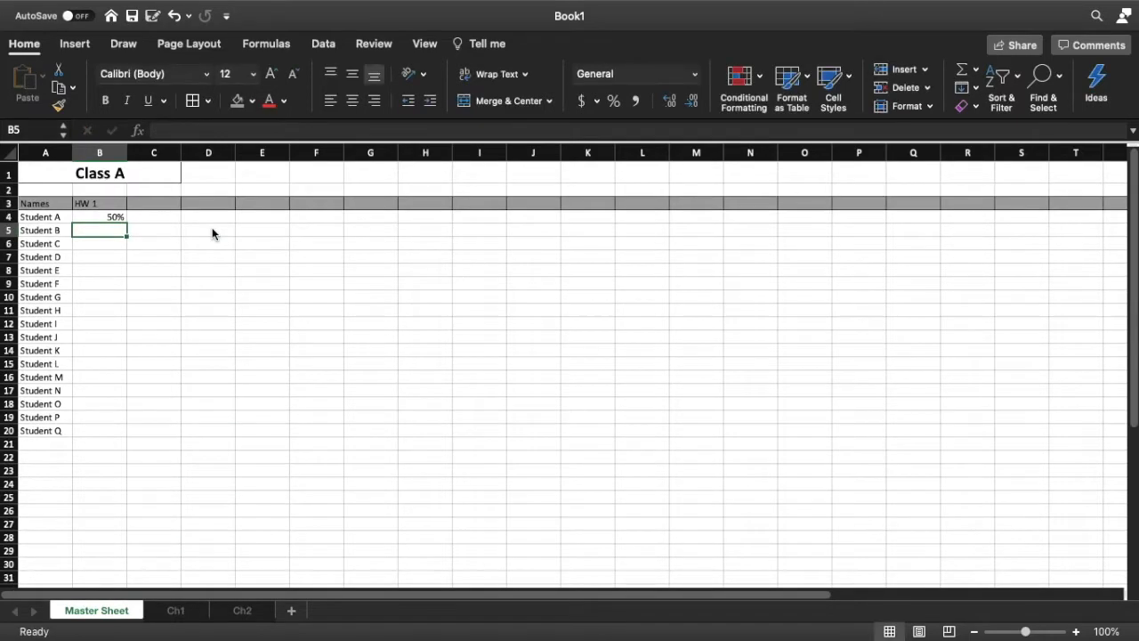
click(115, 218)
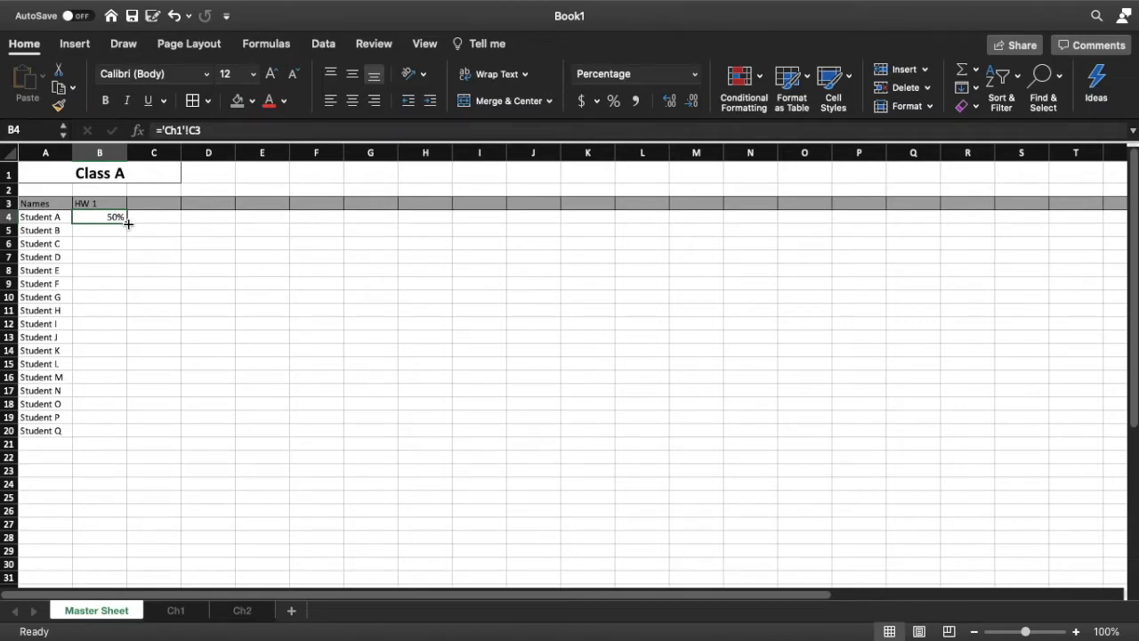
Fill the Ch1 score link in cell B4 down the Master Sheet's HW 1 column to B20
double_click(128, 224)
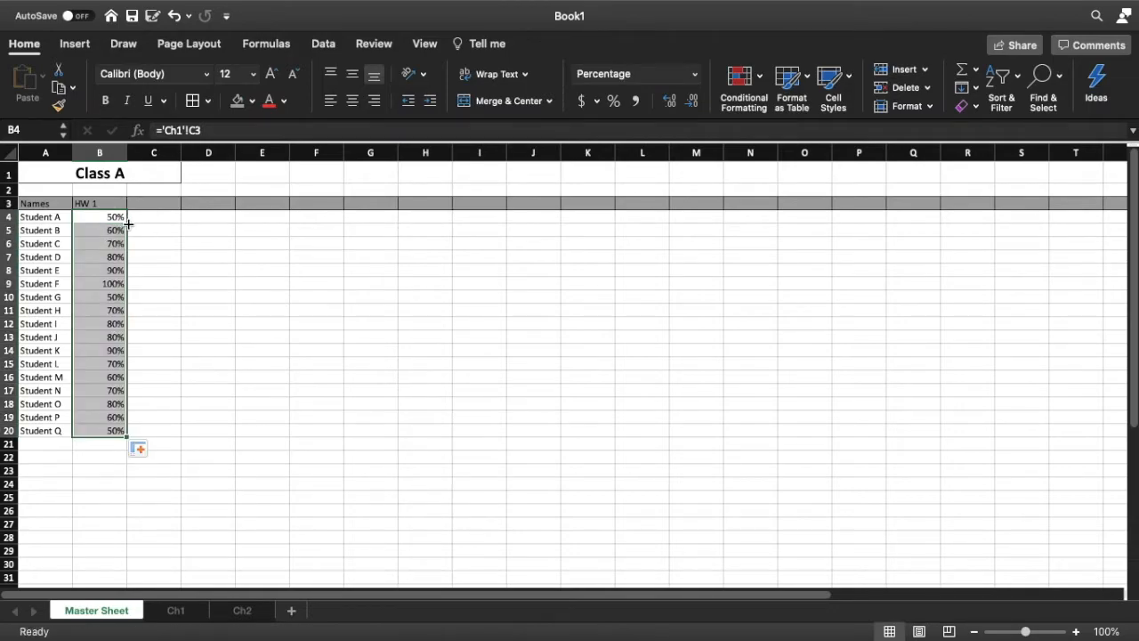
click(108, 416)
click(106, 365)
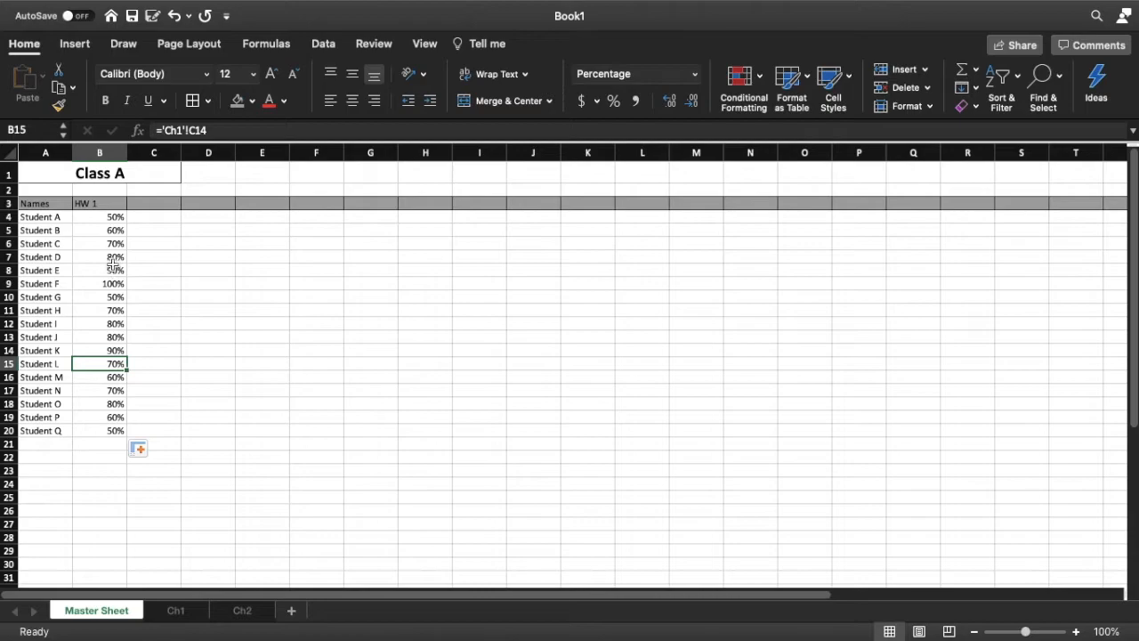
click(109, 337)
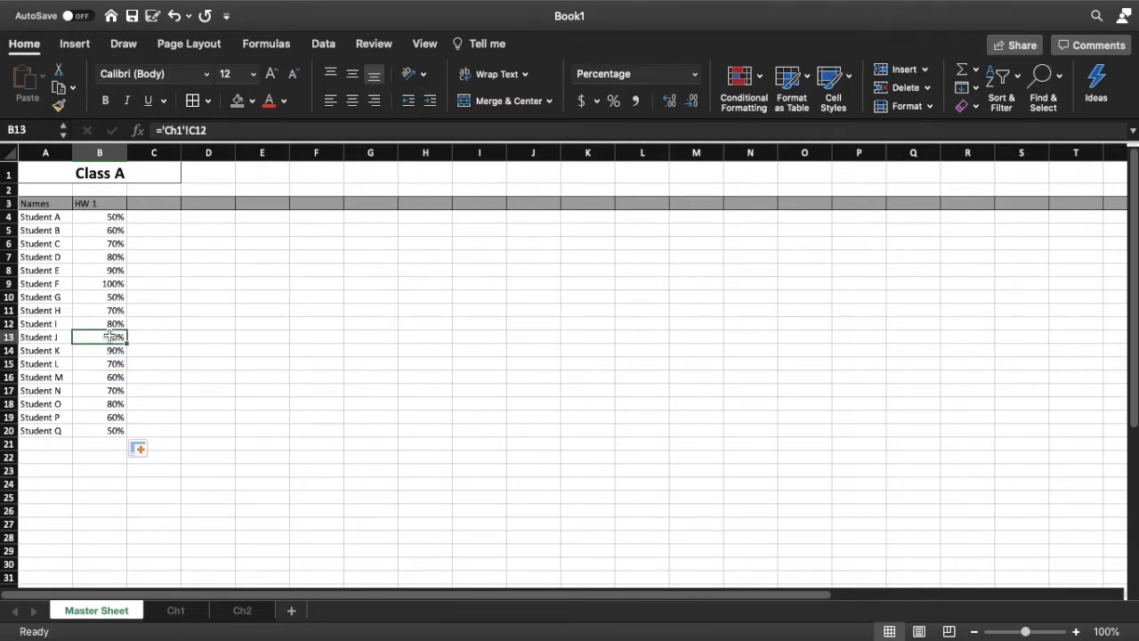
click(110, 352)
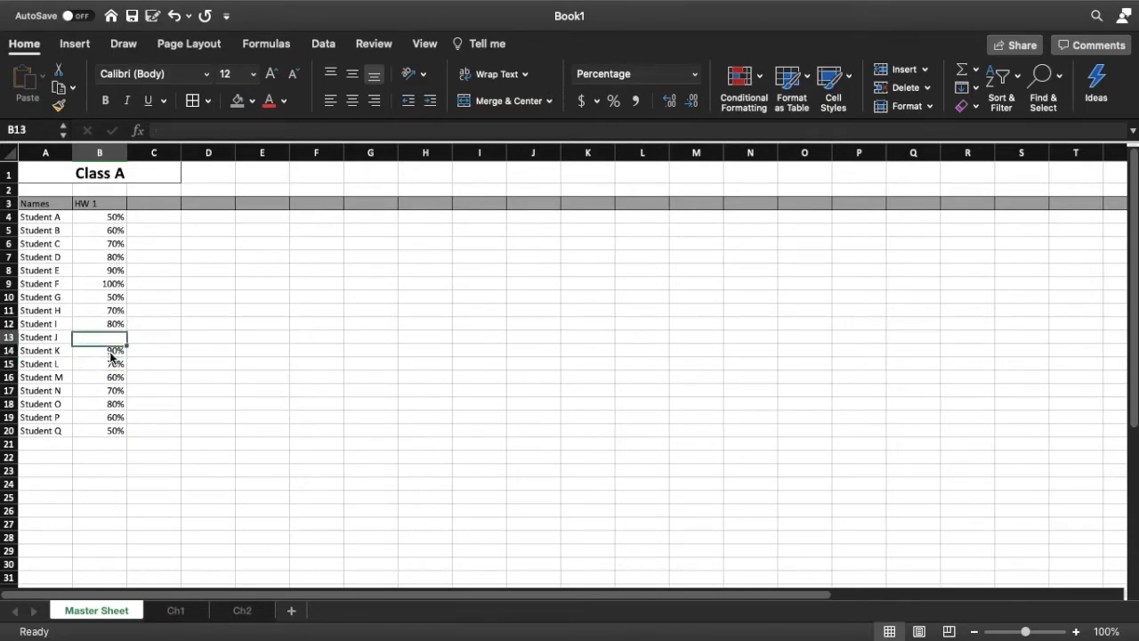
Clear the linked HW 1 scores from cells B4 to B20 of the Master Sheet
key(Up)
key(Up)
key(Down)
key(Up)
key(Up)
drag(117, 433, 115, 230)
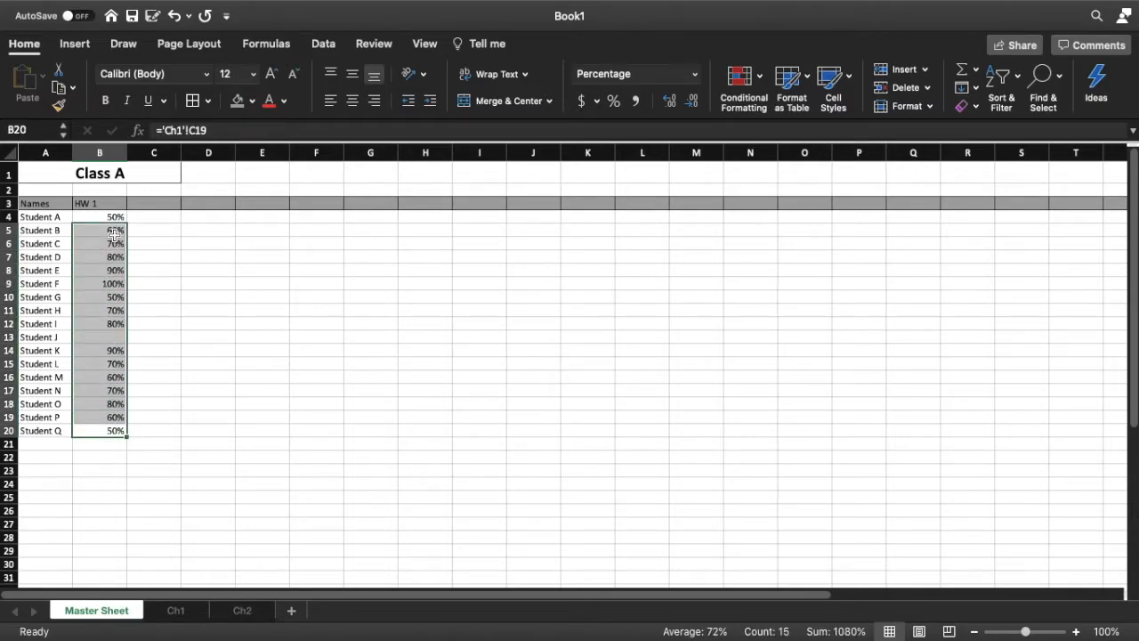
key(Delete)
click(115, 217)
key(Delete)
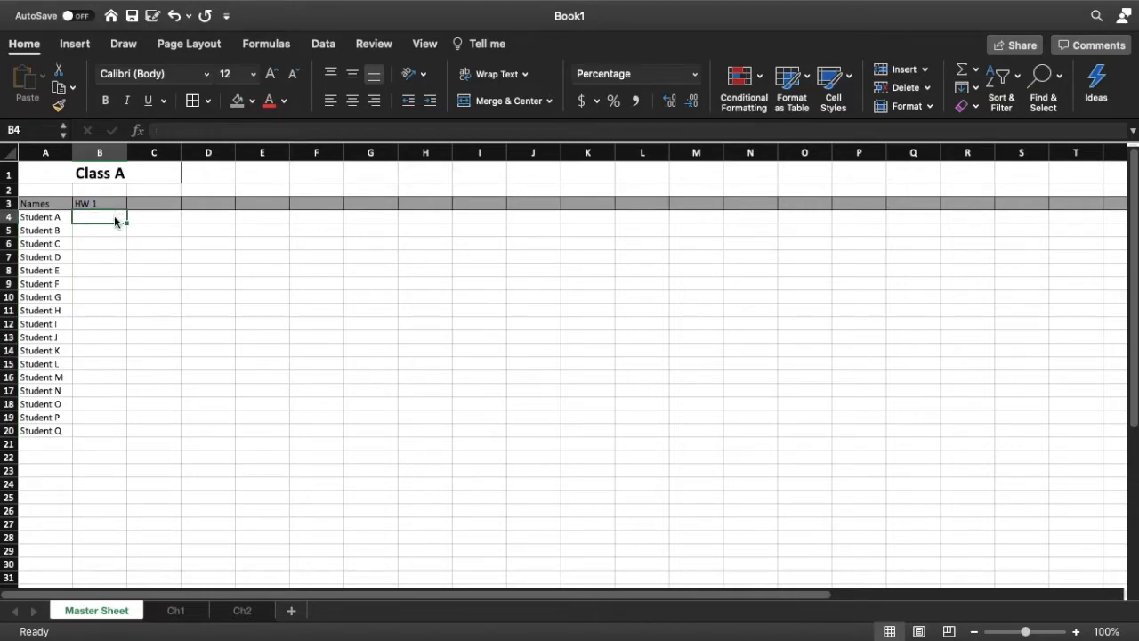
Enter the range formula ='Ch1'!C3:C19 in cell B4 of the Master Sheet to link all the HW 1 totals at once
text(=)
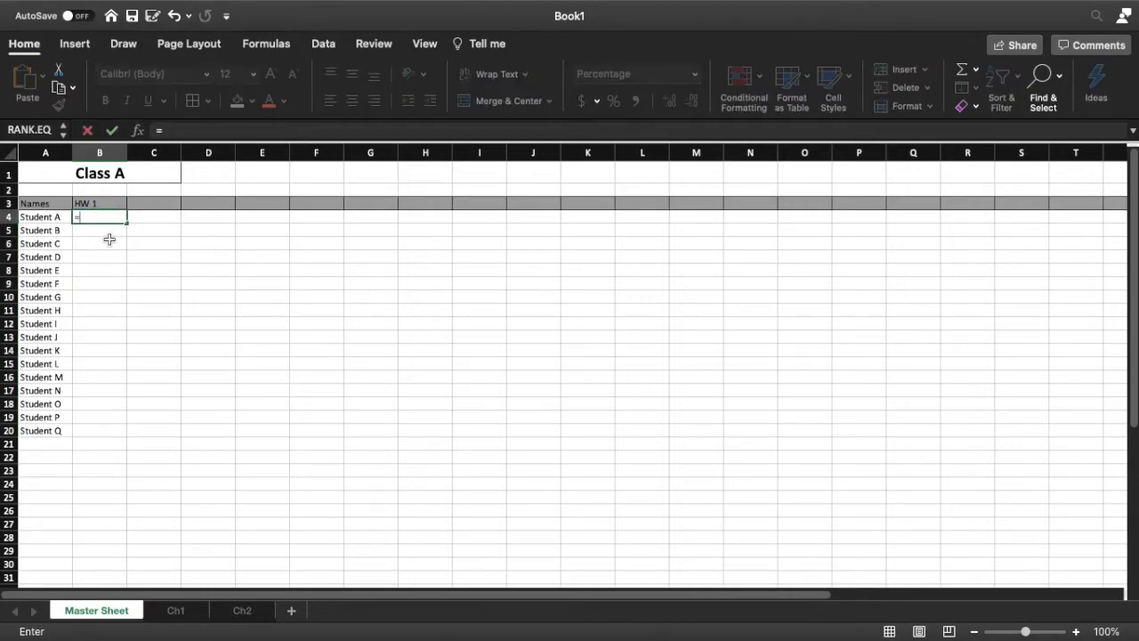
click(176, 610)
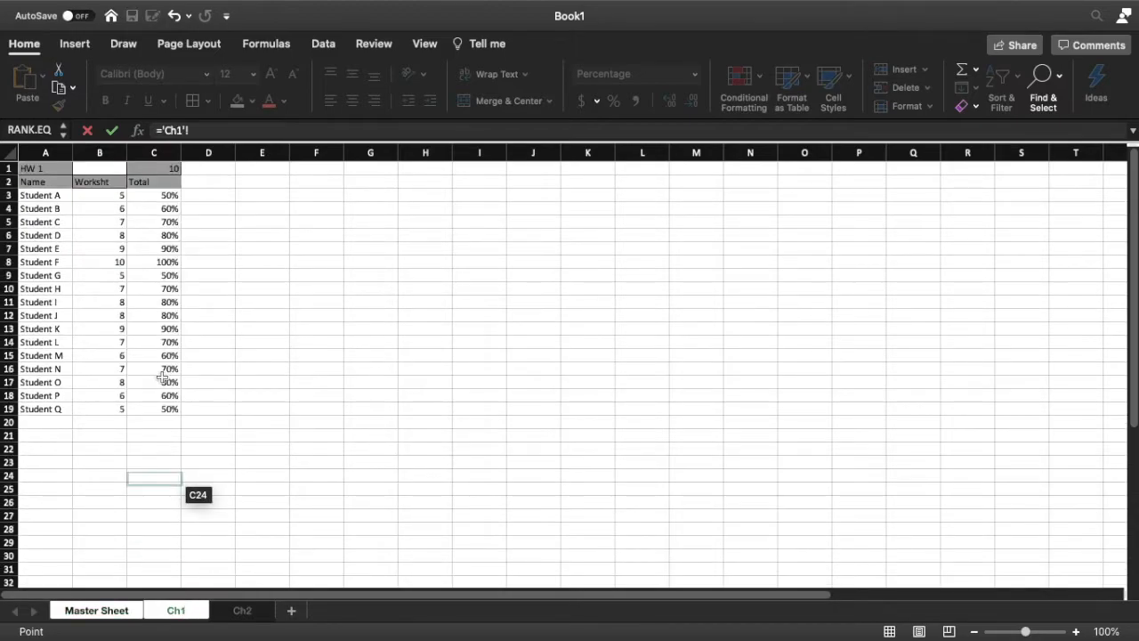
click(165, 197)
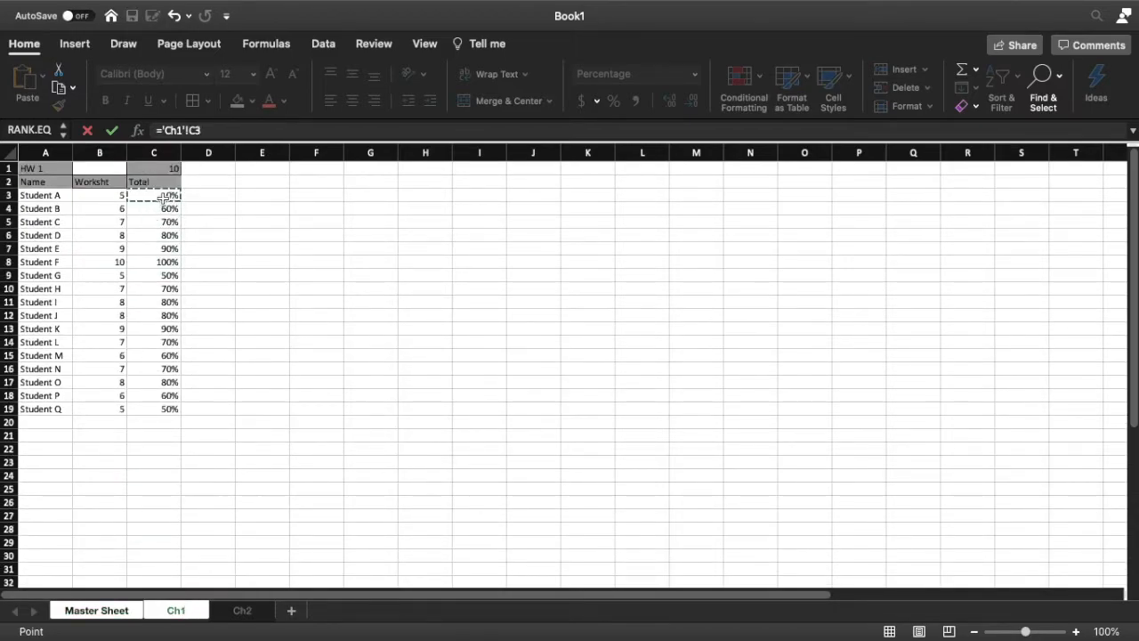
click(220, 132)
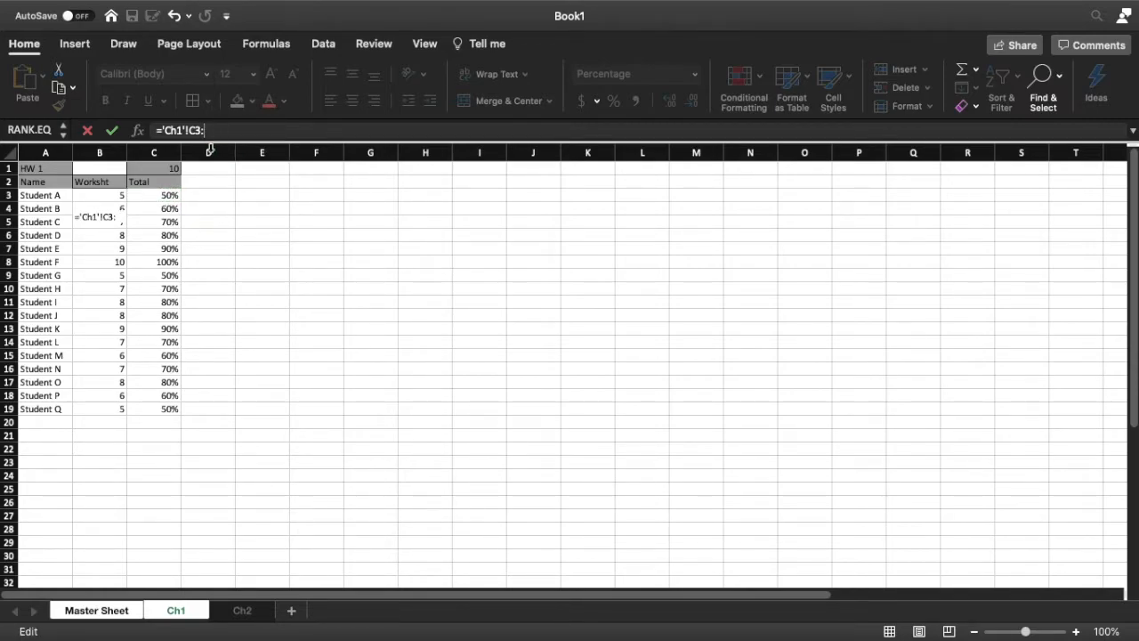
text(:)
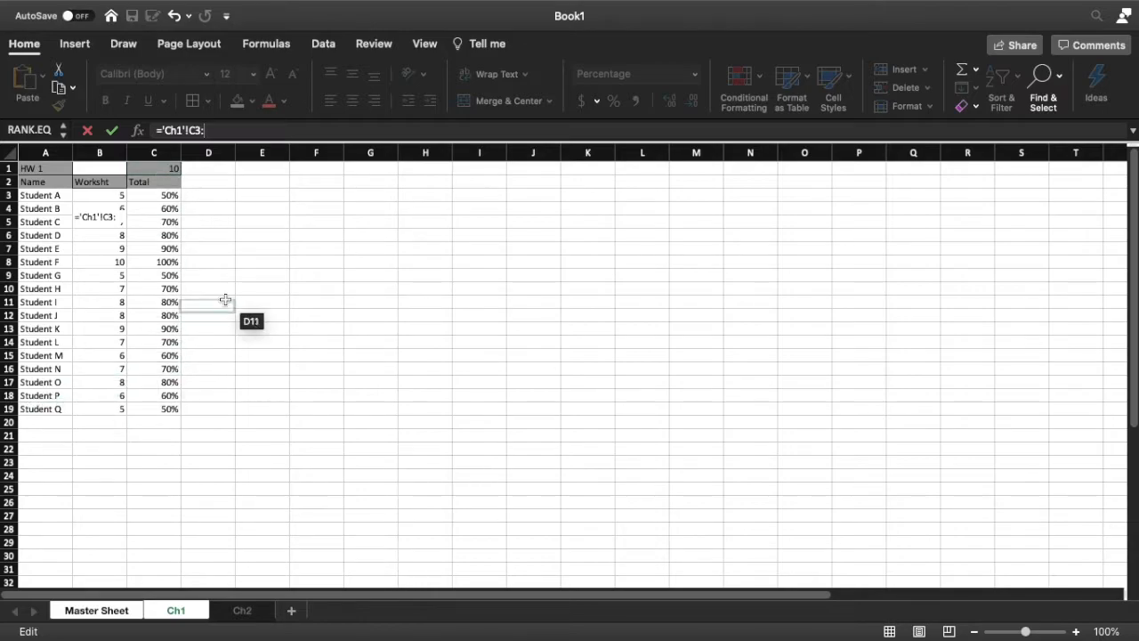
text(C19)
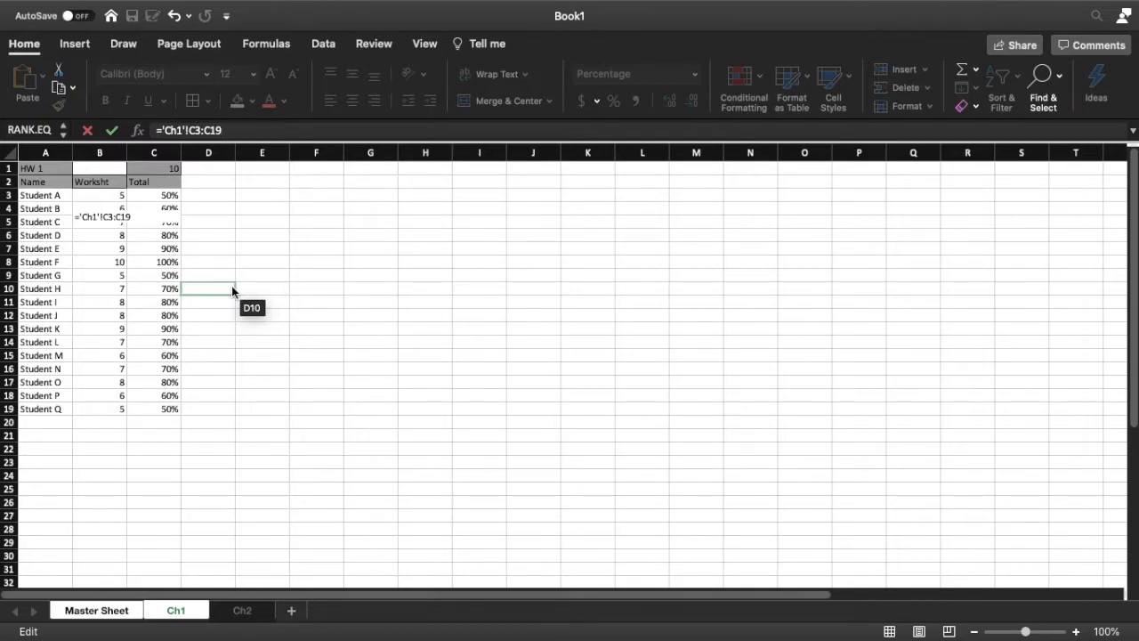
key(alt+Return)
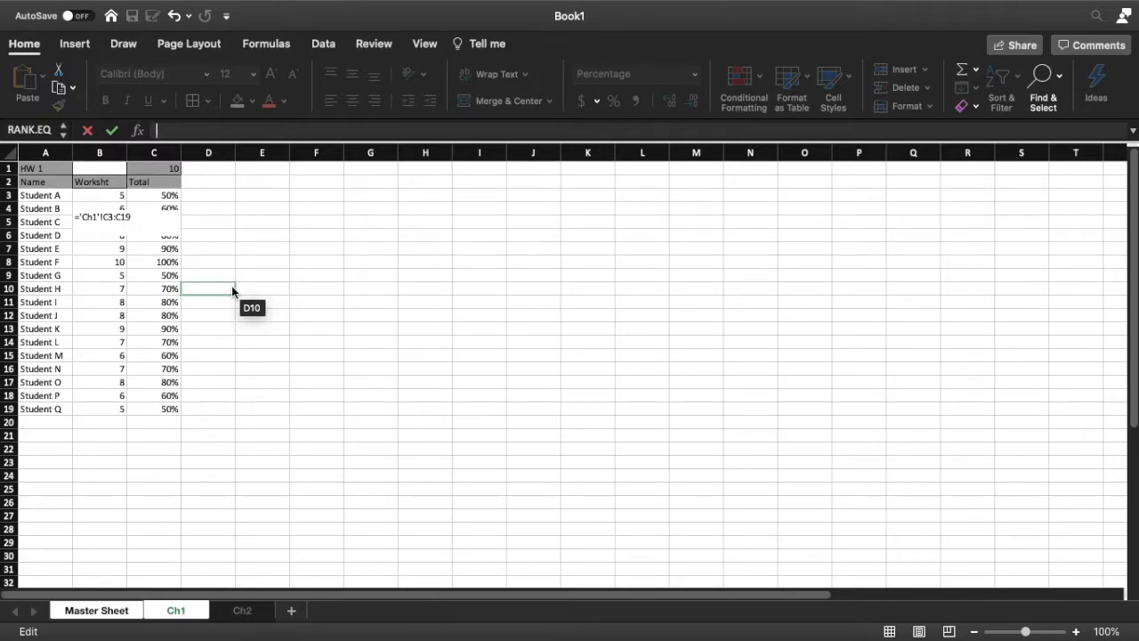
key(Return)
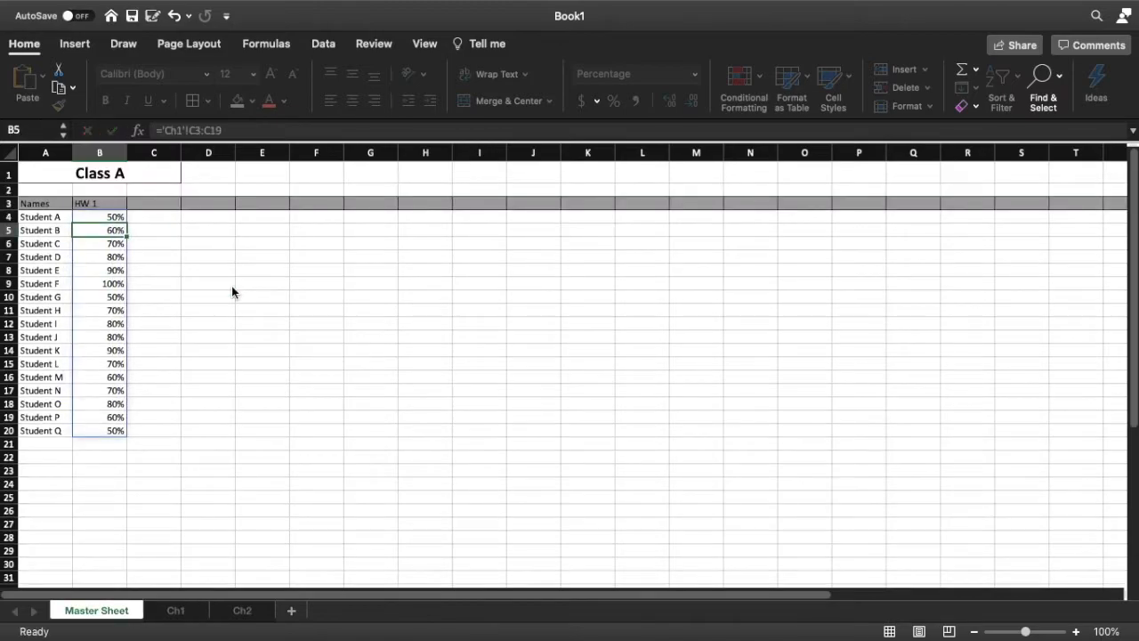
Examine the formula behind the linked HW 1 scores in various cells from B4 to B20 of the Master Sheet
click(92, 247)
click(96, 219)
click(100, 256)
click(109, 310)
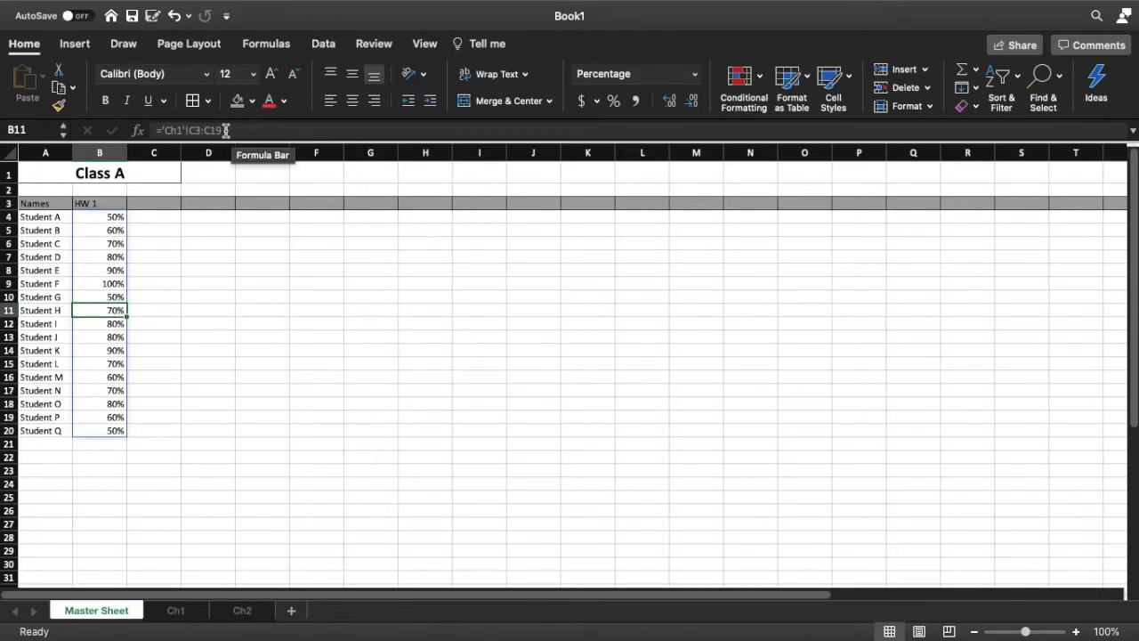
click(111, 256)
click(114, 285)
click(102, 336)
click(104, 380)
click(103, 323)
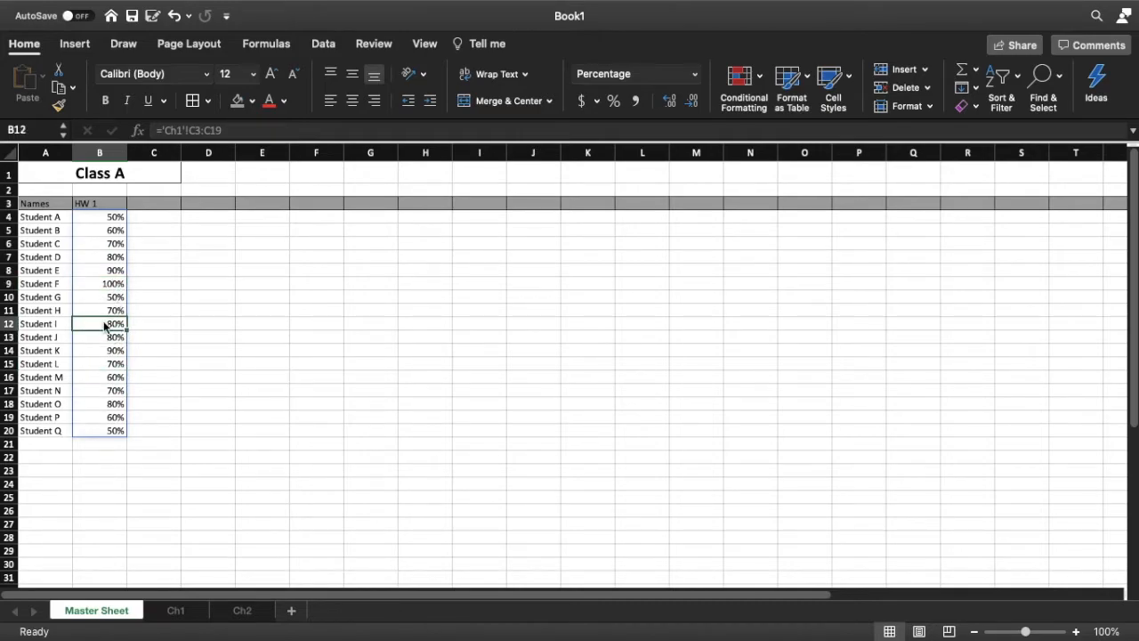
click(96, 351)
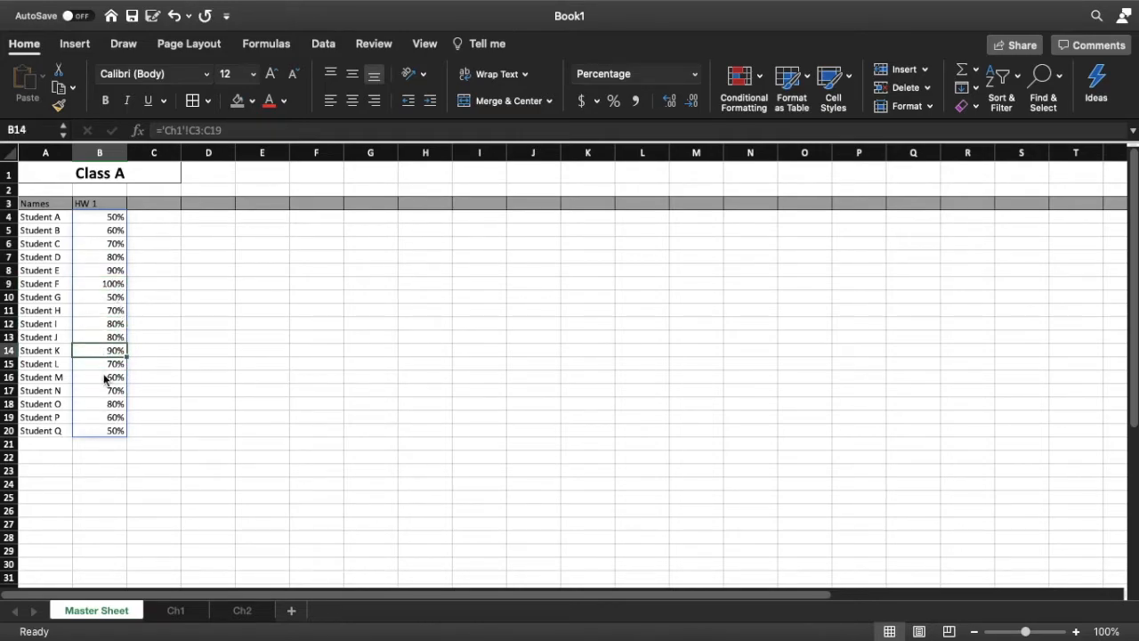
click(103, 376)
click(110, 338)
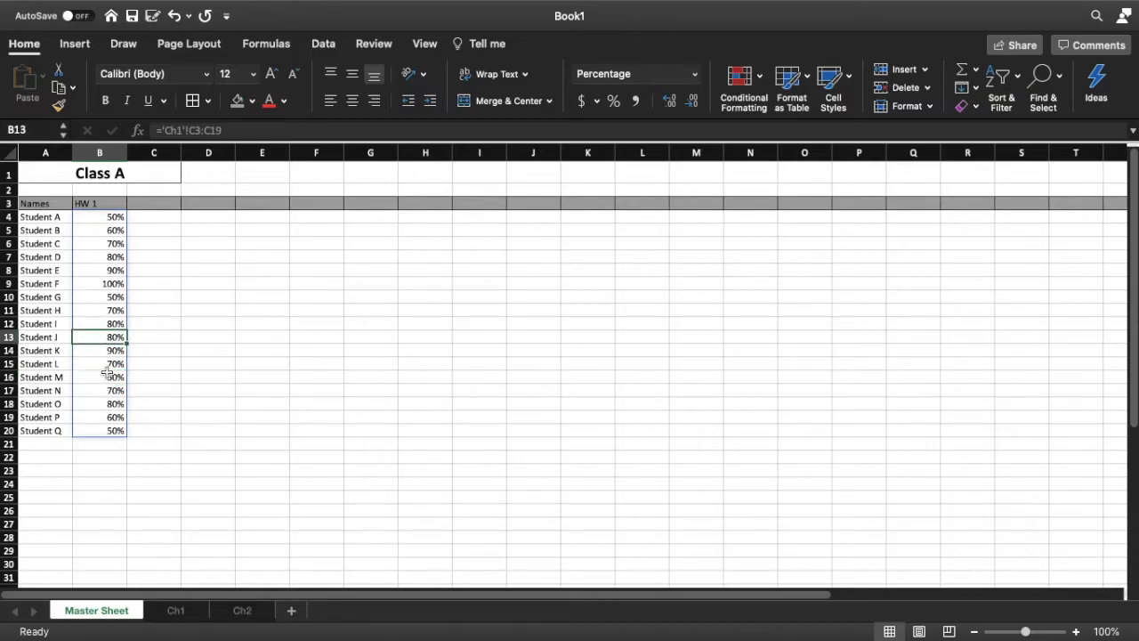
click(107, 374)
click(107, 341)
drag(97, 355, 103, 395)
click(103, 306)
click(103, 221)
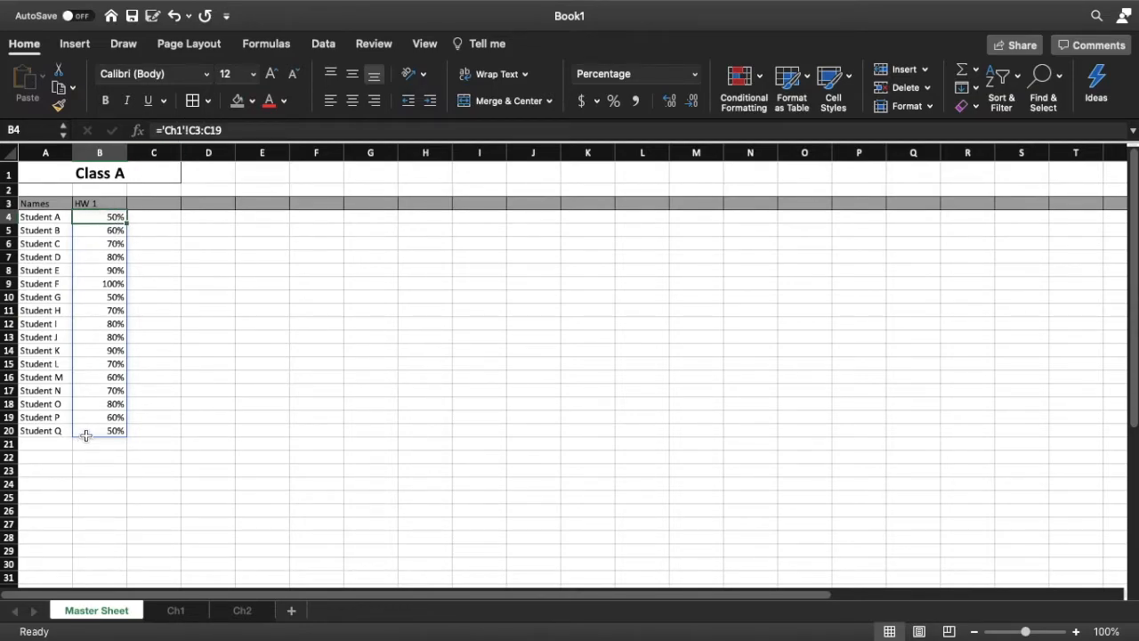
click(104, 307)
click(100, 260)
click(107, 335)
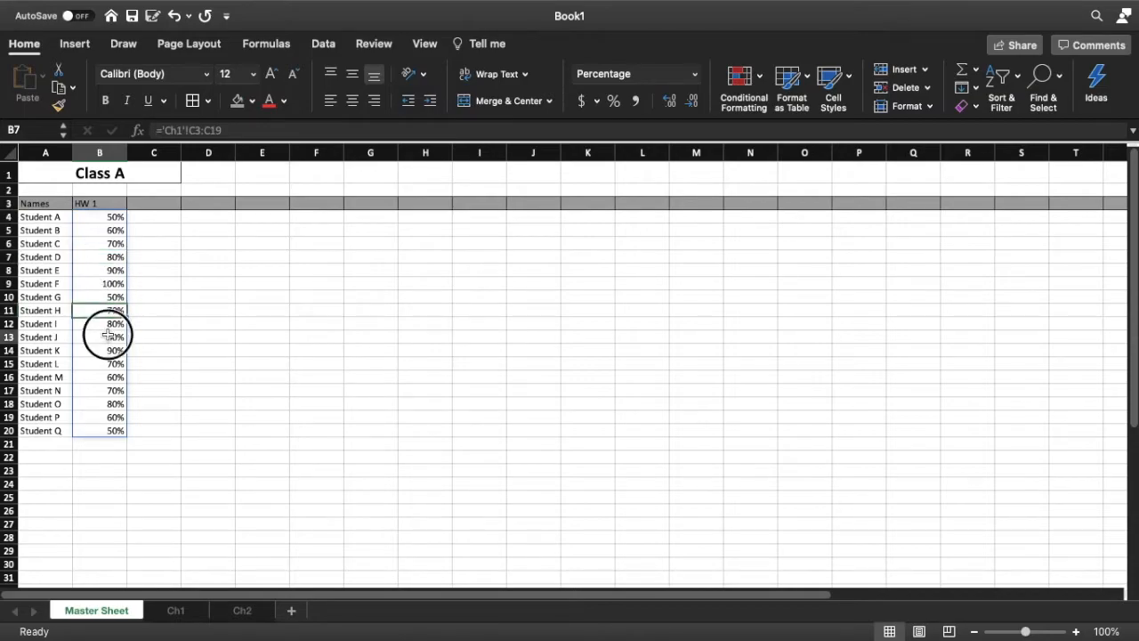
click(102, 376)
click(99, 350)
click(104, 394)
click(104, 422)
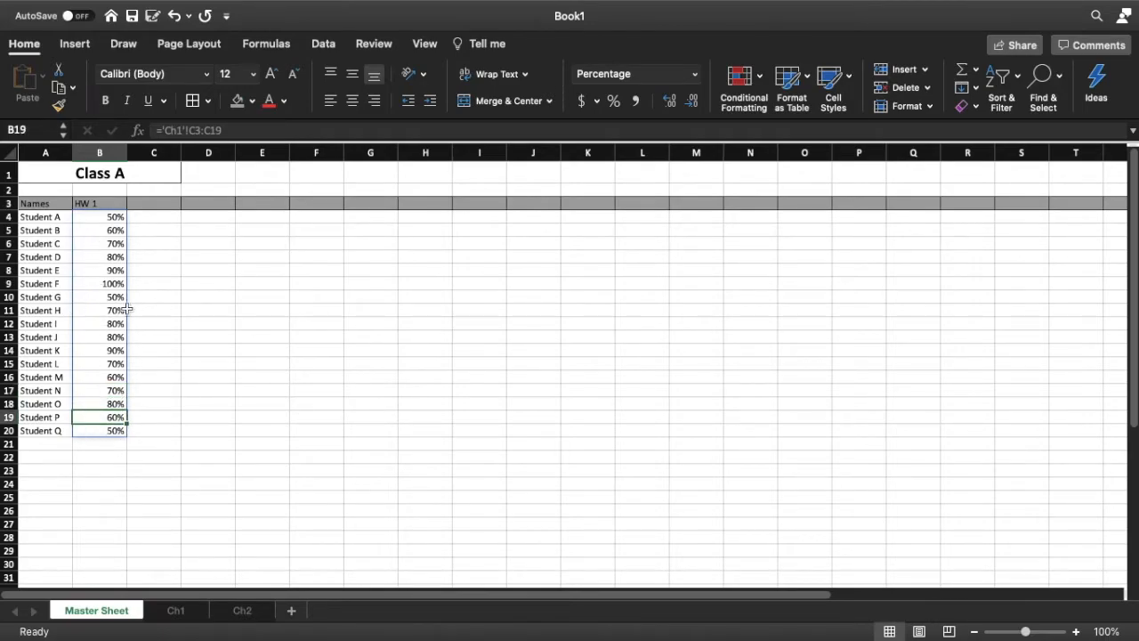
drag(71, 204, 804, 424)
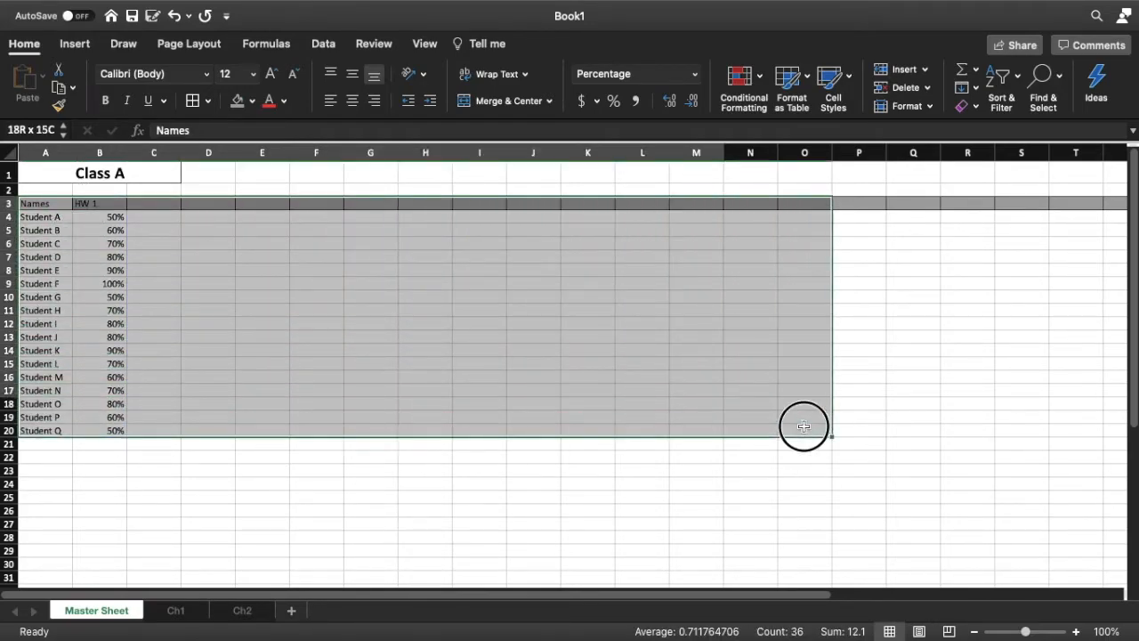
Change Student H's worksheet score in cell B10 of Ch1 to 9 and check the linked score on the Master Sheet
click(174, 612)
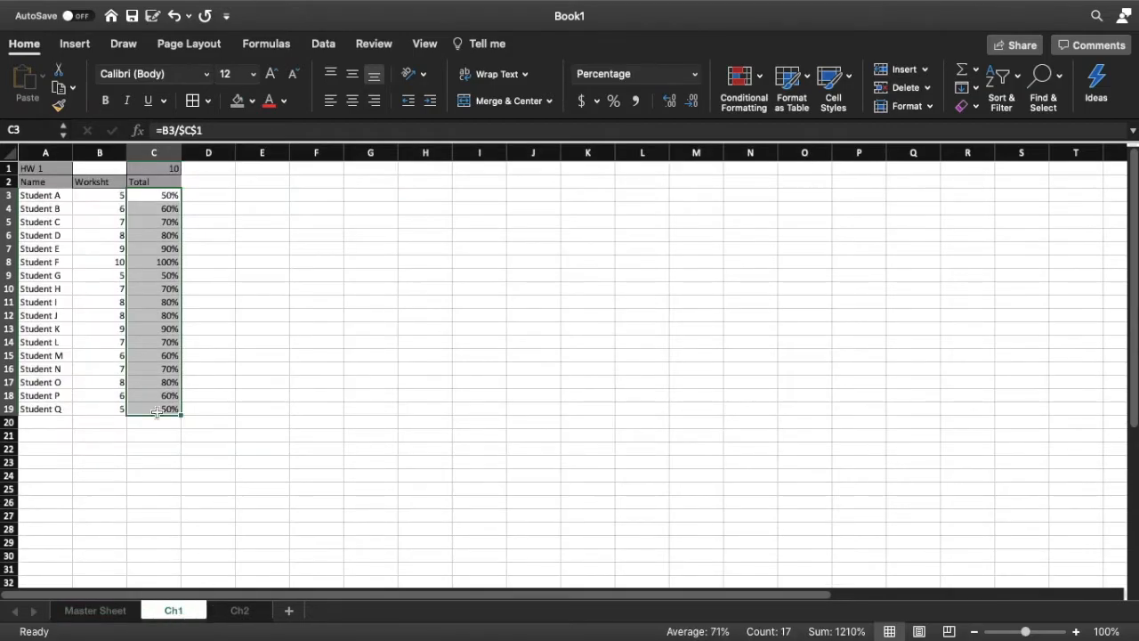
click(96, 244)
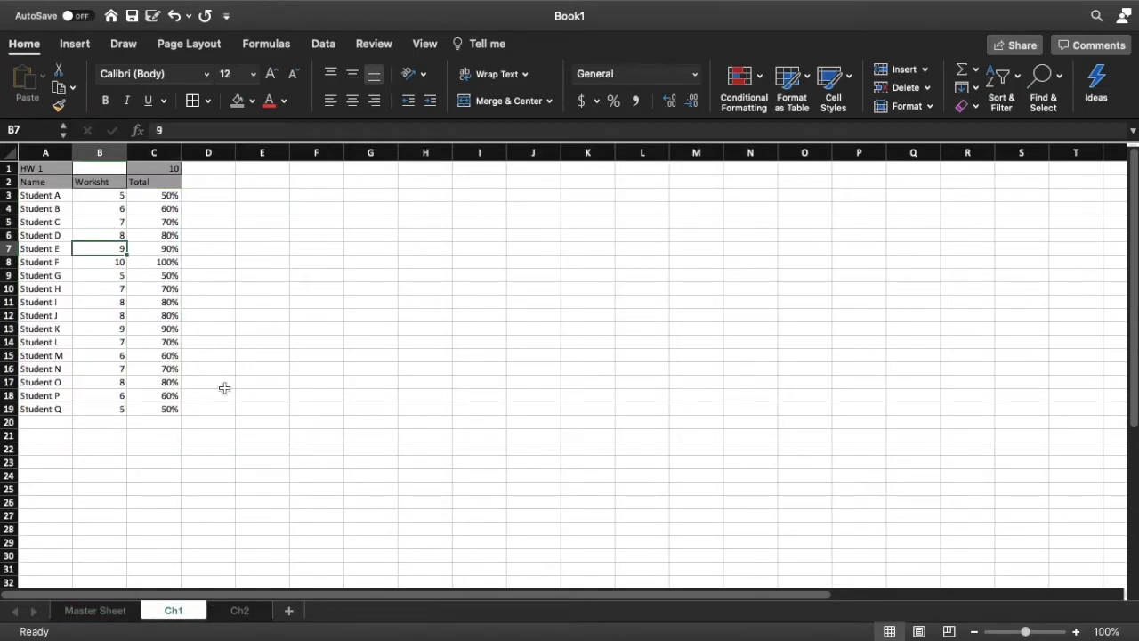
click(93, 288)
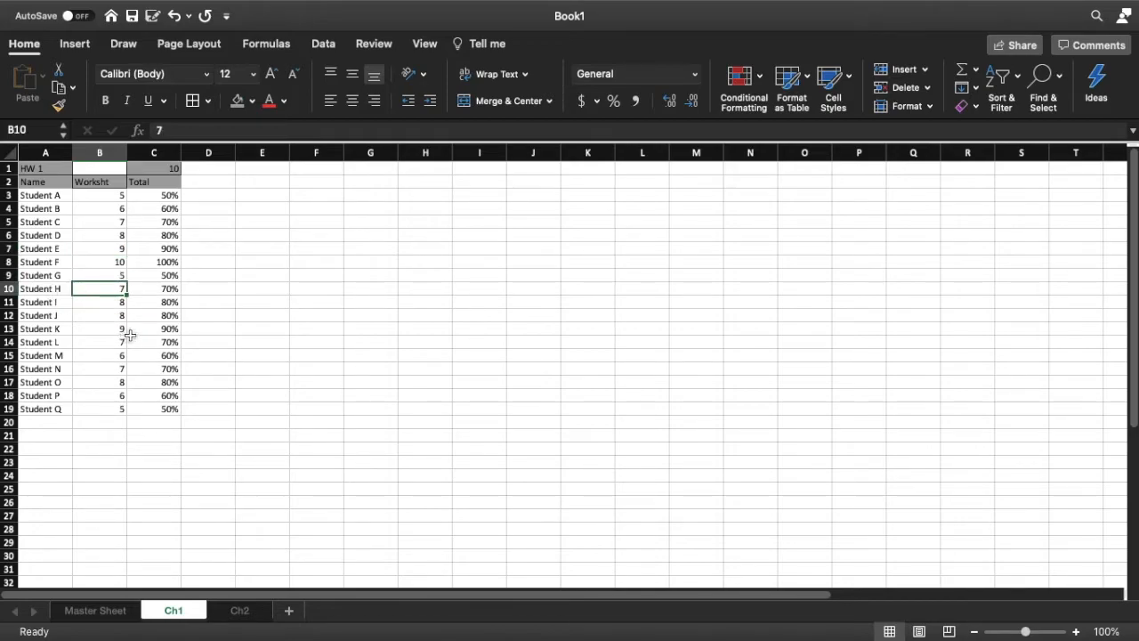
text(9)
click(208, 303)
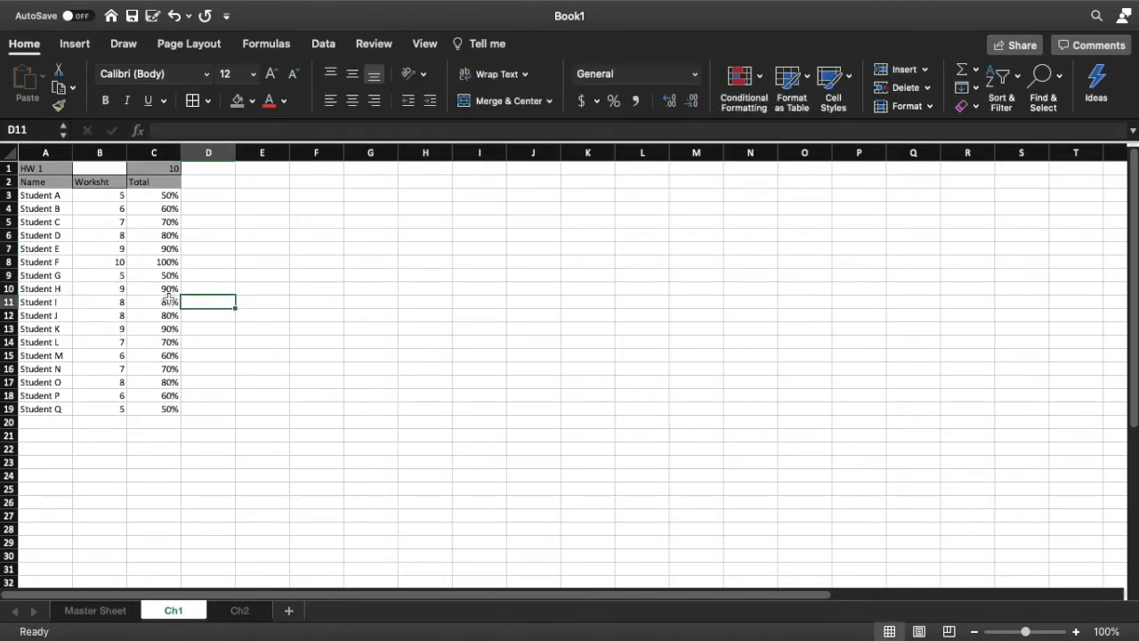
click(153, 293)
click(107, 611)
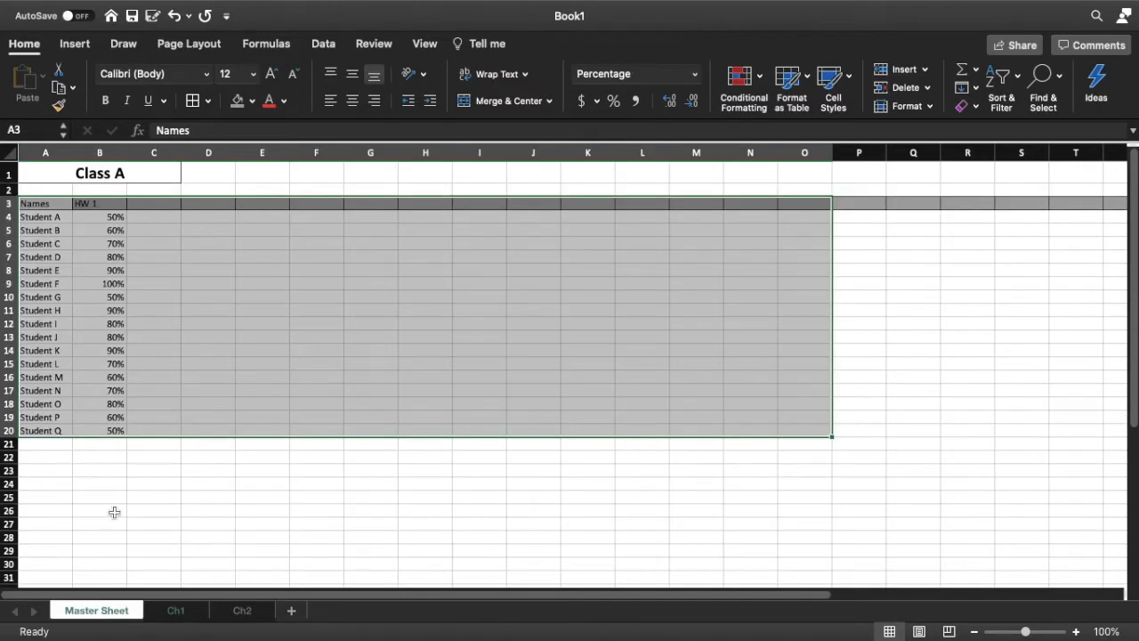
click(103, 311)
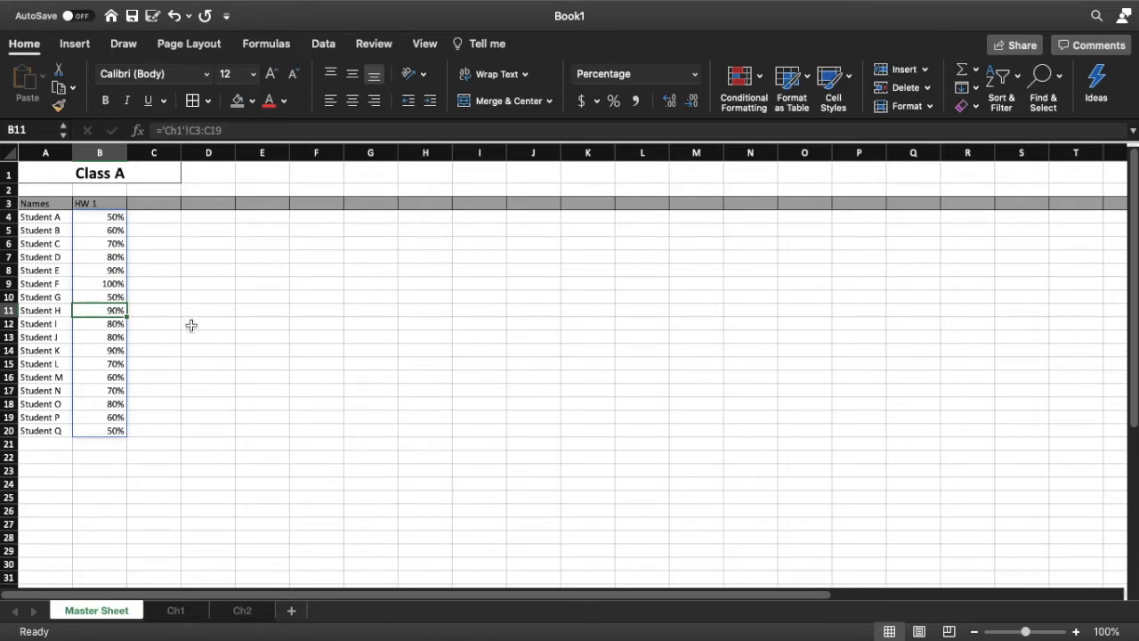
Copy the HW 1 table in A1:C19 of Ch1 and paste copies below it starting at A21 and A41
click(181, 611)
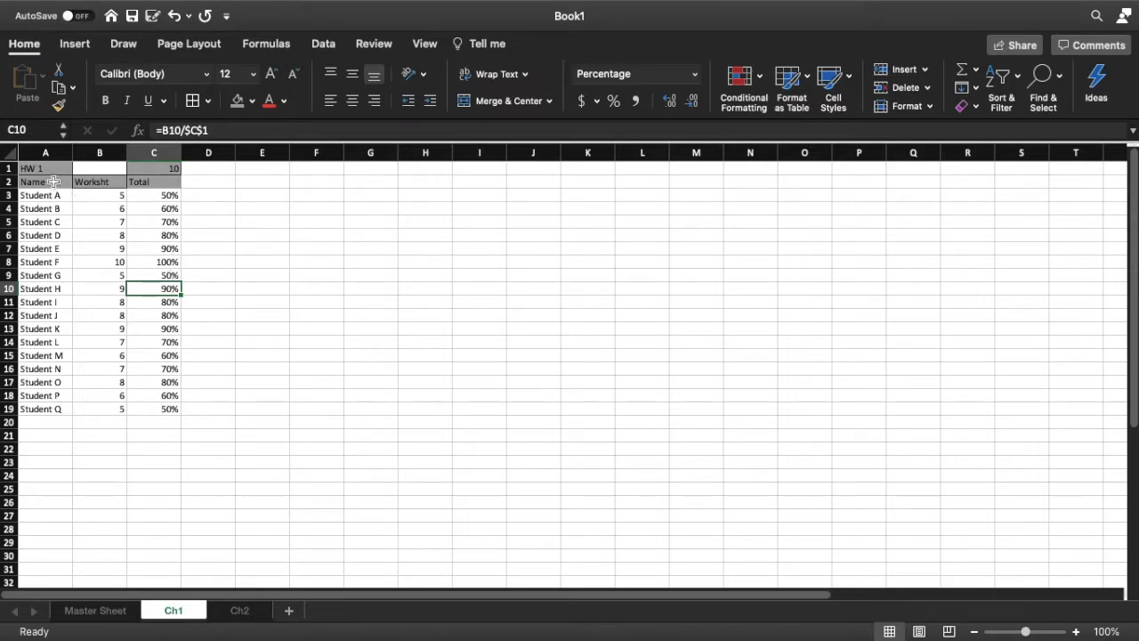
drag(49, 168, 142, 408)
key(super+c)
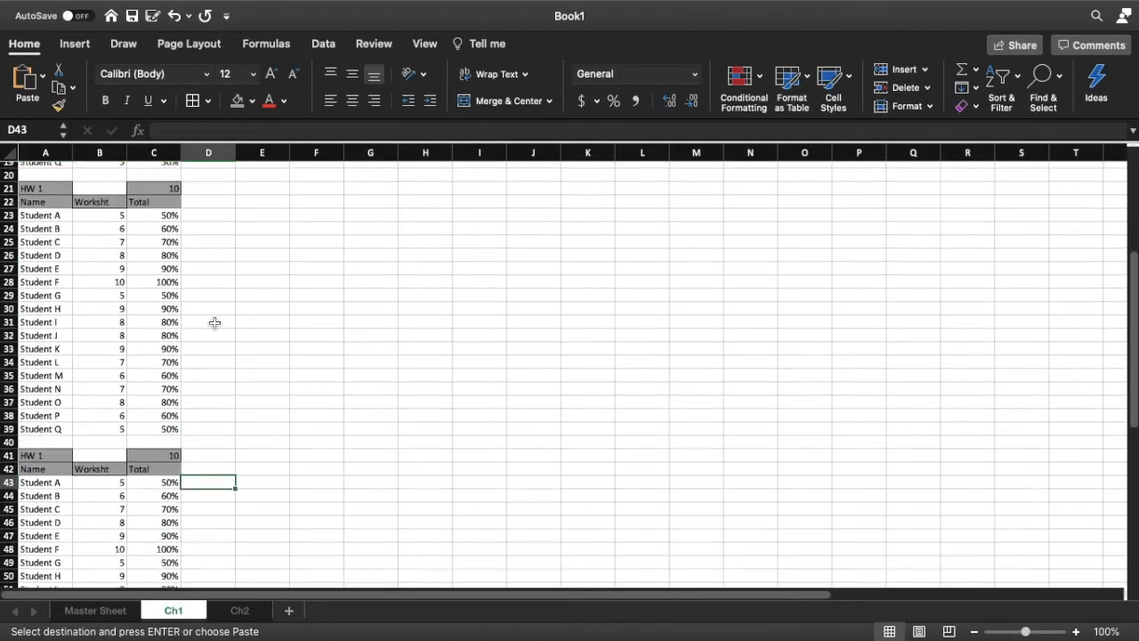
scroll(216, 324, up, 5)
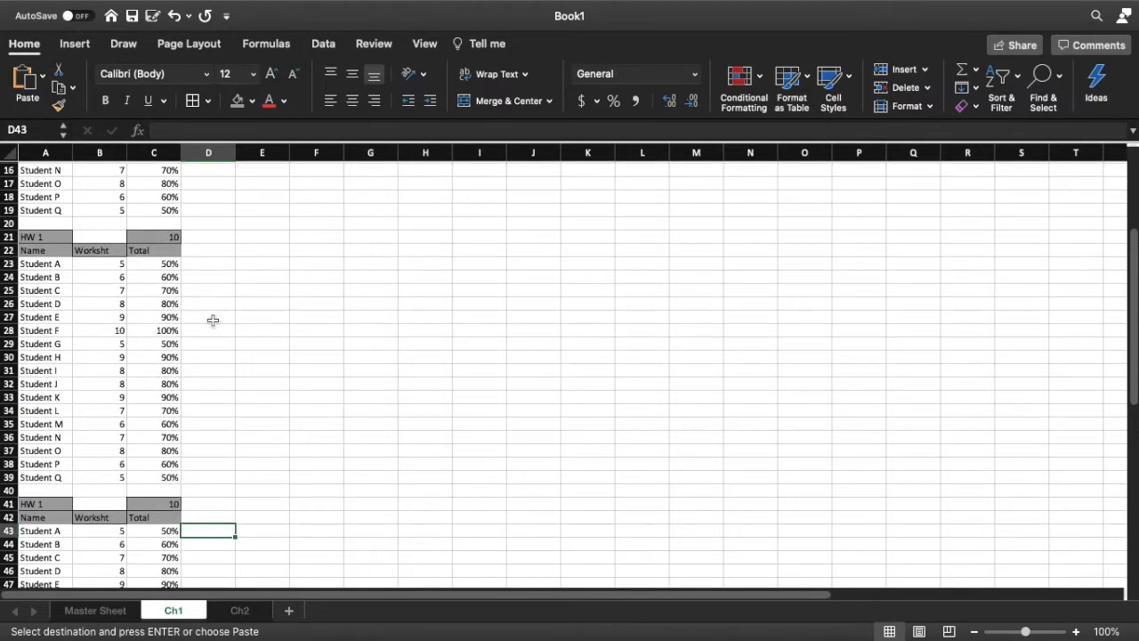
Change the assignment label in cell A21 of Ch1 to HW 2
double_click(53, 375)
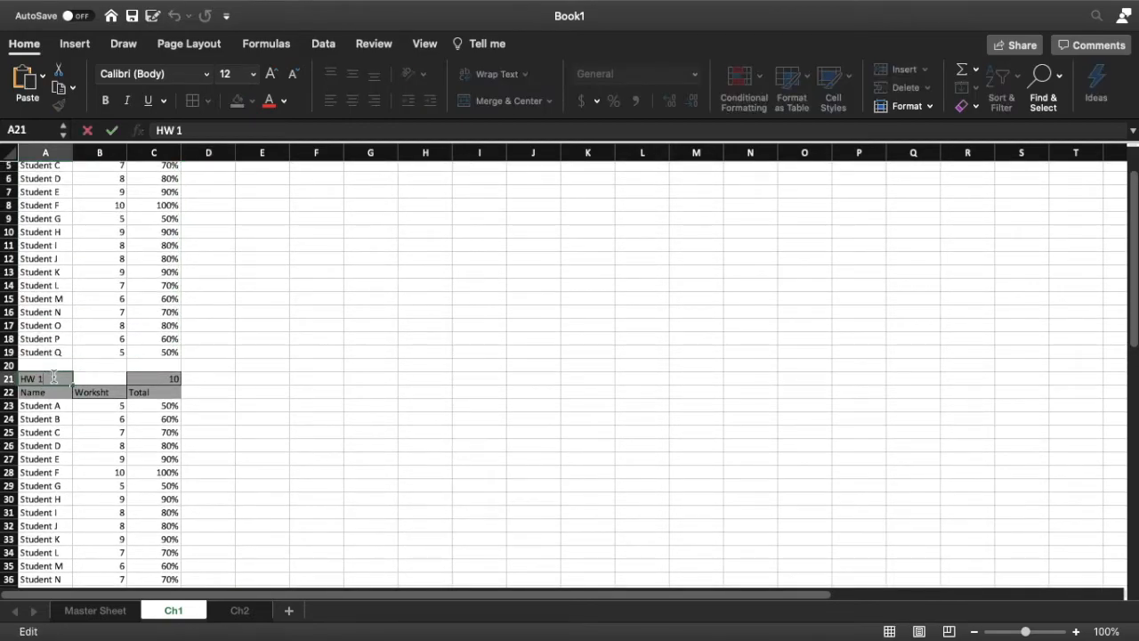
text(2)
key(Return)
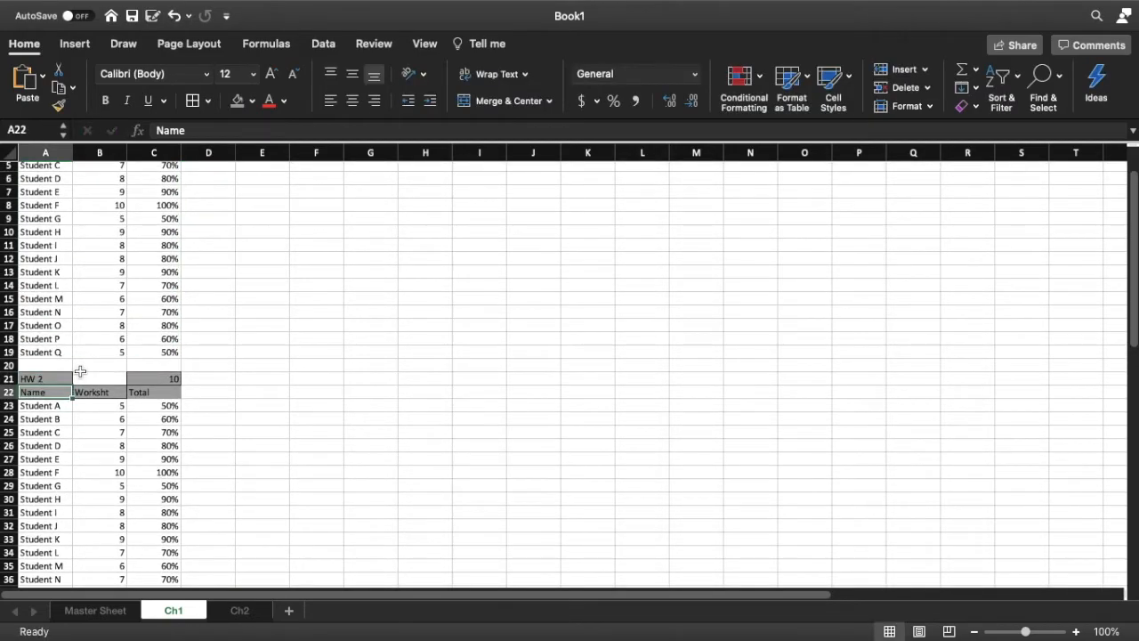
Review the stacked assignment tables in Ch1, selecting the HW 1 table in A1:C19
scroll(81, 371, up, 3)
scroll(147, 386, down, 10)
scroll(148, 382, up, 5)
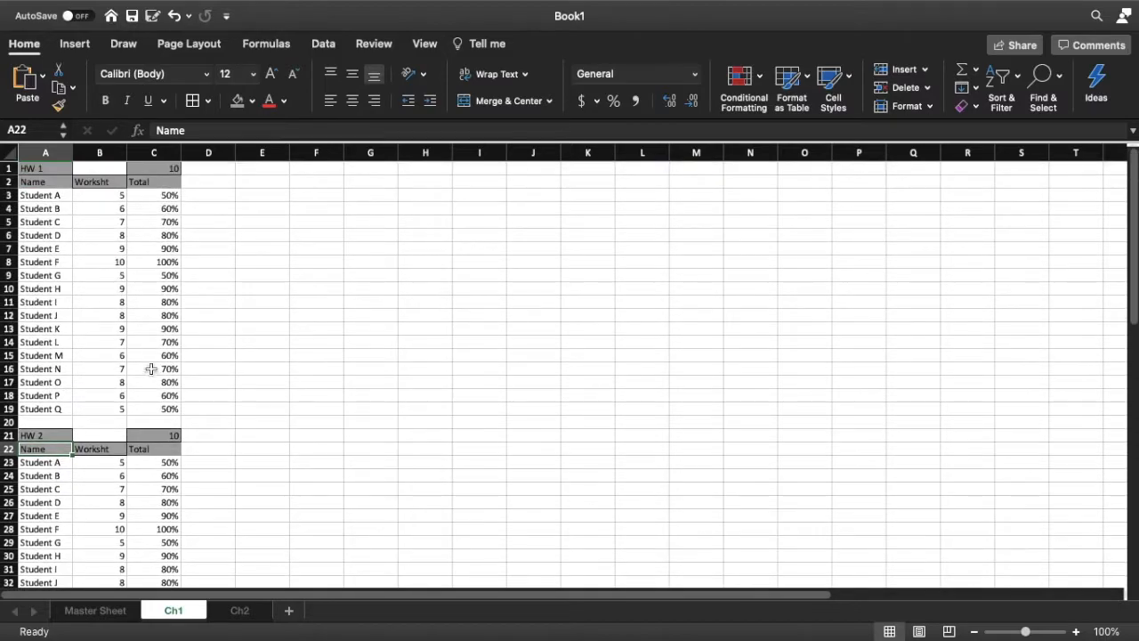
drag(40, 169, 177, 408)
scroll(217, 444, down, 5)
scroll(217, 443, down, 1)
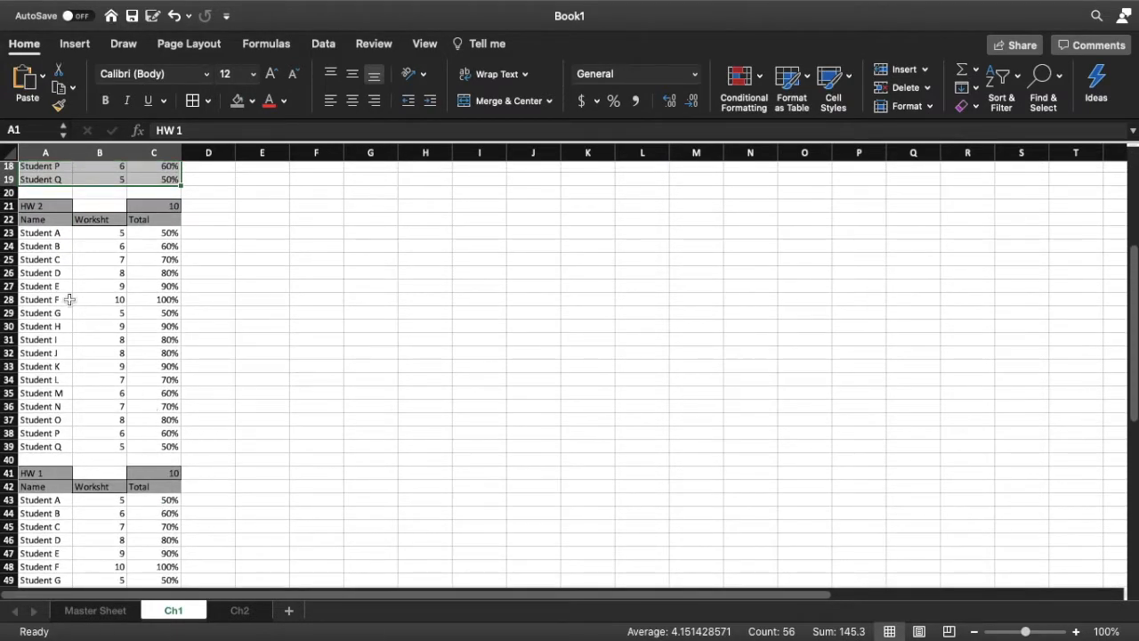
In Ch1, set C21 to 15 and enter 11, 12, 13, 14, 12, 13, 14, 15, 13, 14, 12, 10, 9, 13, 12, 11, 0 in B23:B39
double_click(166, 208)
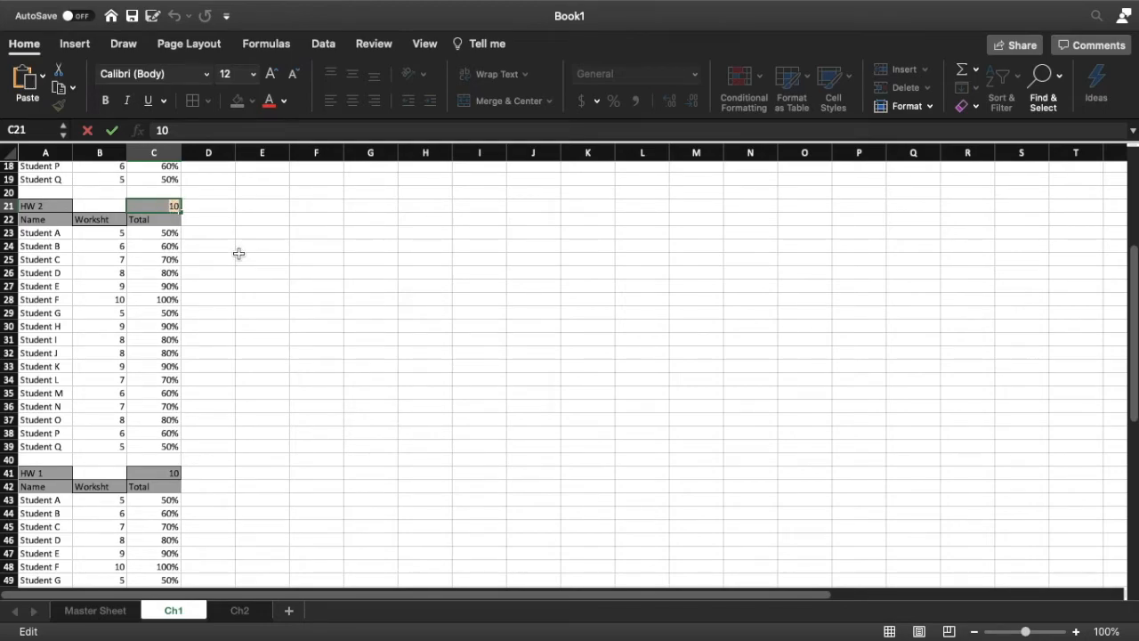
key(Return)
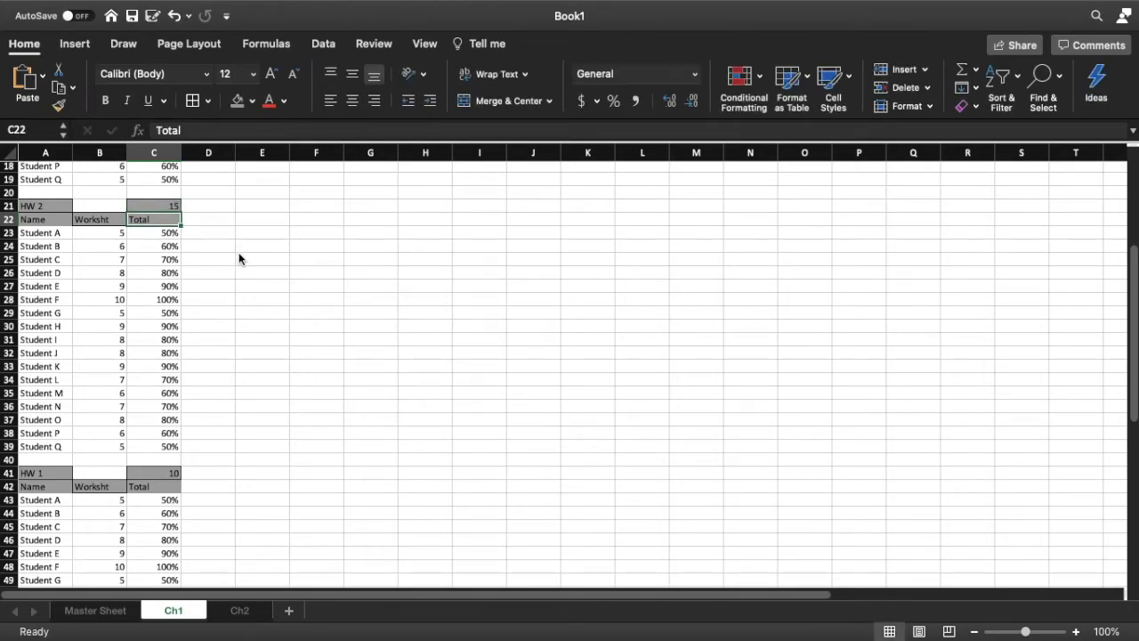
click(111, 235)
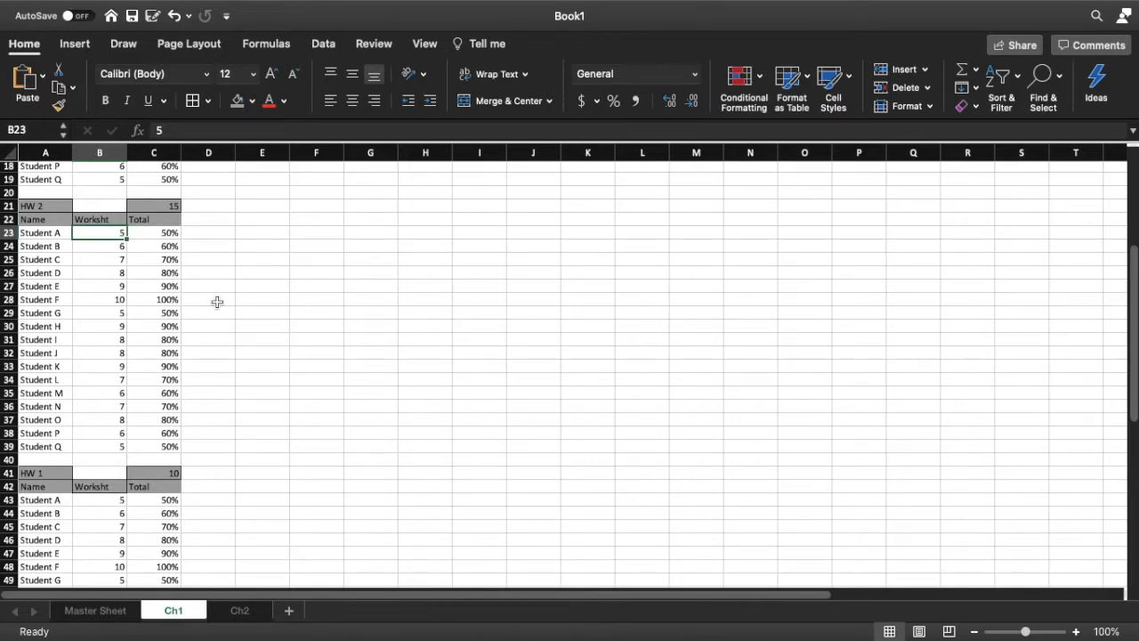
text(11 12 13 14 12 13 14 15 13 14 12 10 9 13 12 11 0)
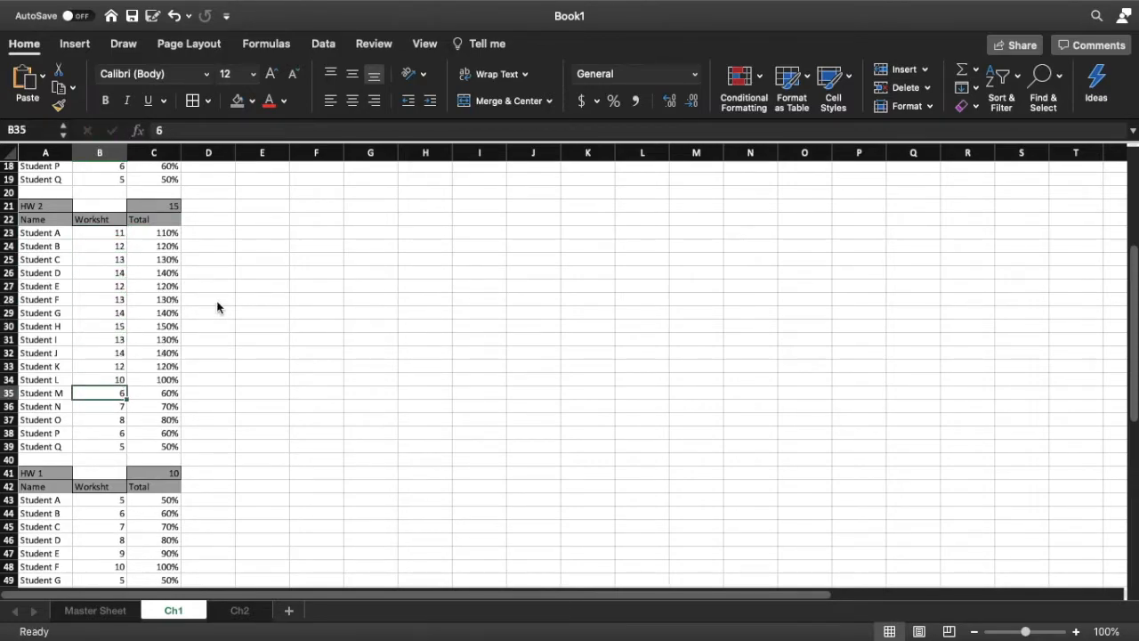
Correct the HW 2 percentage formula in C23 of Ch1 to =B23/$C$21 and fill it down through C39
click(167, 237)
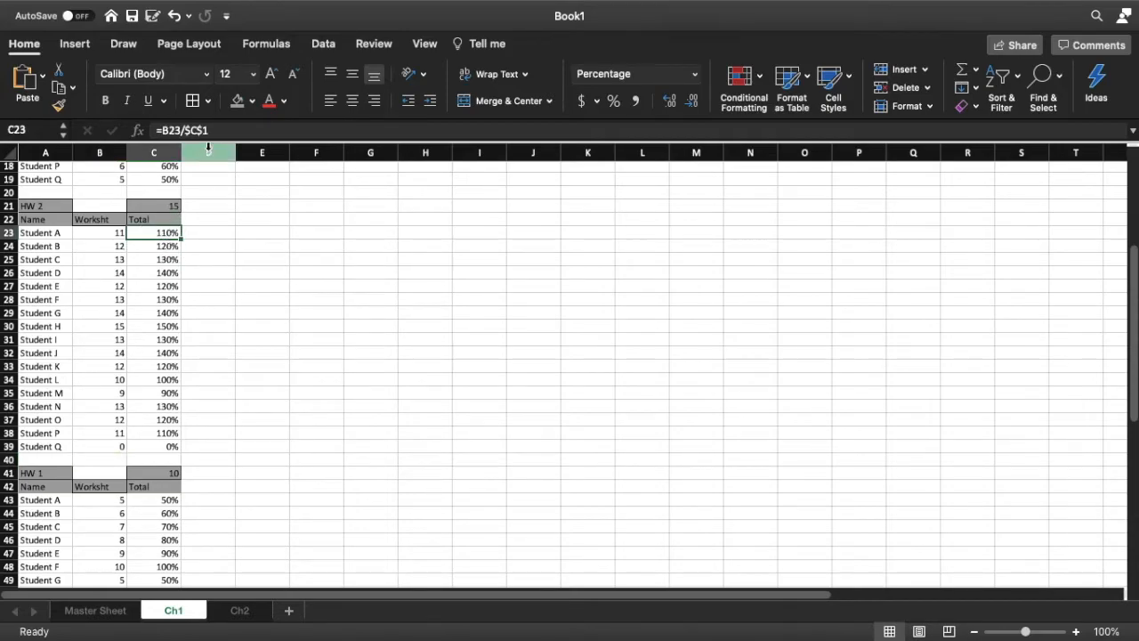
click(210, 132)
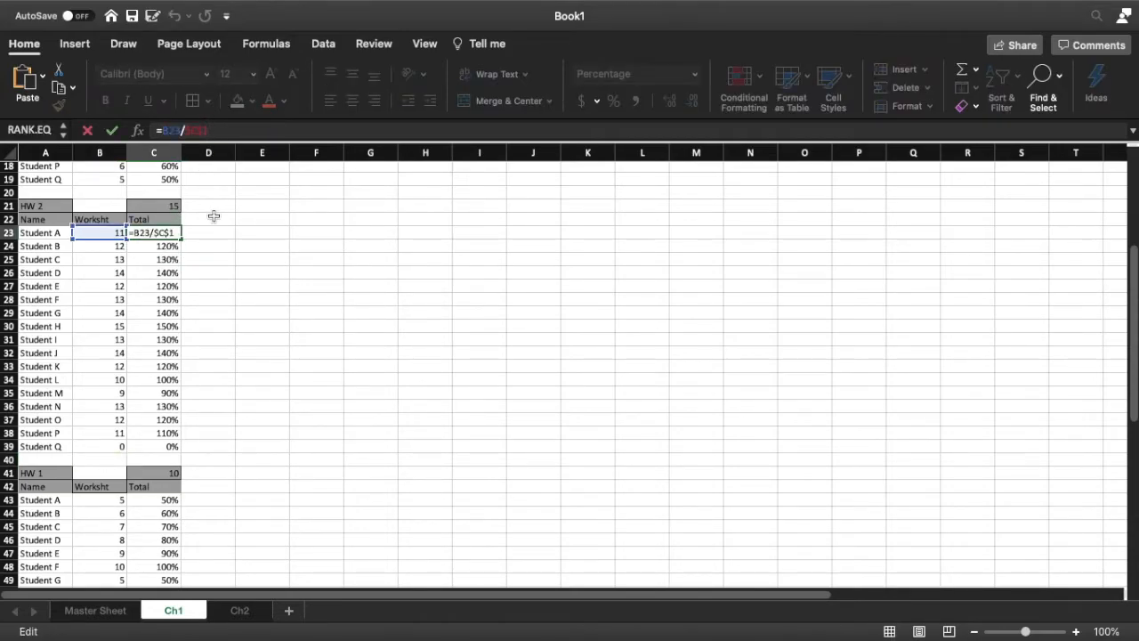
scroll(214, 213, up, 6)
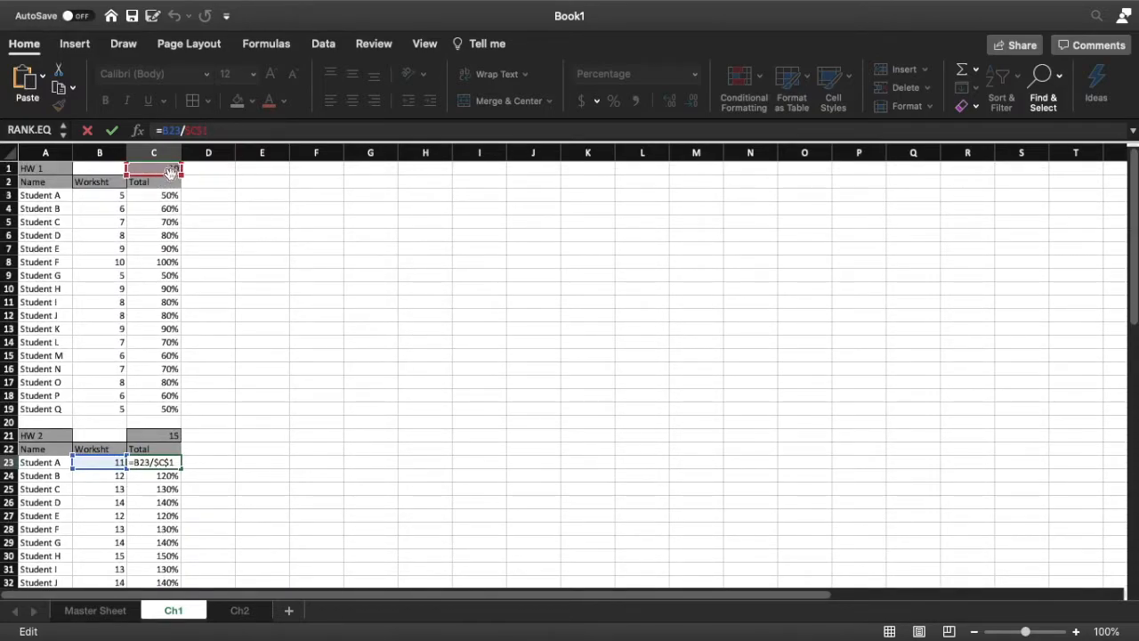
drag(169, 172, 156, 436)
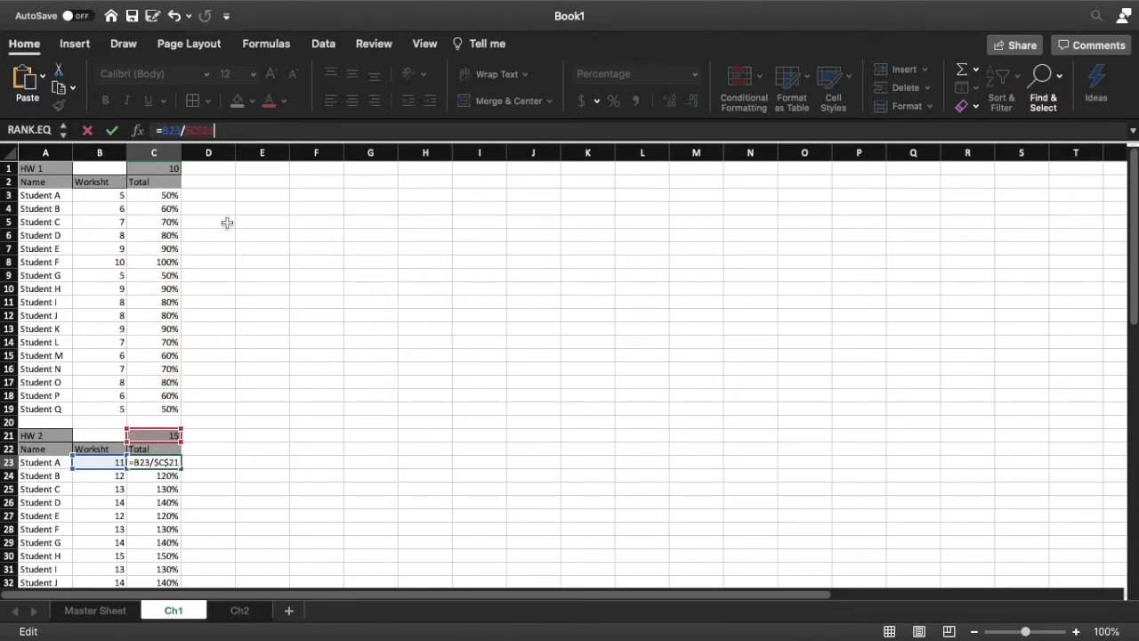
key(Return)
click(169, 464)
drag(181, 469, 178, 564)
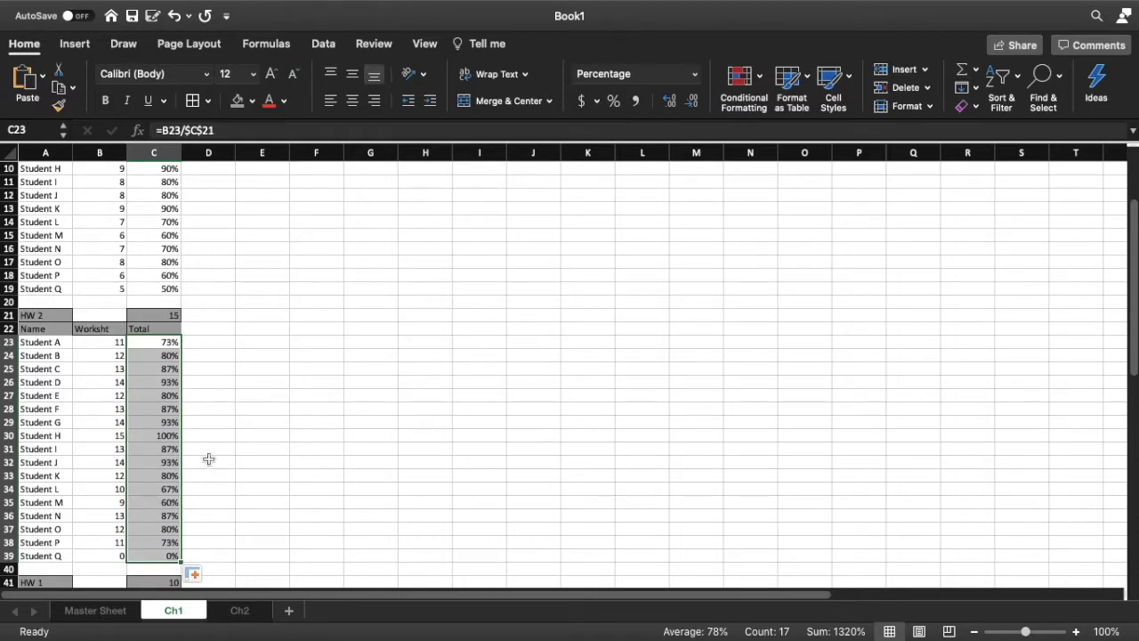
click(205, 440)
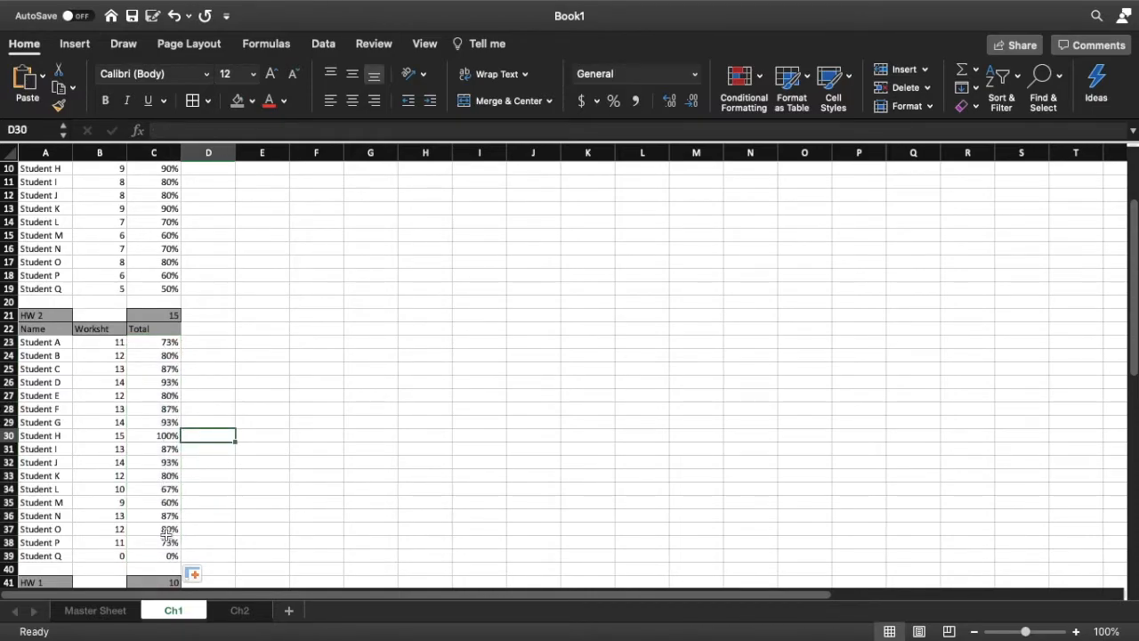
On the Master Sheet, link header C3 to the HW 2 label in Ch1 and C4 to the score range 'Ch1'!C23:C39
click(102, 611)
click(149, 206)
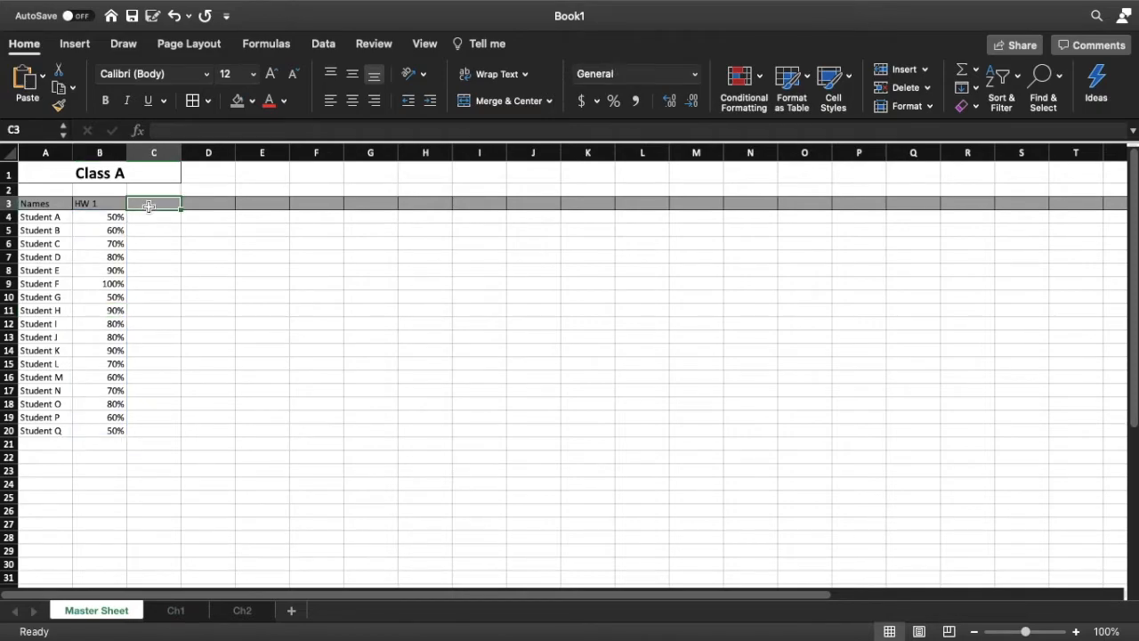
text(HW 2)
key(Return)
text(=)
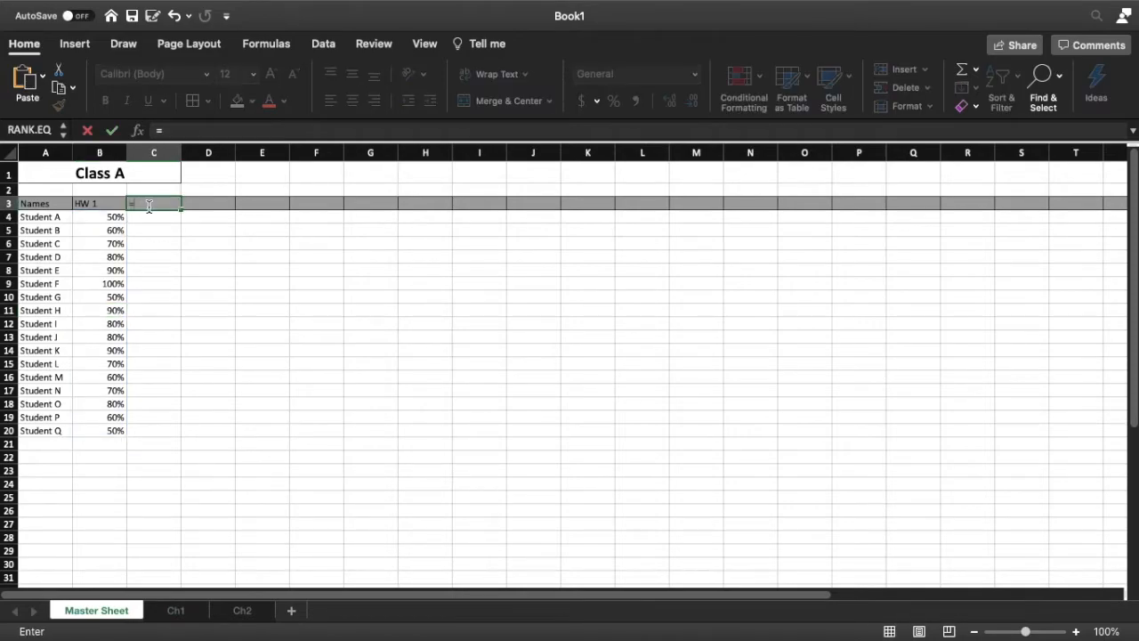
click(175, 611)
click(165, 342)
scroll(190, 338, down, 3)
click(222, 130)
text(:C39)
key(Return)
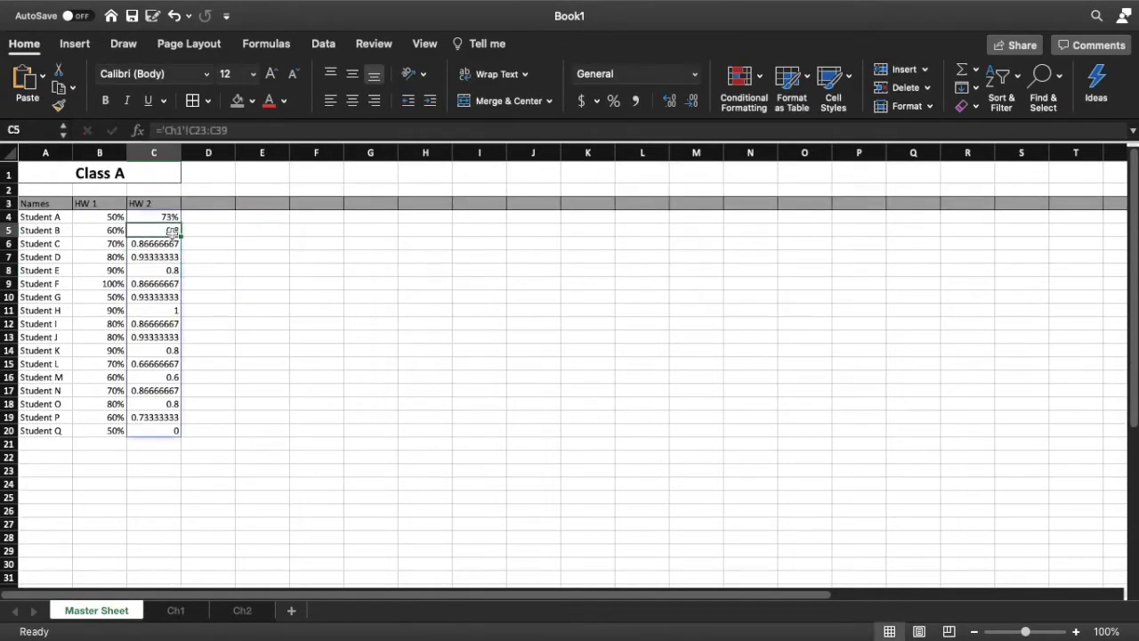
Format the HW 2 scores in C4:C20 of the Master Sheet as percentages
click(169, 217)
drag(169, 431, 171, 221)
click(613, 101)
click(254, 285)
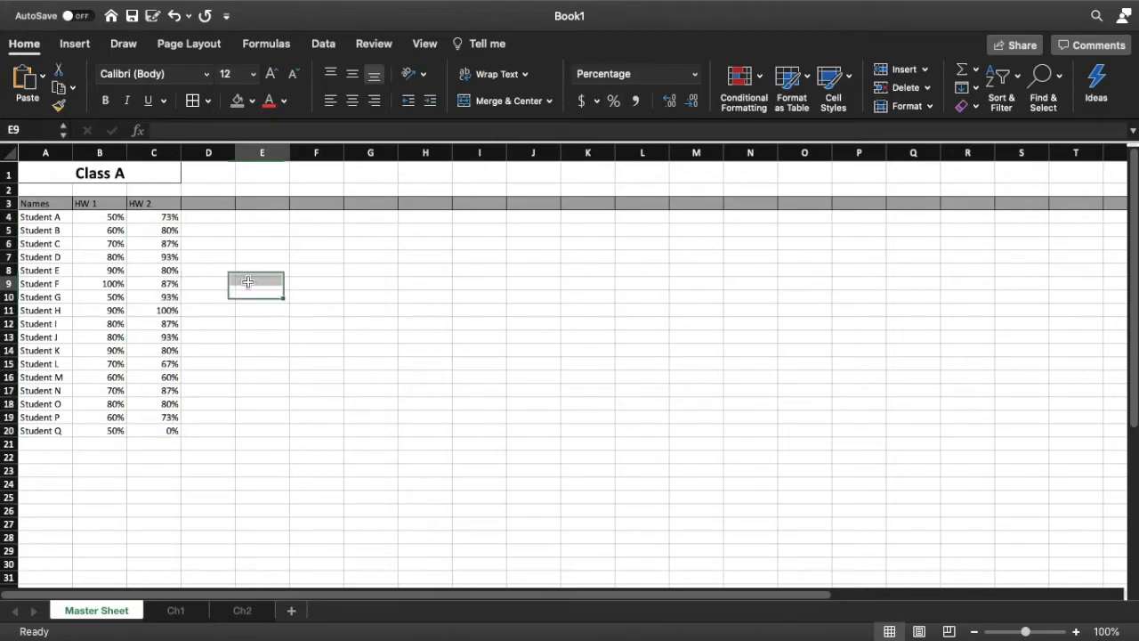
click(175, 257)
click(204, 228)
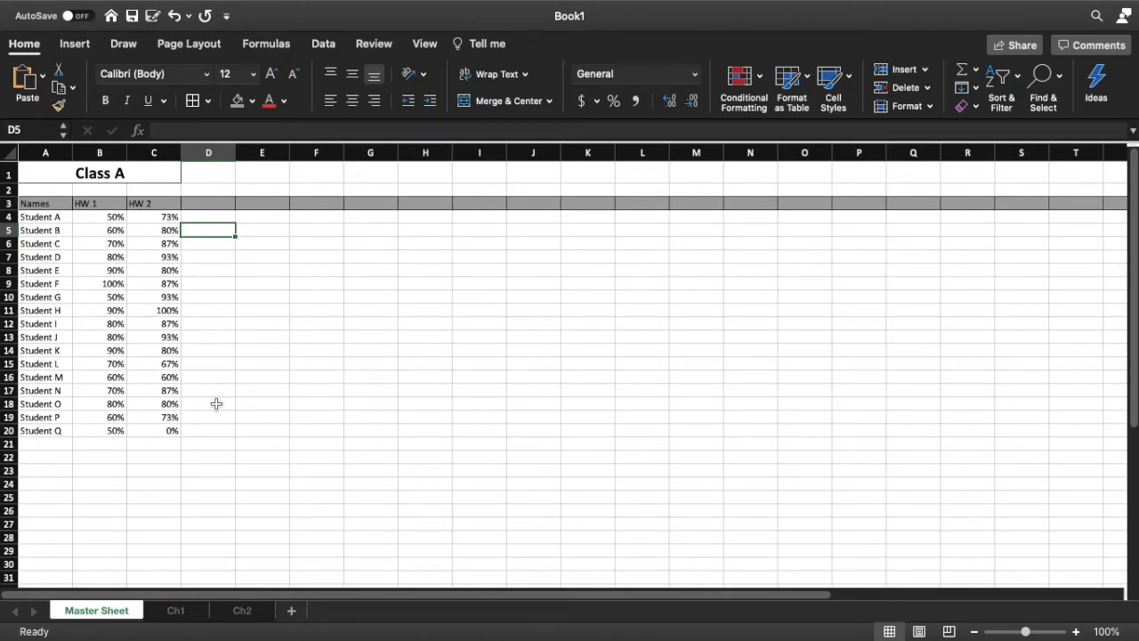
Enter the row label Average in cell A21, below the last student on the Master Sheet
click(56, 448)
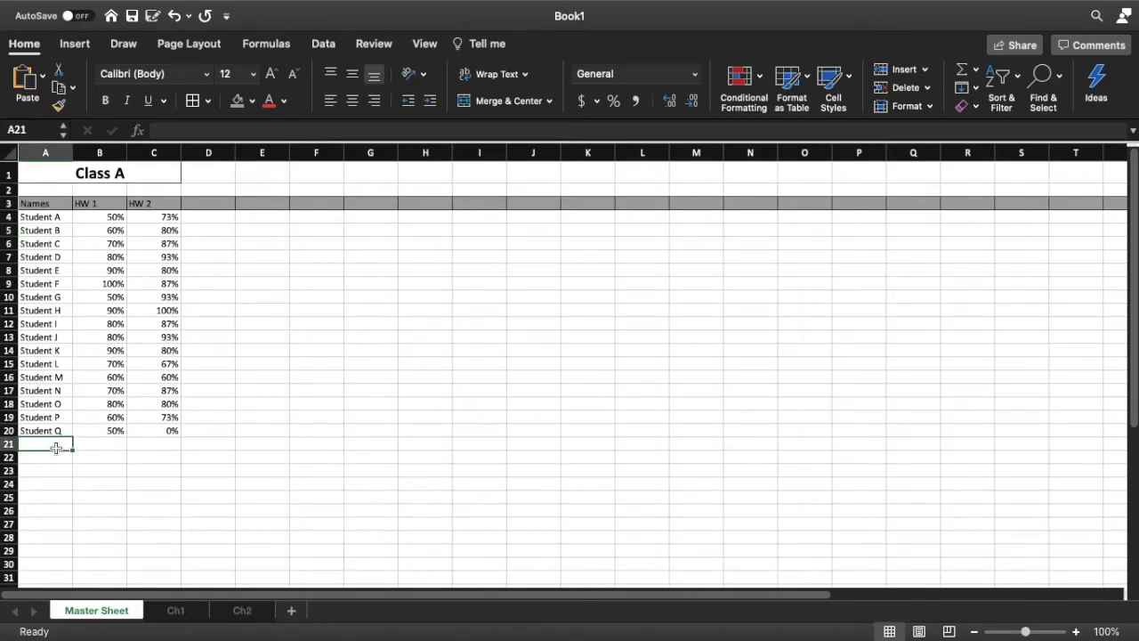
text(A)
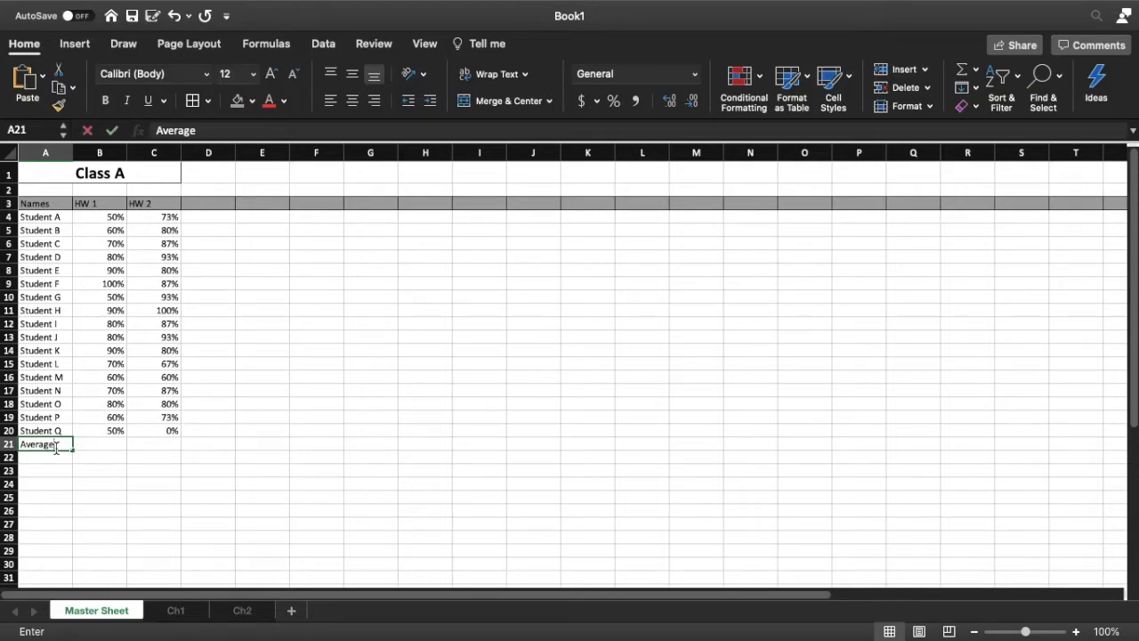
text(verage)
key(Return)
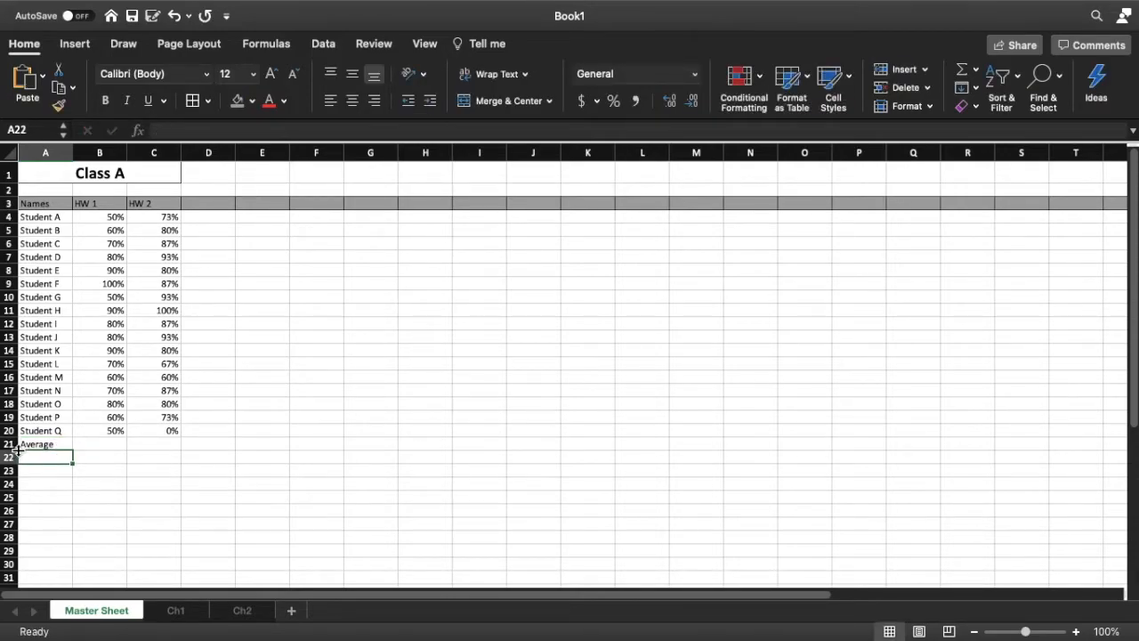
Fill the whole Average row 21 with blue and add borders to its cells
click(11, 444)
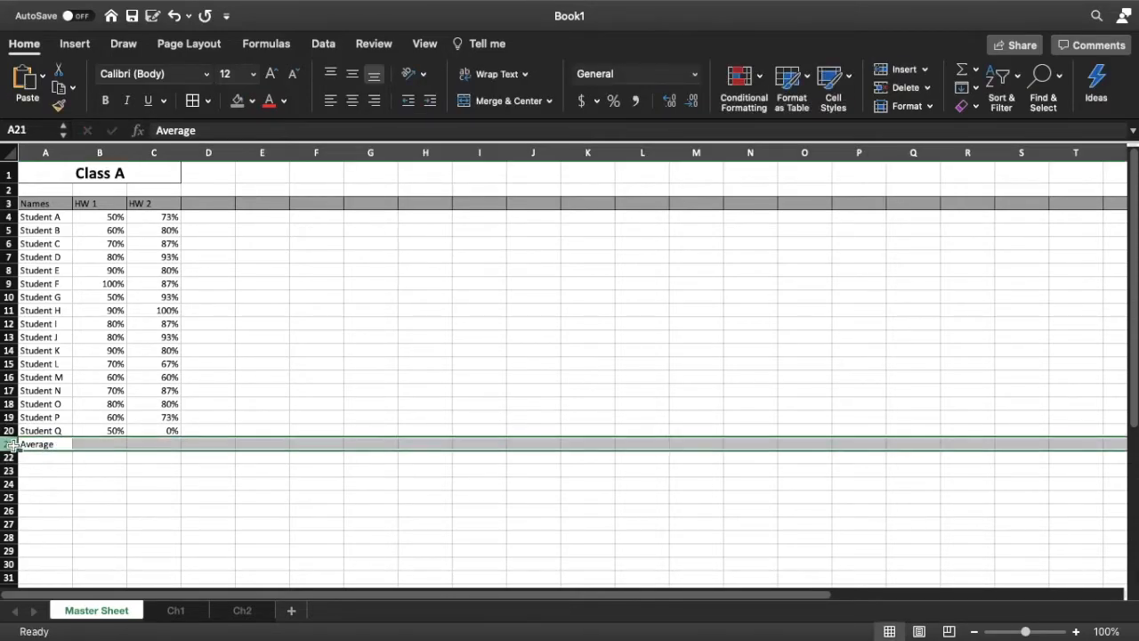
click(253, 101)
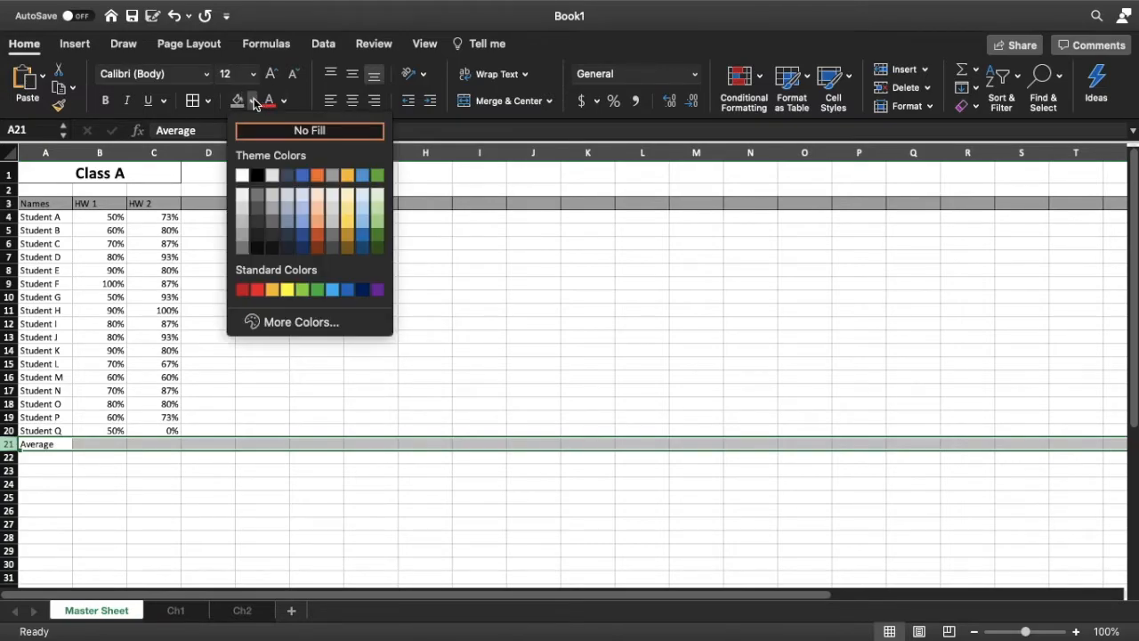
click(362, 175)
click(285, 362)
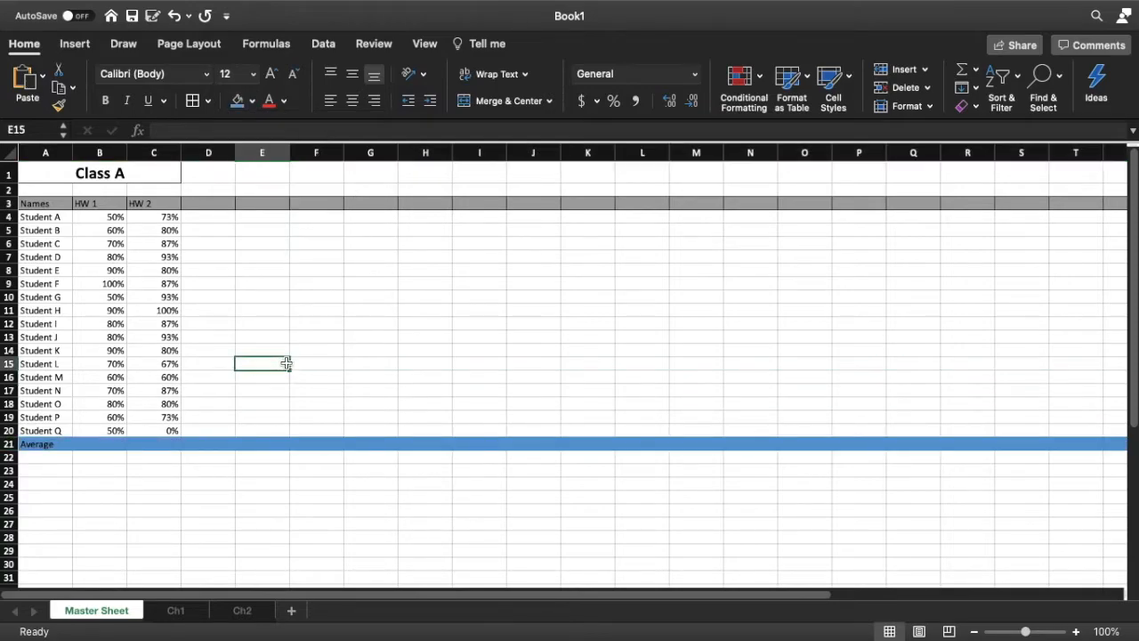
click(9, 444)
click(192, 100)
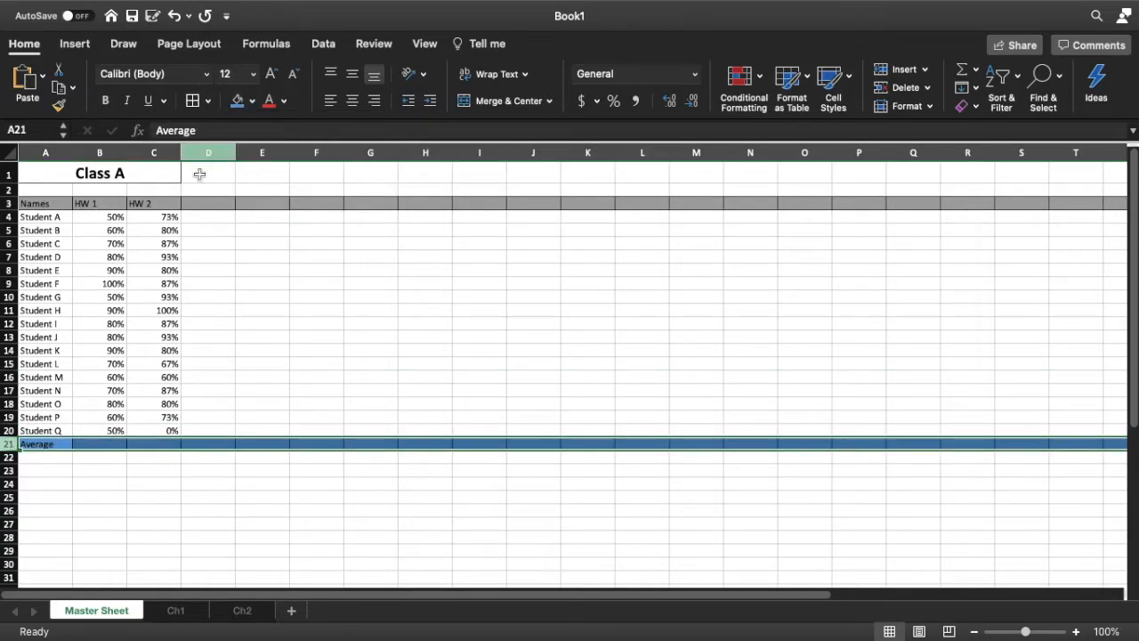
click(227, 325)
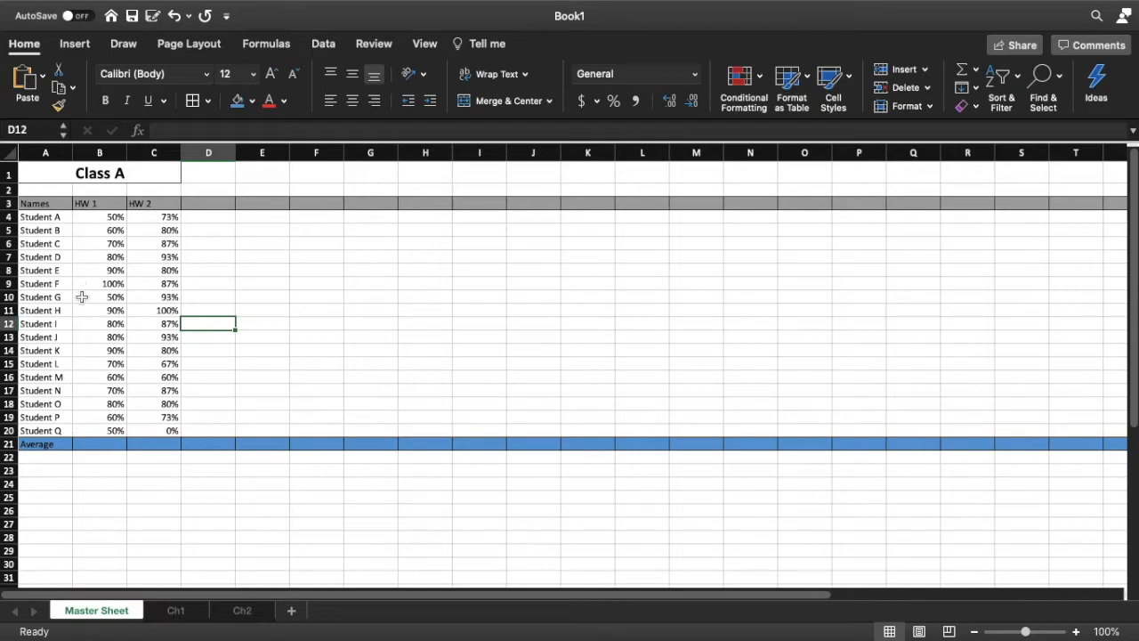
Calculate the HW 1 class average in B21 with an AVERAGE formula over the scores in B4:B20
click(107, 441)
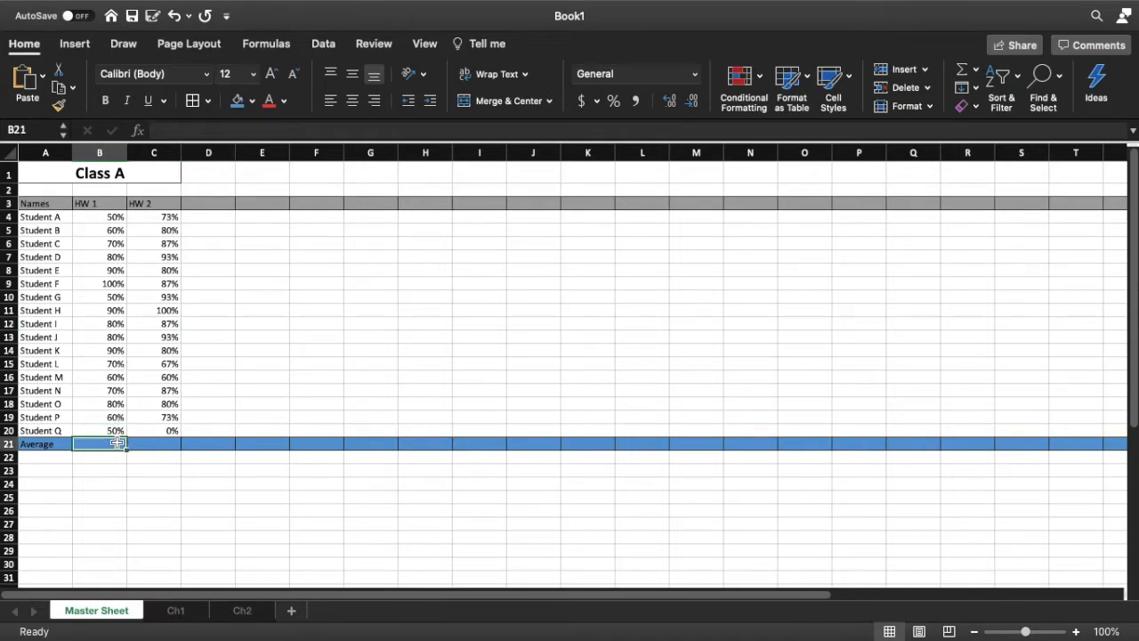
text(=aver)
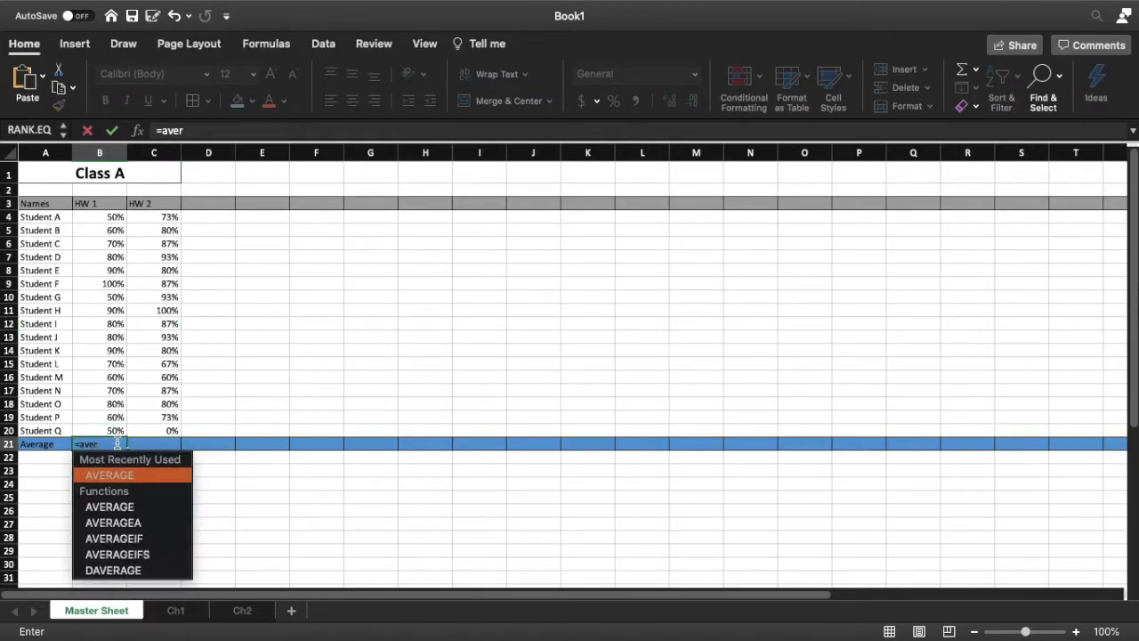
text(age()
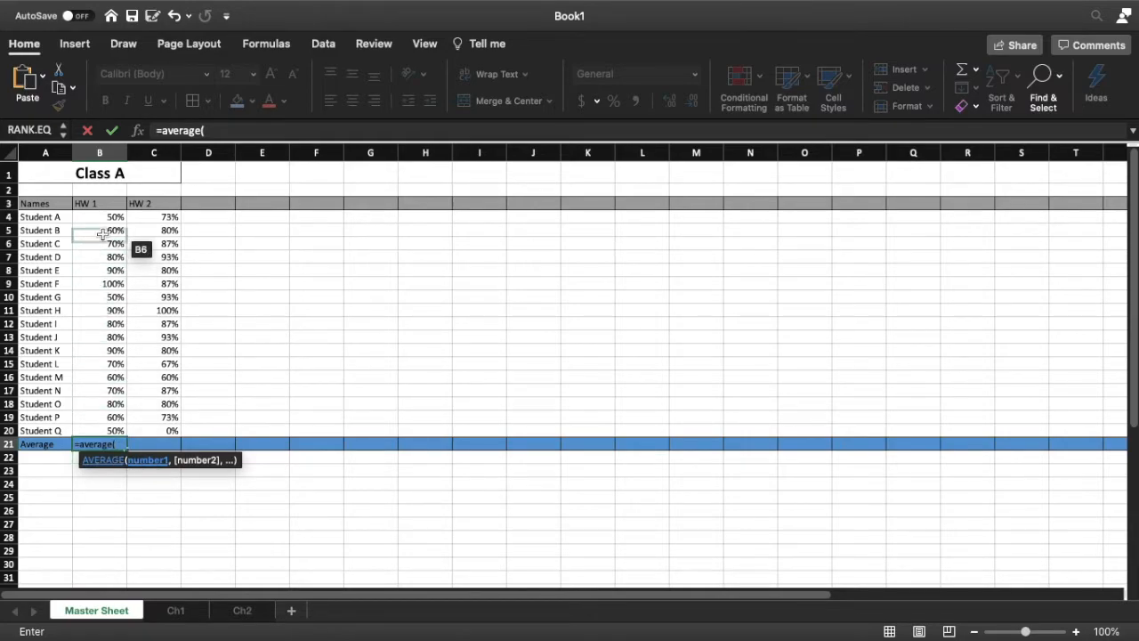
drag(105, 219, 118, 426)
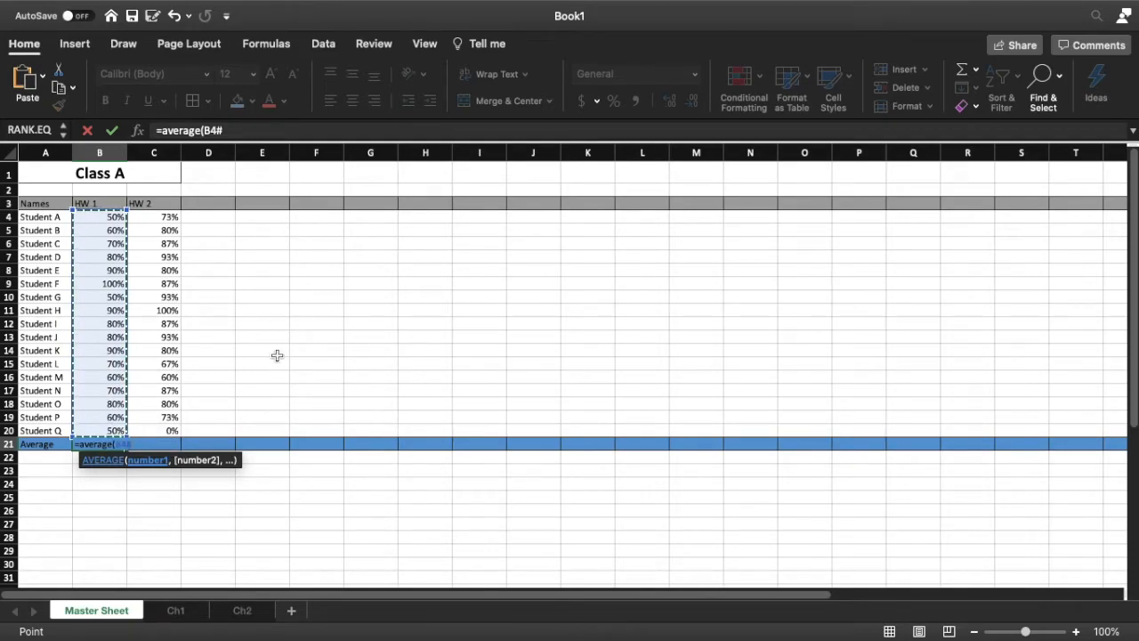
key(Return)
Fill the average formula from B21 across row 21 through column AQ
click(122, 447)
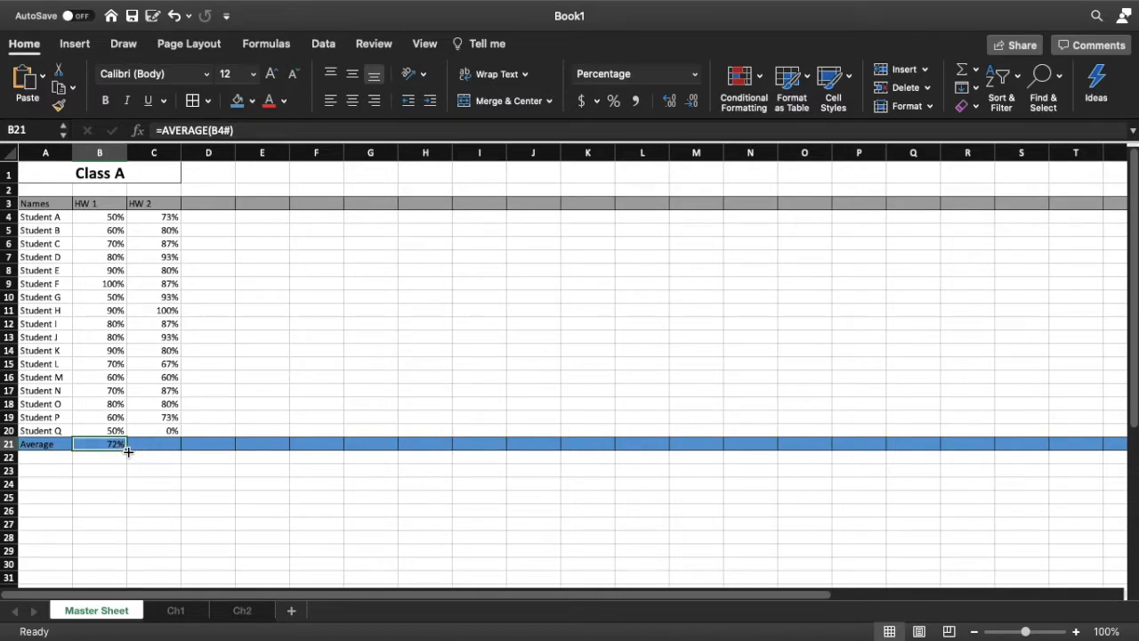
drag(126, 452, 1051, 448)
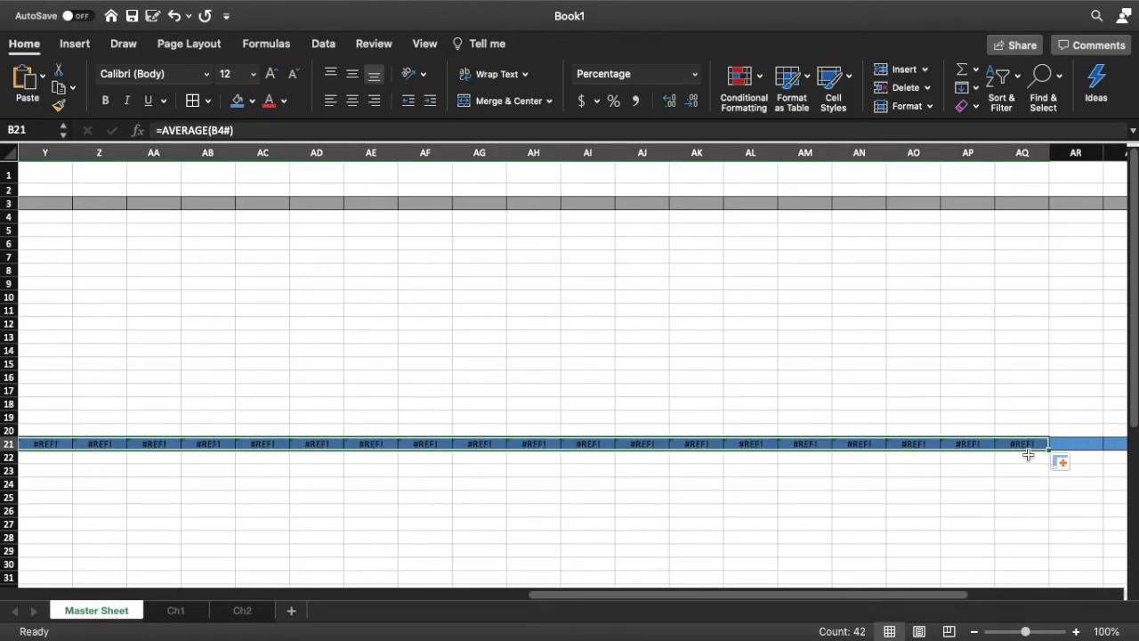
scroll(678, 458, left, 15)
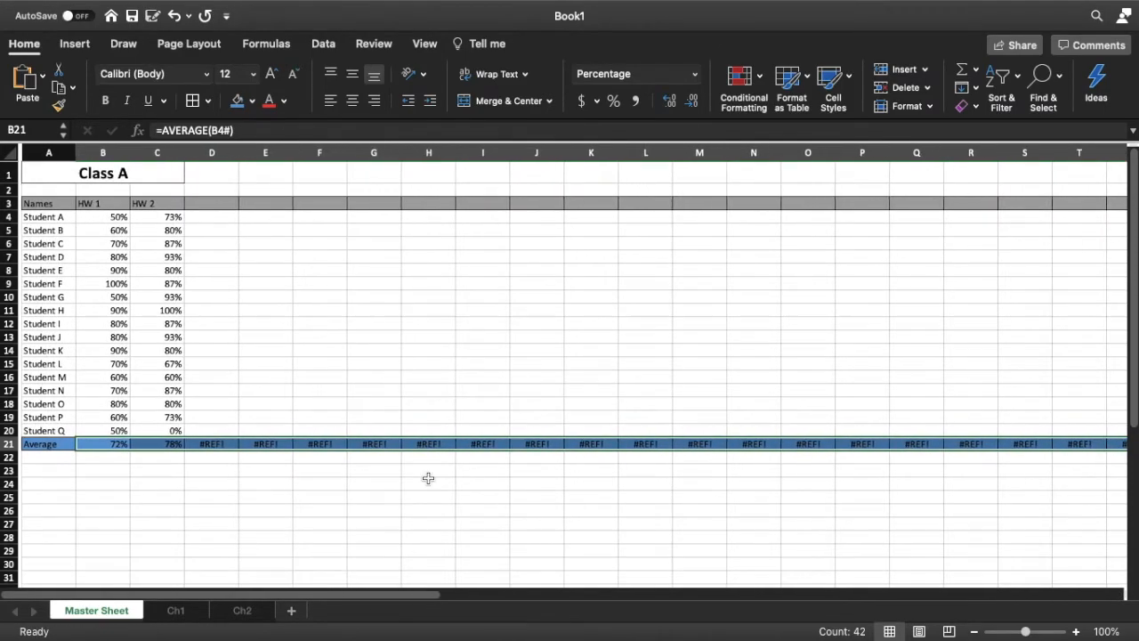
Inspect the copied average formulas in B21, C21 and D21 of the Master Sheet
click(183, 473)
click(152, 445)
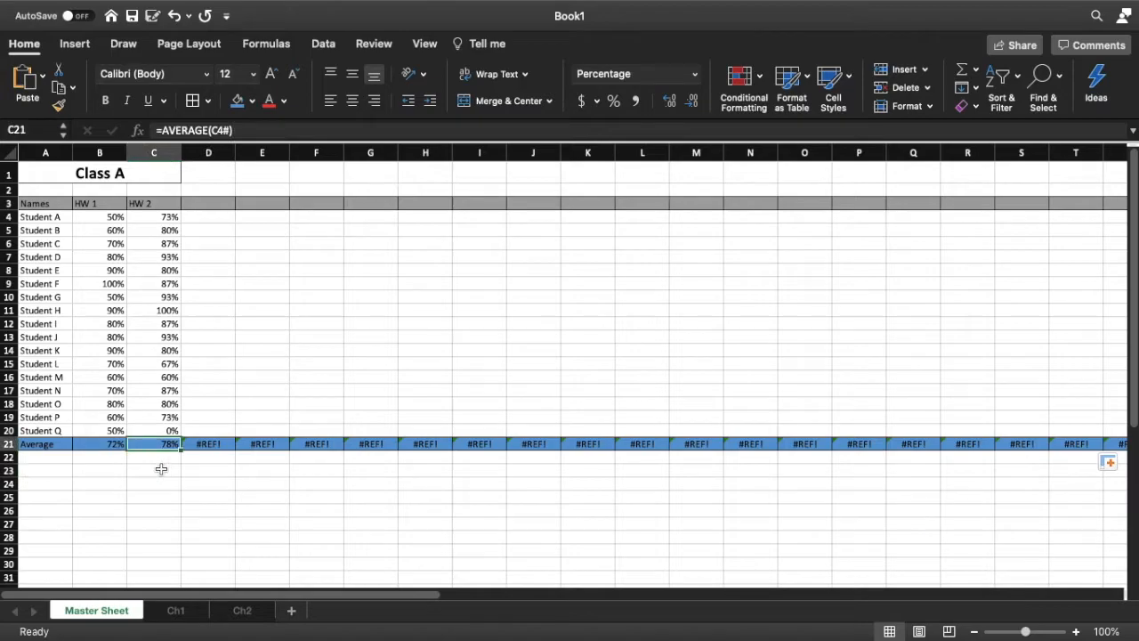
click(204, 446)
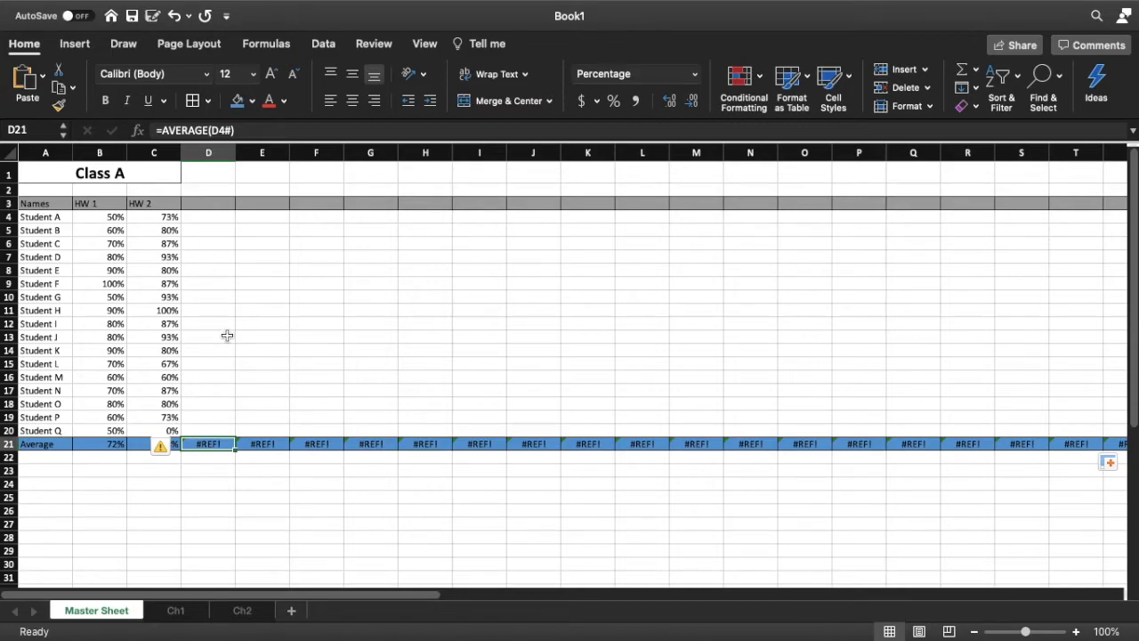
click(118, 447)
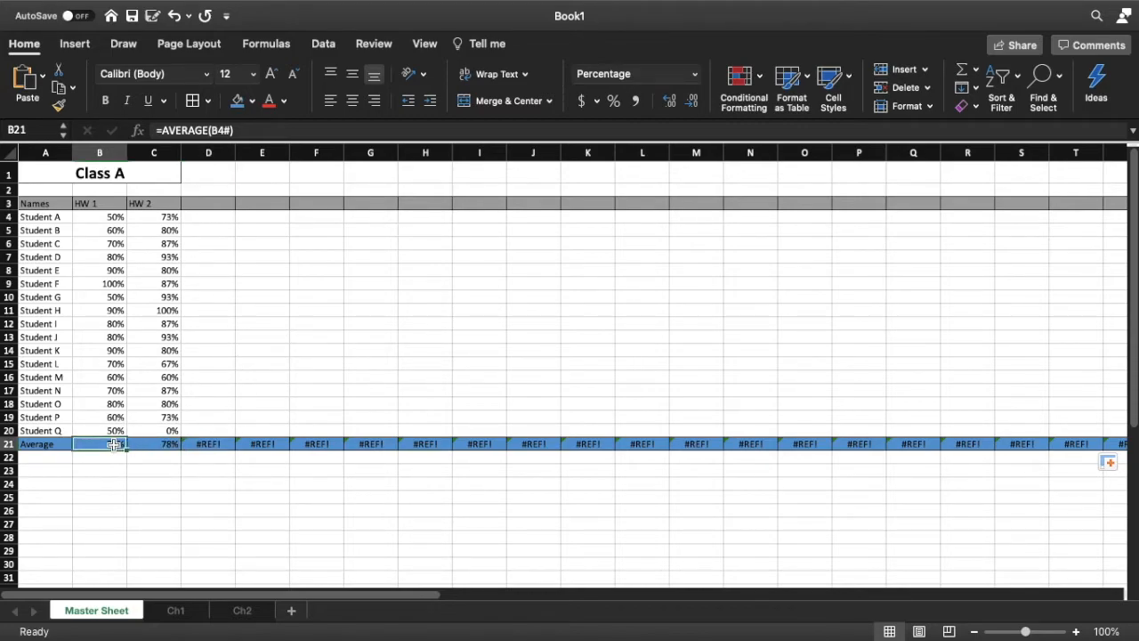
click(160, 445)
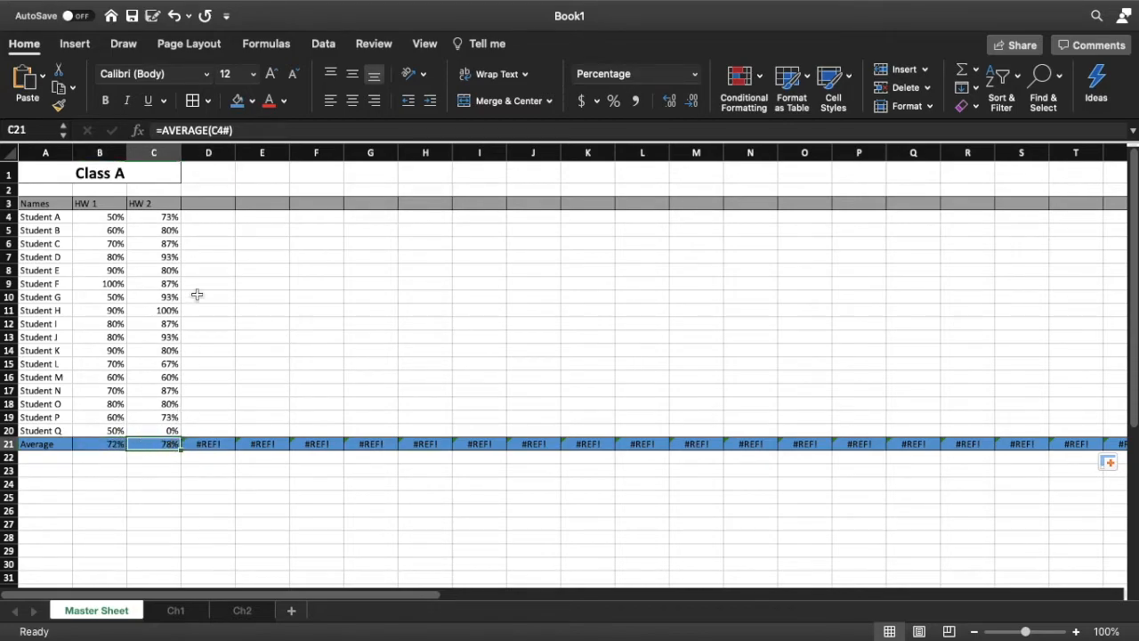
On the Ch1 sheet, retitle the third assignment table in A41 as Quiz
click(181, 614)
scroll(191, 316, up, 1)
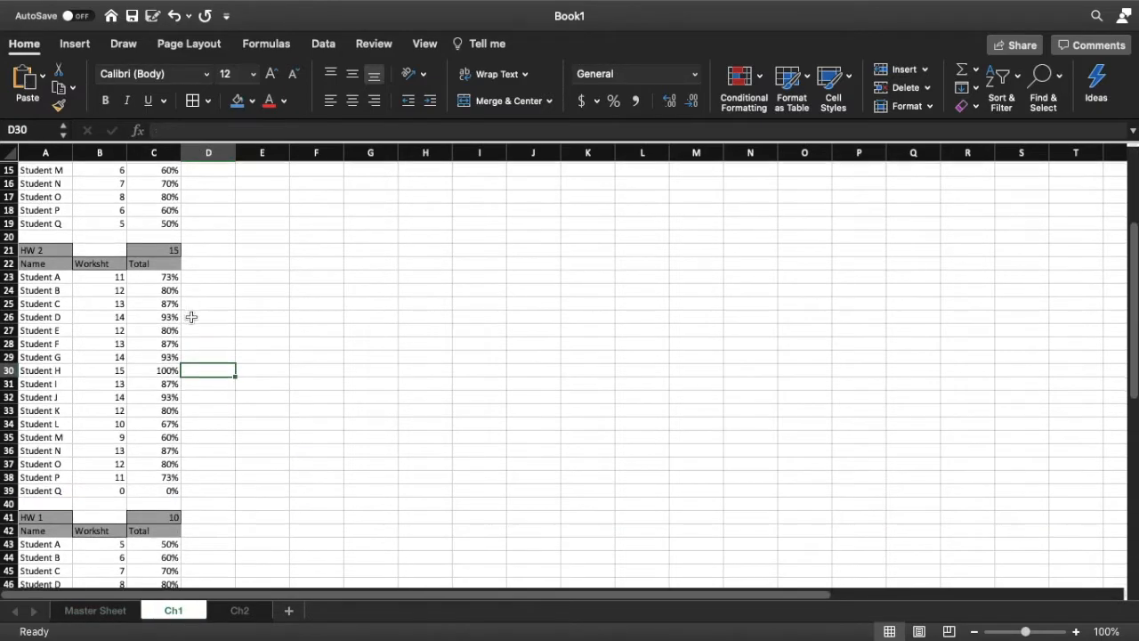
scroll(191, 316, down, 5)
scroll(191, 316, up, 12)
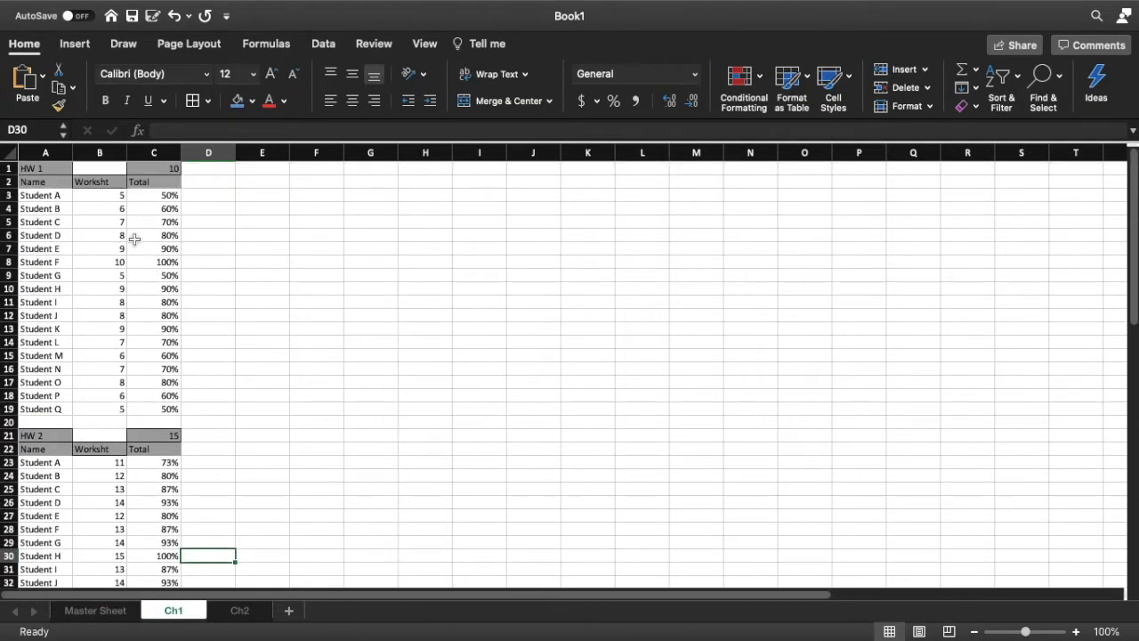
scroll(83, 453, down, 8)
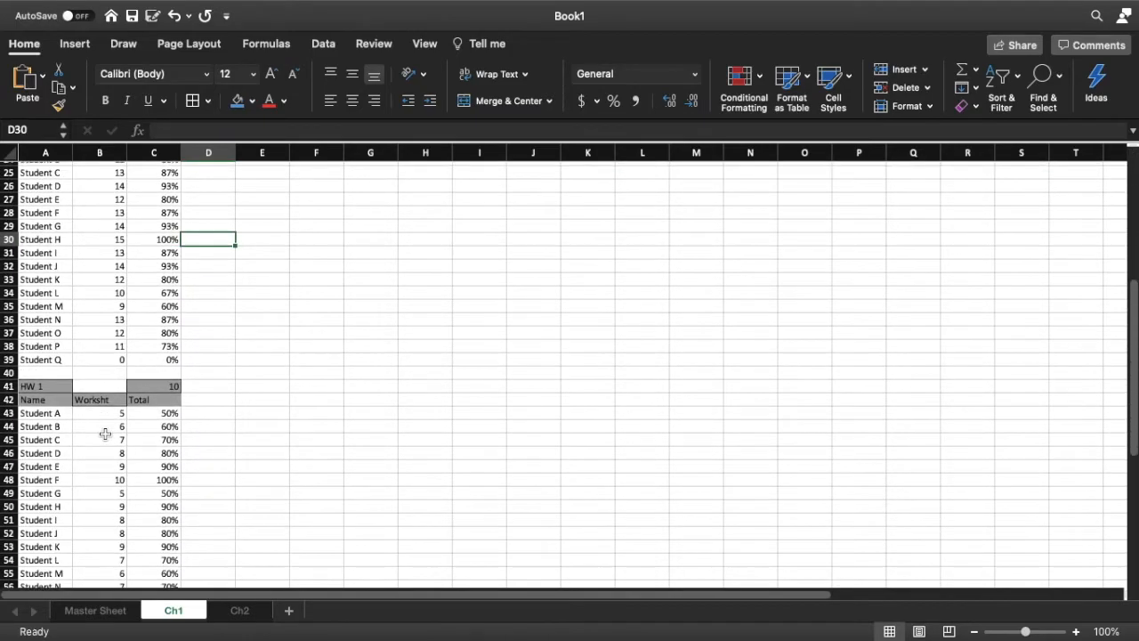
scroll(58, 384, down, 2)
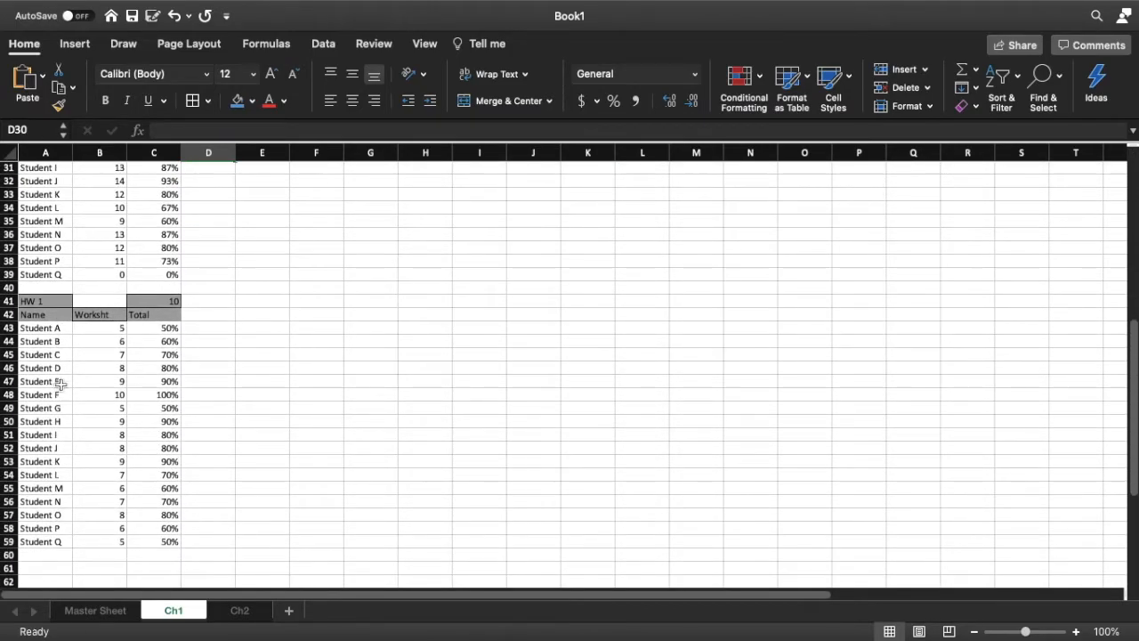
click(55, 303)
text(Quiz)
key(Tab)
key(Tab)
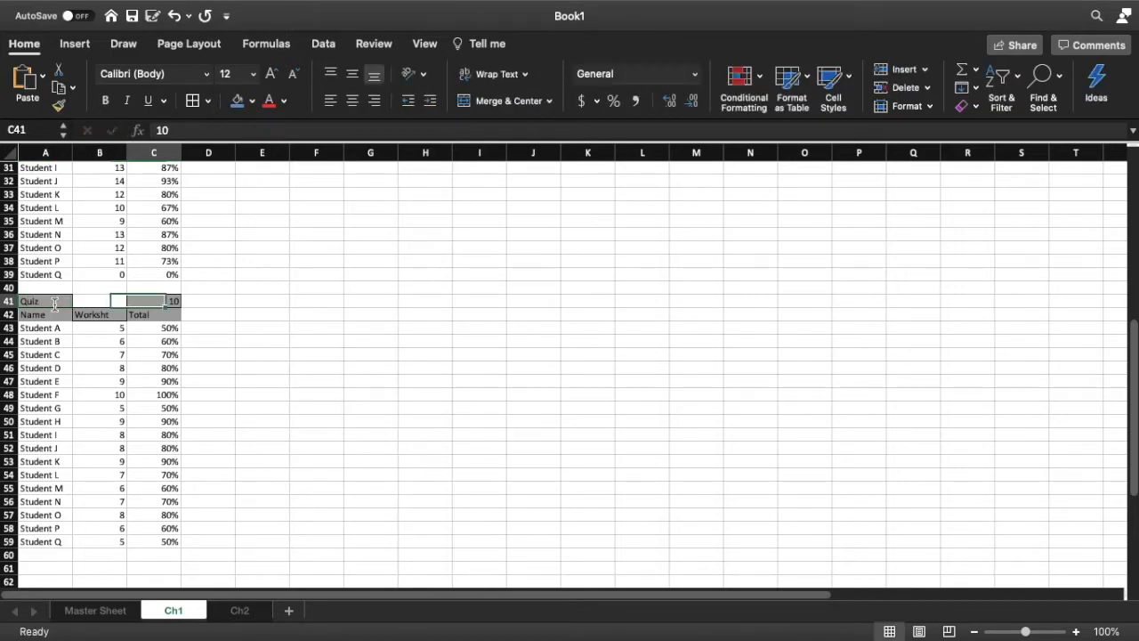
Clear the percentages in C43:C59 and the scores in B43:B59 of the Quiz table
drag(159, 328, 157, 540)
key(Delete)
drag(103, 329, 111, 539)
key(Delete)
Clear the Total heading in C42 and the maximum points in C41 of the Quiz table
click(165, 317)
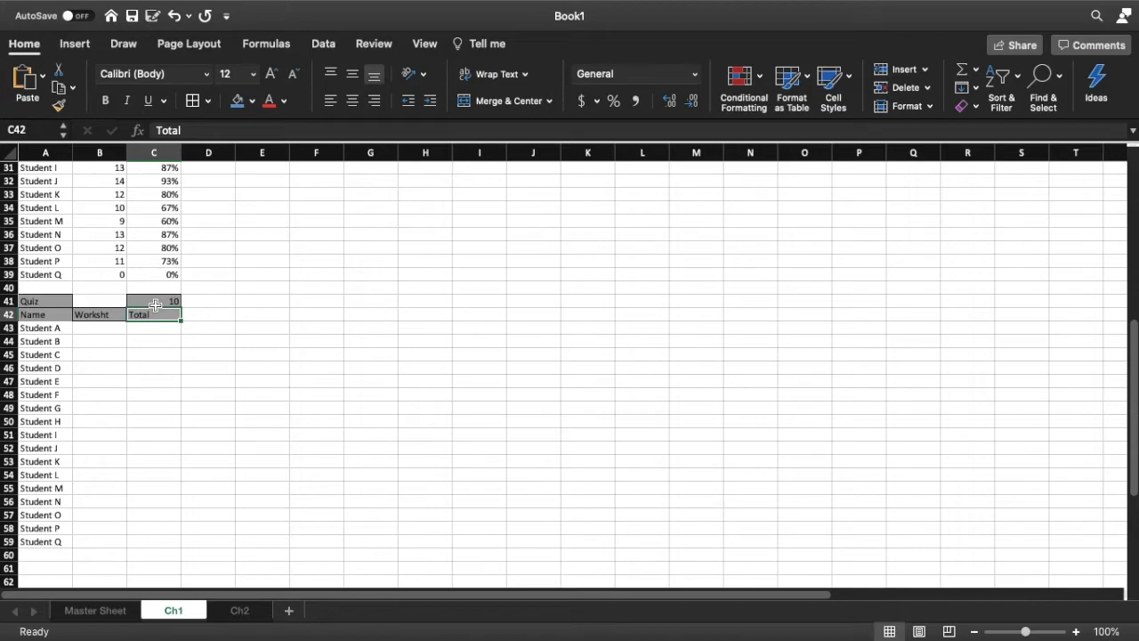
key(Delete)
click(156, 301)
key(Delete)
click(199, 312)
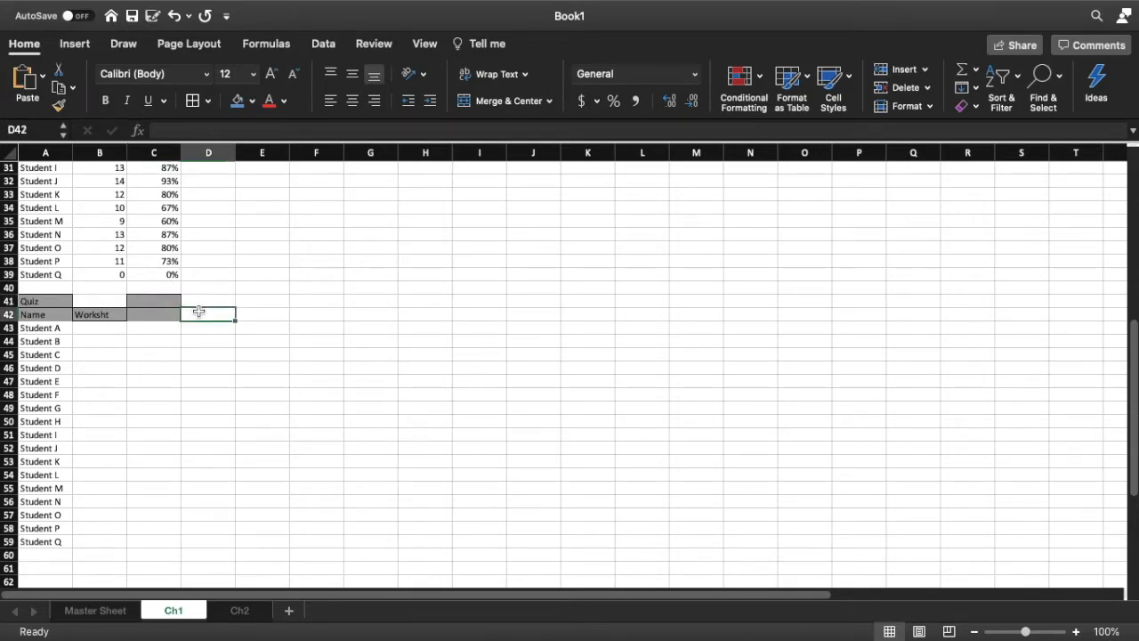
Replace the Worksht heading in B42 with Quiz
click(114, 314)
key(Delete)
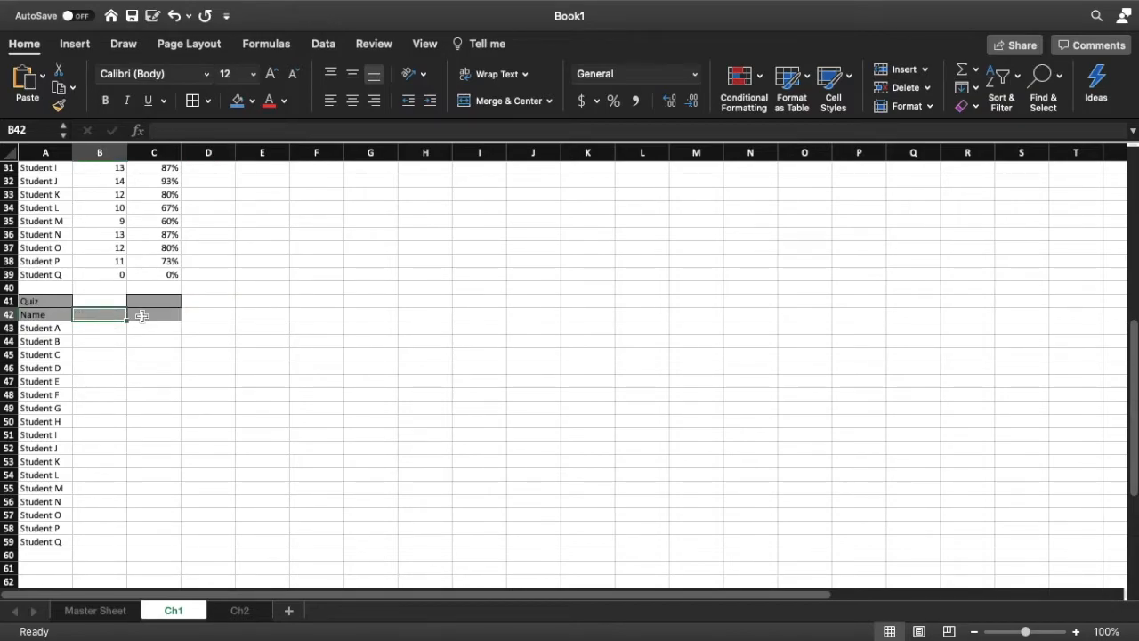
text(Quiz)
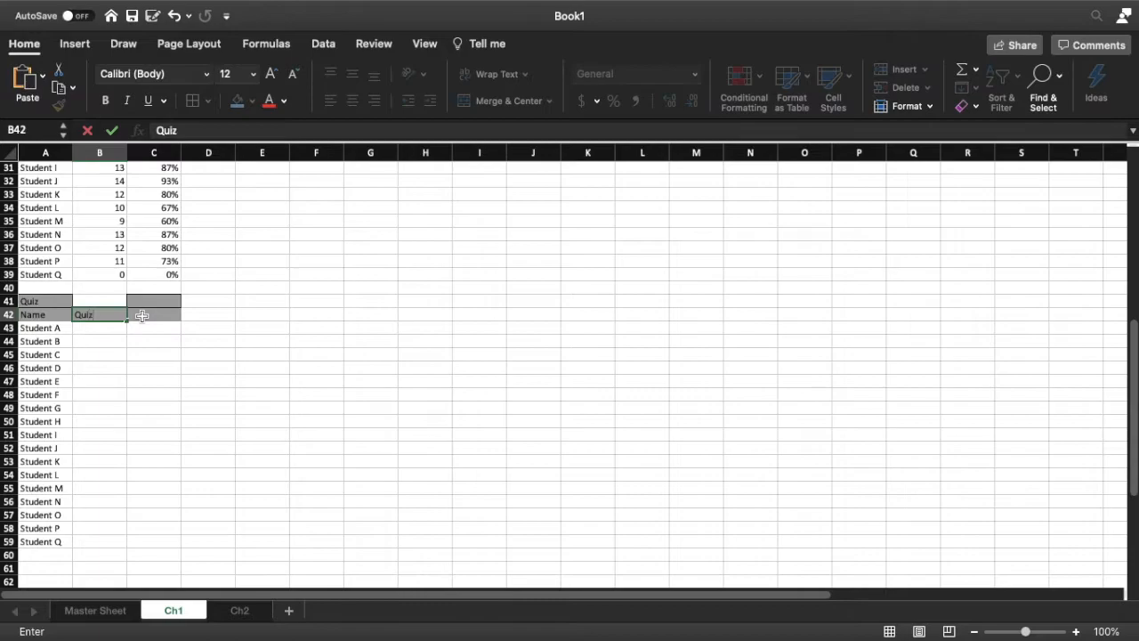
click(142, 315)
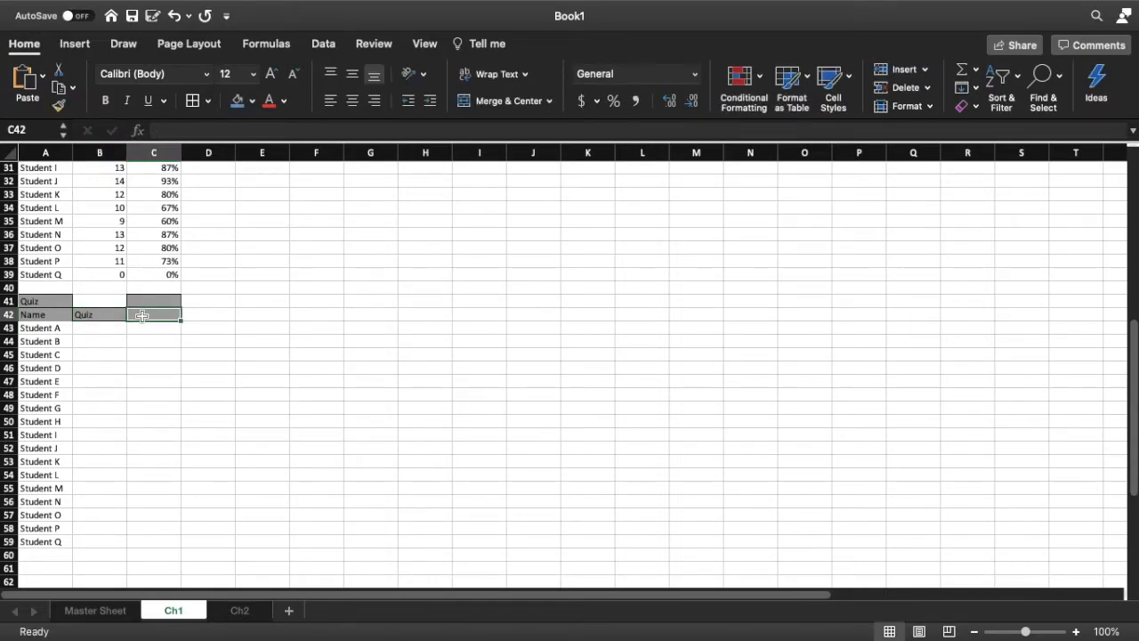
Enter 5 as the quiz's maximum points in B41 and retitle the table in A41 as Quiz 1.1
click(95, 304)
text(5)
click(142, 303)
click(149, 313)
double_click(44, 301)
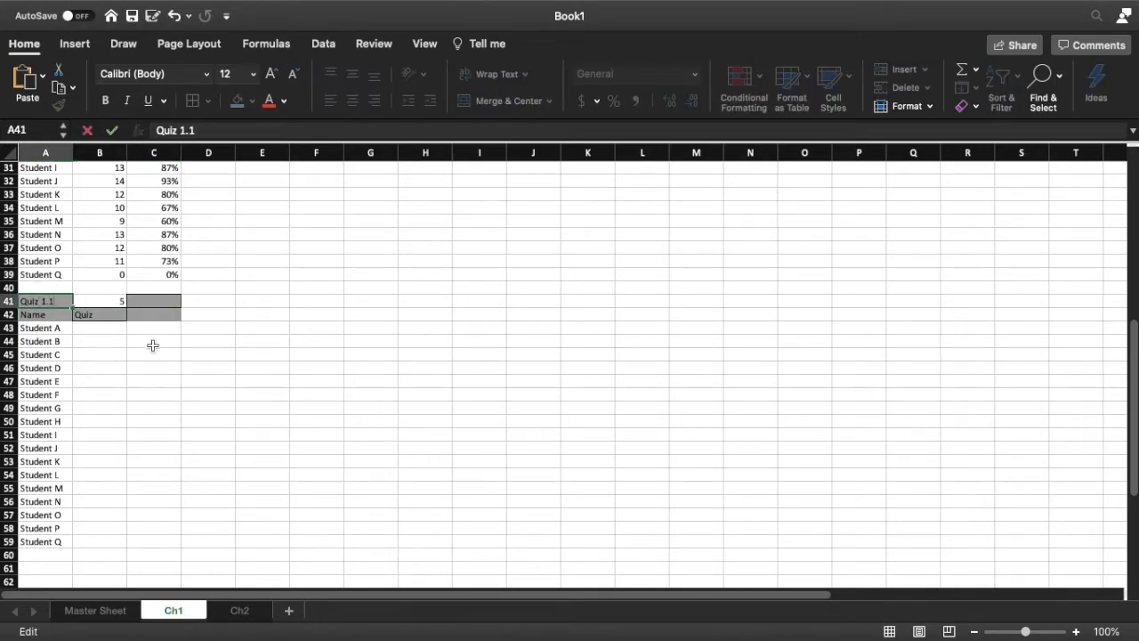
key(Tab)
key(Tab)
key(Down)
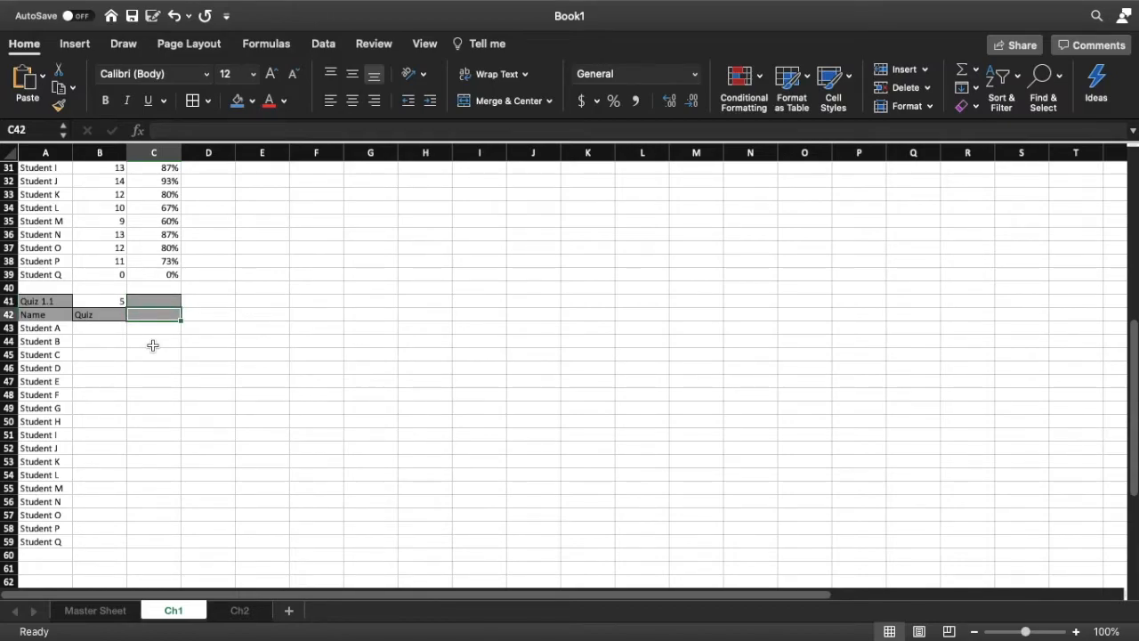
Add the column headings Reflection in C42 and Total in D42 of the Quiz 1.1 table
text(Reflection)
key(Tab)
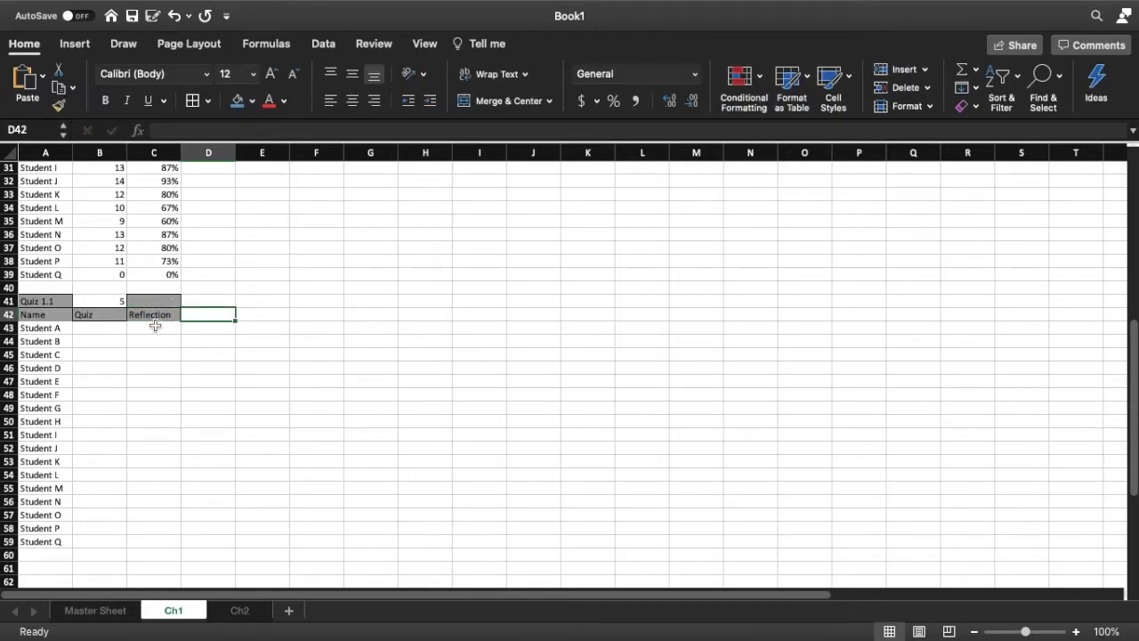
drag(86, 318, 174, 318)
click(212, 316)
text(Total)
key(Return)
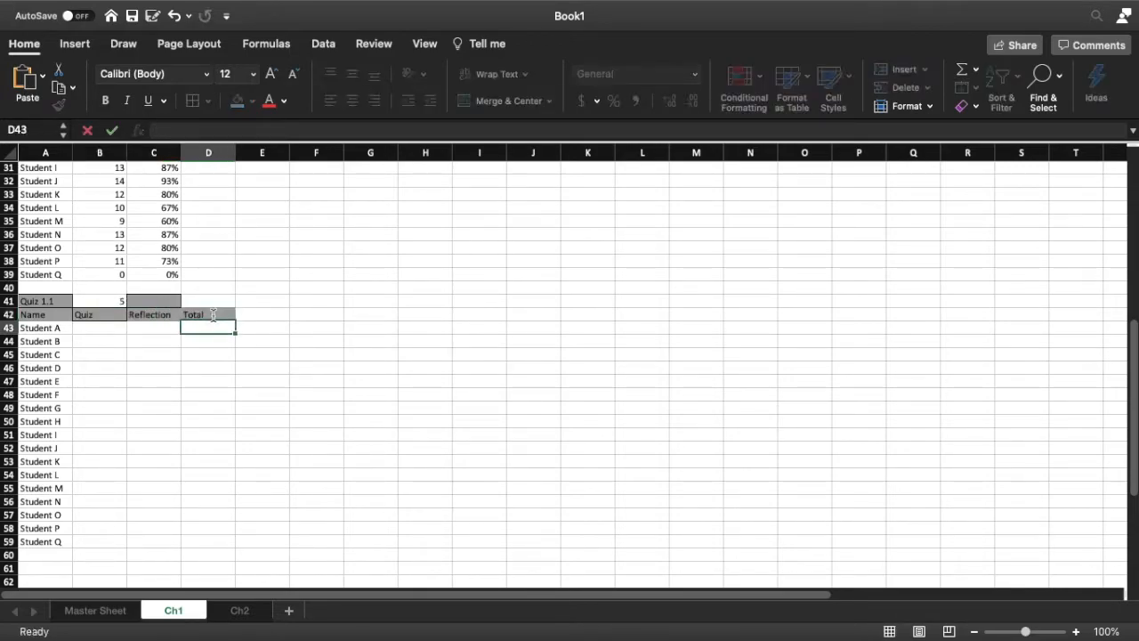
drag(162, 321, 210, 313)
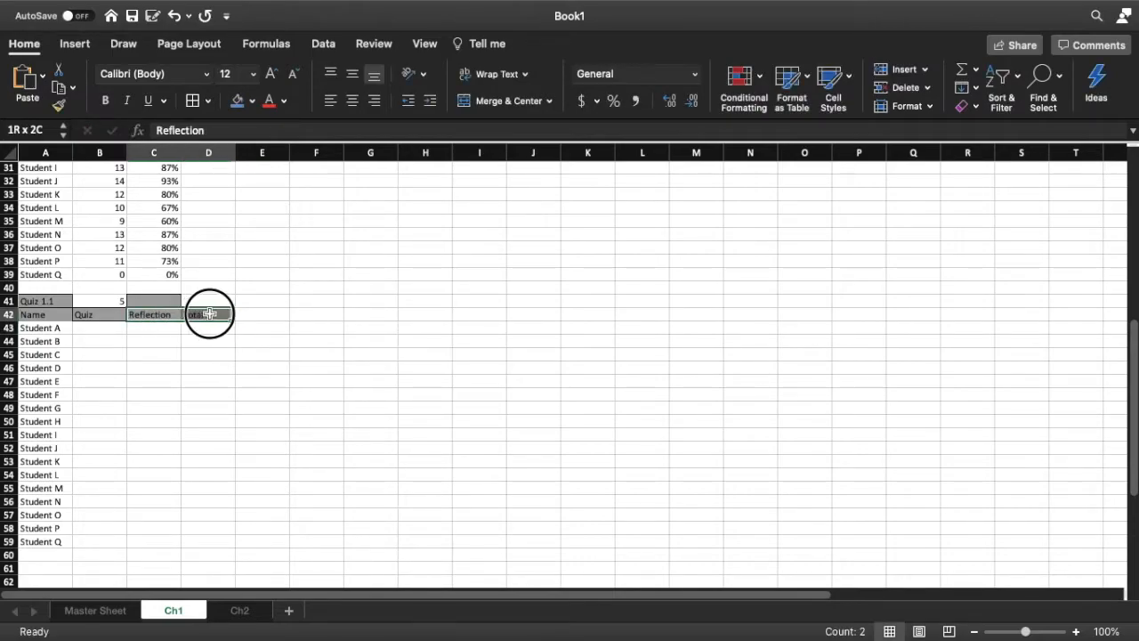
click(227, 328)
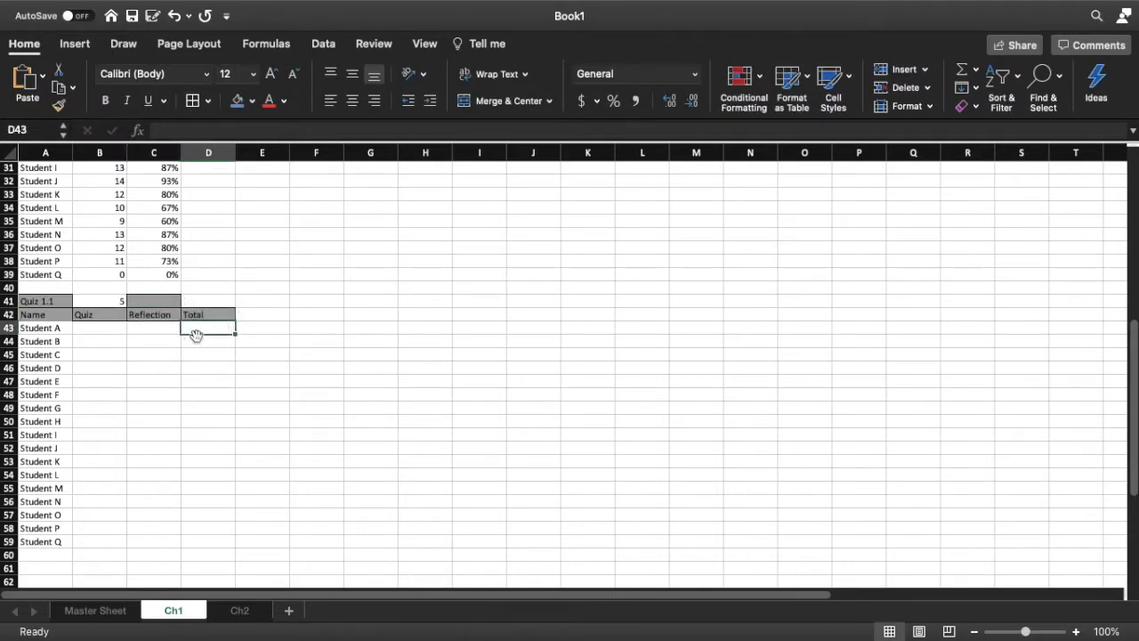
Begin Student A's Total formula in D43 by dividing quiz score B43 by the absolute reference $B$41
click(104, 314)
drag(105, 328, 120, 547)
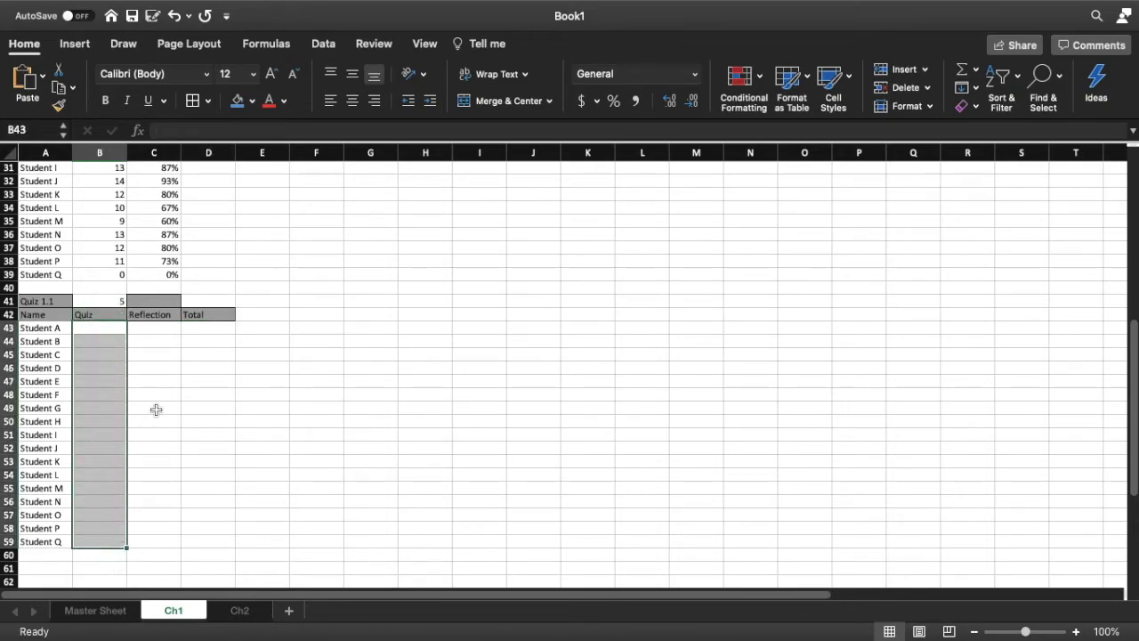
drag(160, 328, 168, 540)
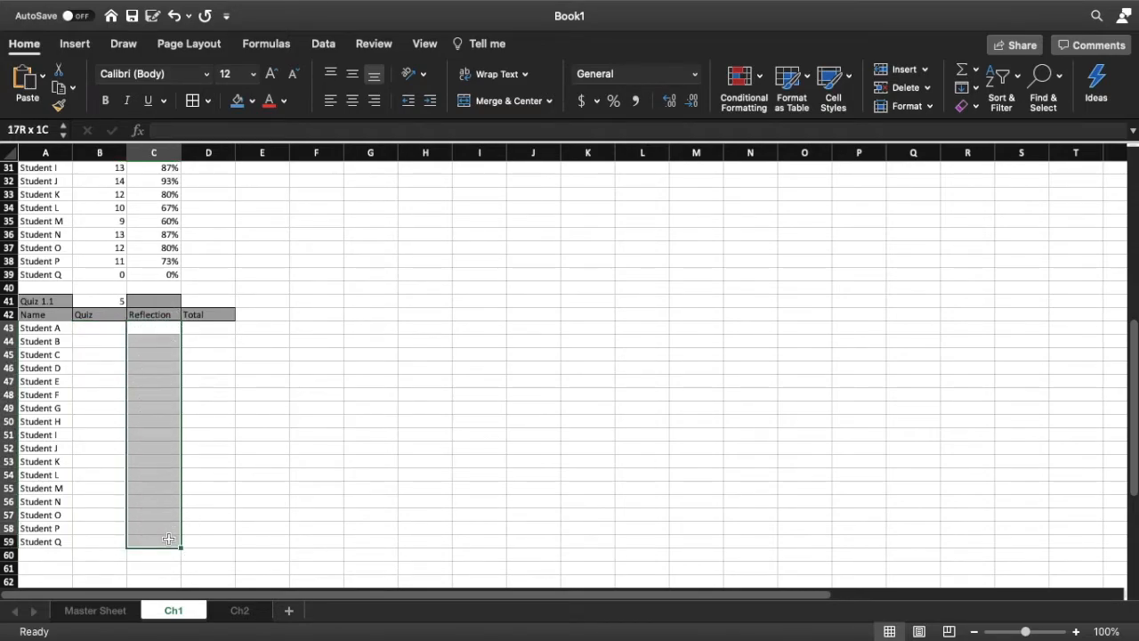
click(206, 329)
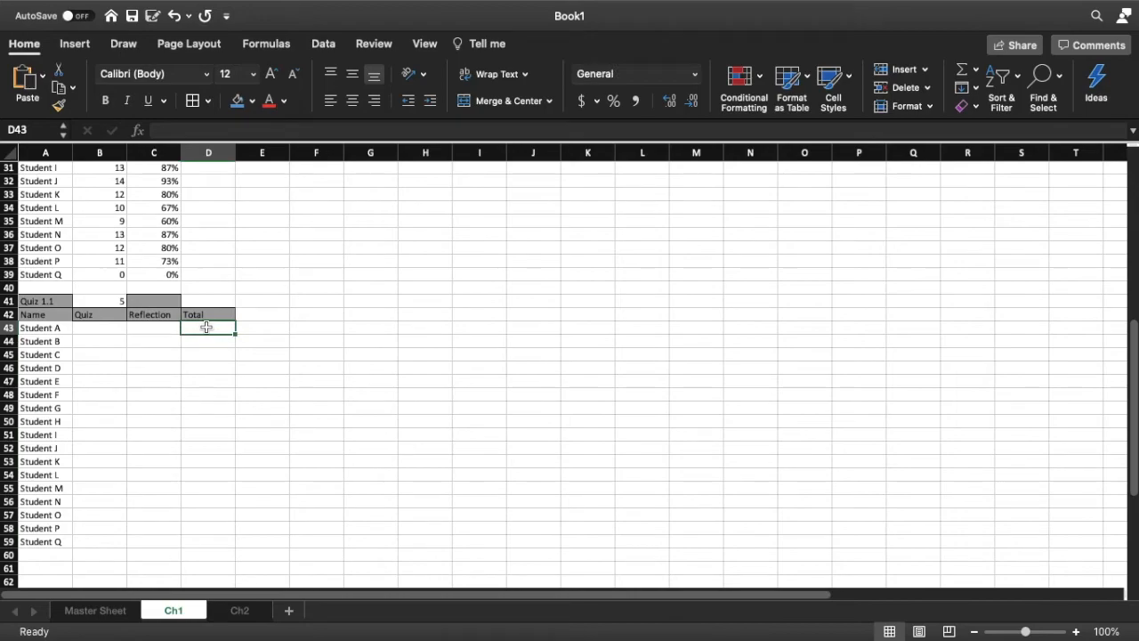
text(=)
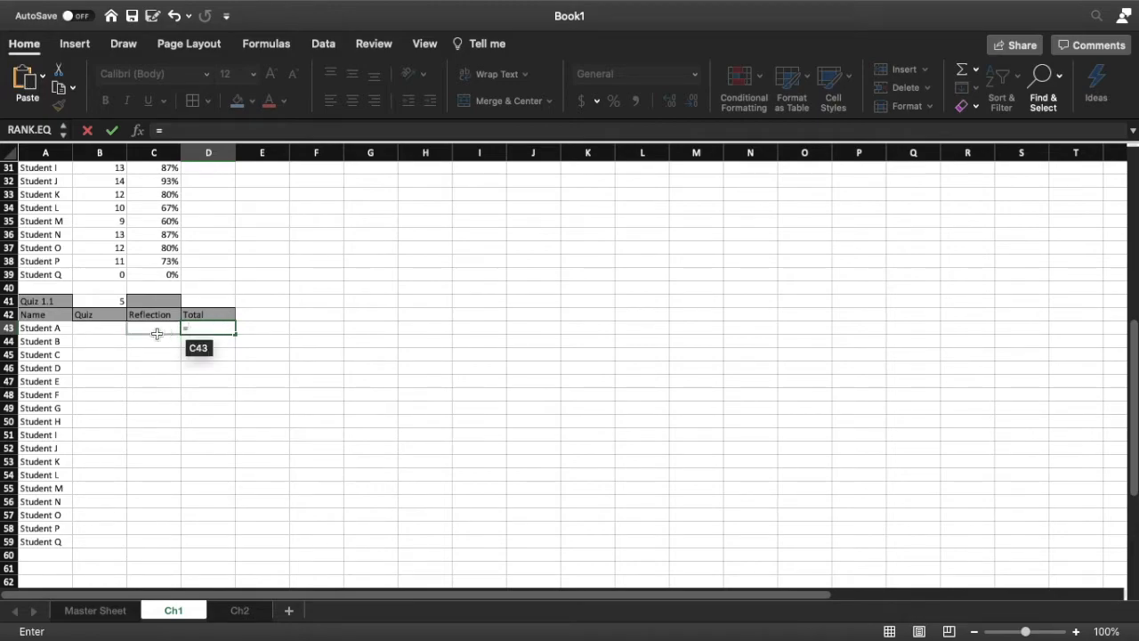
click(103, 331)
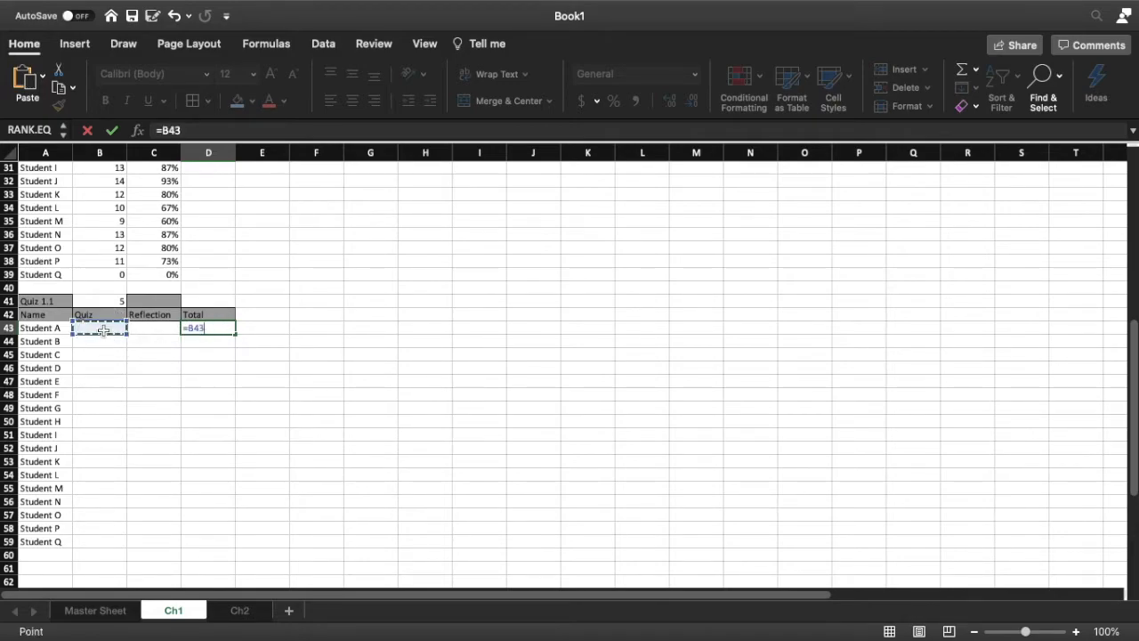
text(/)
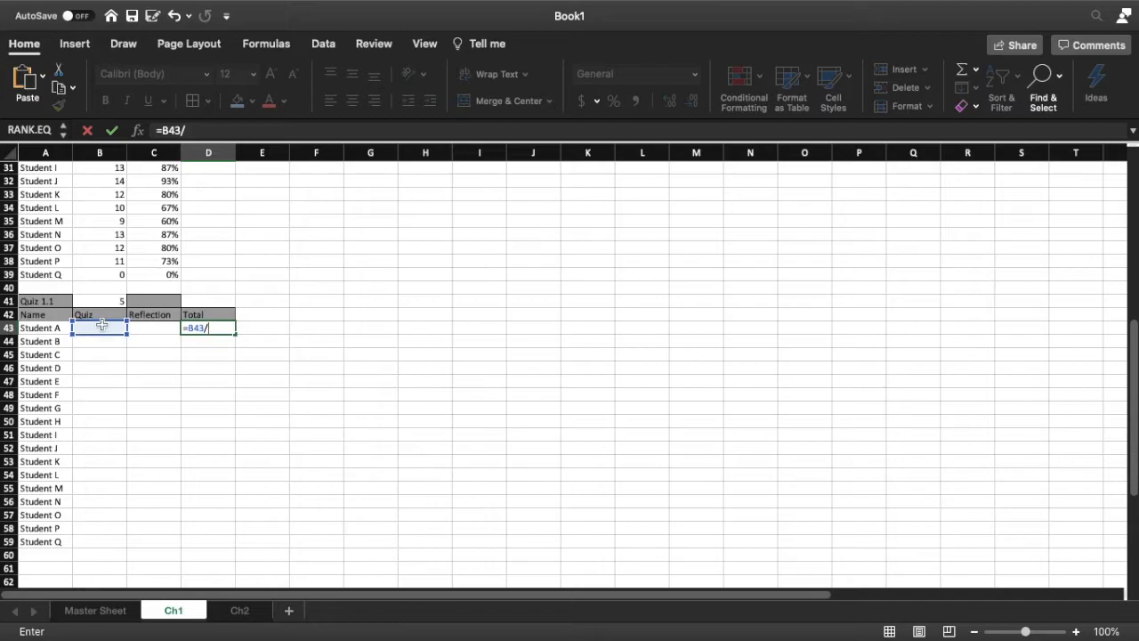
click(108, 301)
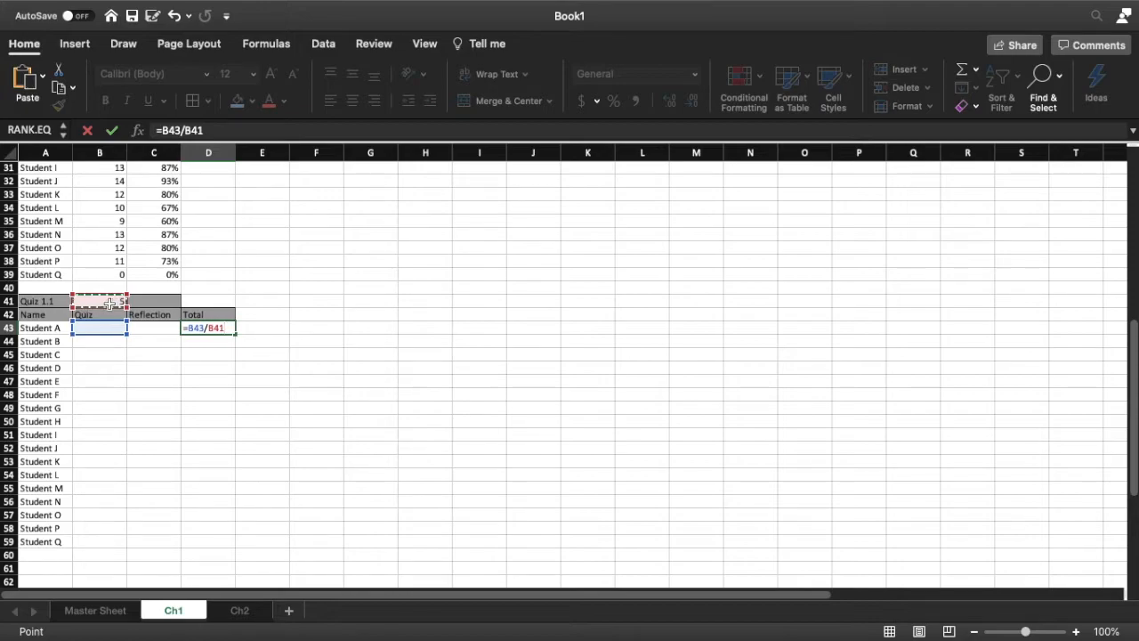
key(F4)
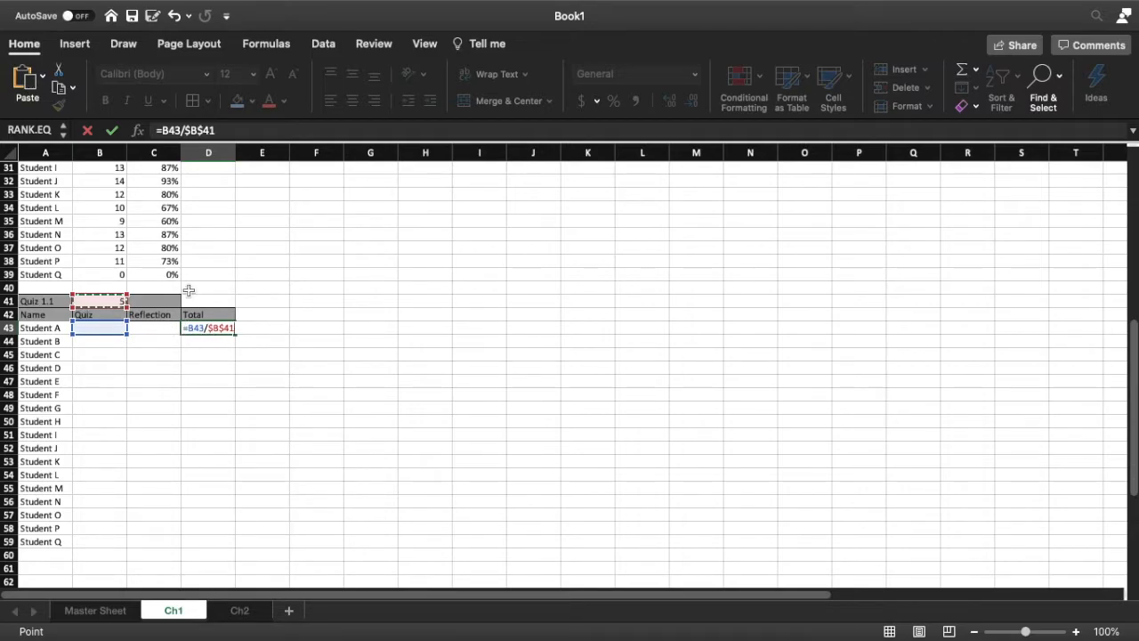
Enclose the quiz division in the D43 formula in parentheses and multiply it by 0.5
click(166, 131)
text(()
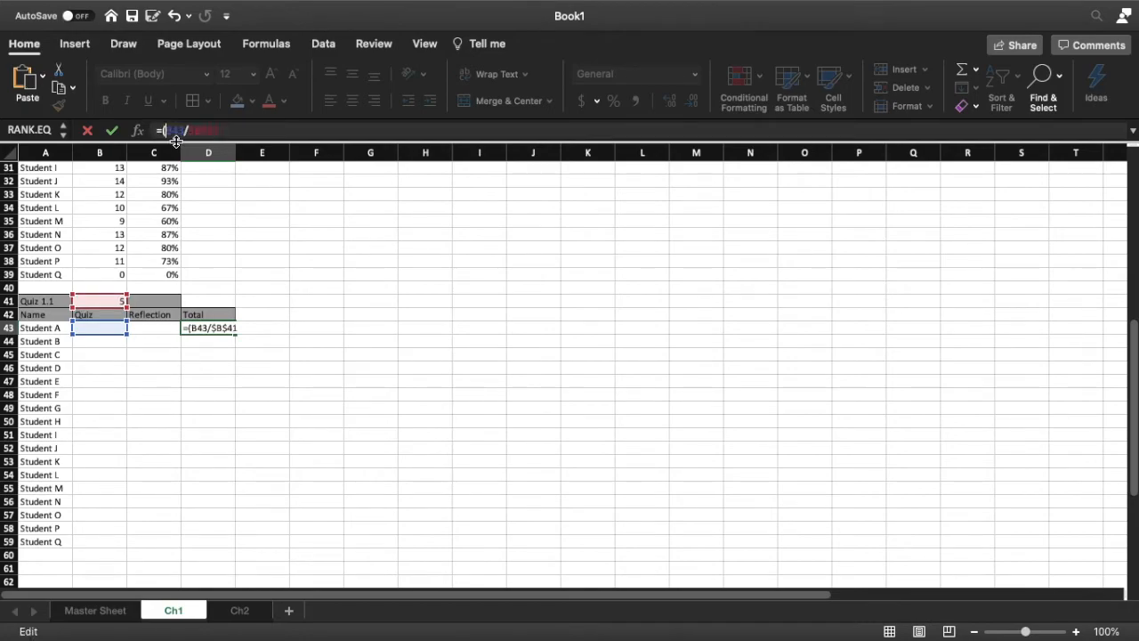
click(226, 131)
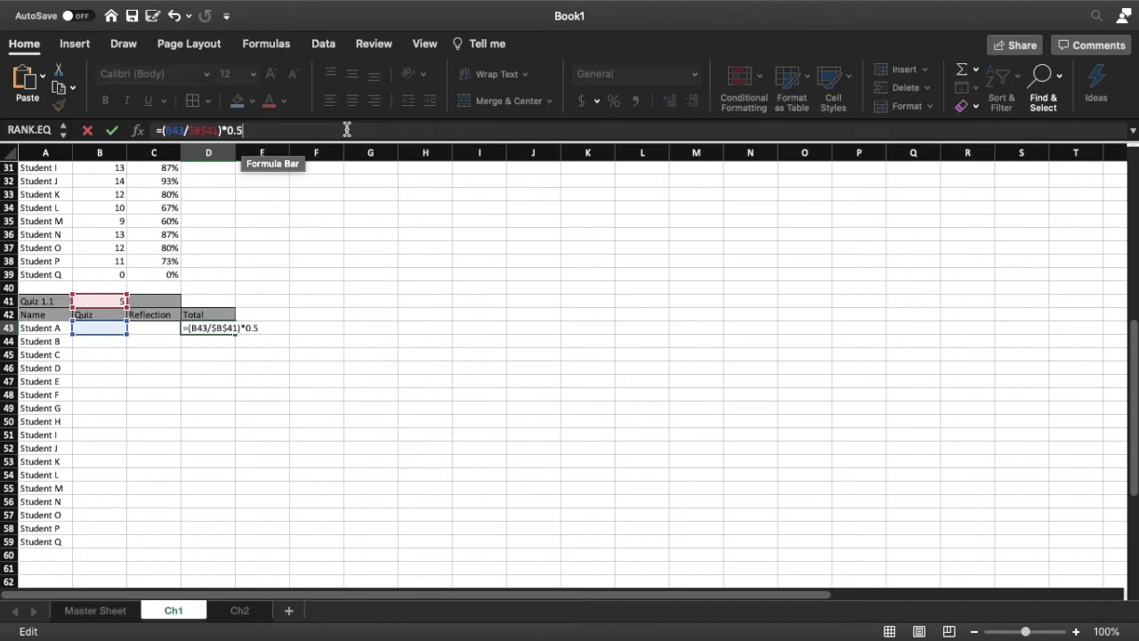
Add the reflection term (C43)*0.5 to the D43 formula and enter =(B43/$B$41)*0.5+(C43)*0.5
text(+)
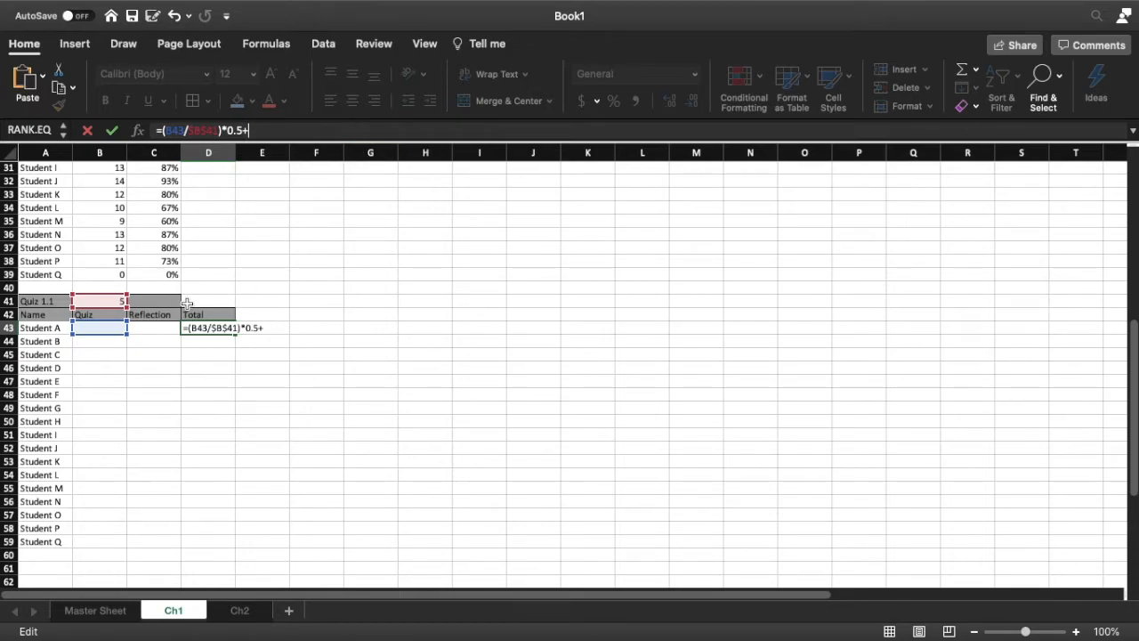
text(()
click(157, 329)
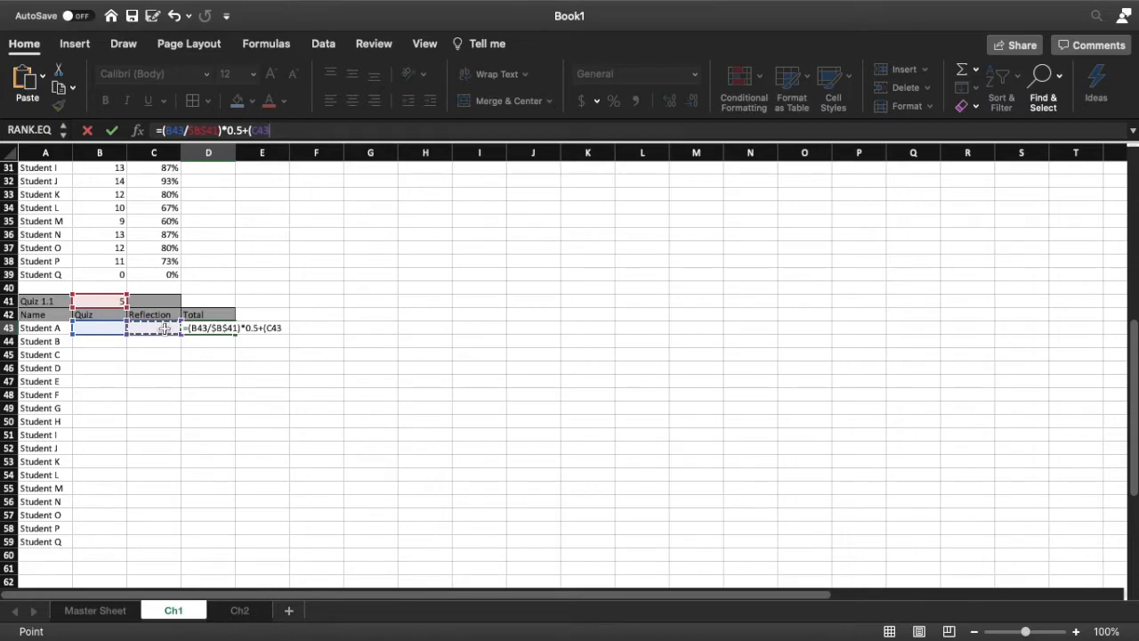
text()*0.5)
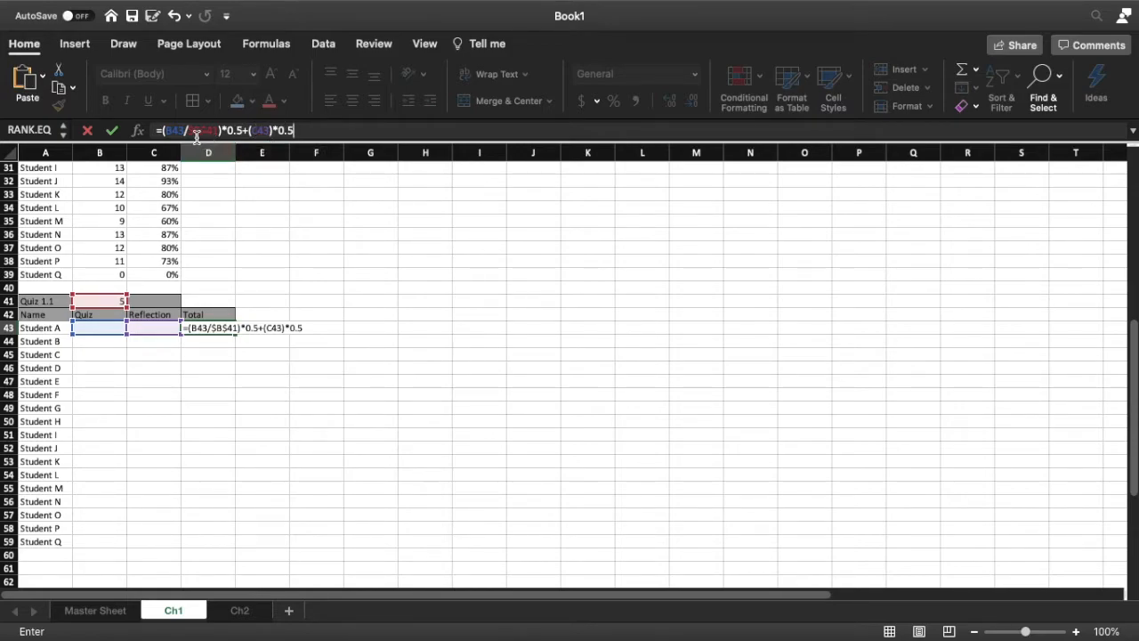
drag(167, 131, 221, 131)
drag(253, 131, 269, 131)
key(Return)
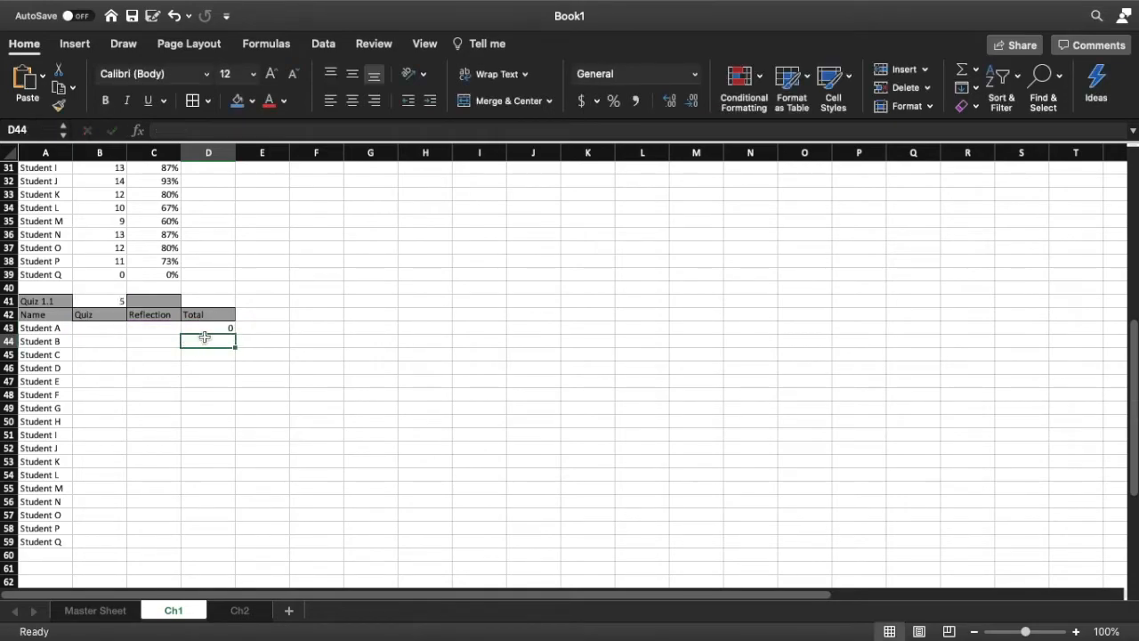
Check the Total formula in D43 and try to enter a Reflection score for Student A in C43
click(219, 327)
click(150, 327)
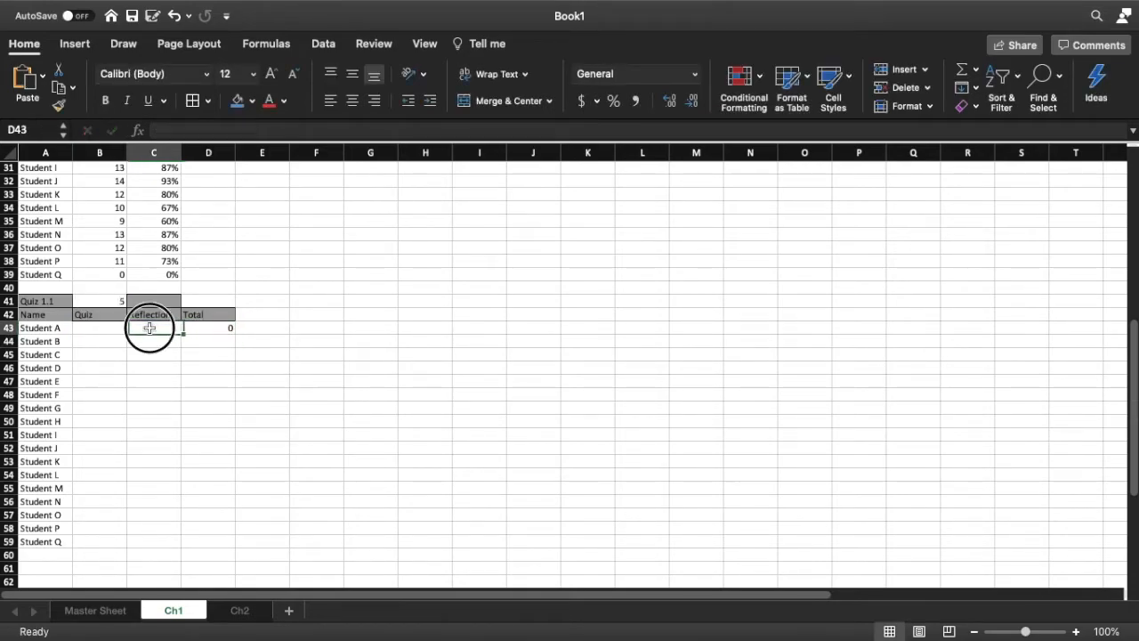
click(207, 327)
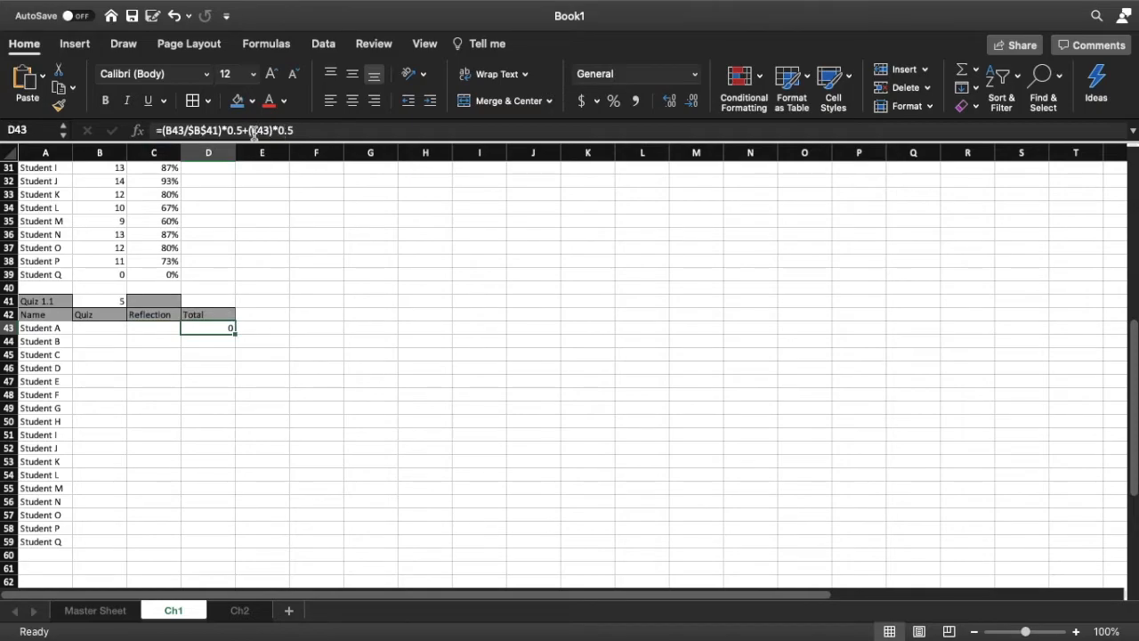
click(154, 329)
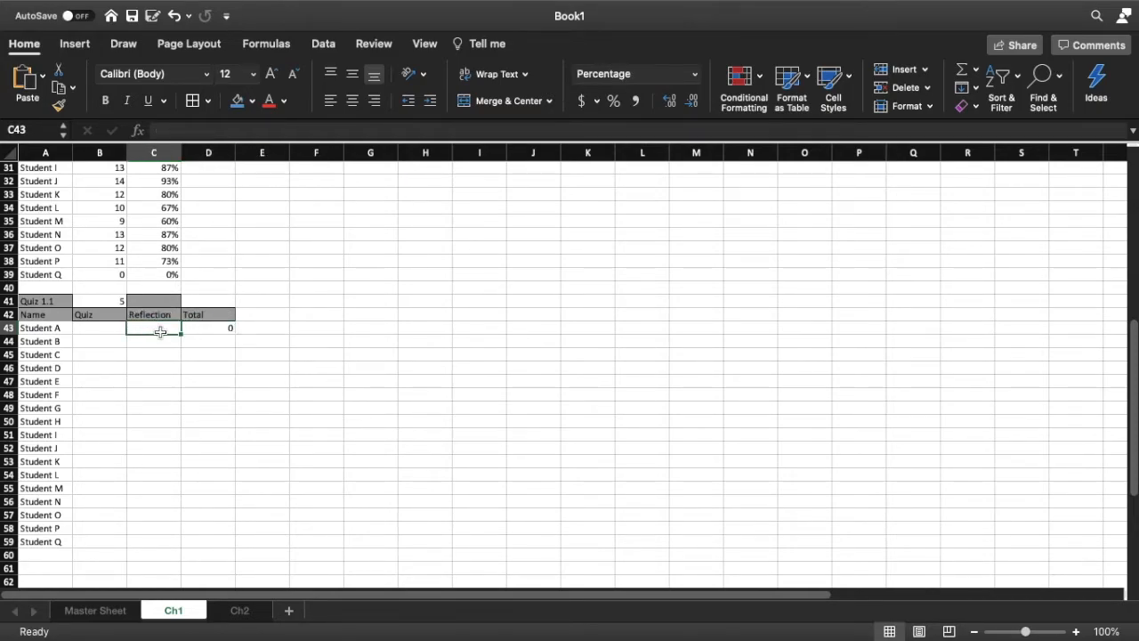
text(0)
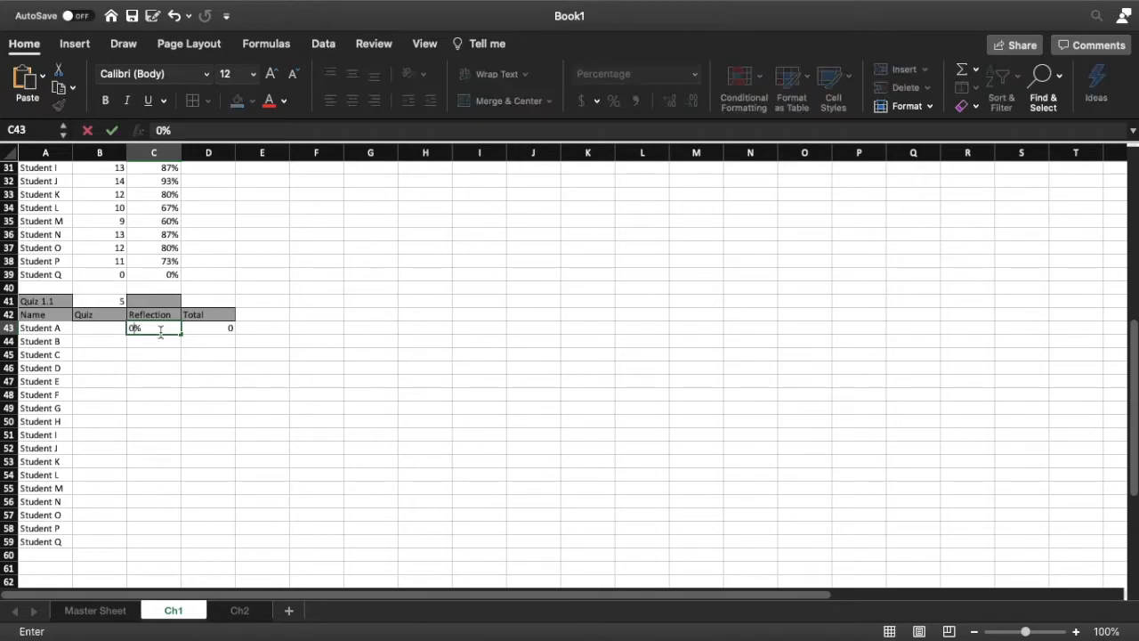
key(BackSpace)
text(1)
key(BackSpace)
Set the number format of the Quiz 1.1 Reflection cells C43:C59 to General
click(163, 540)
shift+click(157, 329)
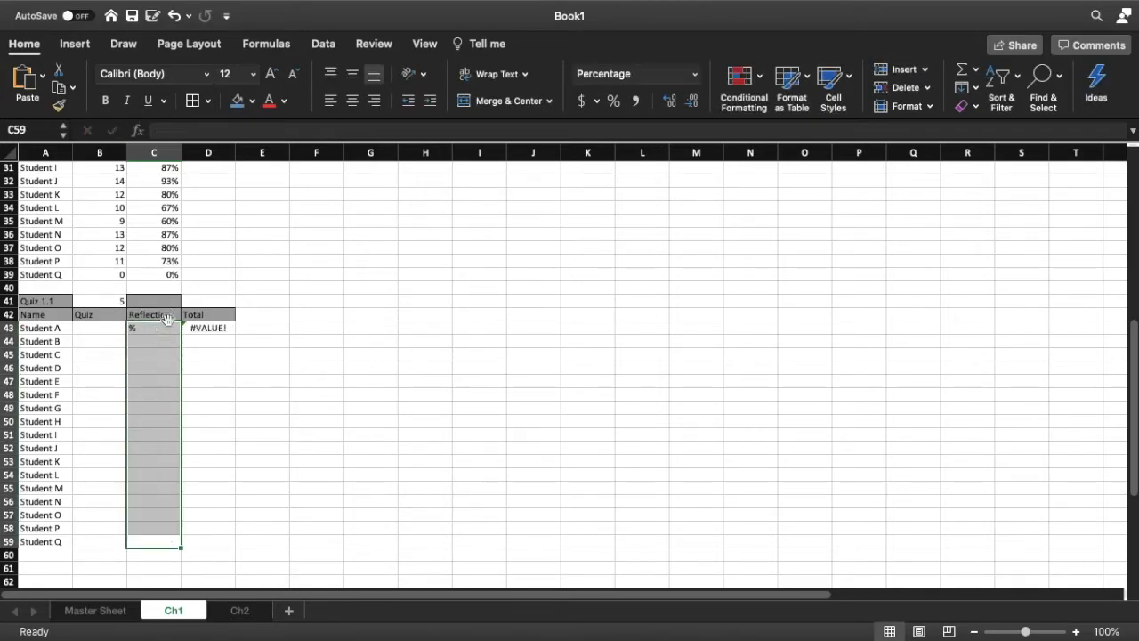
click(693, 75)
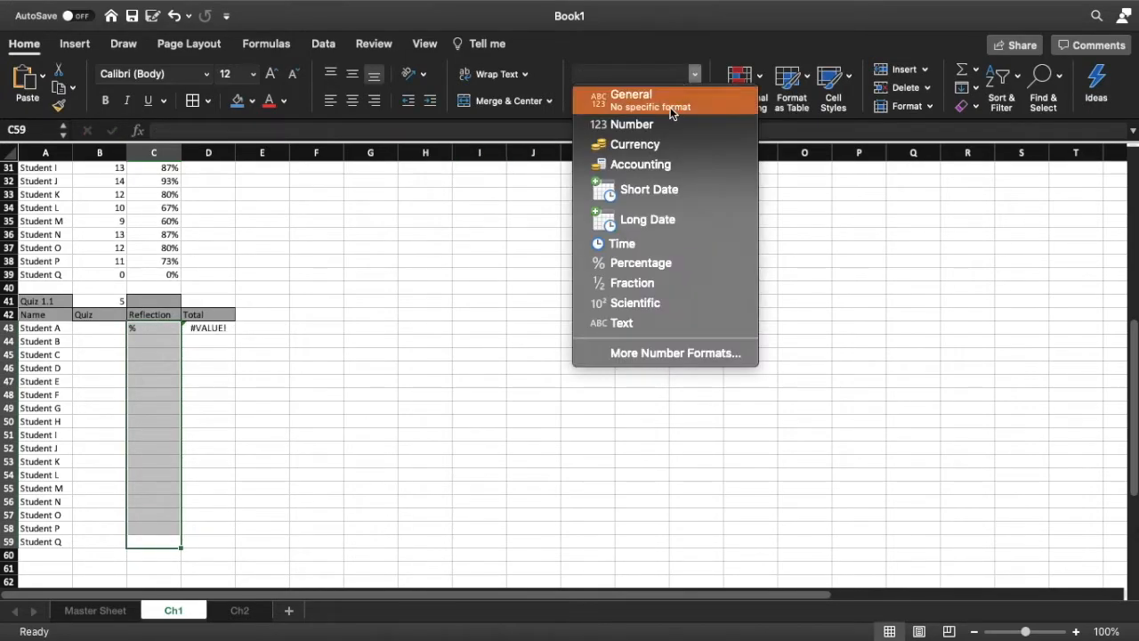
click(628, 93)
click(240, 355)
click(163, 329)
click(654, 75)
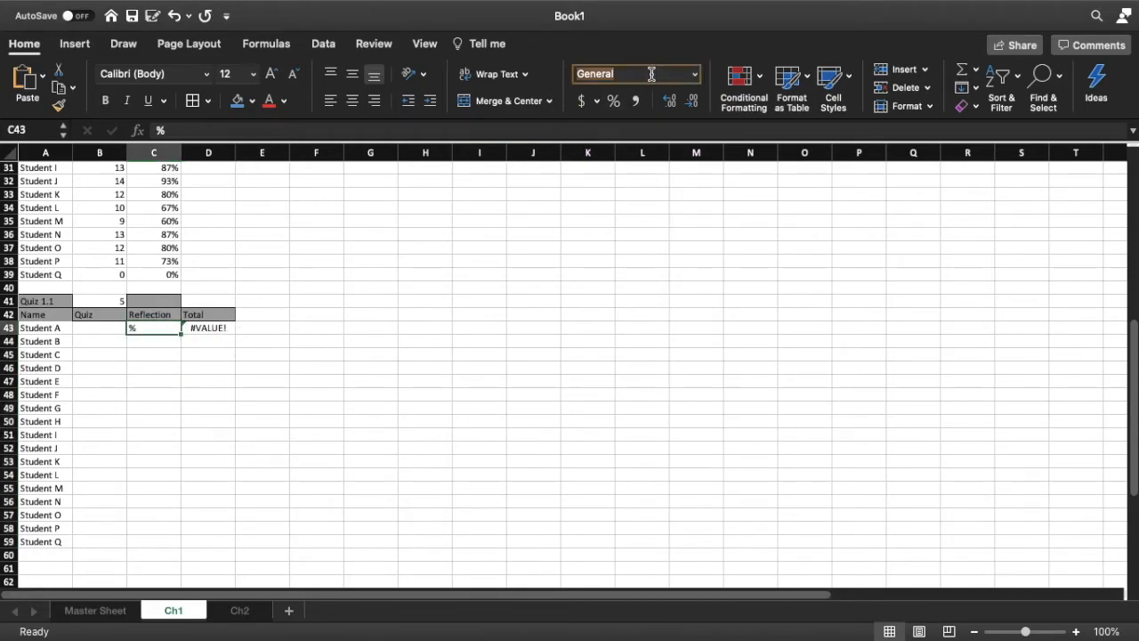
Clear the stray percent sign from C43 and fill the Total formula from D43 down to D59
click(695, 76)
click(263, 133)
click(259, 132)
key(BackSpace)
key(Return)
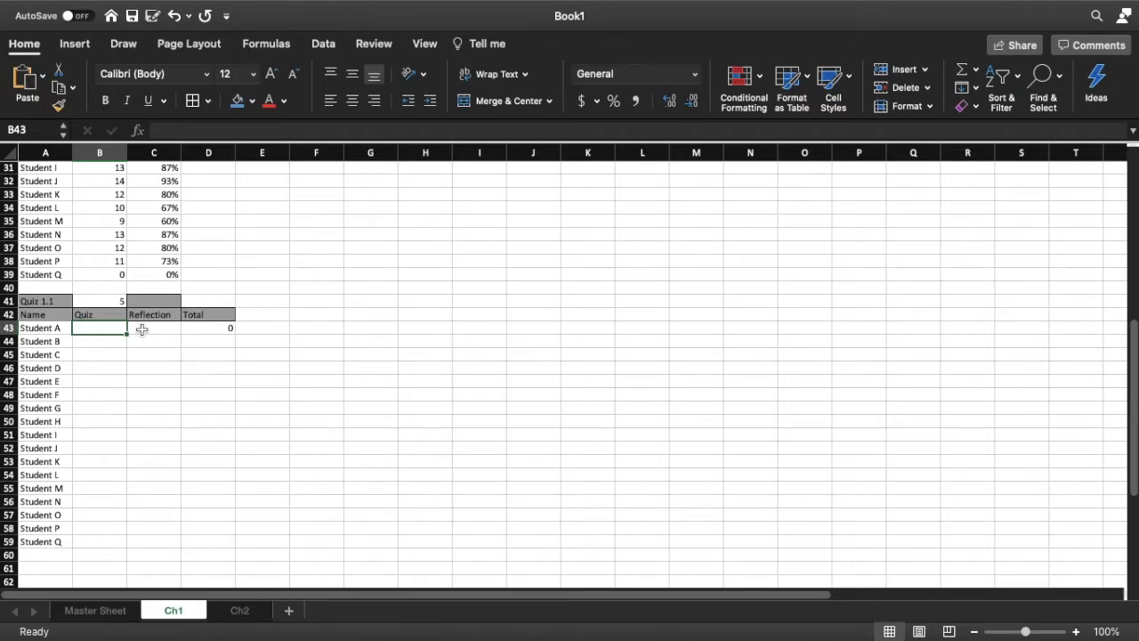
click(208, 327)
drag(238, 334, 234, 543)
Enter the quiz scores 4, 5 and 4 for Students A to C in B43:B45
click(92, 329)
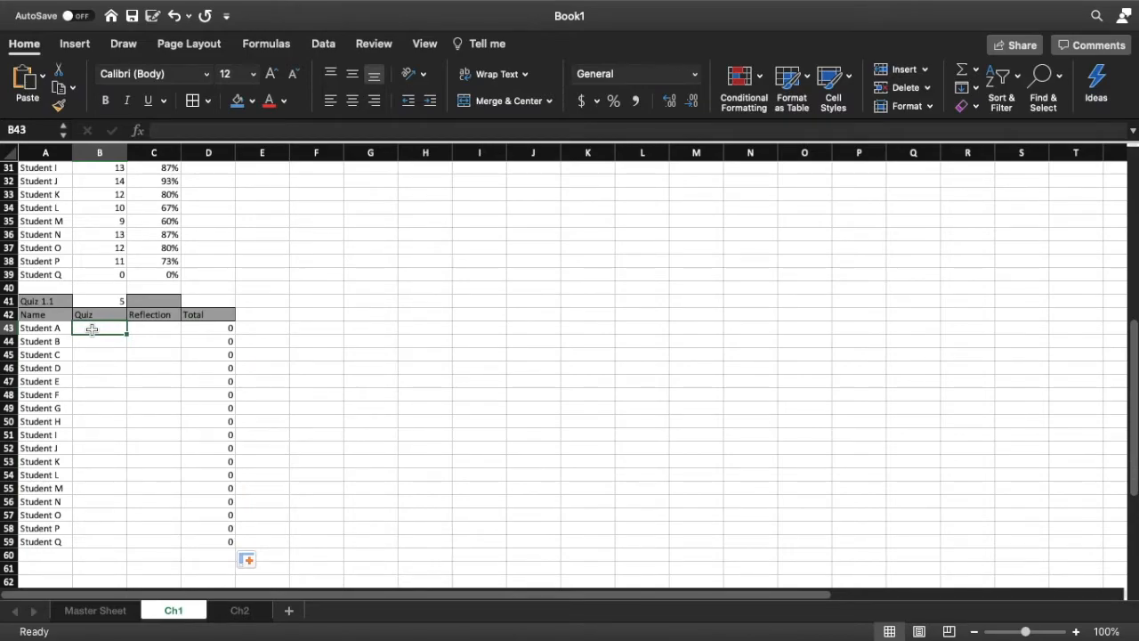
text(4)
key(Return)
text(5)
key(Return)
text(45)
key(Return)
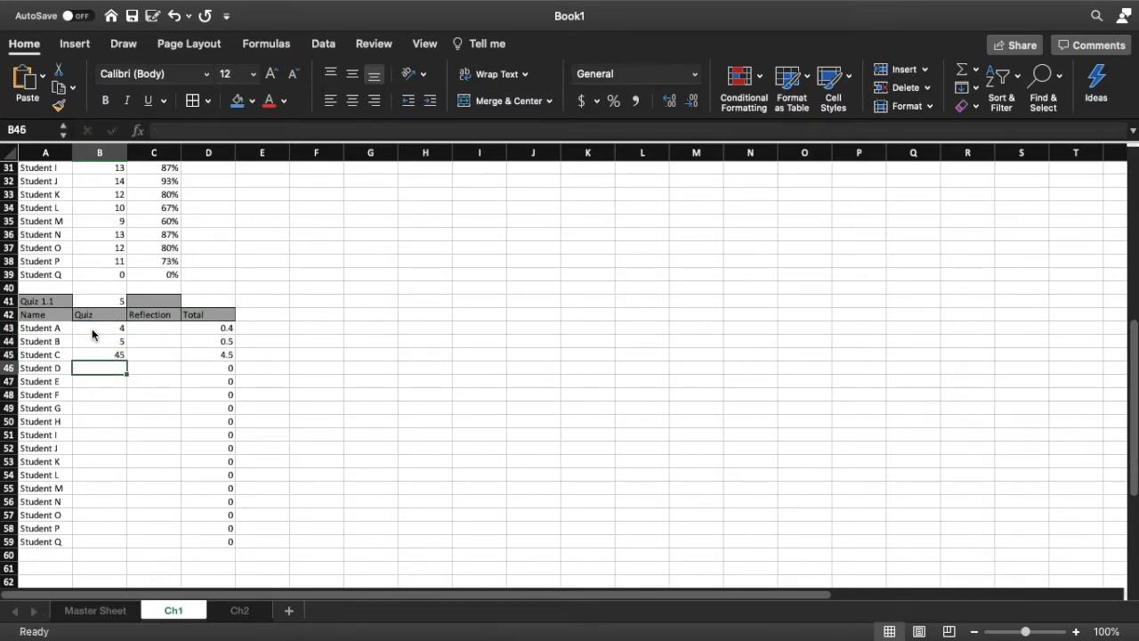
key(Up)
text(4)
key(Return)
Enter the quiz scores 4, 4, 4, 4, 5, 5, 4, 5, 4, 4, 5, 5, 3 and 4 for Students D to Q in B46:B59
text(4)
key(Return)
text(4)
key(Return)
text(4)
key(Return)
text(4)
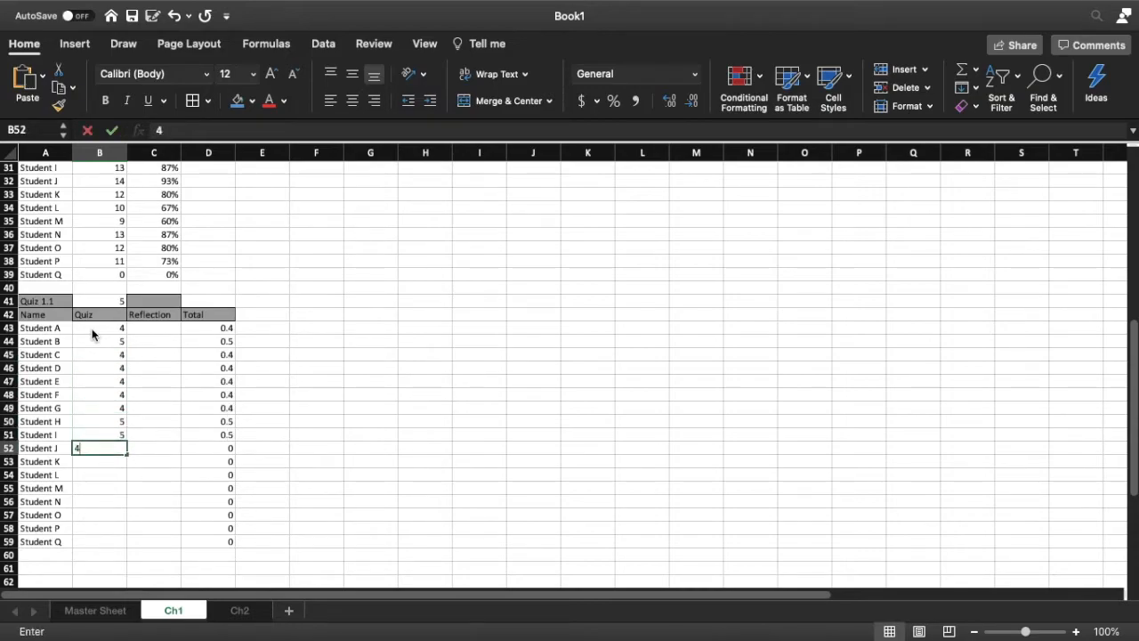
text( 5 5 4 5 4 4 5 5 3)
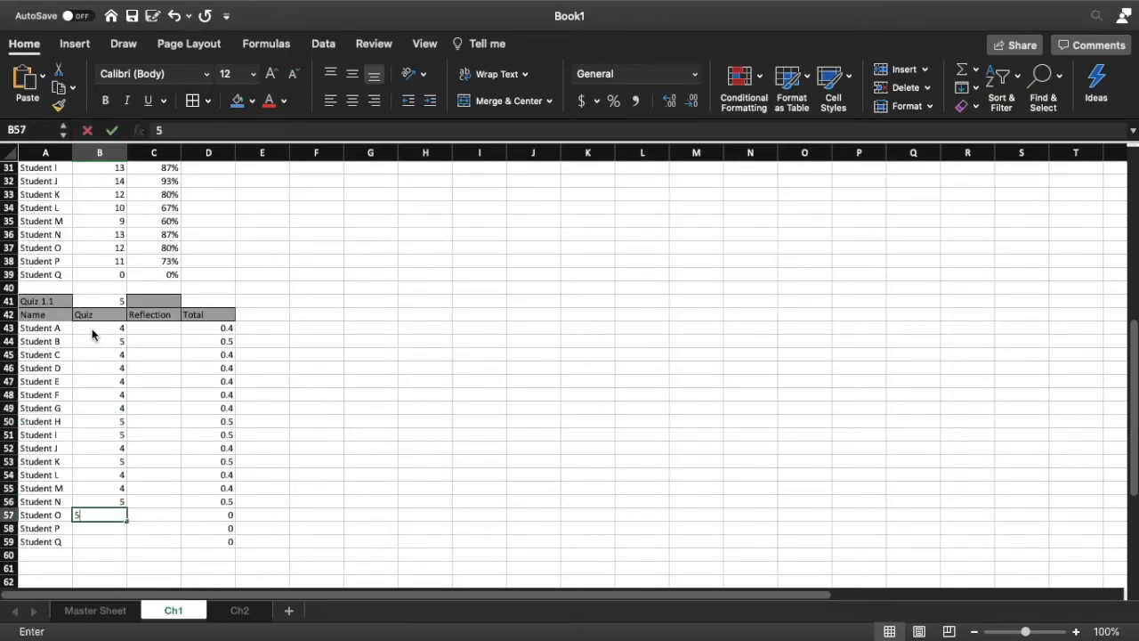
key(Return)
text(4)
key(Return)
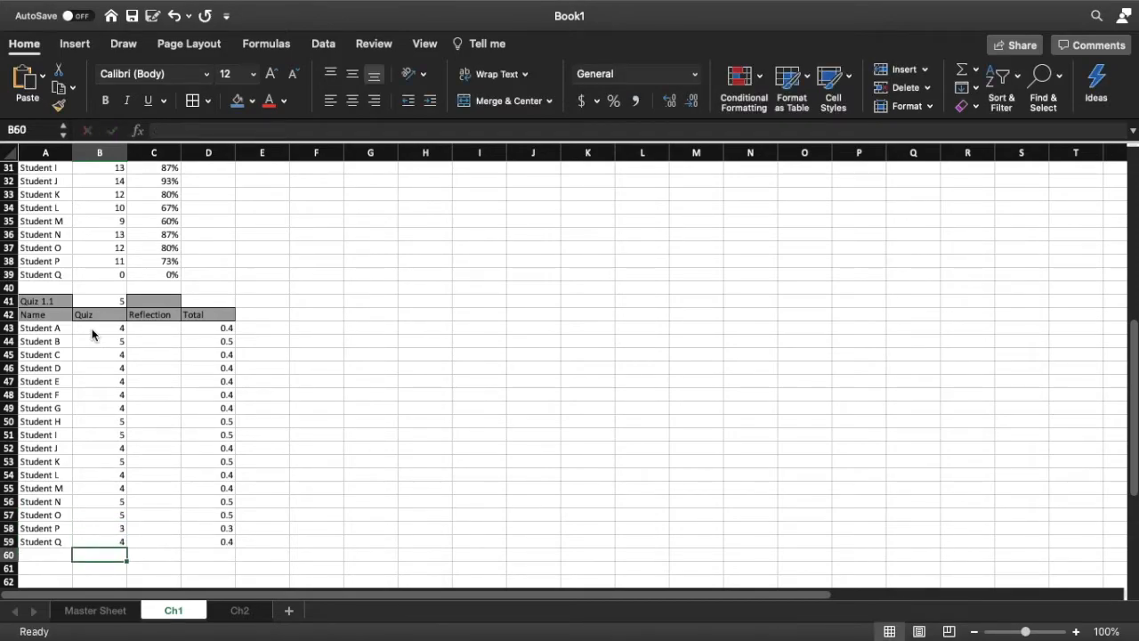
Format the Quiz 1.1 totals in D43:D59 as percentages
drag(94, 328, 105, 535)
drag(224, 328, 221, 540)
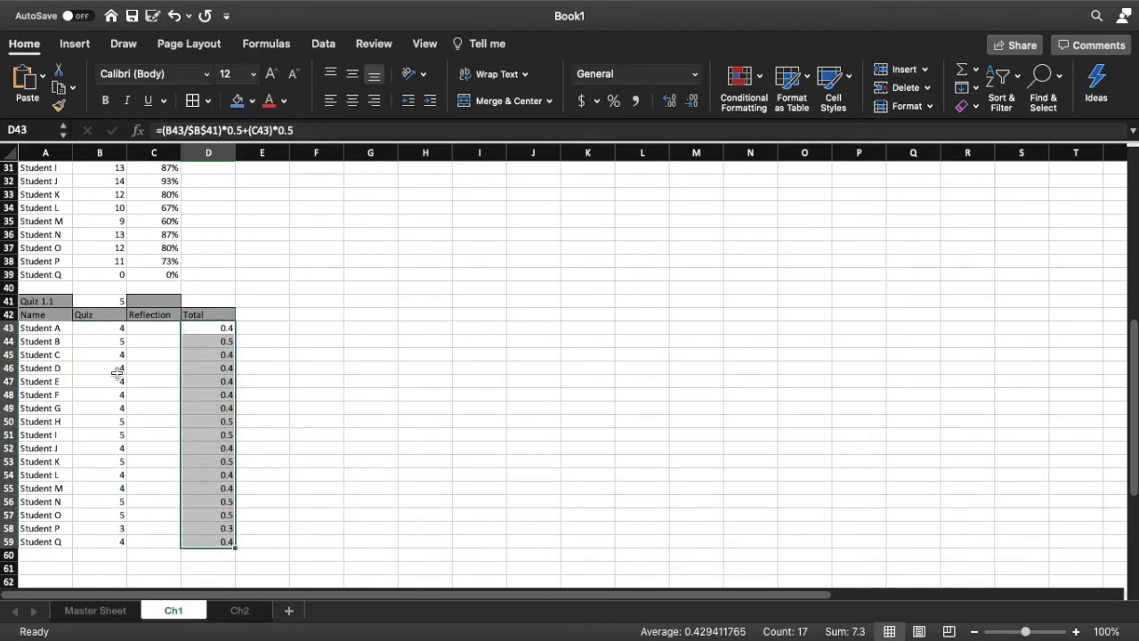
click(613, 101)
click(224, 354)
click(227, 341)
Fill the Reflection scores in C43:C59 with 0 for Students A, B and N and 1 for every other student
click(157, 328)
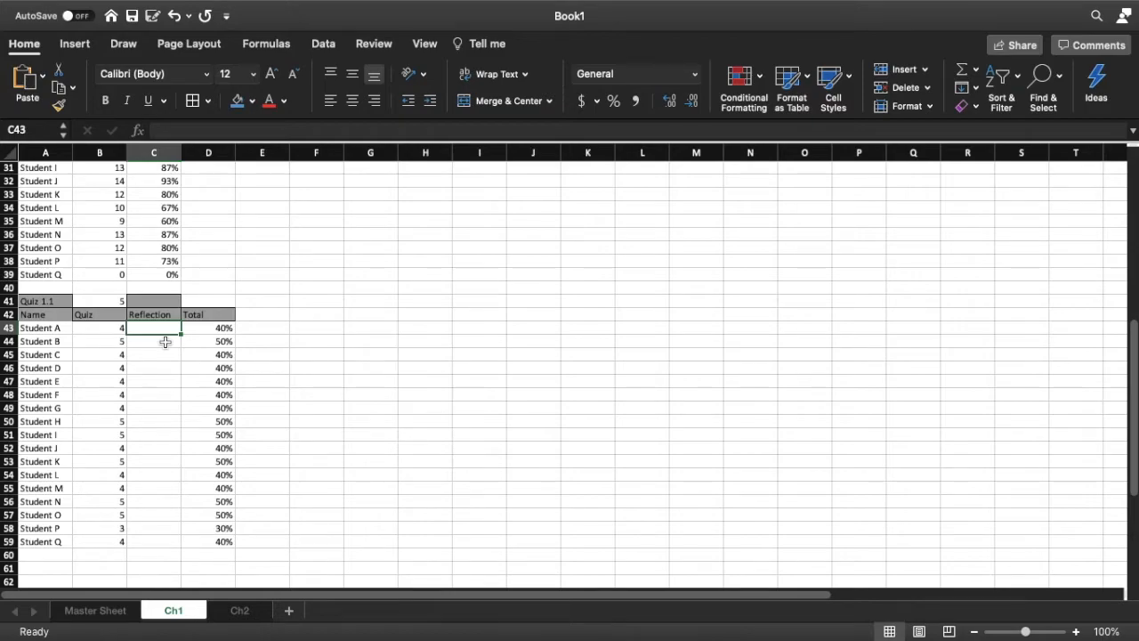
text(0)
key(Return)
text(0)
key(Return)
text(1)
key(Return)
text(1 1 1 1 1 1 1)
key(Return)
text(1 1 1 0 1 1 1)
key(Return)
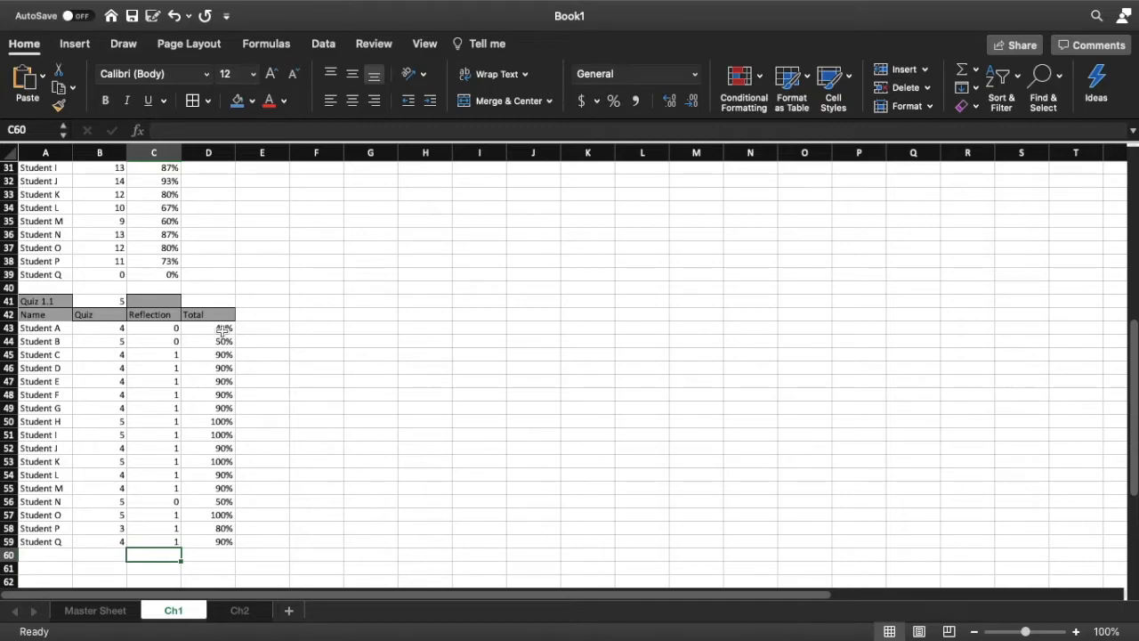
Review the Quiz 1.1 table, comparing the Total percentages with the quiz and reflection scores
drag(218, 329, 222, 514)
click(55, 301)
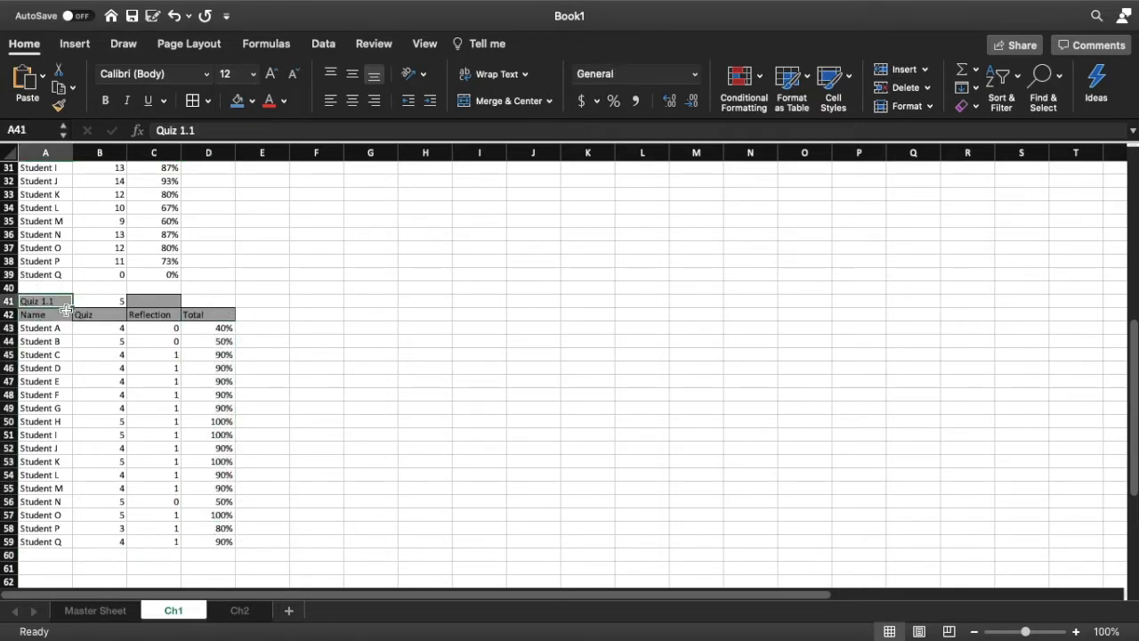
drag(217, 329, 228, 540)
drag(95, 330, 173, 503)
scroll(164, 394, up, 1)
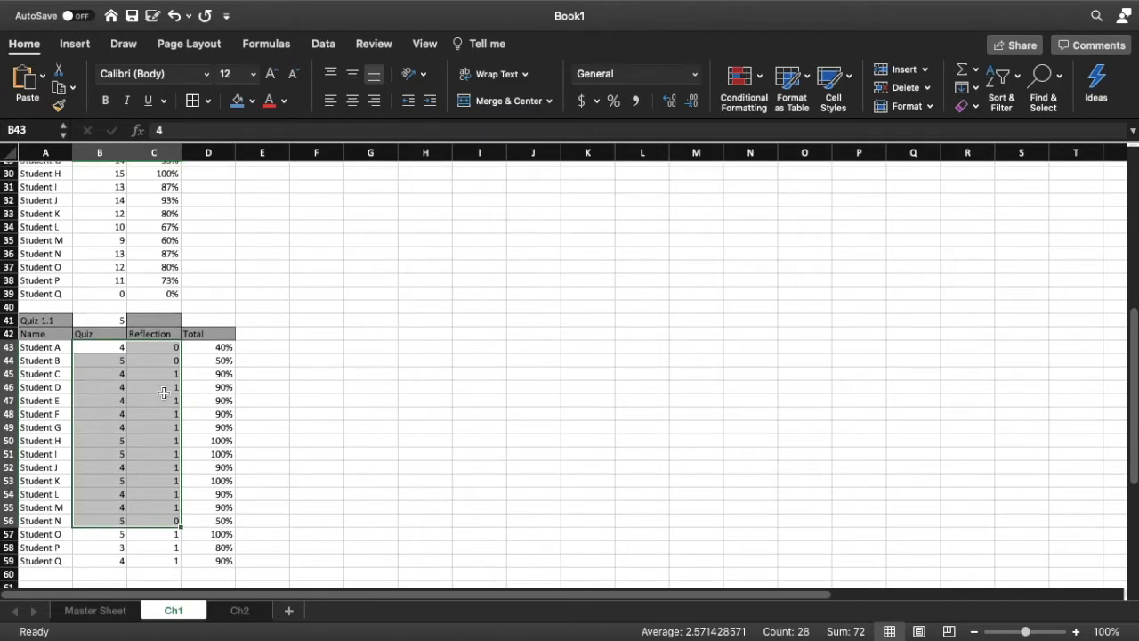
scroll(255, 407, up, 1)
scroll(255, 409, down, 9)
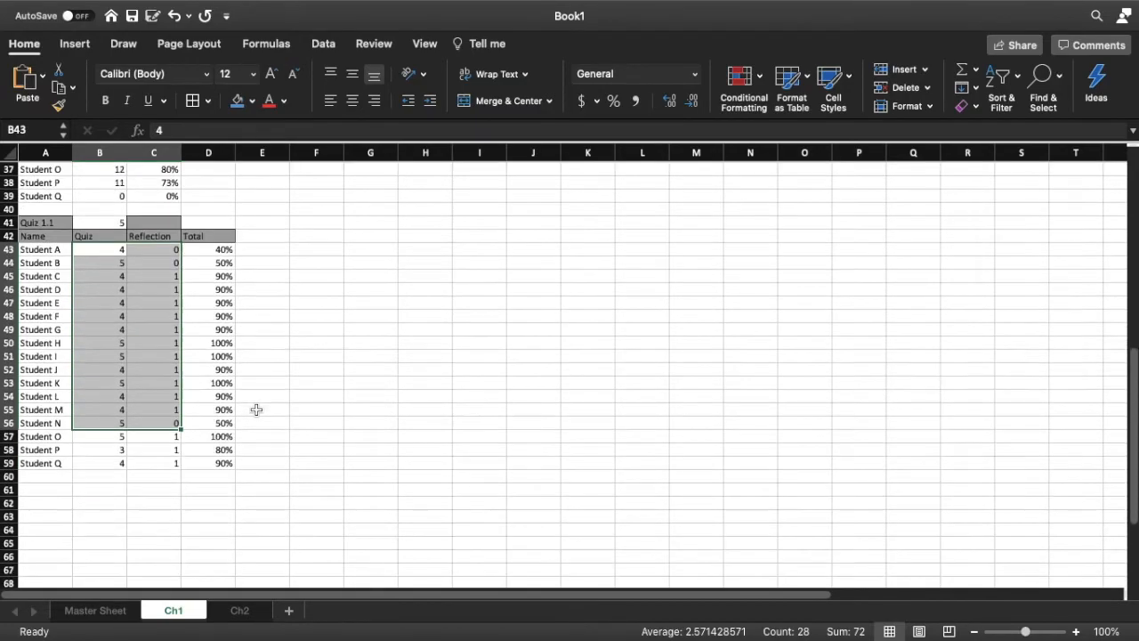
drag(213, 234, 218, 444)
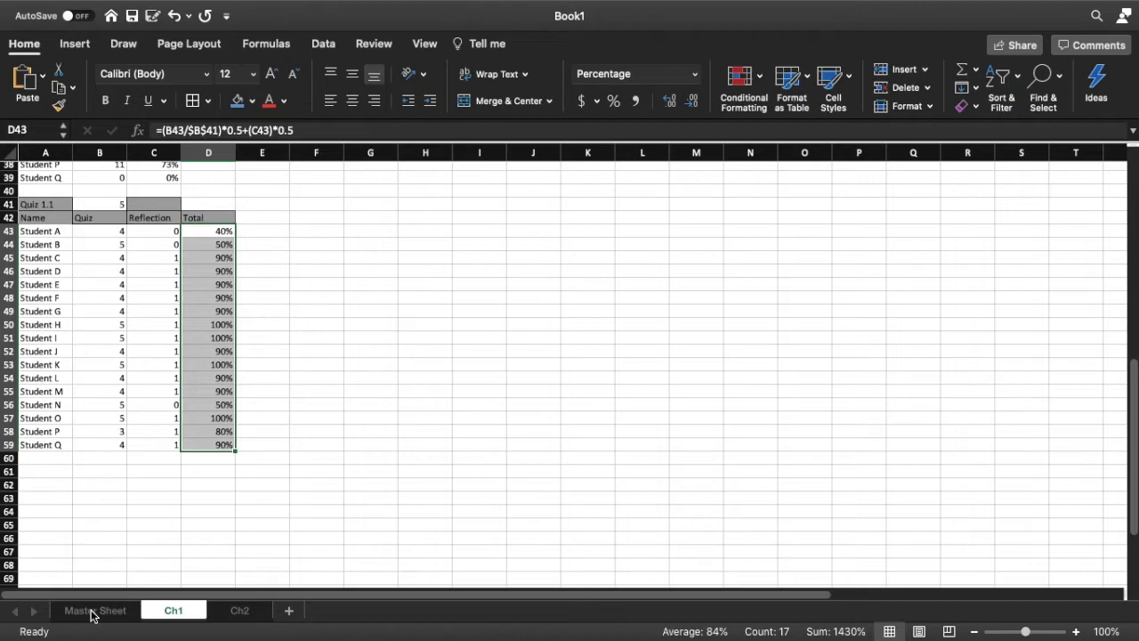
Link the Master Sheet's D3 header to the Quiz 1.1 title and the scores from D4 down to Ch1's totals D43:D59
click(93, 613)
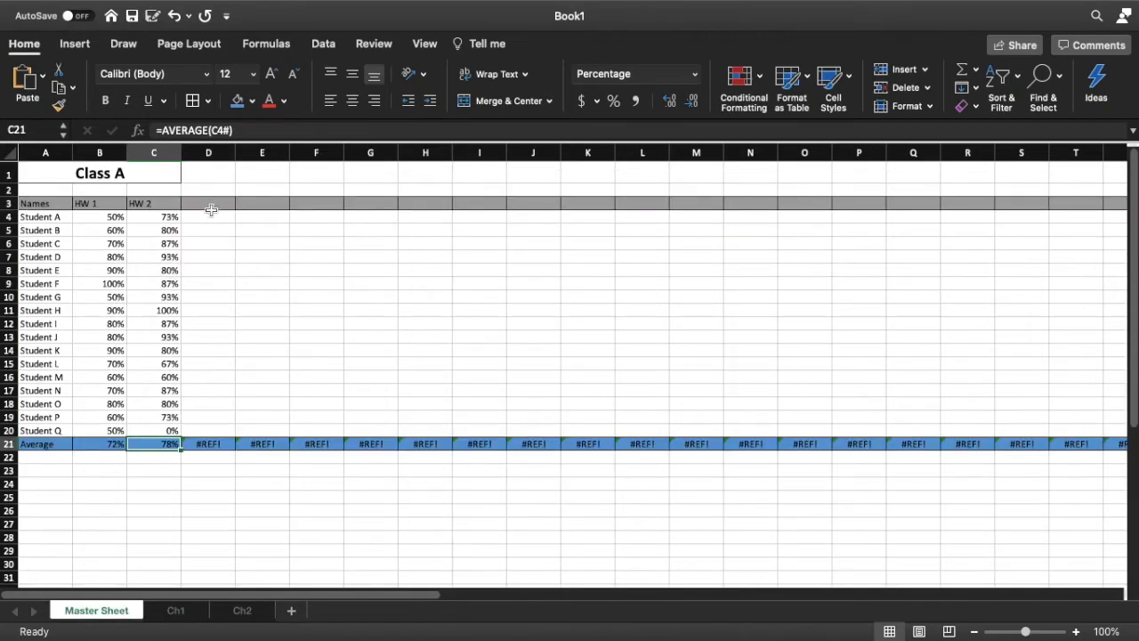
click(210, 206)
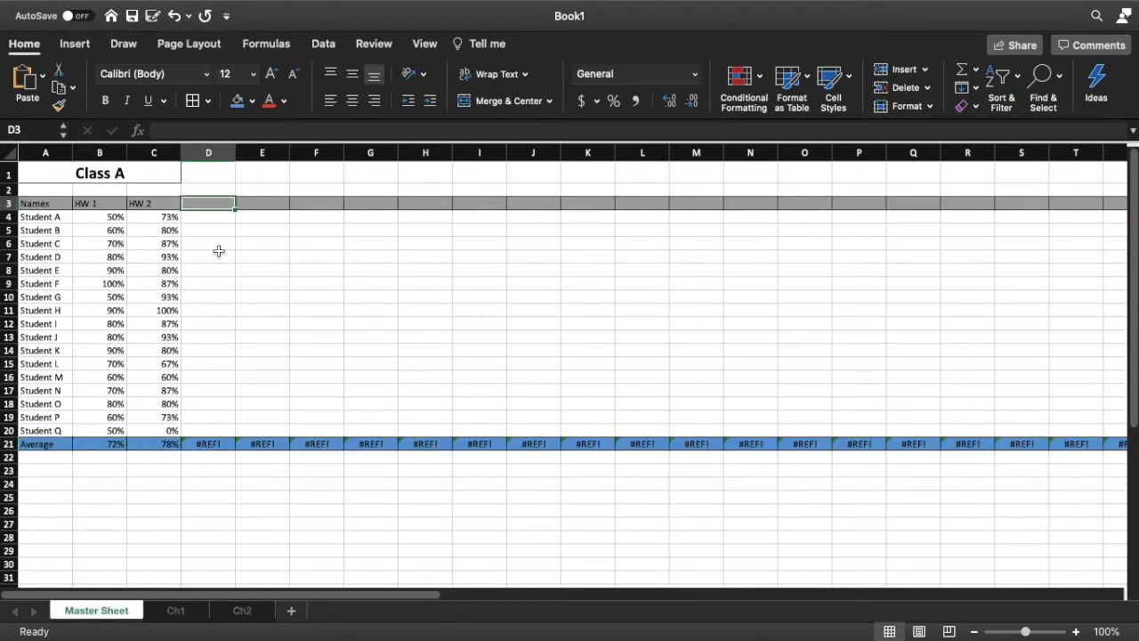
text(=)
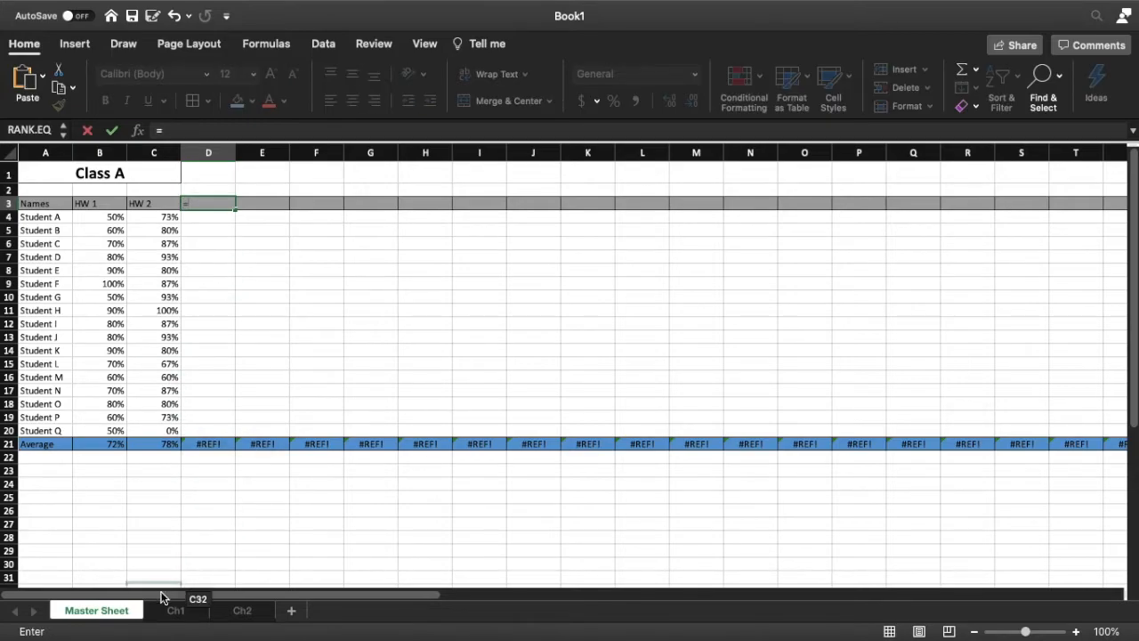
click(175, 612)
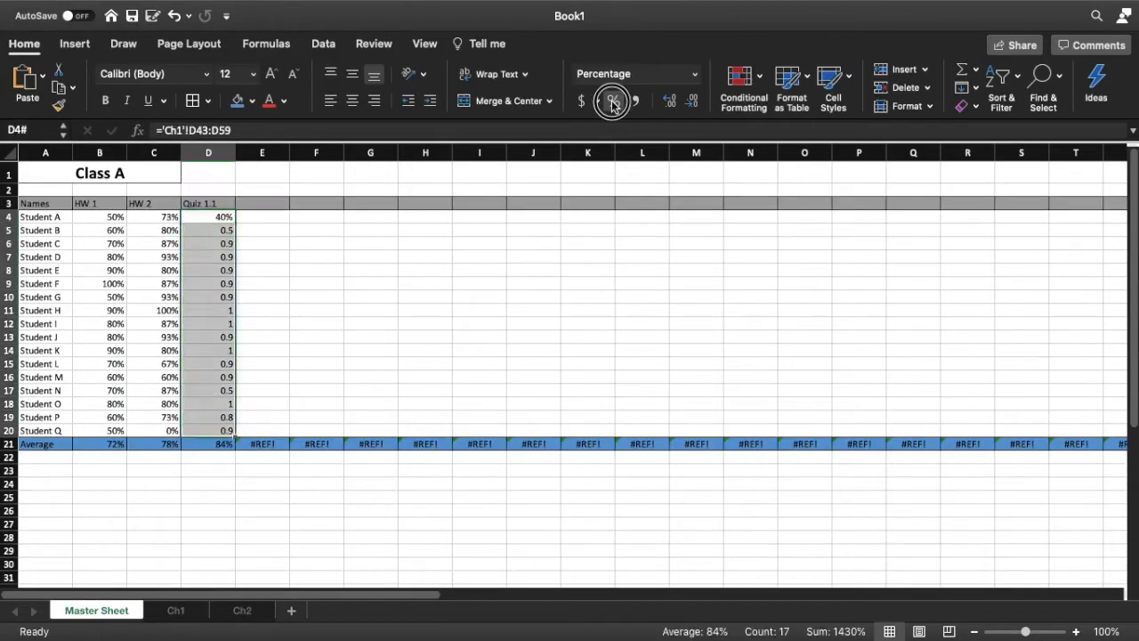
Format the Quiz 1.1 scores in D4:D20 of the Master Sheet as percentages and look over the table
click(613, 104)
click(371, 350)
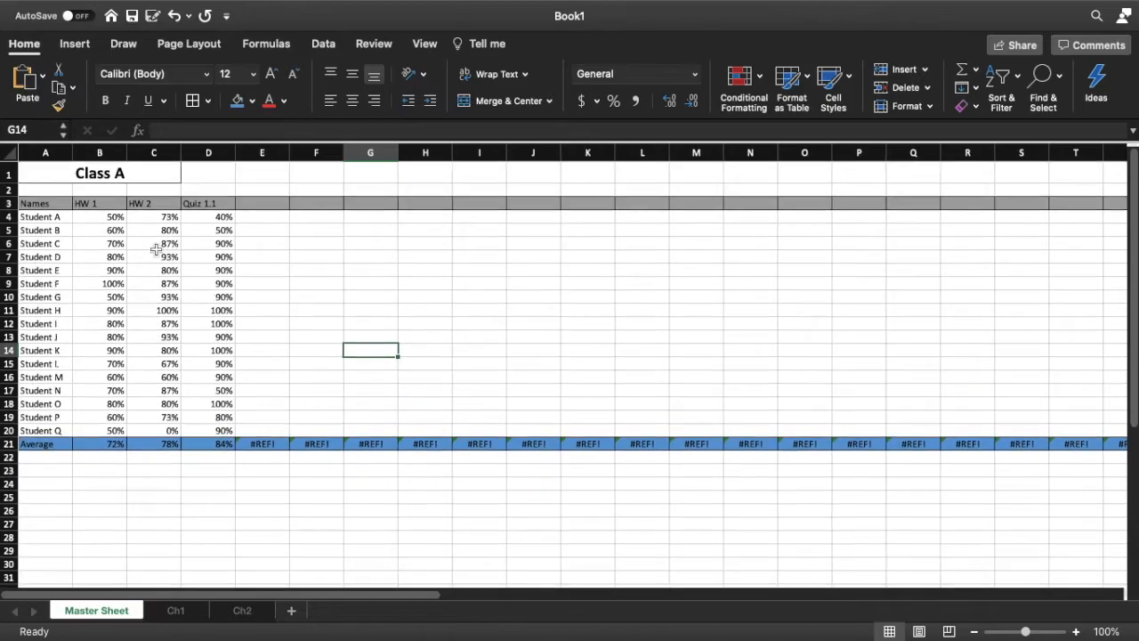
drag(35, 204, 258, 428)
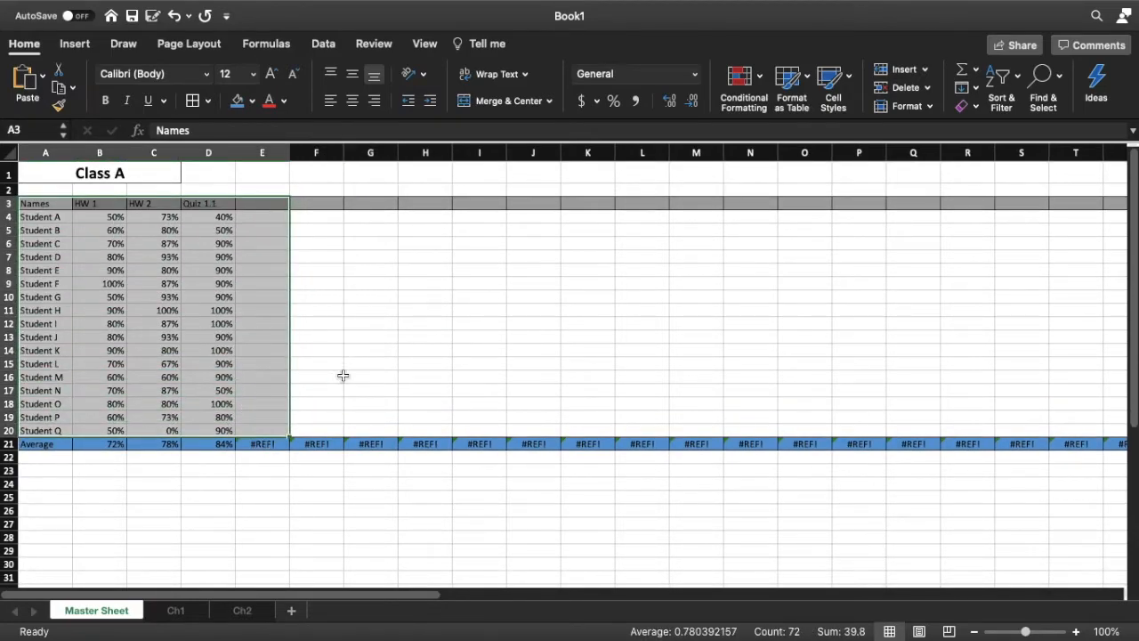
click(371, 363)
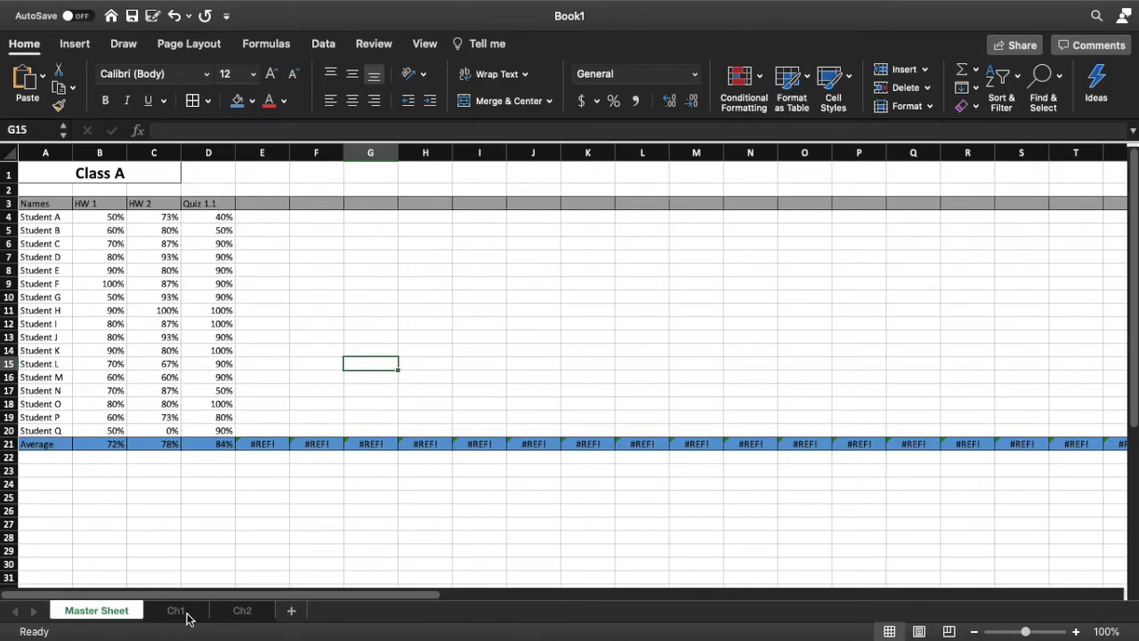
Copy the names column A3:A21, including the header and Average label, from the Master Sheet and paste it at A61 on Ch1
drag(53, 218, 55, 431)
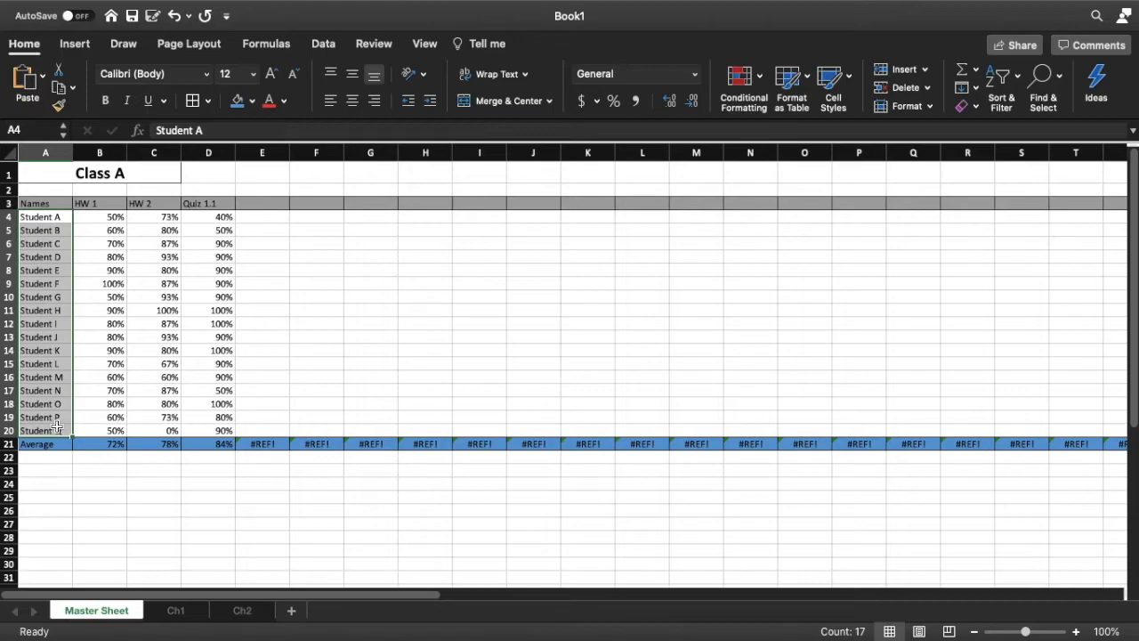
drag(44, 204, 43, 447)
key(super+c)
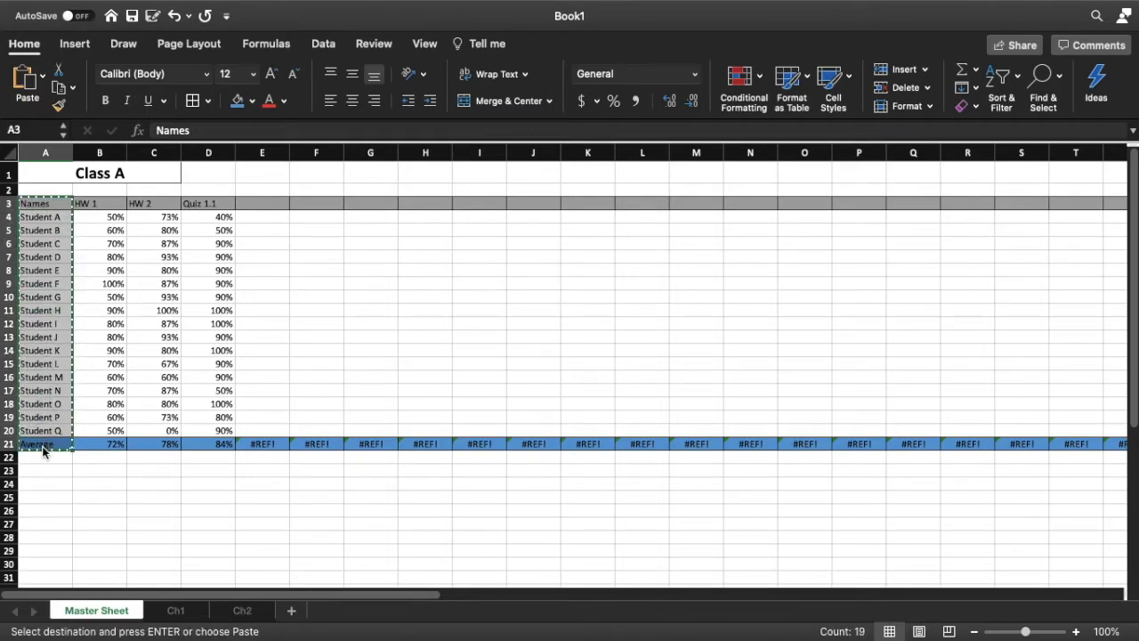
click(177, 611)
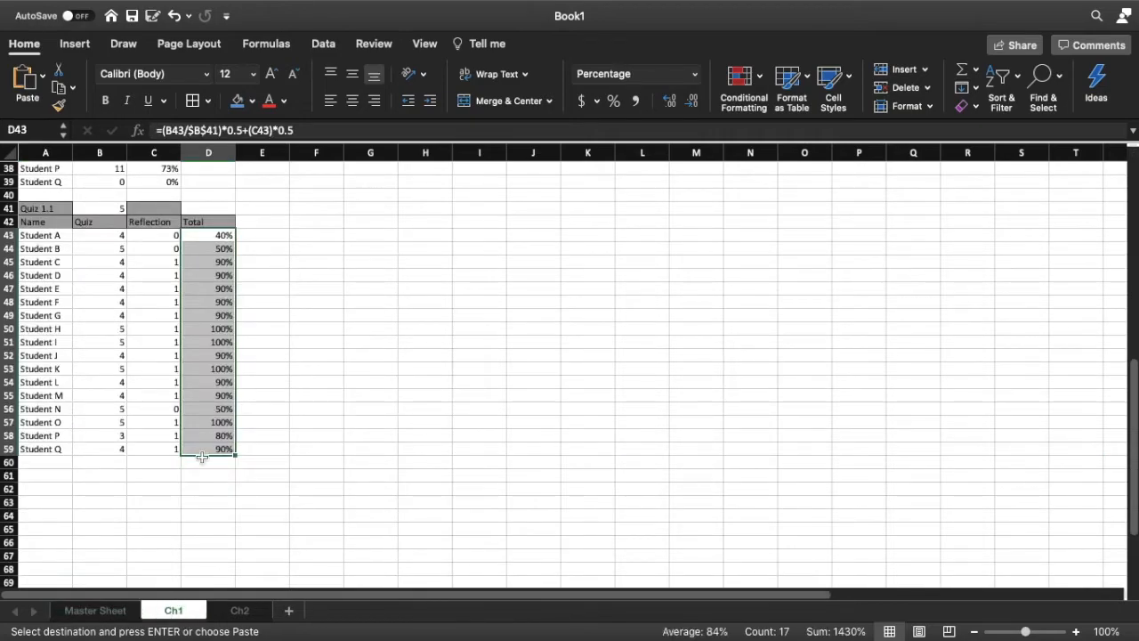
scroll(208, 424, down, 5)
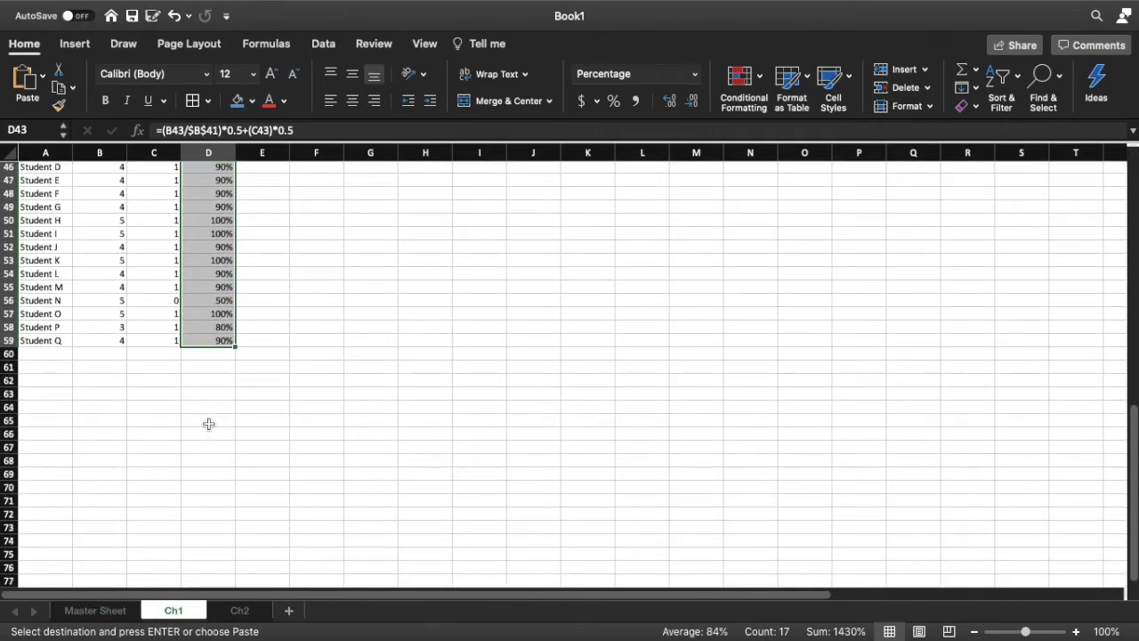
click(48, 298)
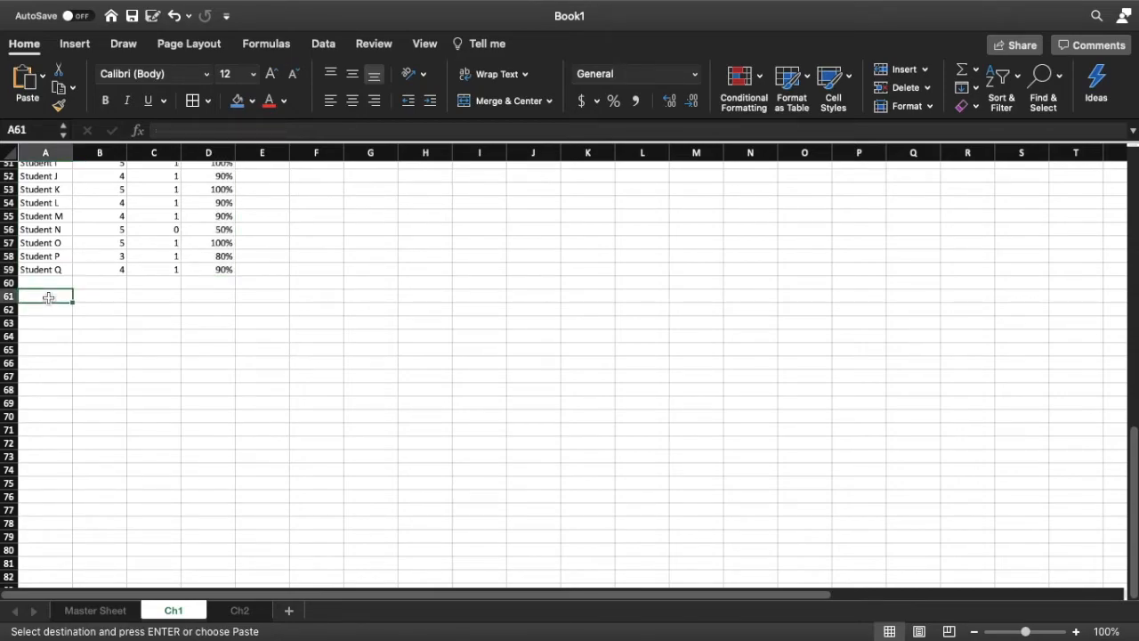
key(super+v)
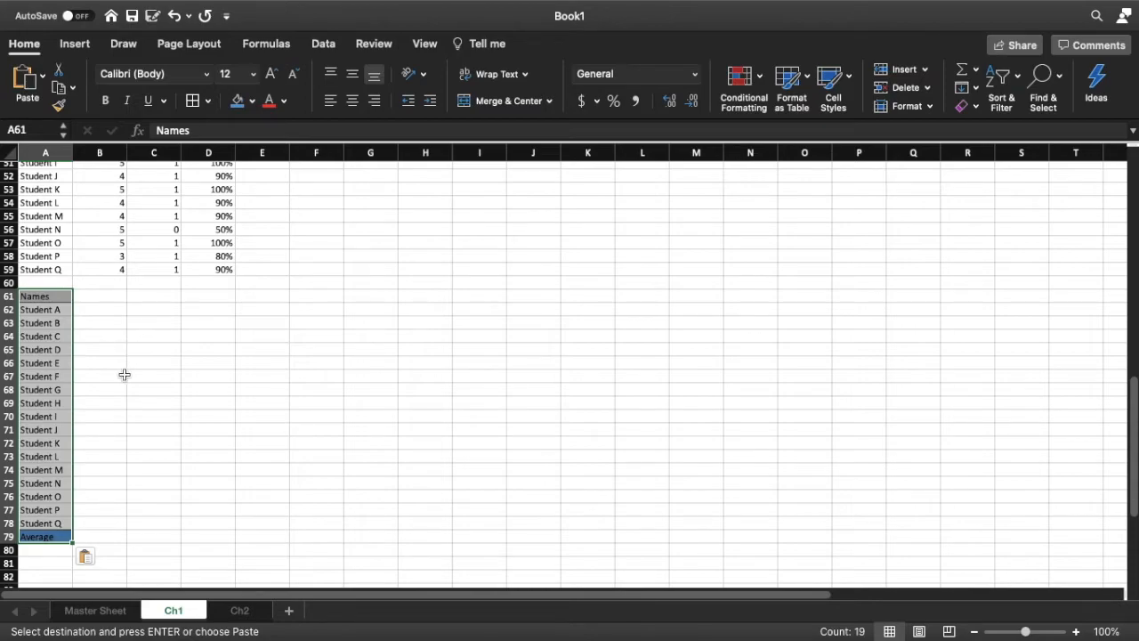
click(114, 374)
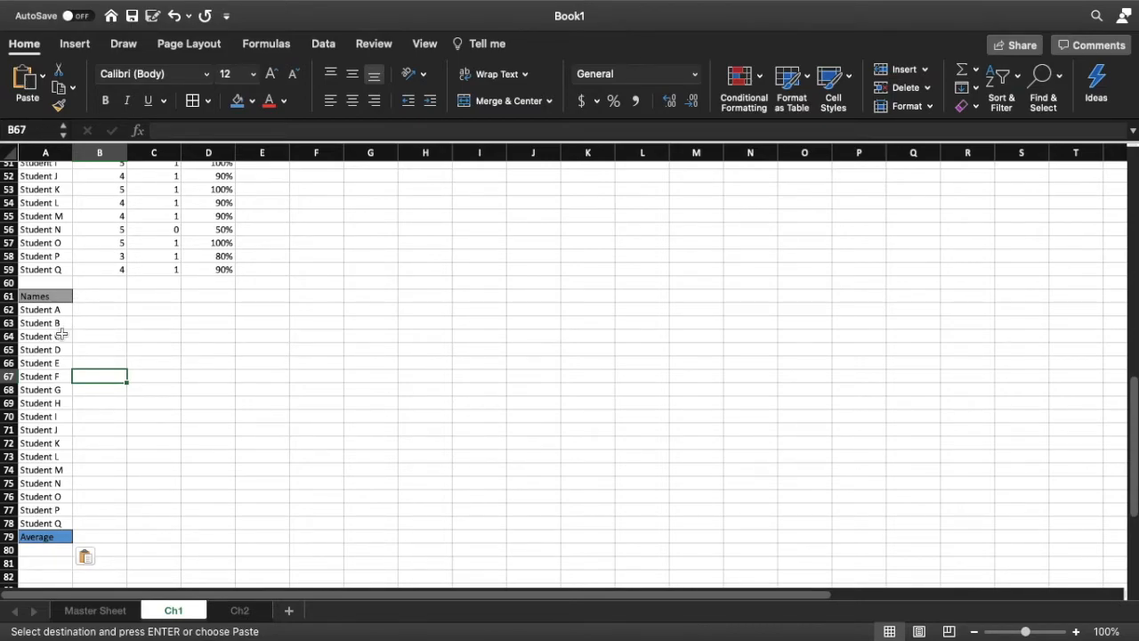
Insert a blank row at row 60, above the pasted names list
click(87, 299)
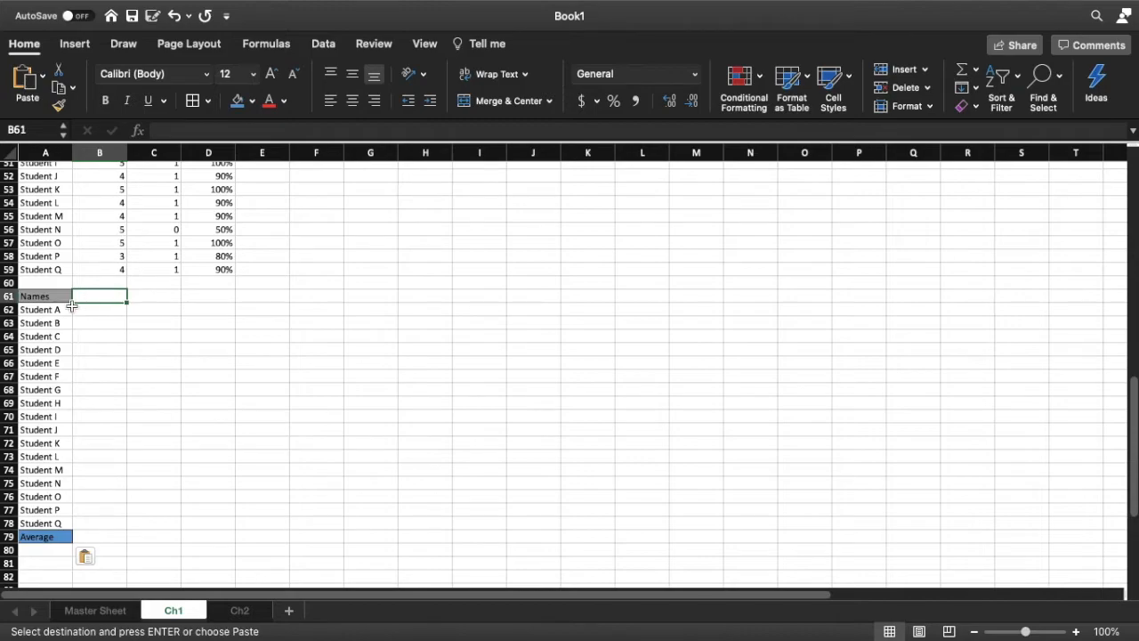
right_click(7, 285)
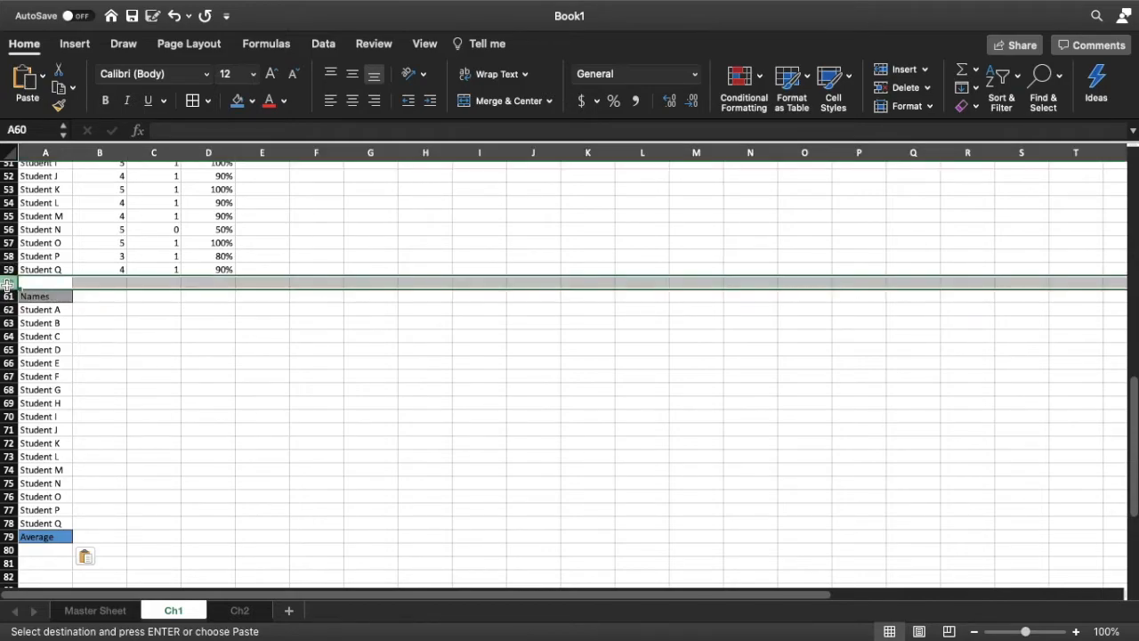
click(55, 372)
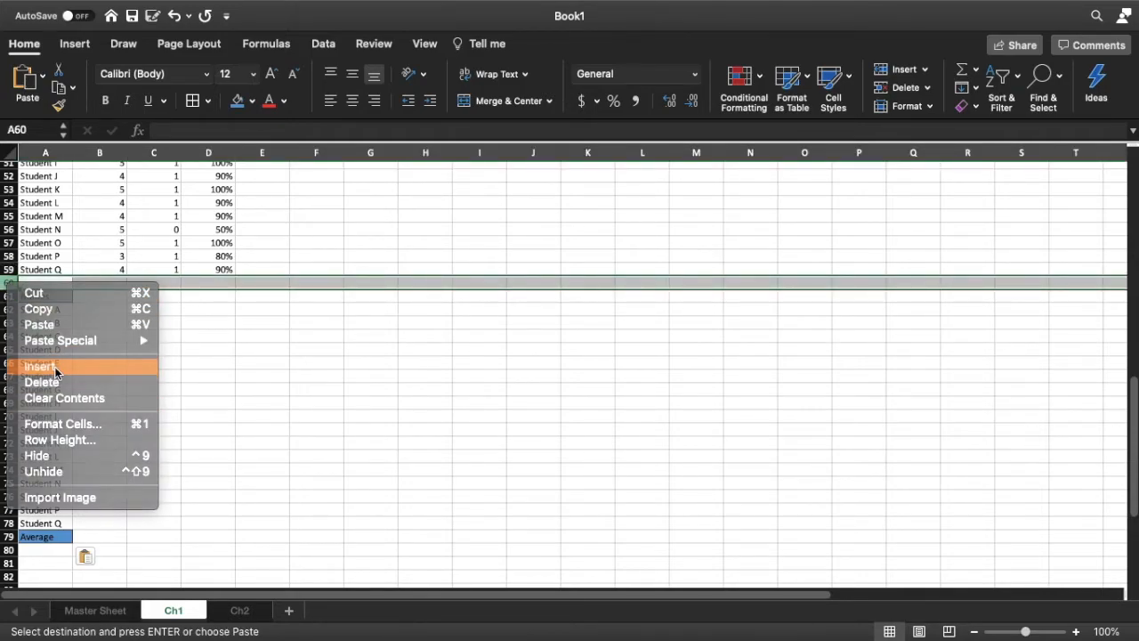
Fill A61:Q61 above the names list with gold and merge and center the cells
click(78, 295)
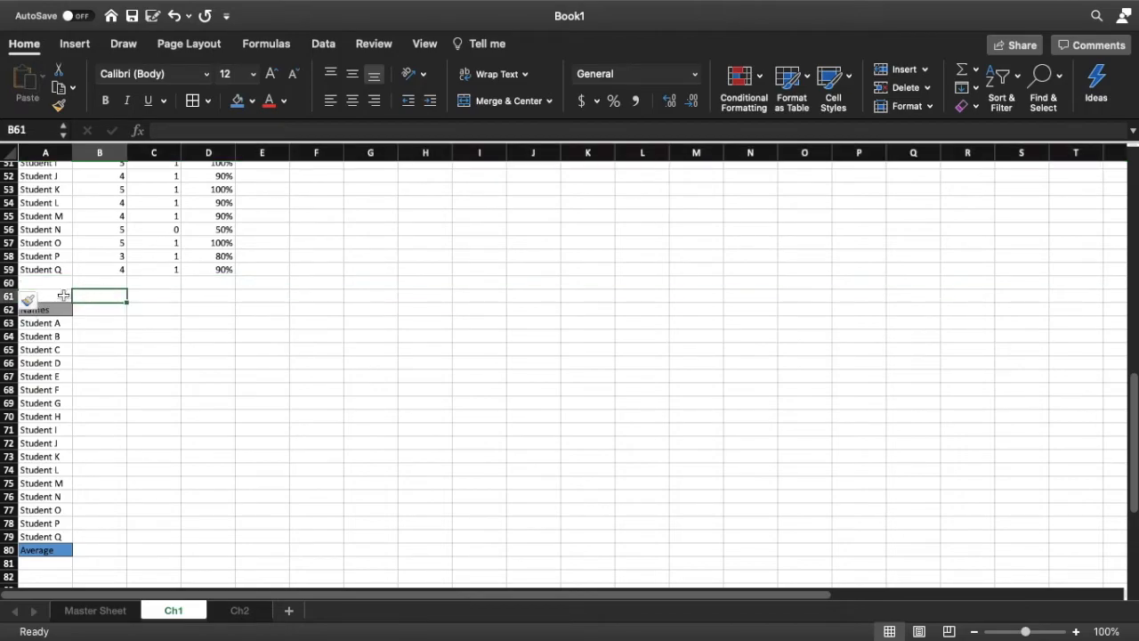
drag(63, 296, 908, 296)
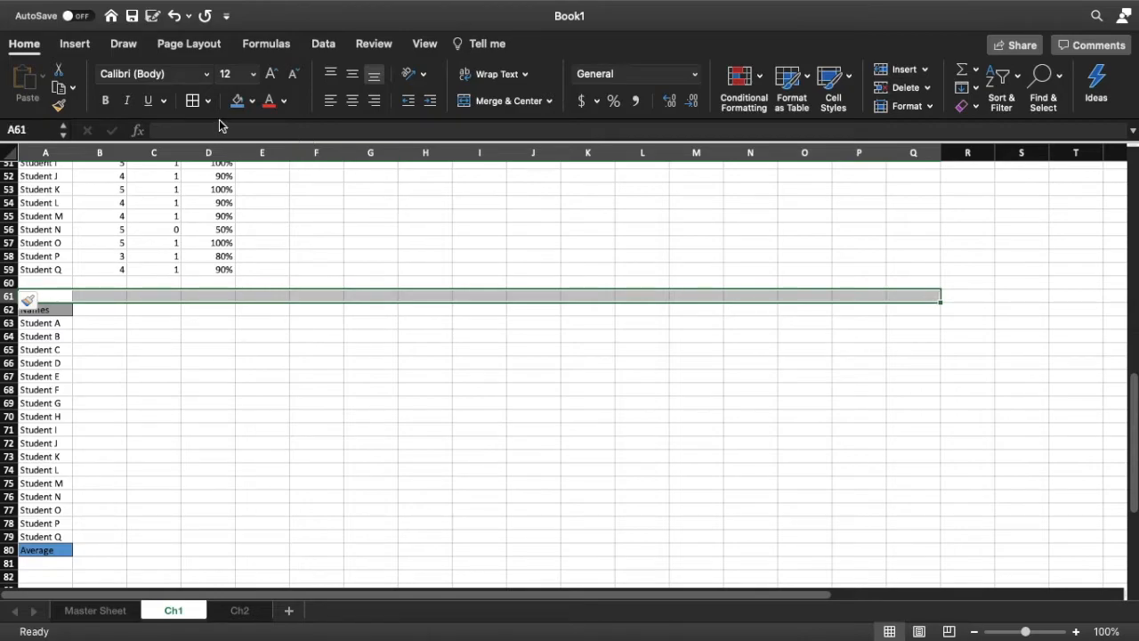
click(251, 100)
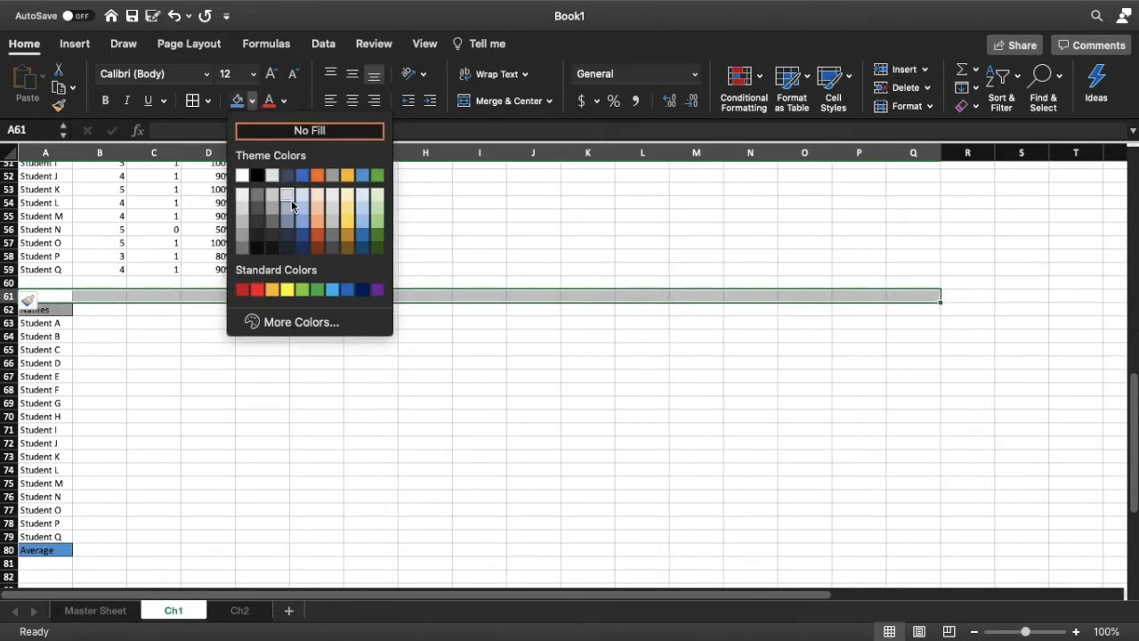
click(347, 175)
click(499, 102)
Enter the title Test 1 in the merged gold banner in row 61
double_click(361, 298)
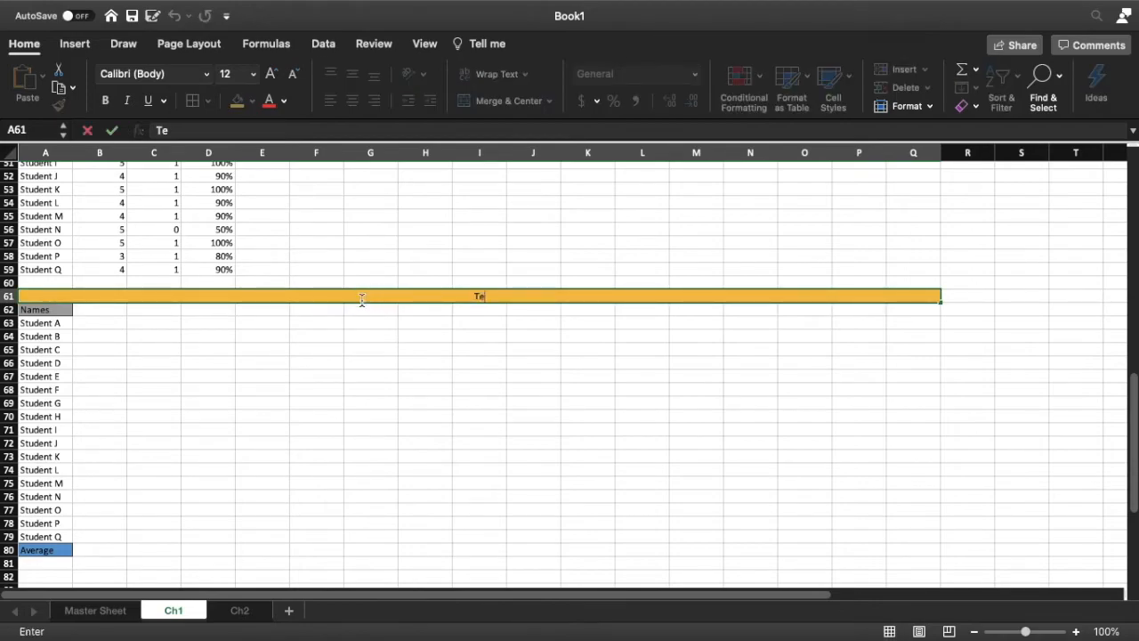
text(1)
key(Return)
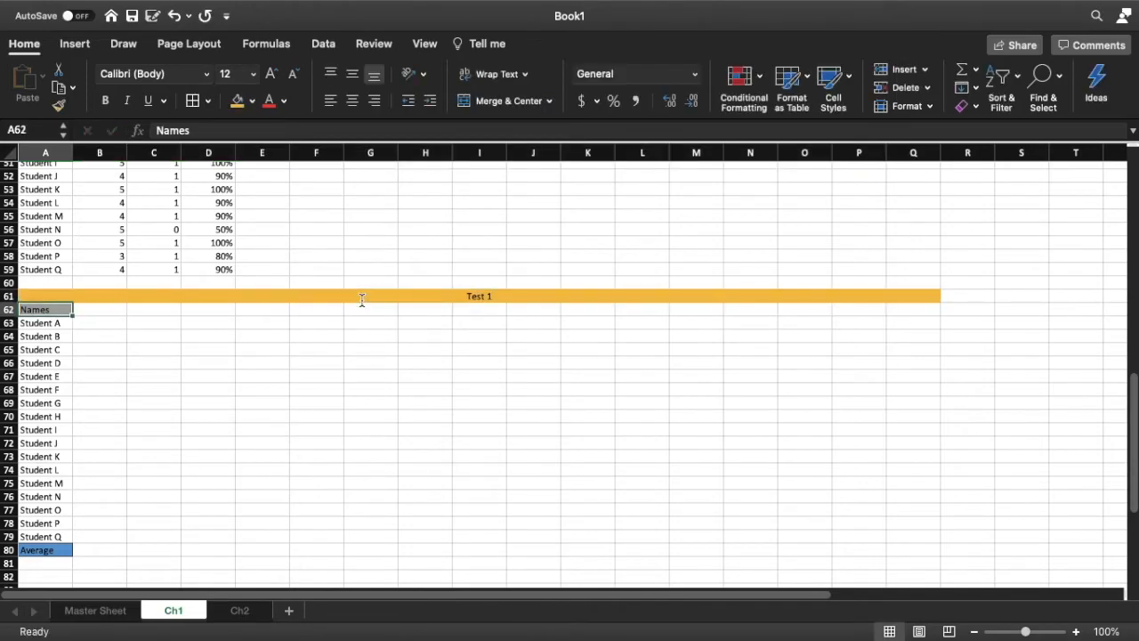
click(337, 340)
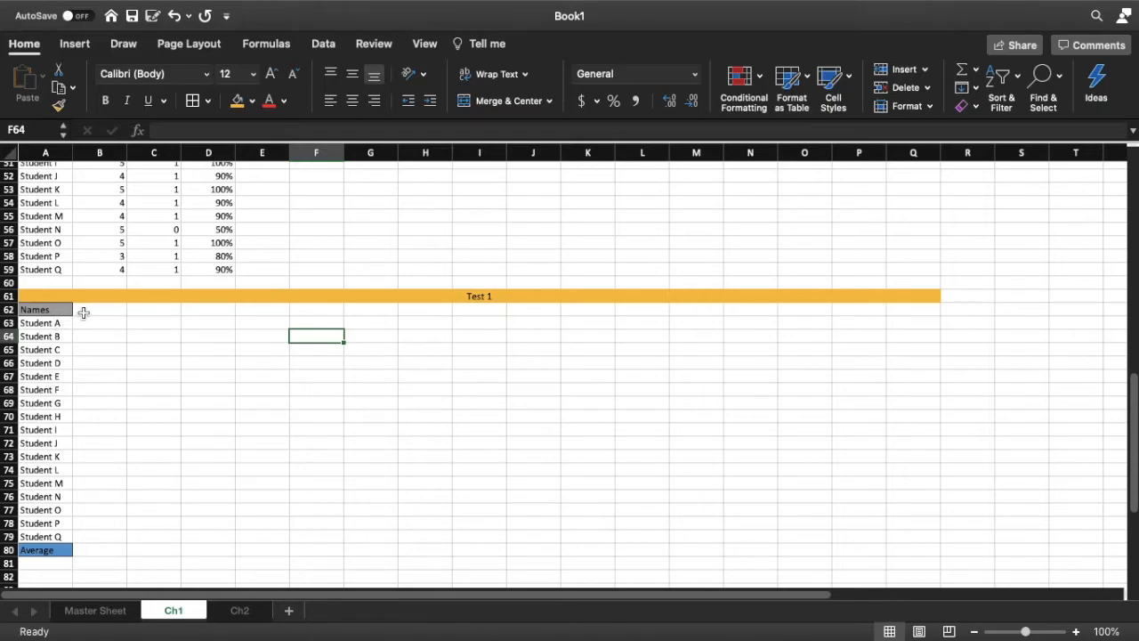
drag(41, 323, 45, 537)
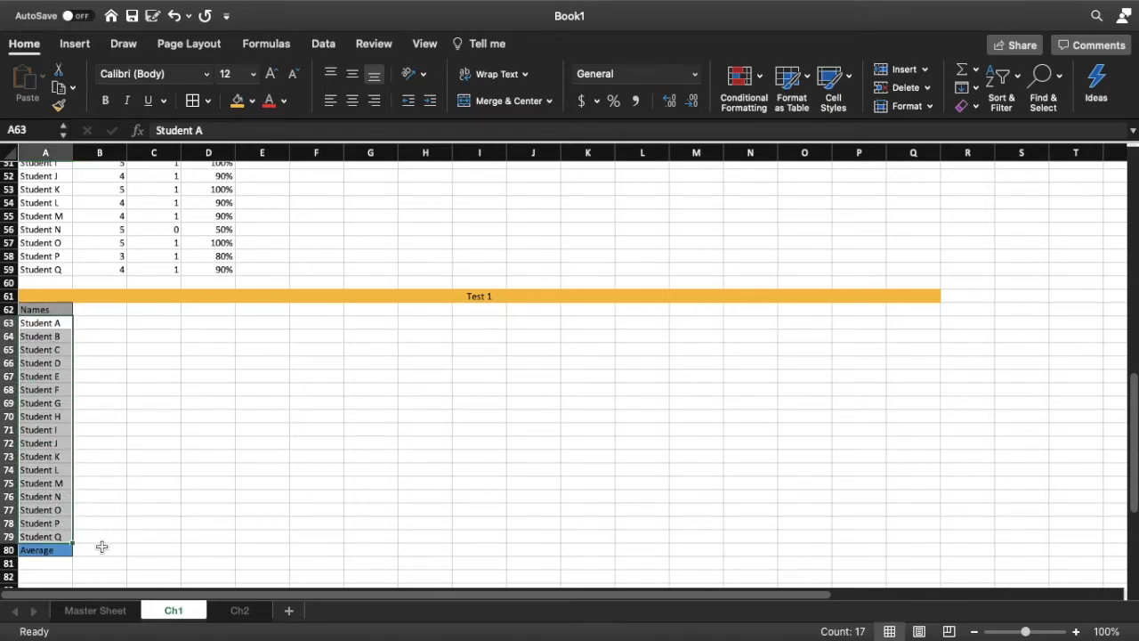
click(101, 547)
Enter the question headers Q1, Q2, Q3, Q4 and Q5 in B62:F62 beside the Names header
click(104, 308)
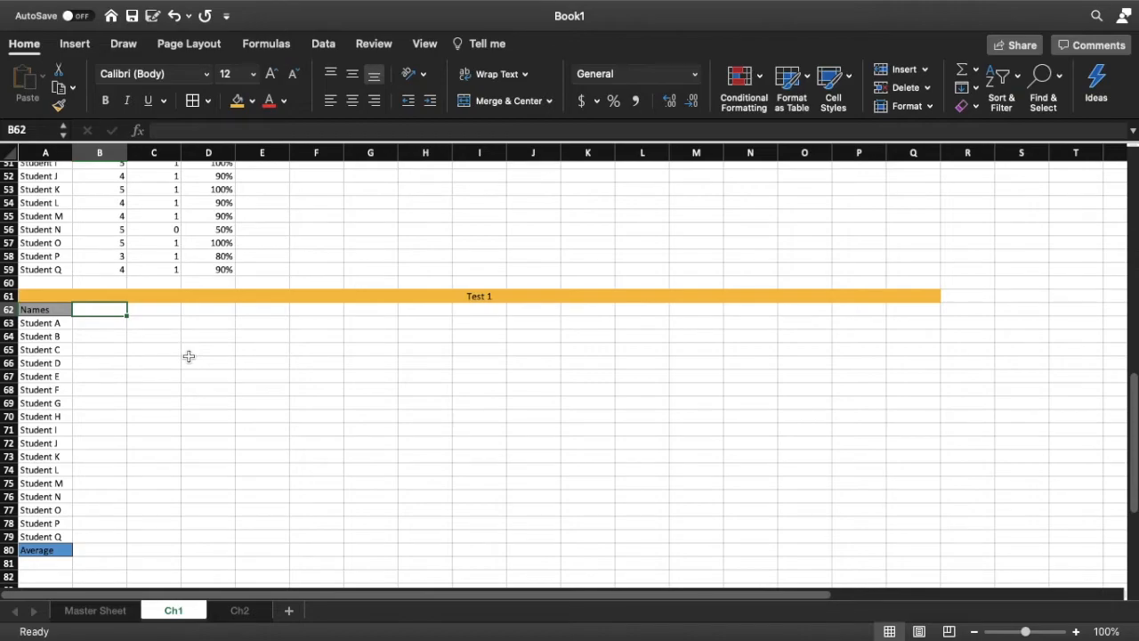
text(Q1)
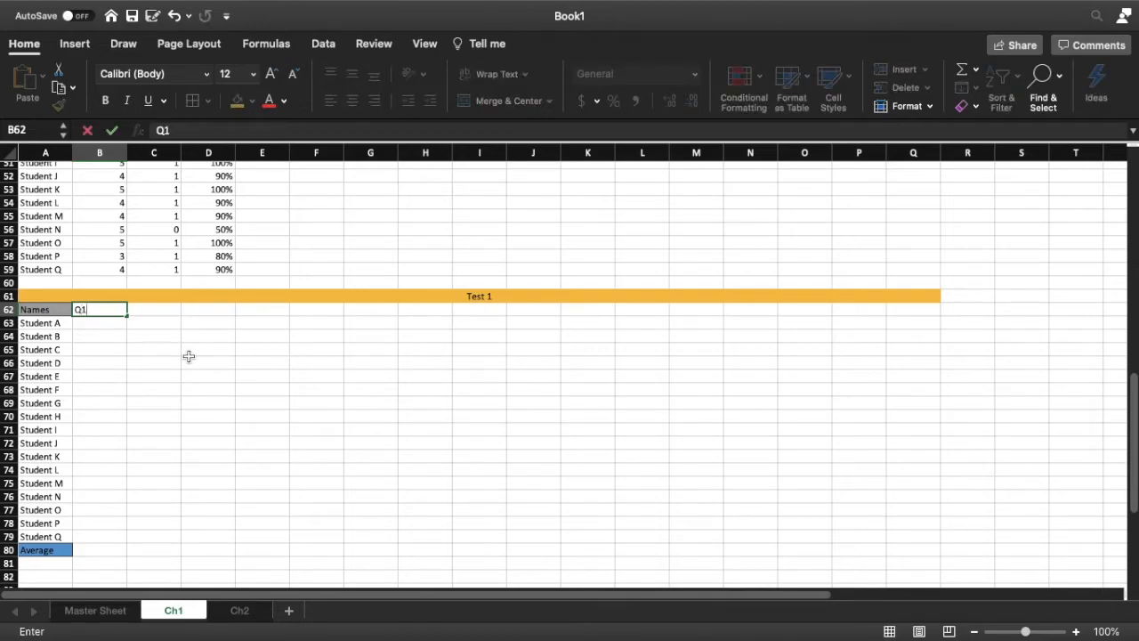
key(Tab)
text(Q2)
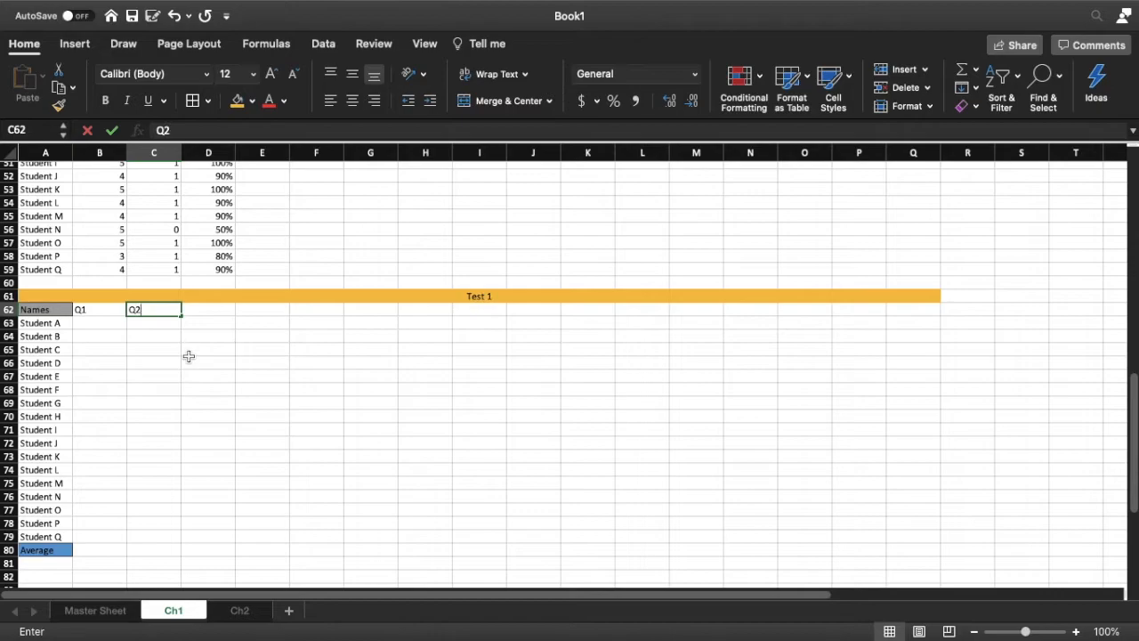
key(Tab)
text(Q)
key(Tab)
text(Q4)
key(Tab)
text(Q5)
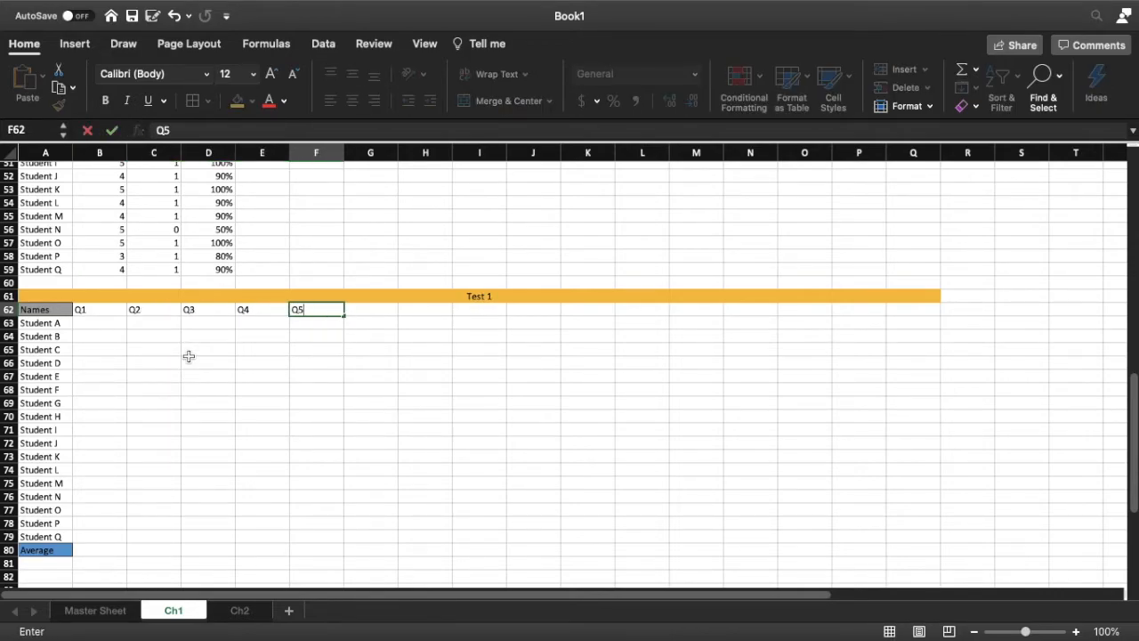
key(Tab)
Extend the question headers across row 62 through Q15 in P62, keeping the existing cell contents in place
drag(111, 311, 870, 313)
click(875, 326)
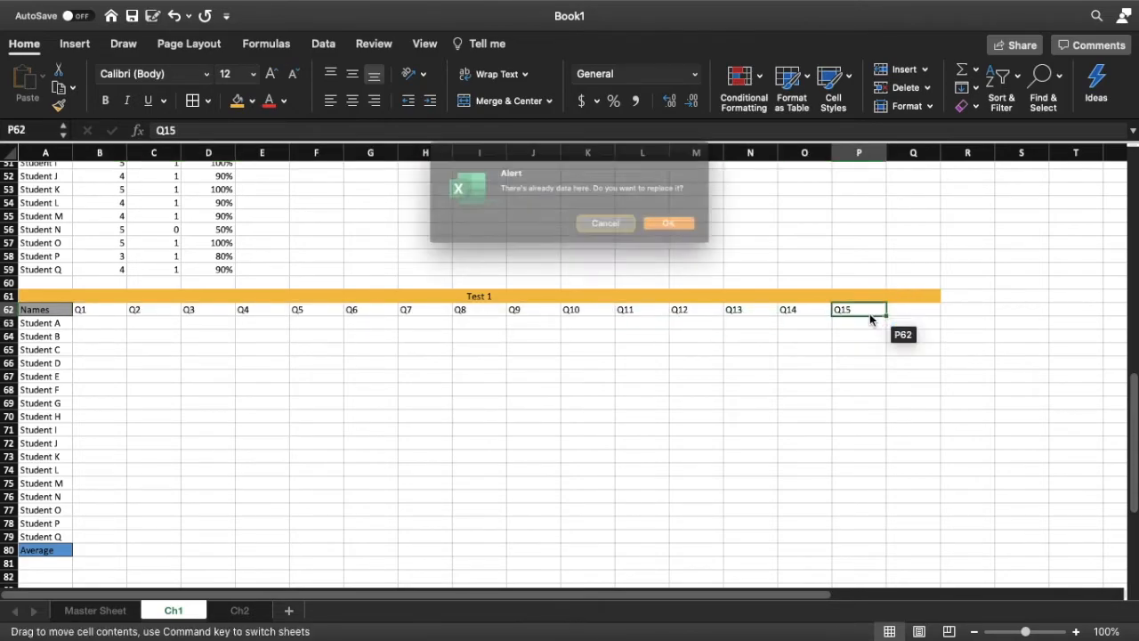
click(615, 232)
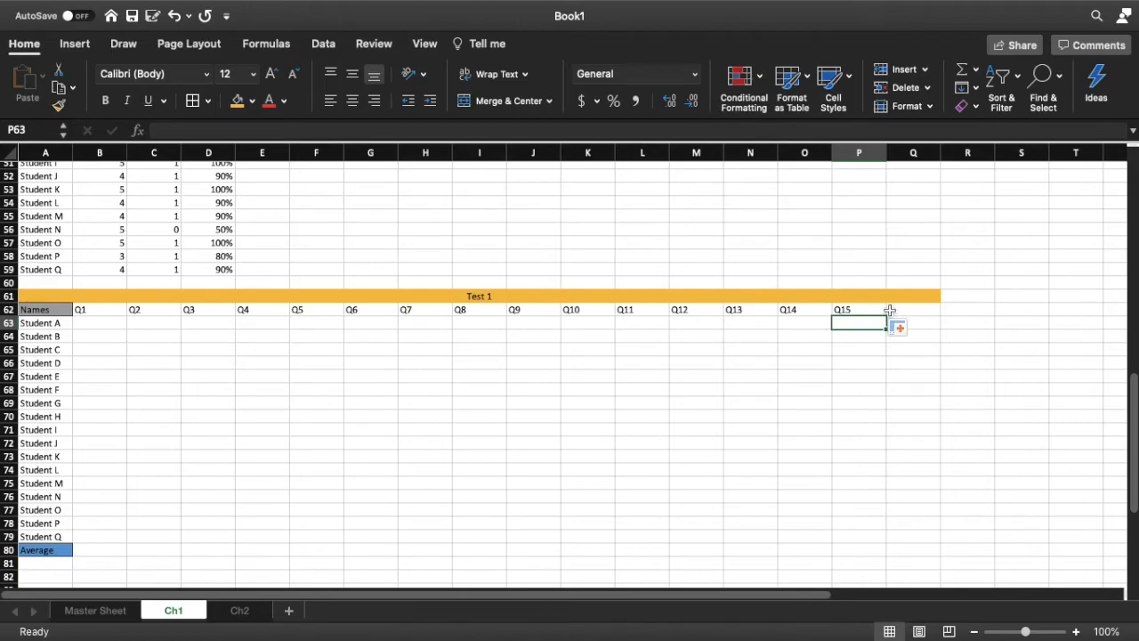
click(111, 324)
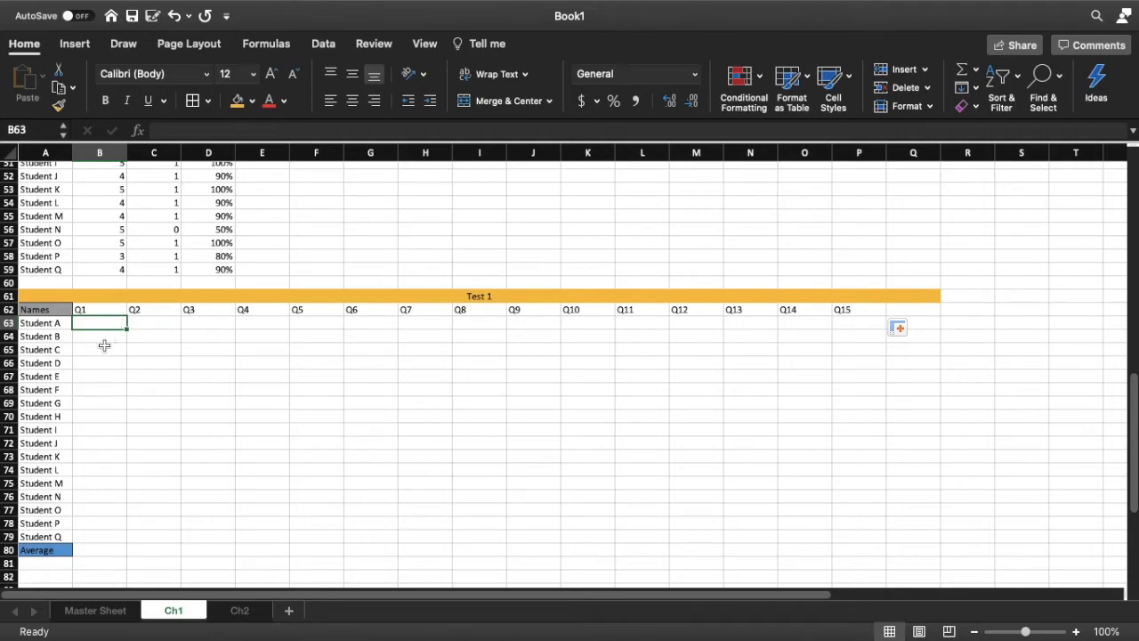
Add a Total header in Q62 after the Q15 column
click(924, 311)
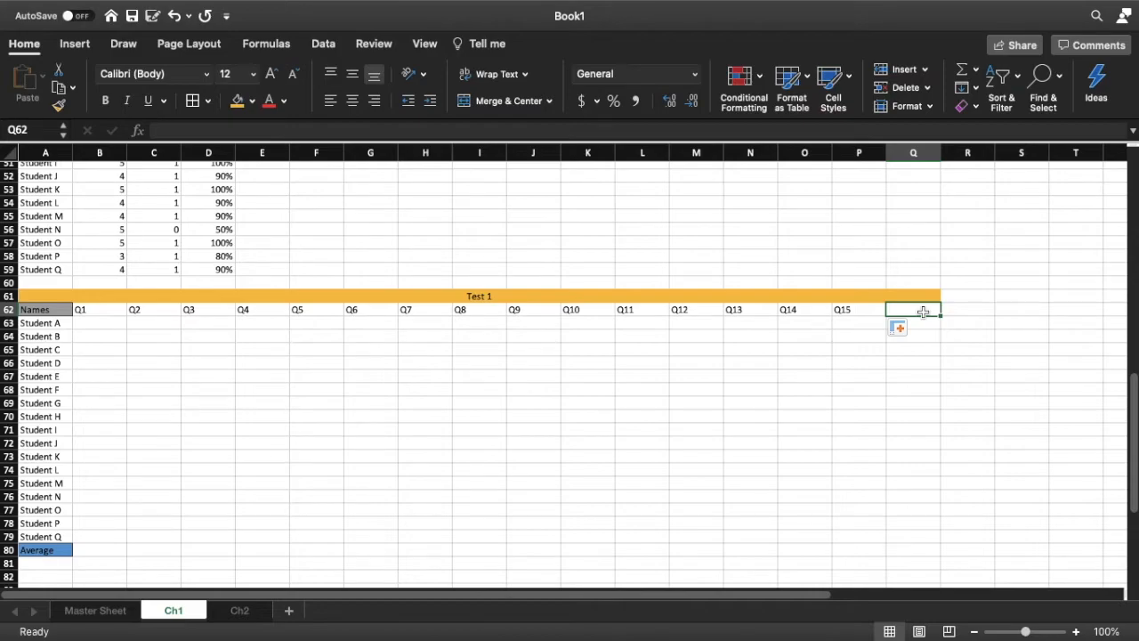
text(Total)
key(Tab)
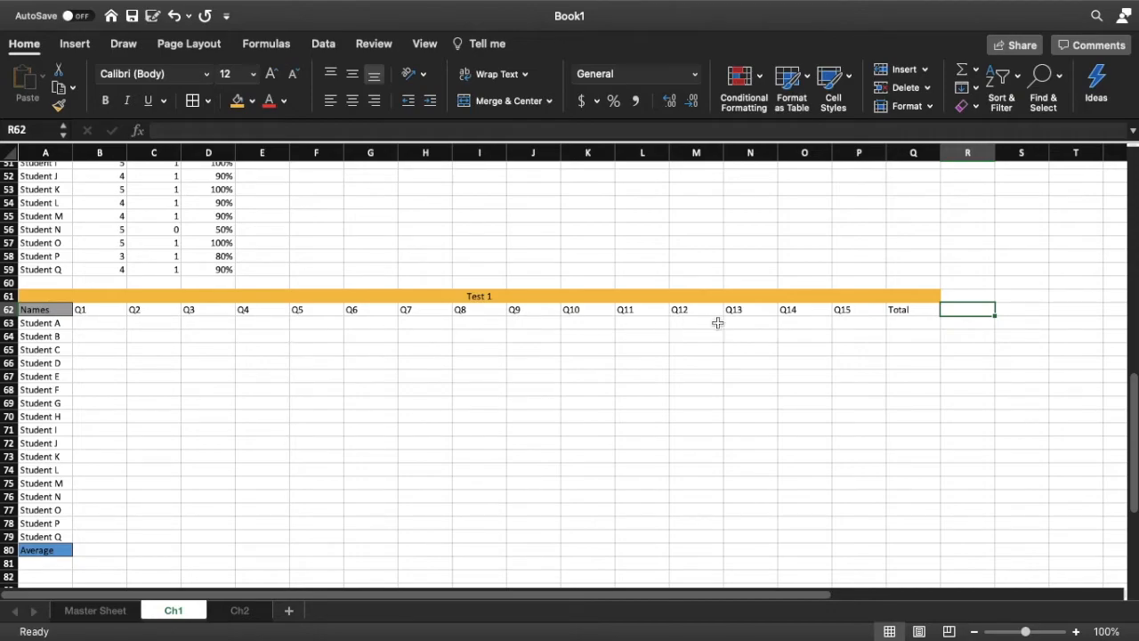
Sum B63:P63 in Q63 for Student A and fill the formula down through Q79
click(906, 324)
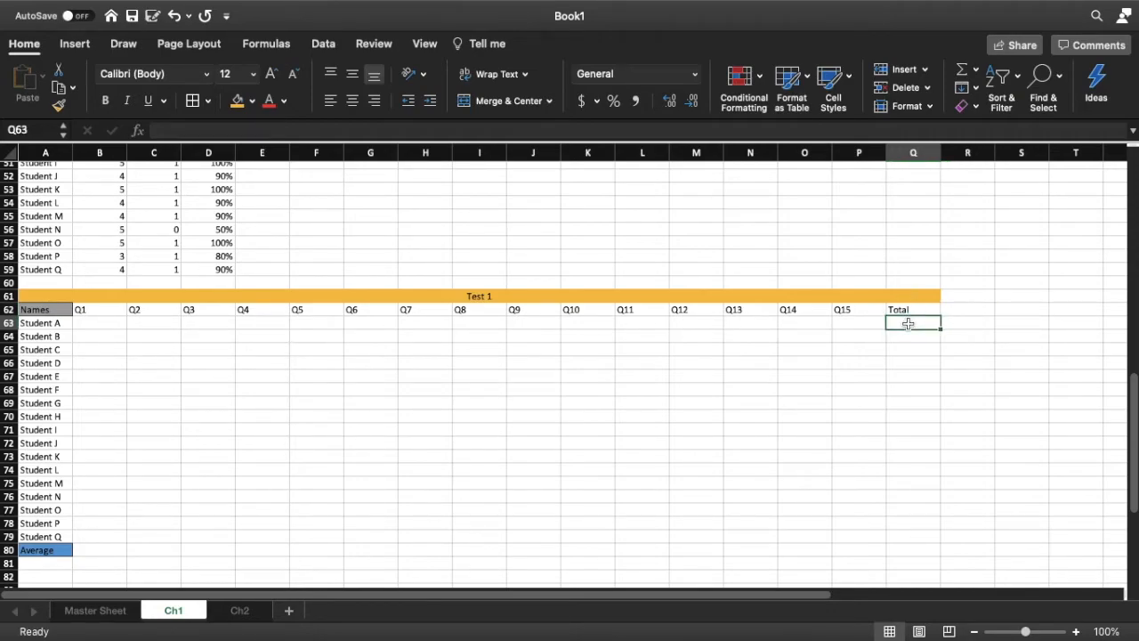
text(=)
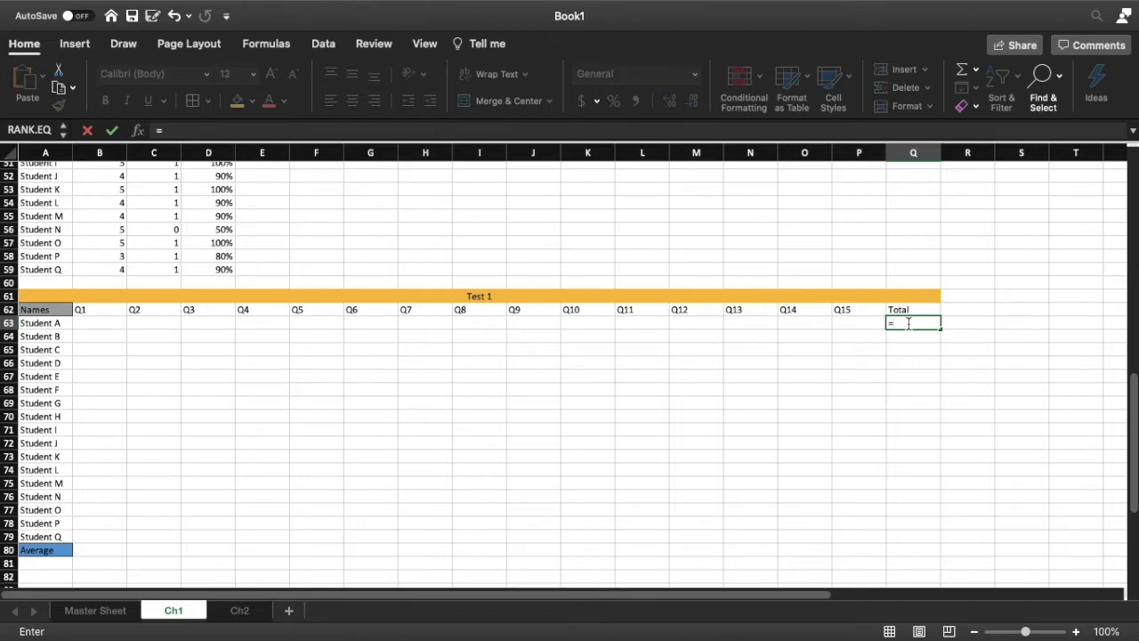
text(sum)
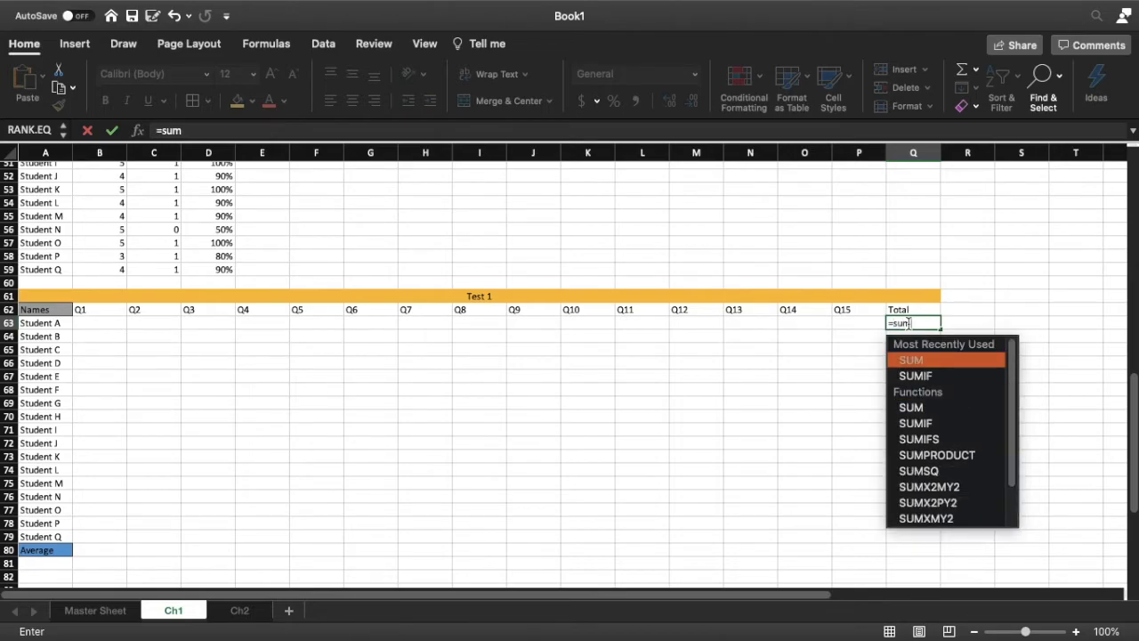
text(()
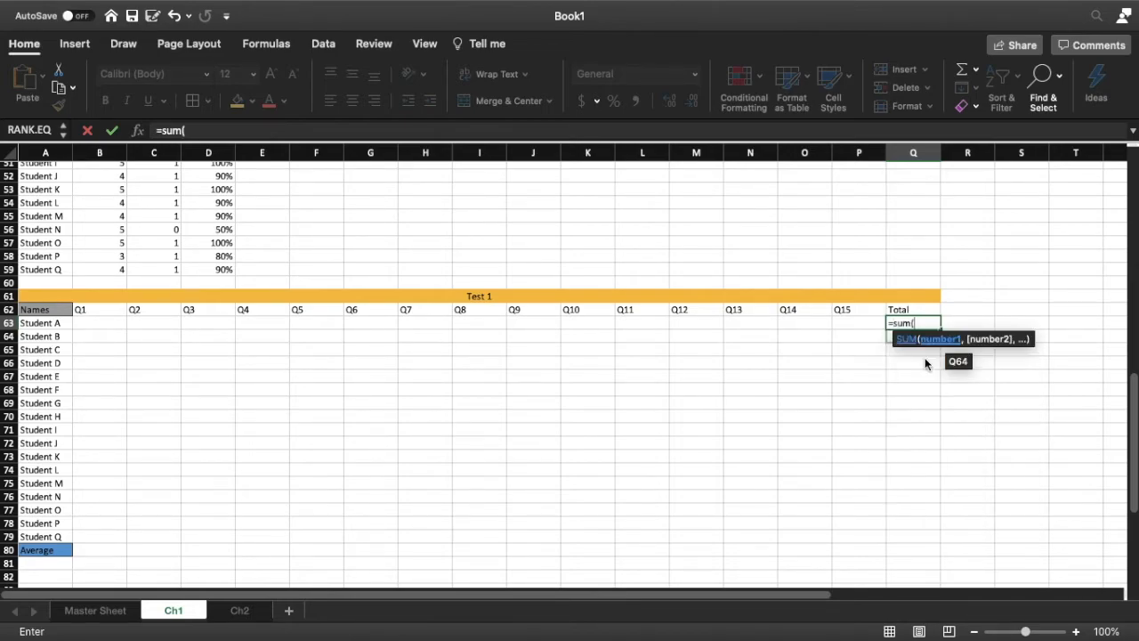
drag(127, 328, 842, 324)
key(Return)
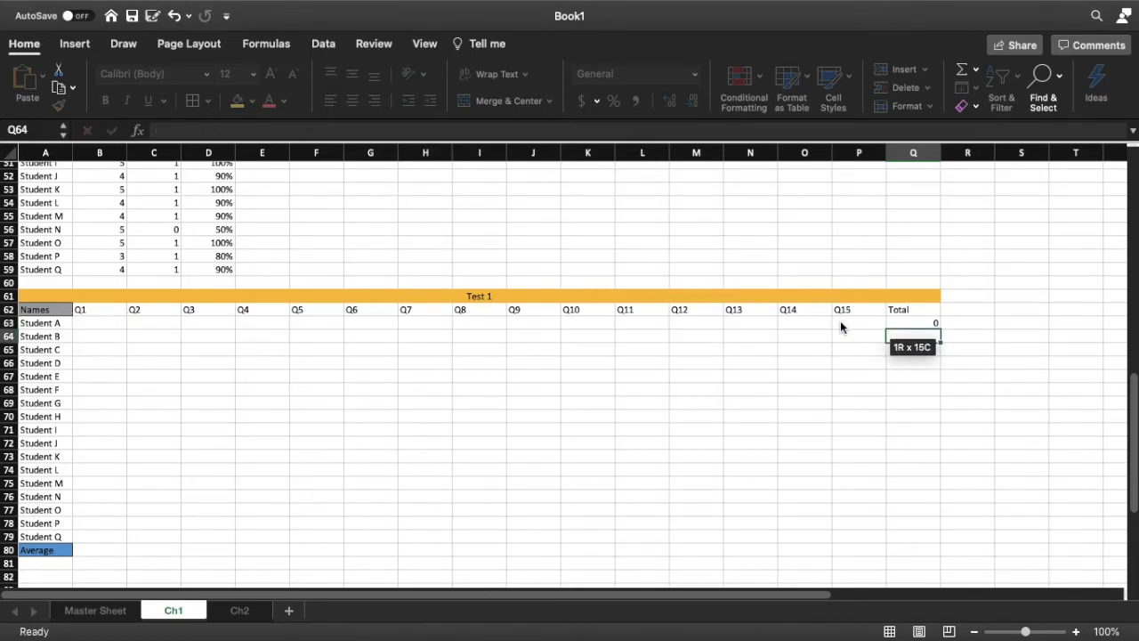
click(902, 320)
drag(942, 329, 961, 538)
Fill B63:P79 with question scores of 1 or 0 for Students A to Q, varying individual answers between students
click(92, 325)
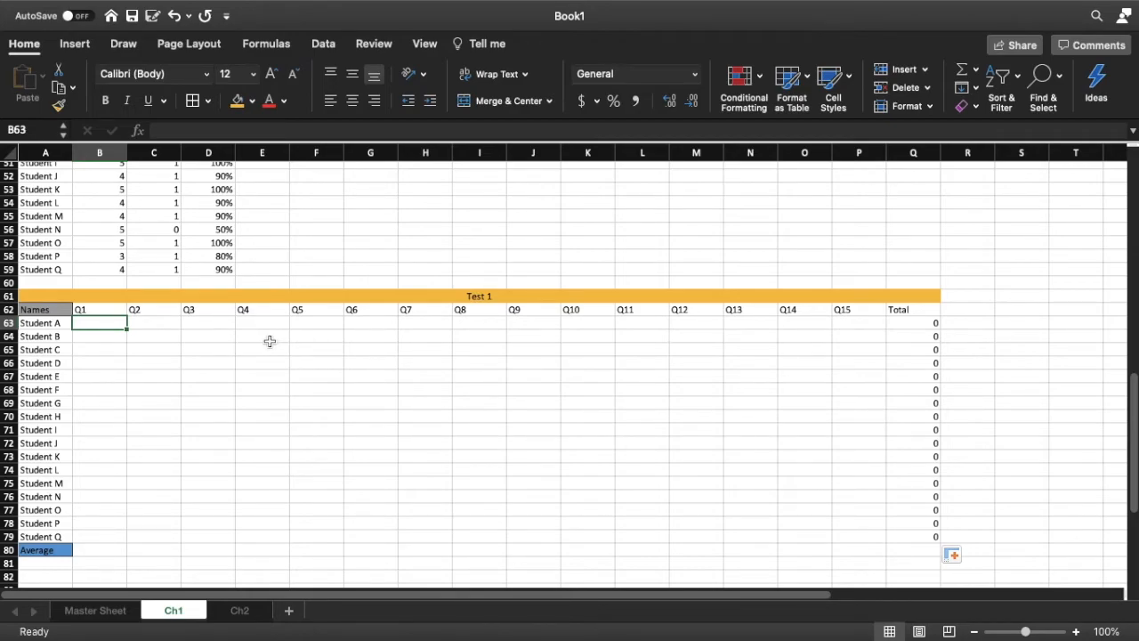
text(1	1	1	1	0	1	1	0	1	1	1	0	1	1	1)
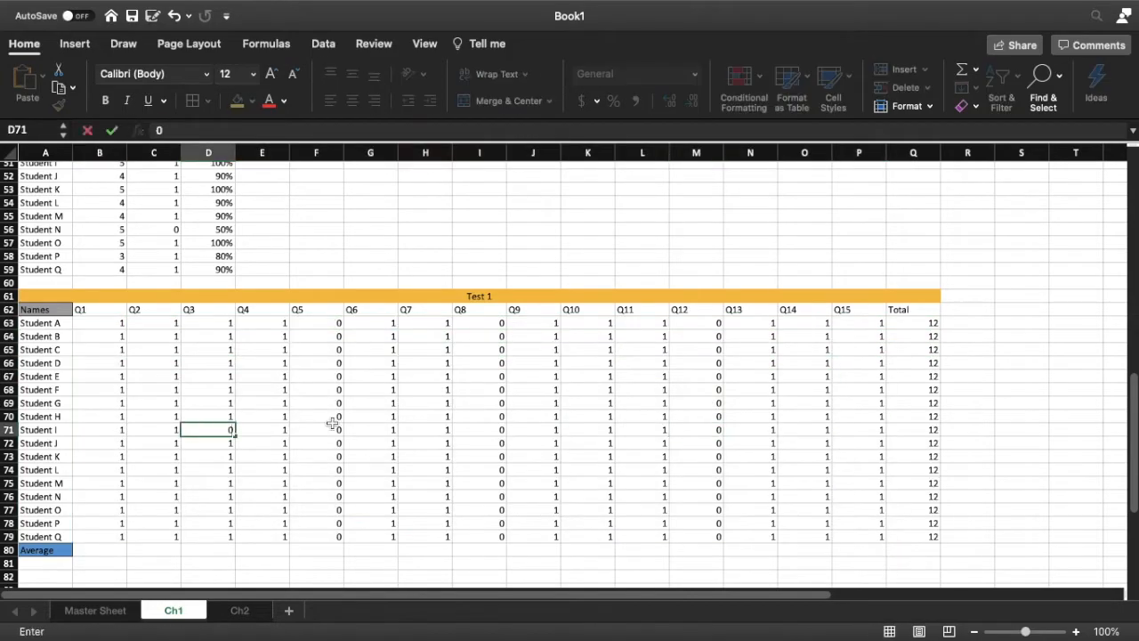
text(0)
click(821, 430)
text(0)
click(317, 390)
text(1)
click(641, 455)
text(1)
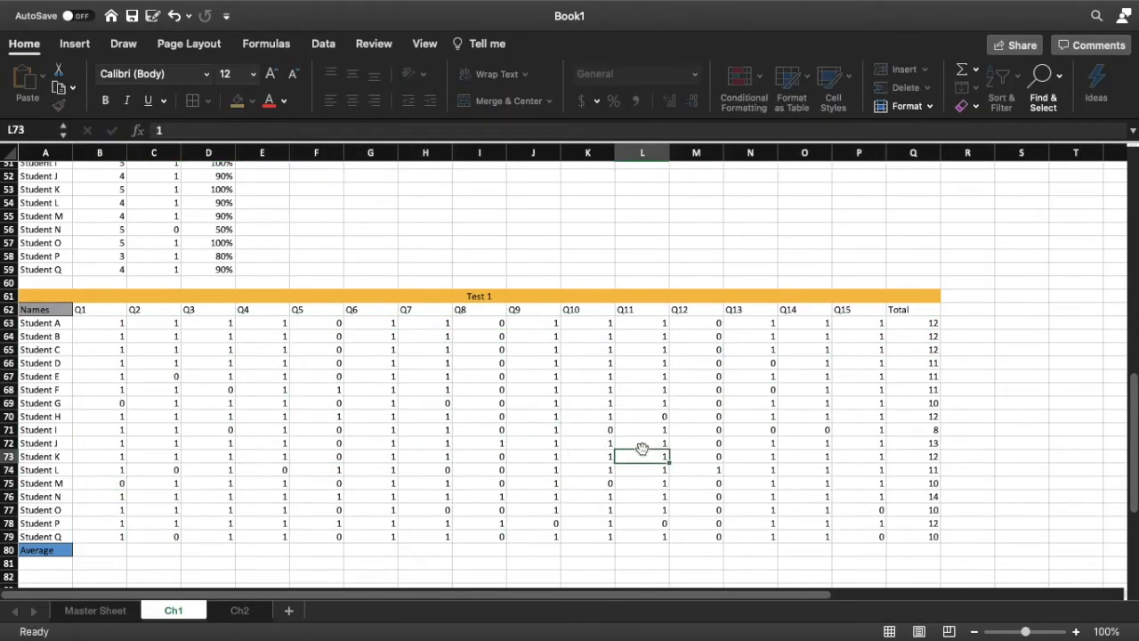
Look over the totals in Q63:Q79 and add a RAW header in R62
drag(917, 326, 927, 536)
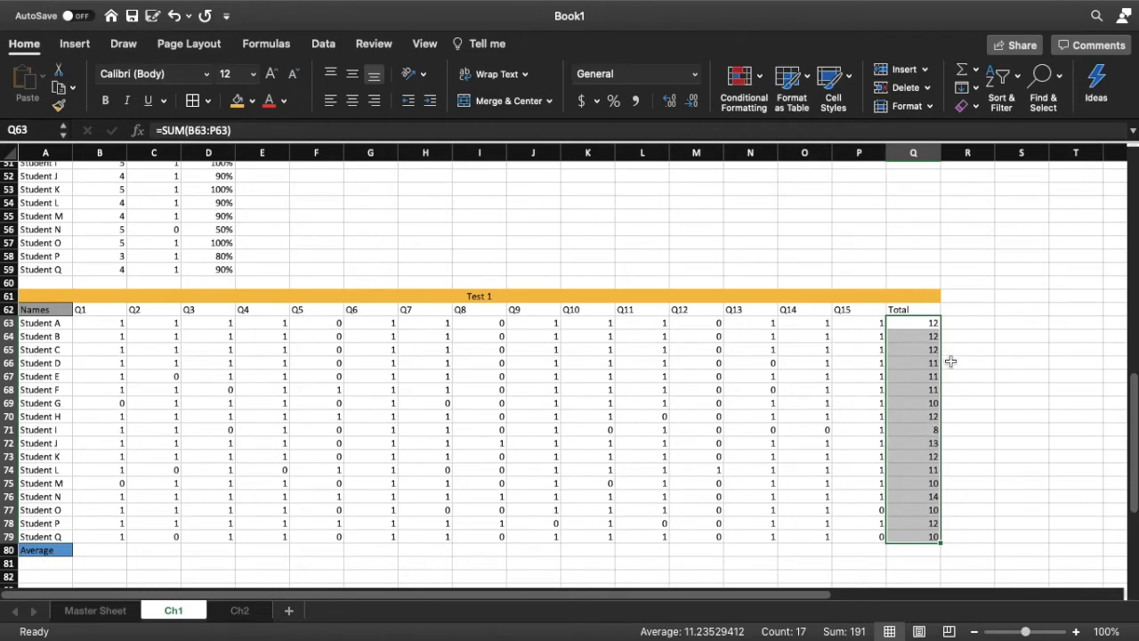
click(963, 310)
text(RA)
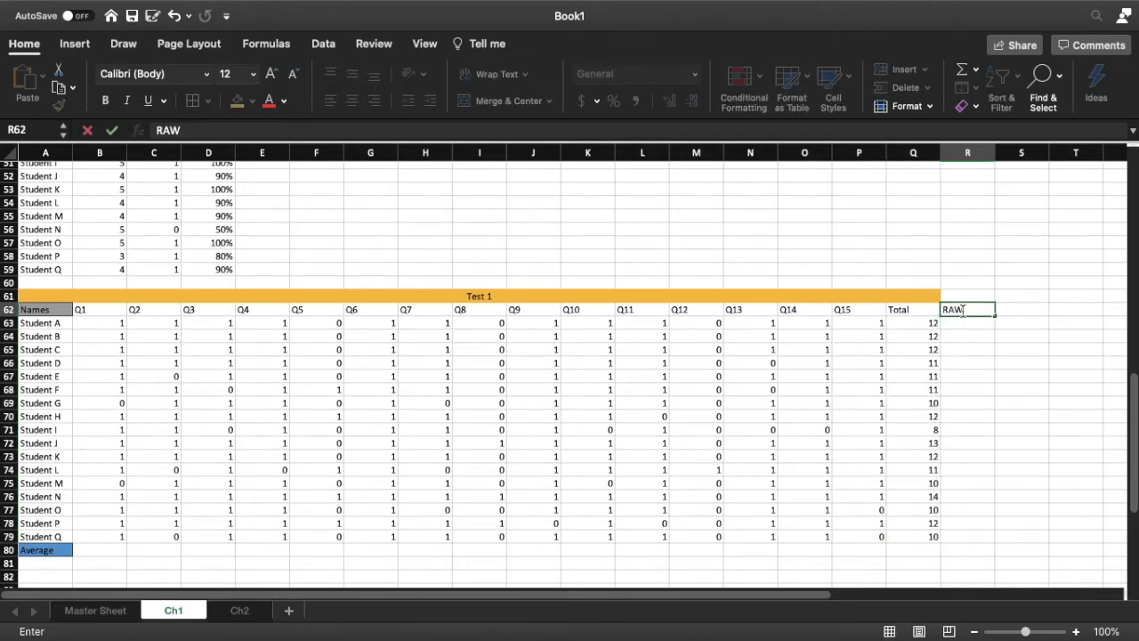
text(W)
key(Return)
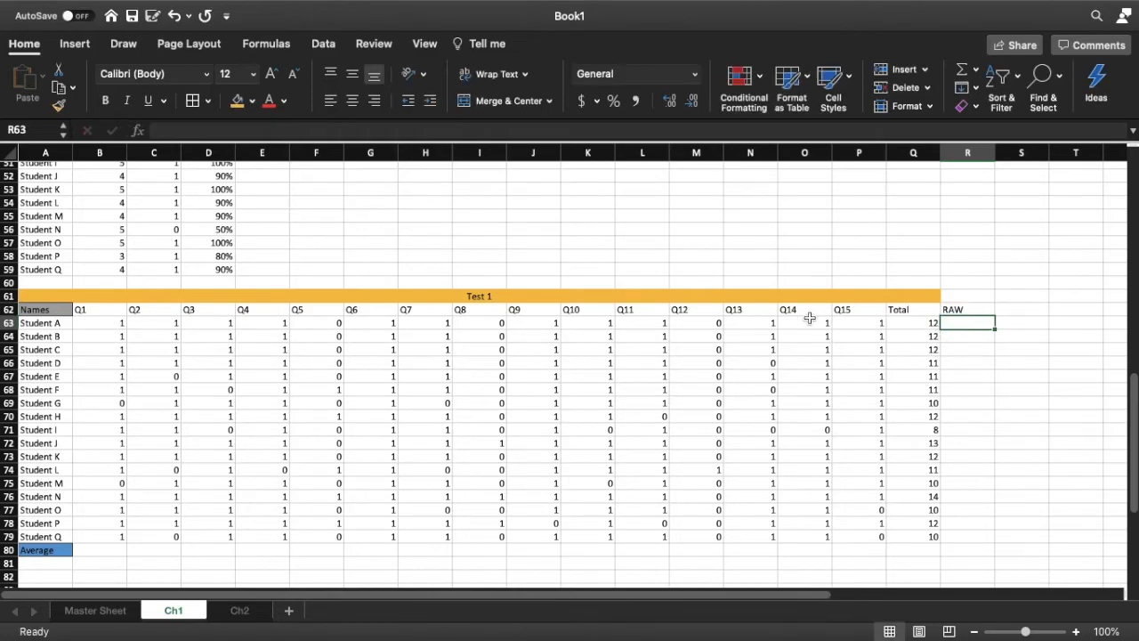
Calculate Student A's raw score in R63 with the formula =Q63/15
text(=)
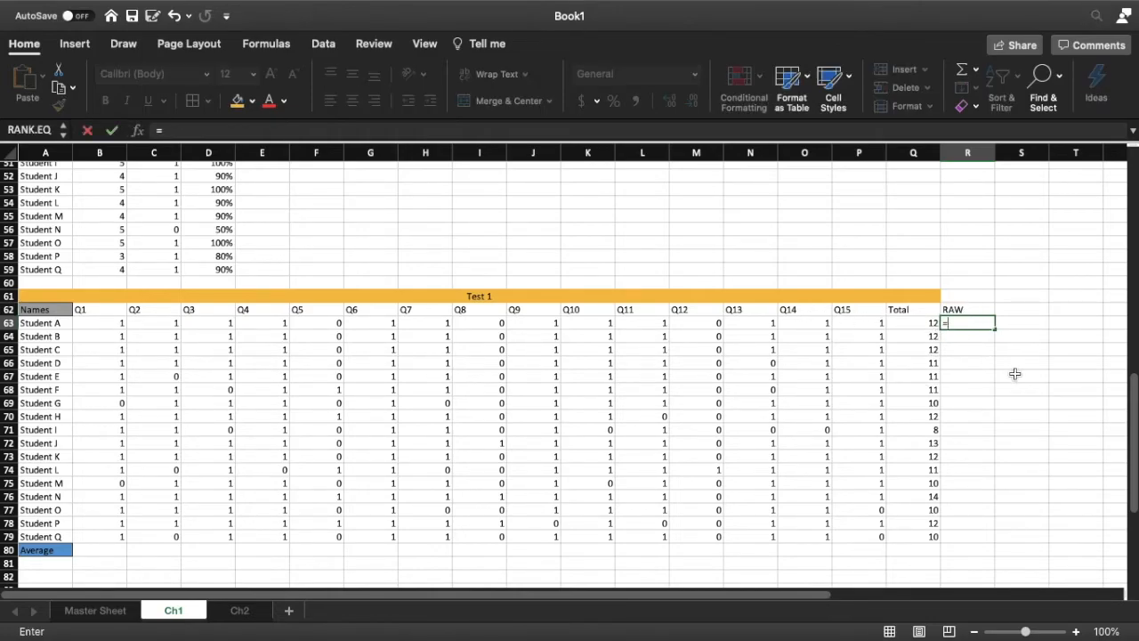
click(920, 324)
text(/)
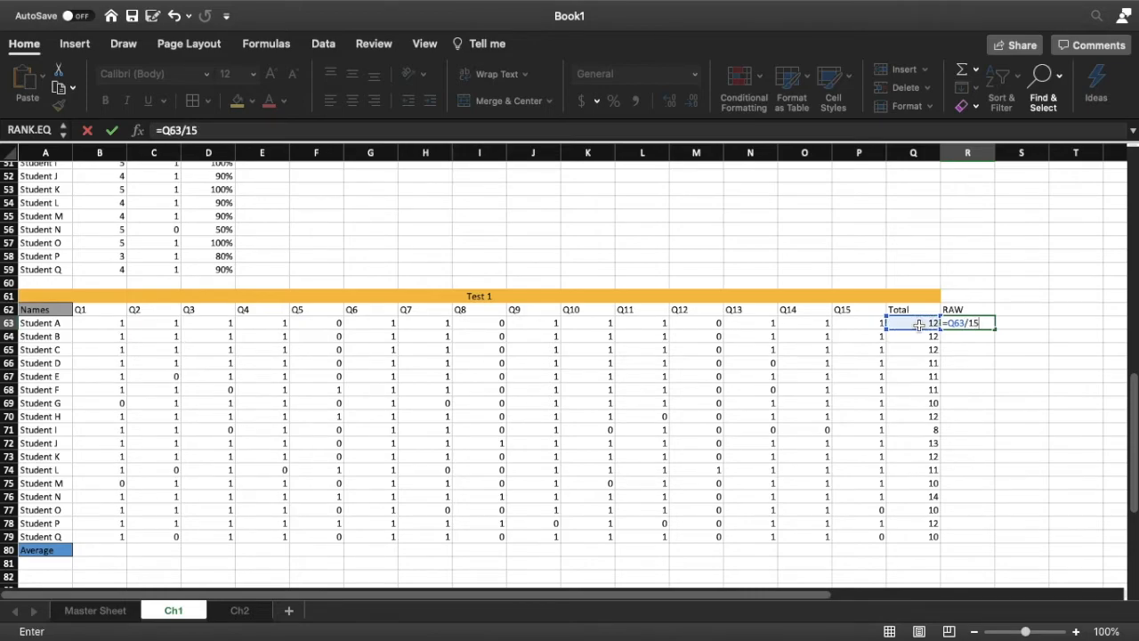
text(15)
key(Return)
click(982, 326)
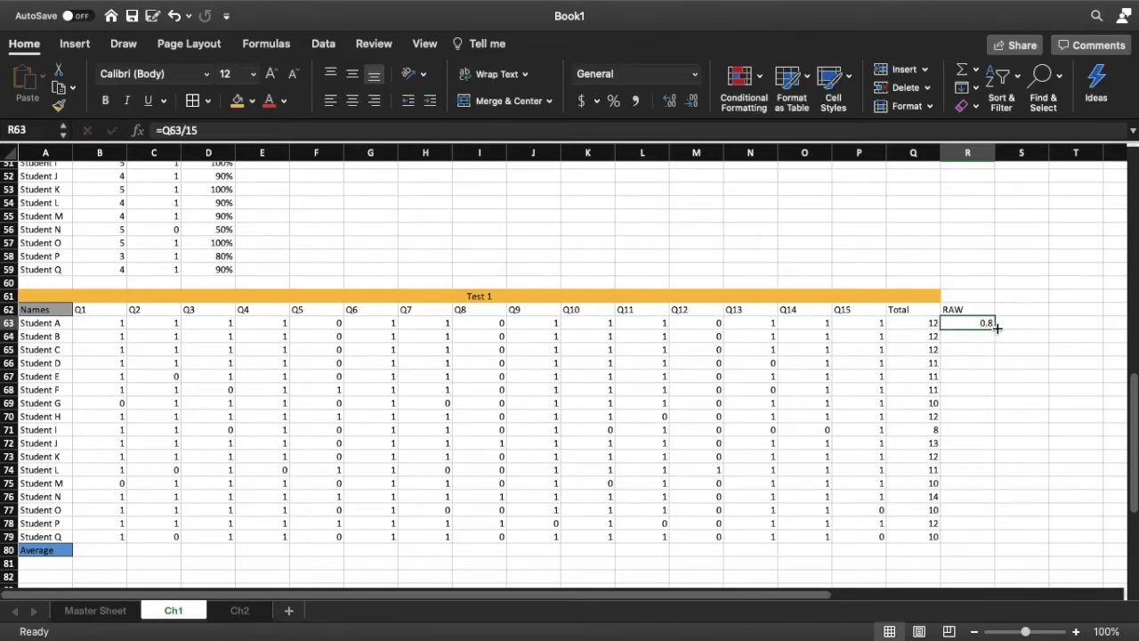
Enter the test's possible points, 15, in R61 above the RAW header
click(961, 295)
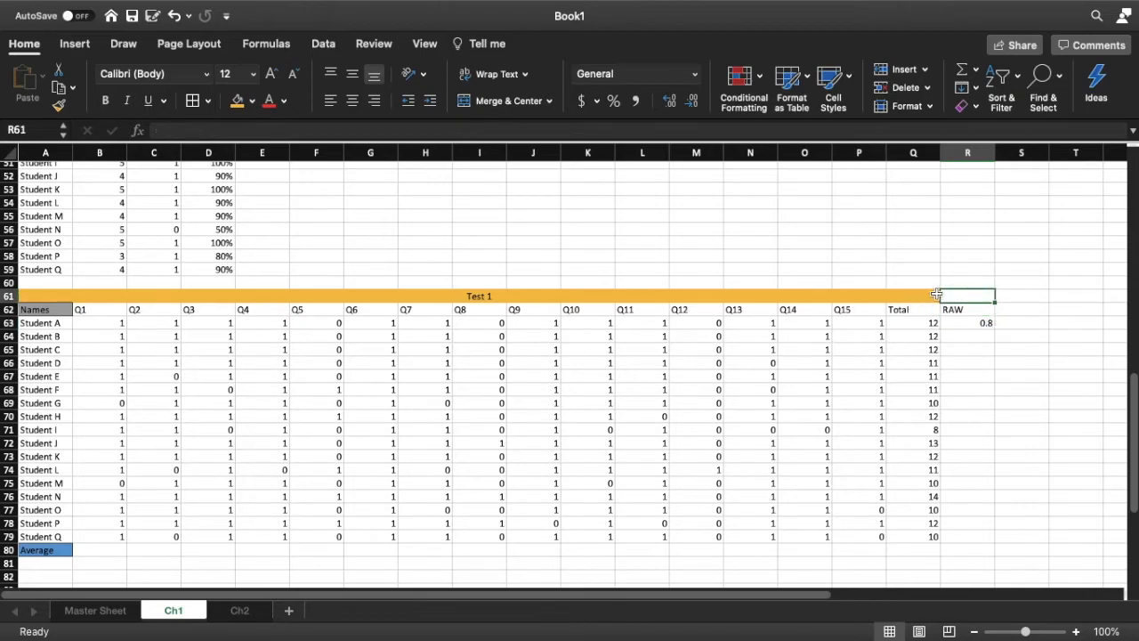
click(937, 295)
double_click(960, 298)
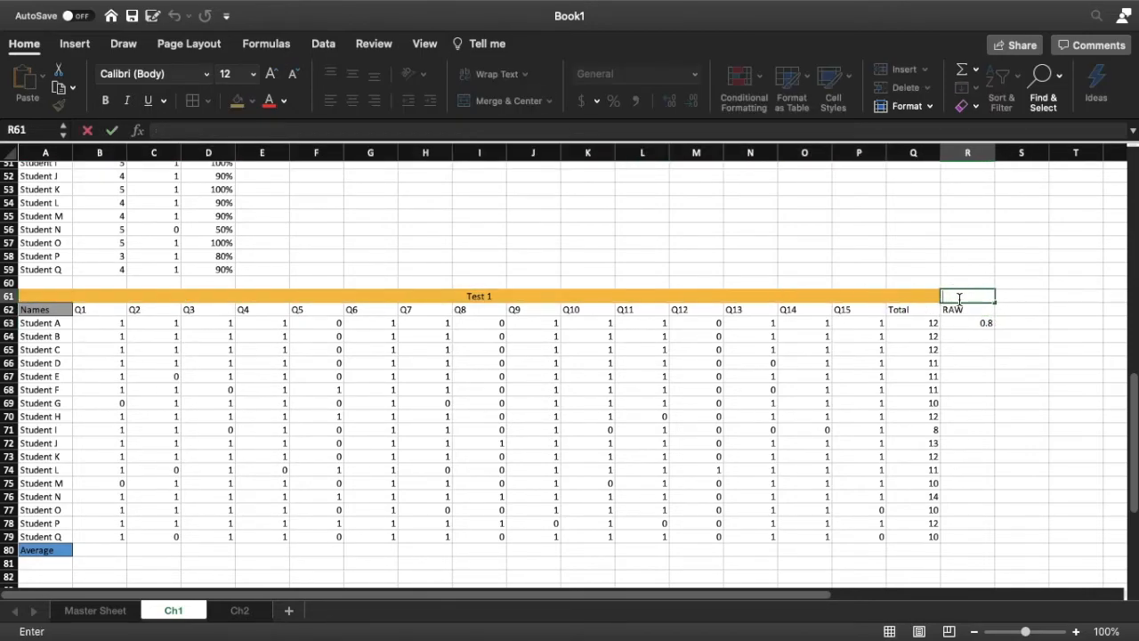
text(15)
key(Return)
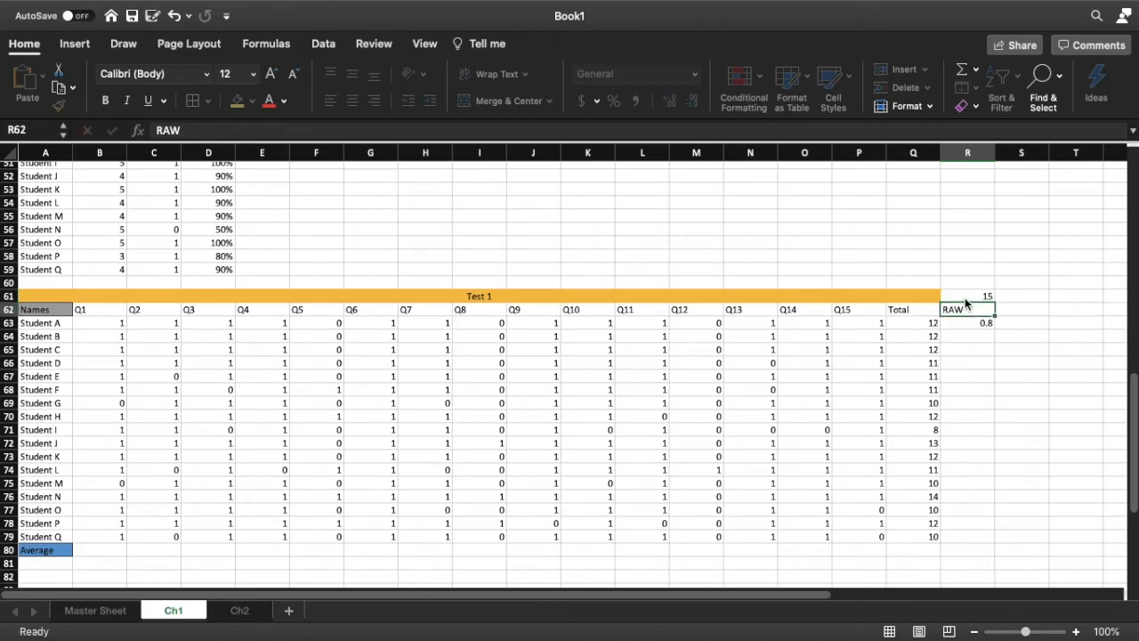
Review how the HW 2 table holds its possible points in C21 above the Total header, for comparison with Test 1
click(223, 200)
scroll(227, 214, down, 3)
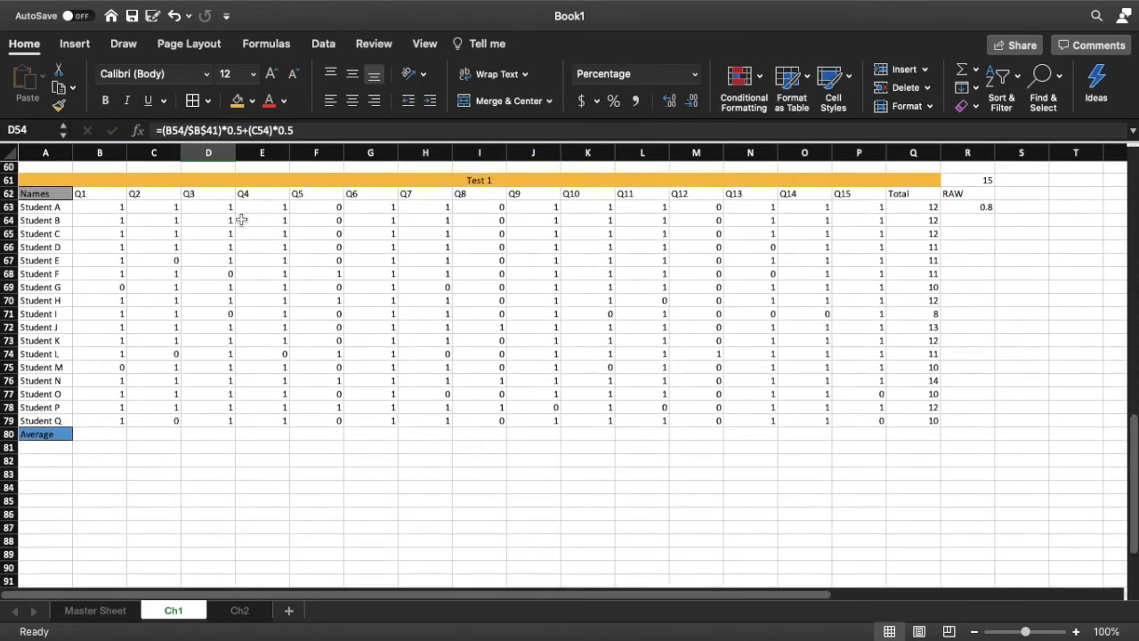
scroll(241, 225, up, 12)
scroll(209, 253, up, 3)
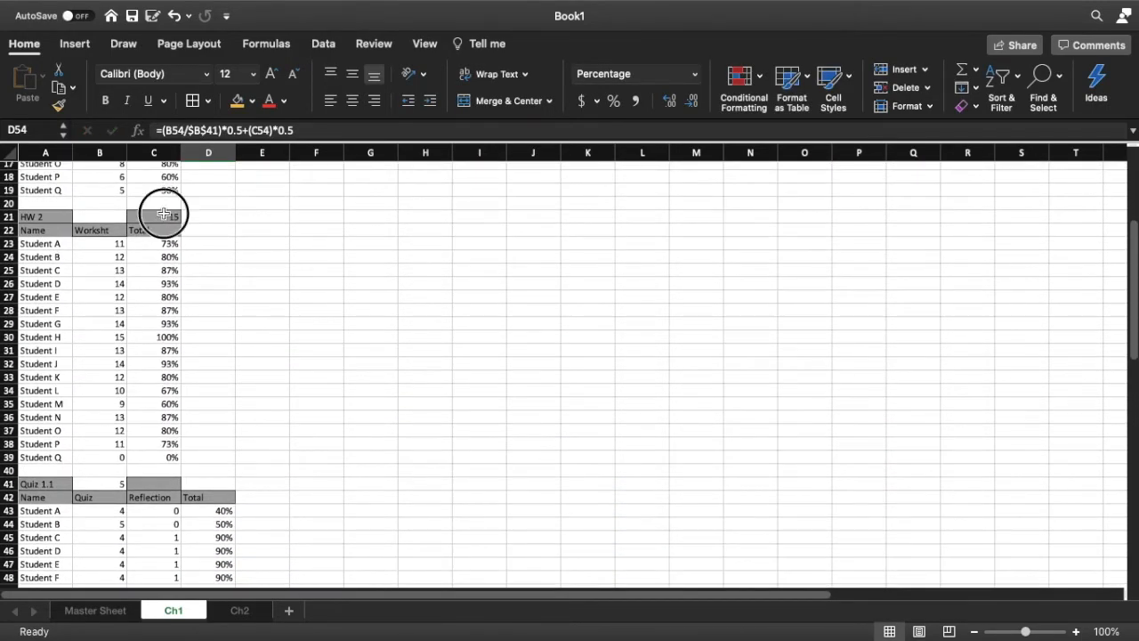
click(162, 217)
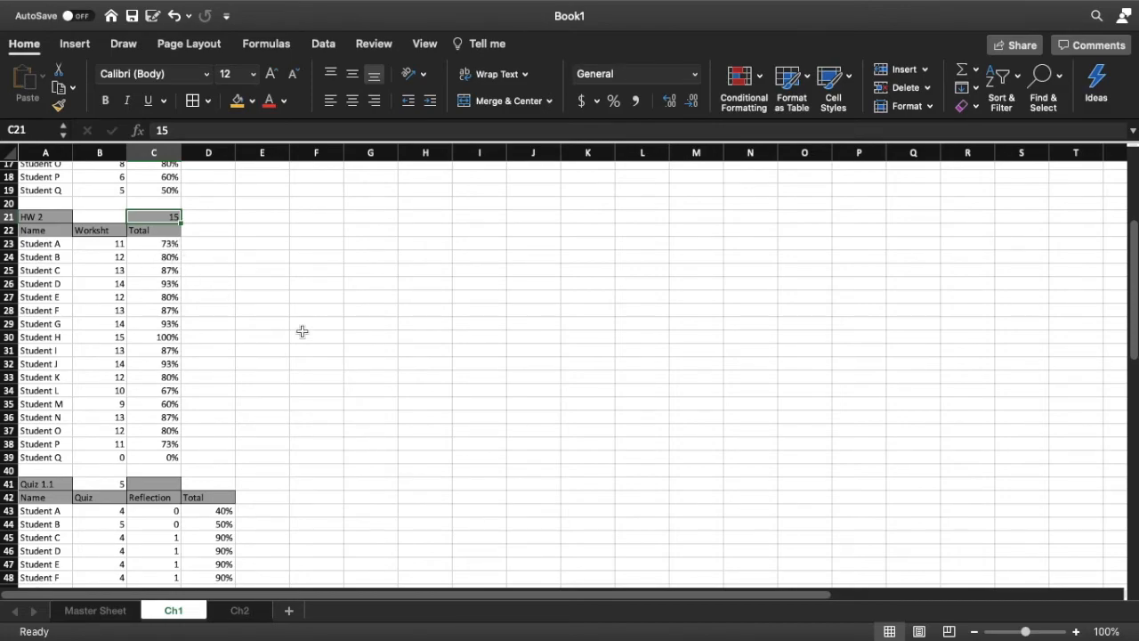
scroll(285, 324, down, 15)
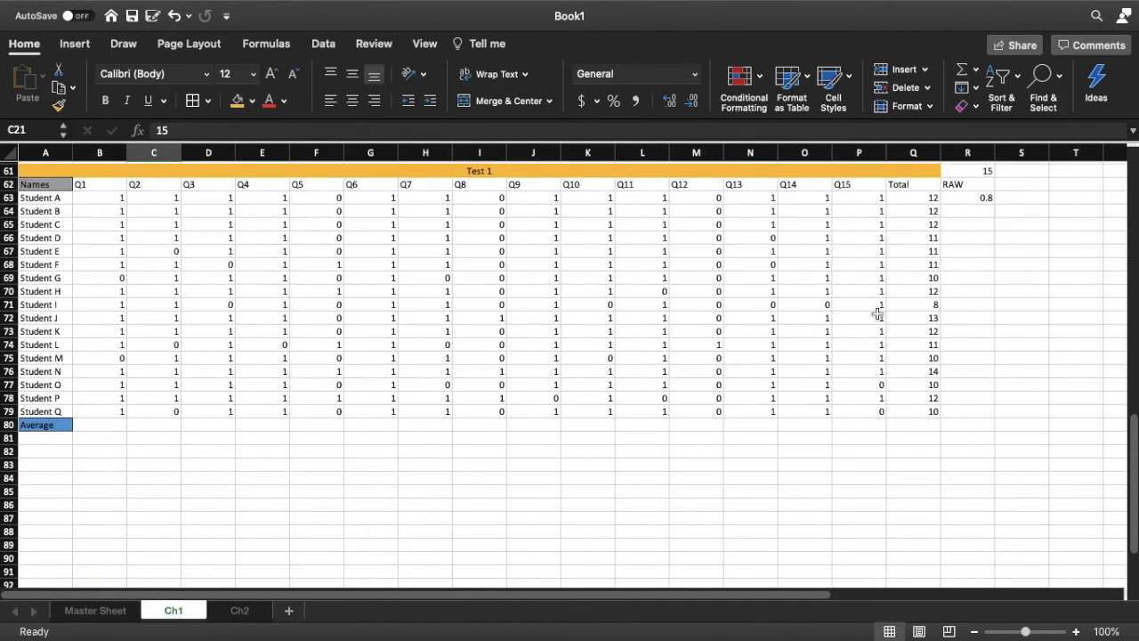
scroll(890, 303, up, 3)
Change Student A's raw score formula in R63 to =Q63/$R$61 so it references the possible points cell
click(972, 235)
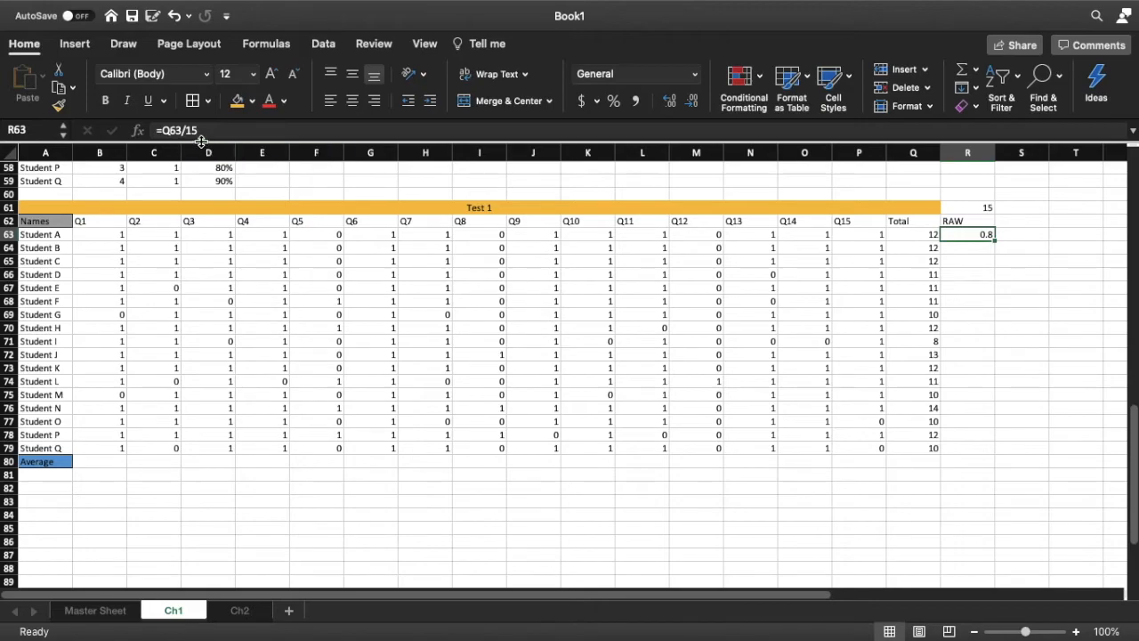
click(970, 211)
click(968, 246)
click(967, 234)
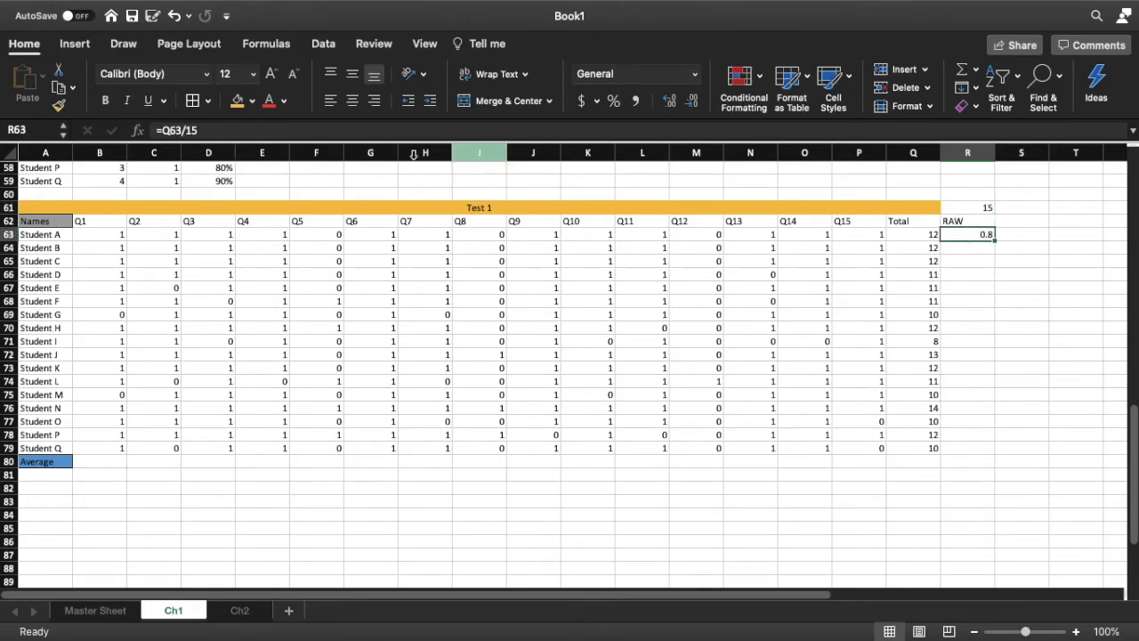
click(246, 130)
key(BackSpace)
key(BackSpace)
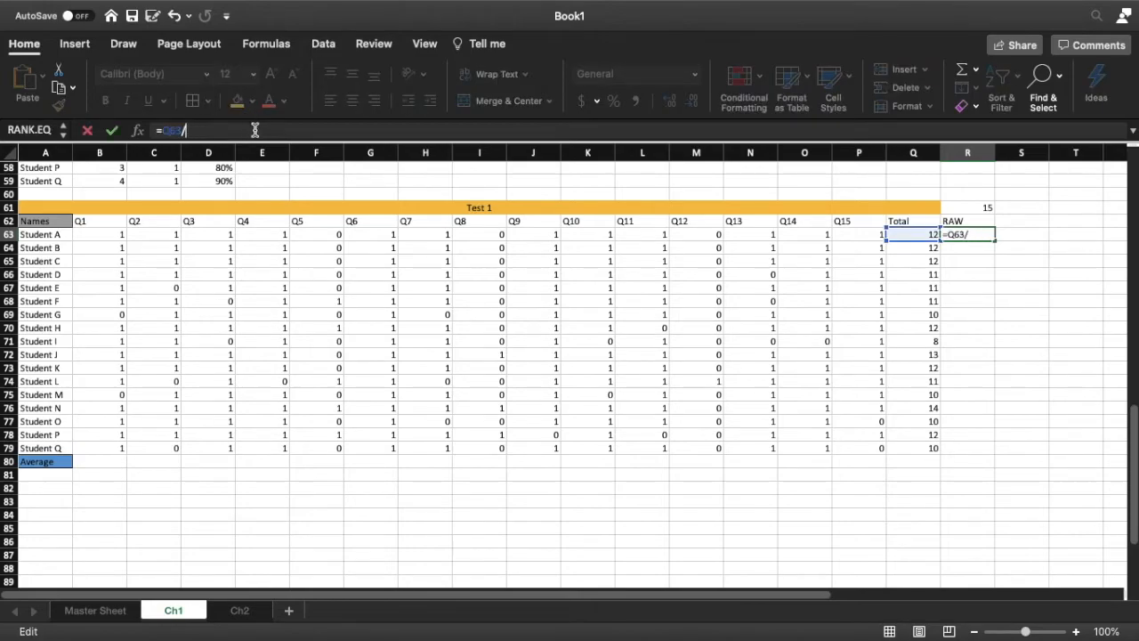
click(960, 208)
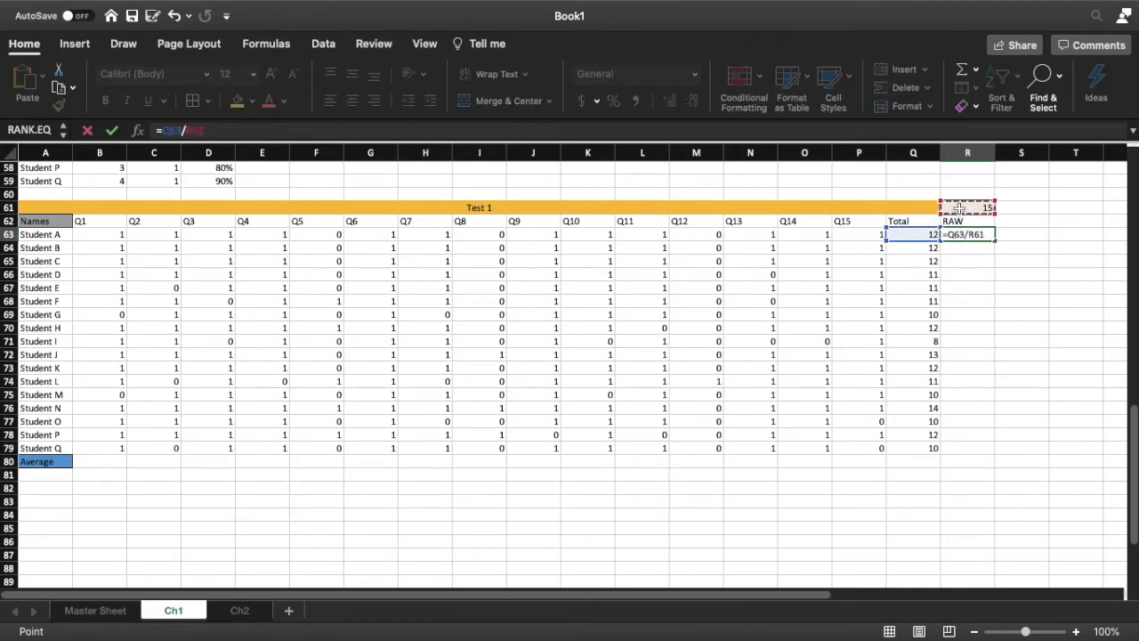
key(Return)
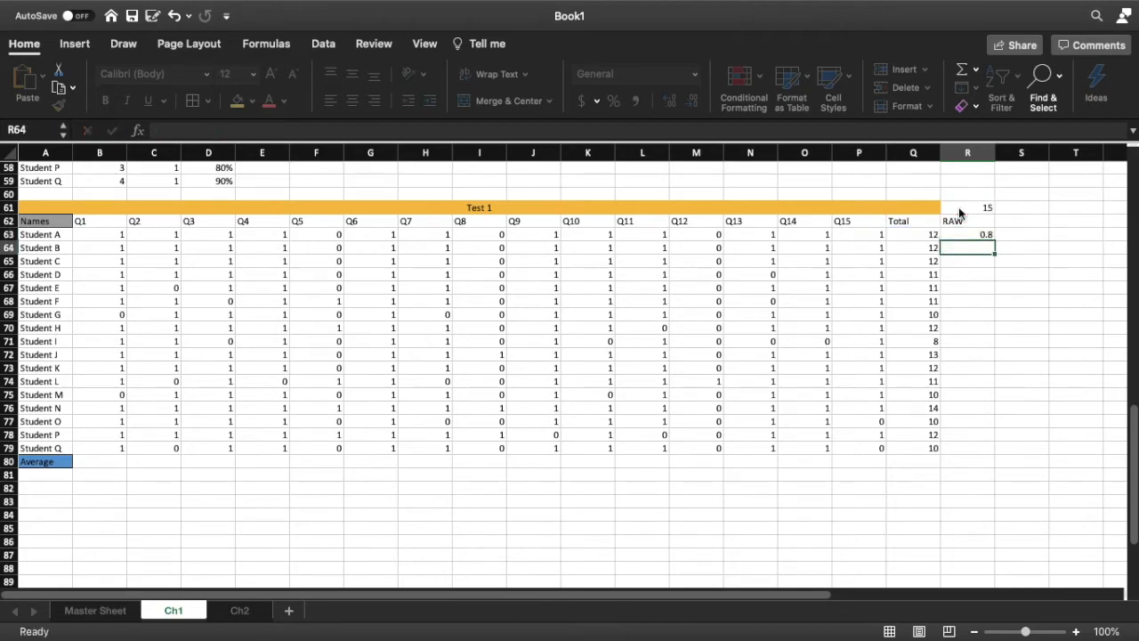
Fill the raw score formula from R63 down through R80 and format the scores as percentages
click(989, 233)
double_click(996, 239)
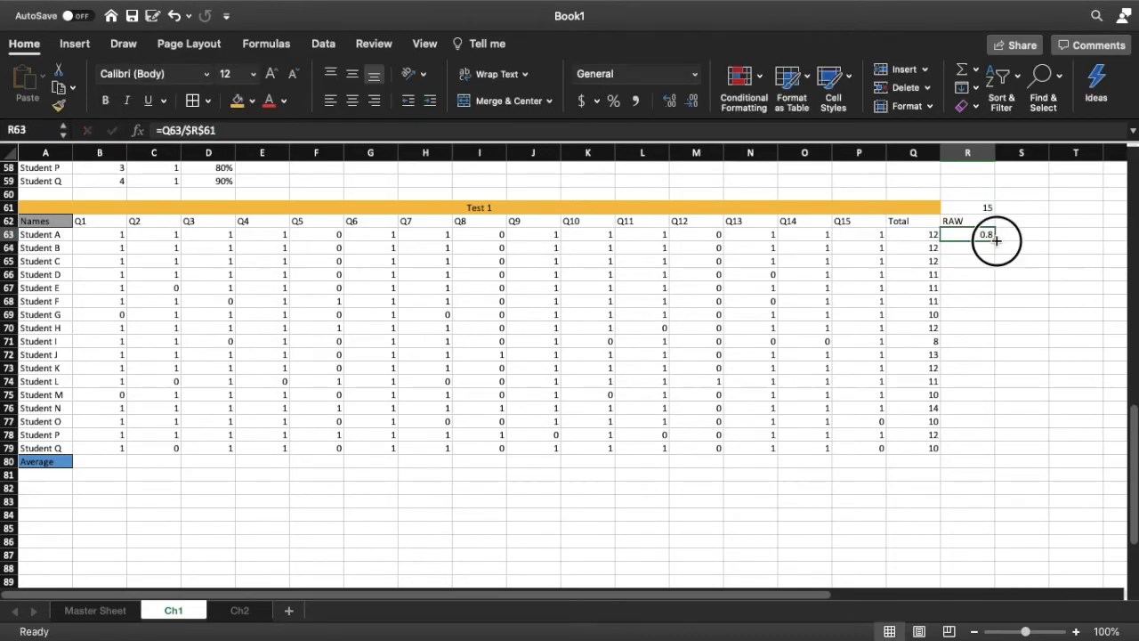
click(618, 104)
click(1017, 236)
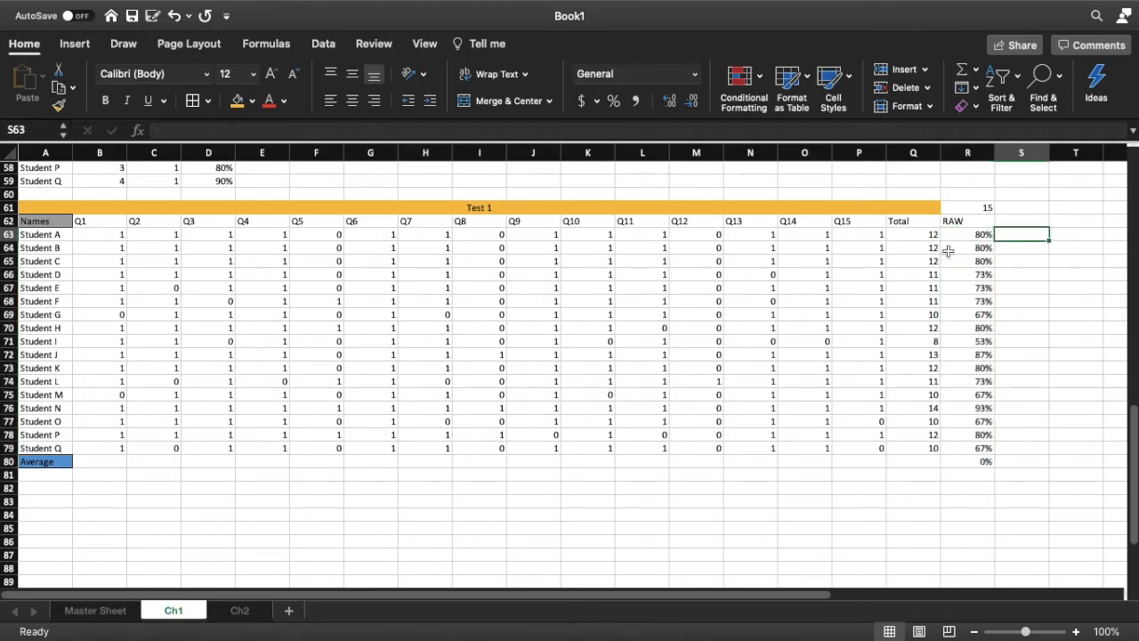
Compare the raw test percentages in R63:R79 with the assignment columns on the Master Sheet
drag(979, 235, 997, 457)
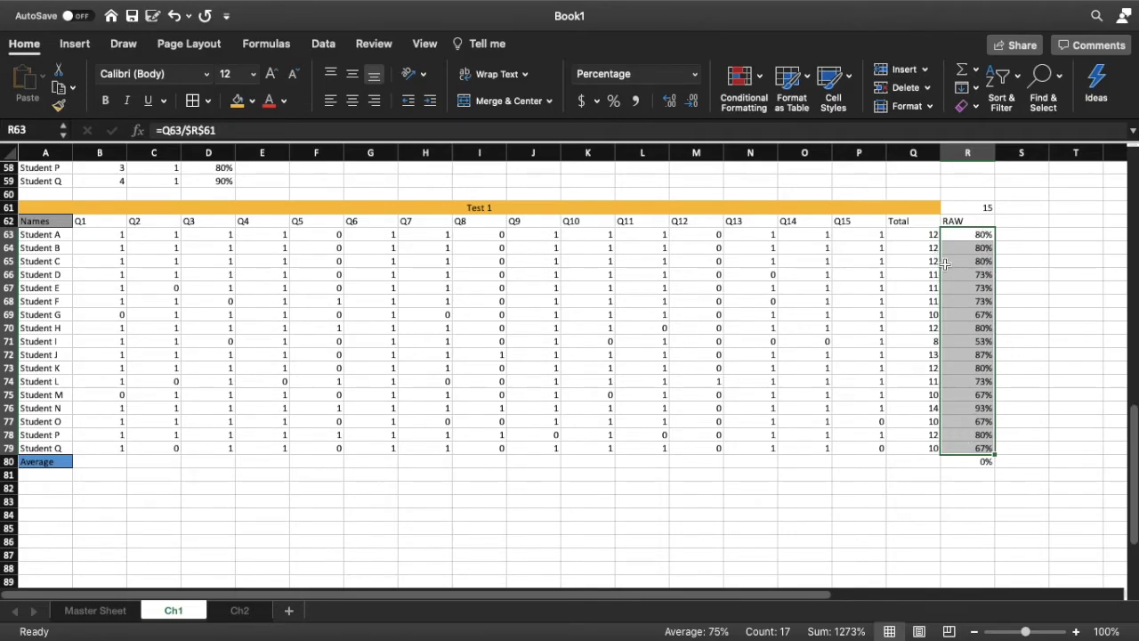
click(92, 614)
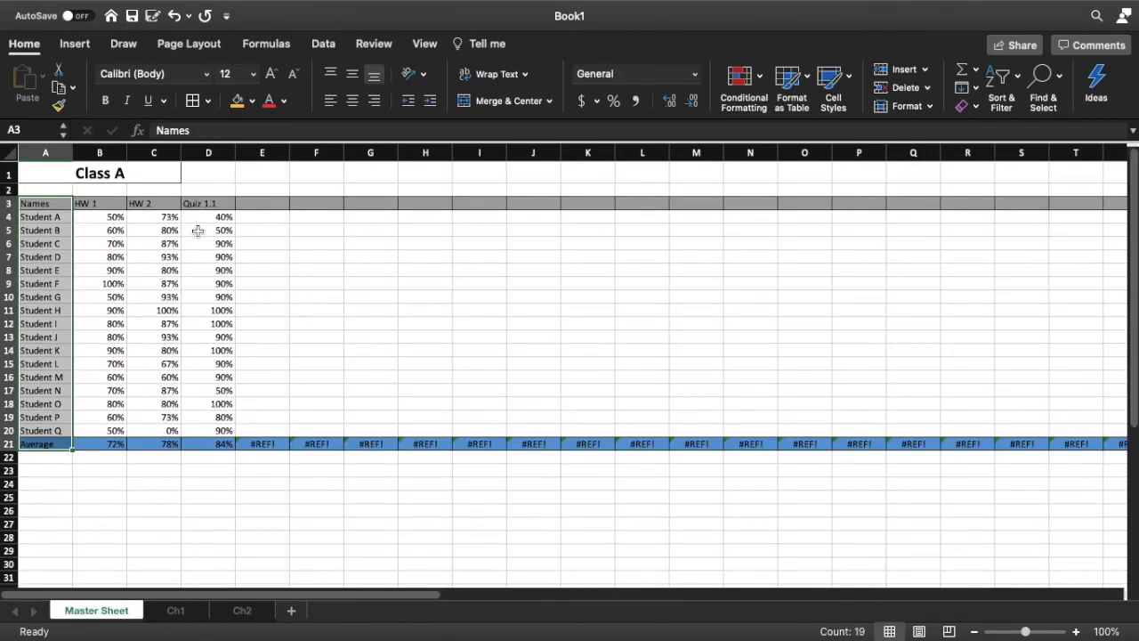
click(178, 615)
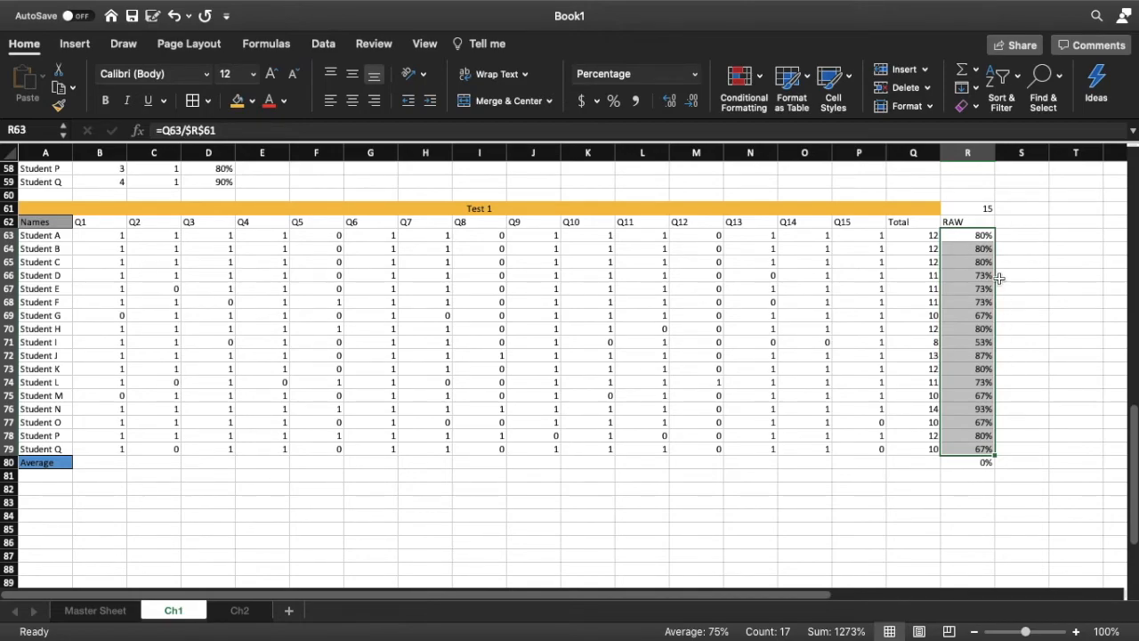
Add a Curve header in S62 beside the RAW header of the Test 1 table
click(1011, 221)
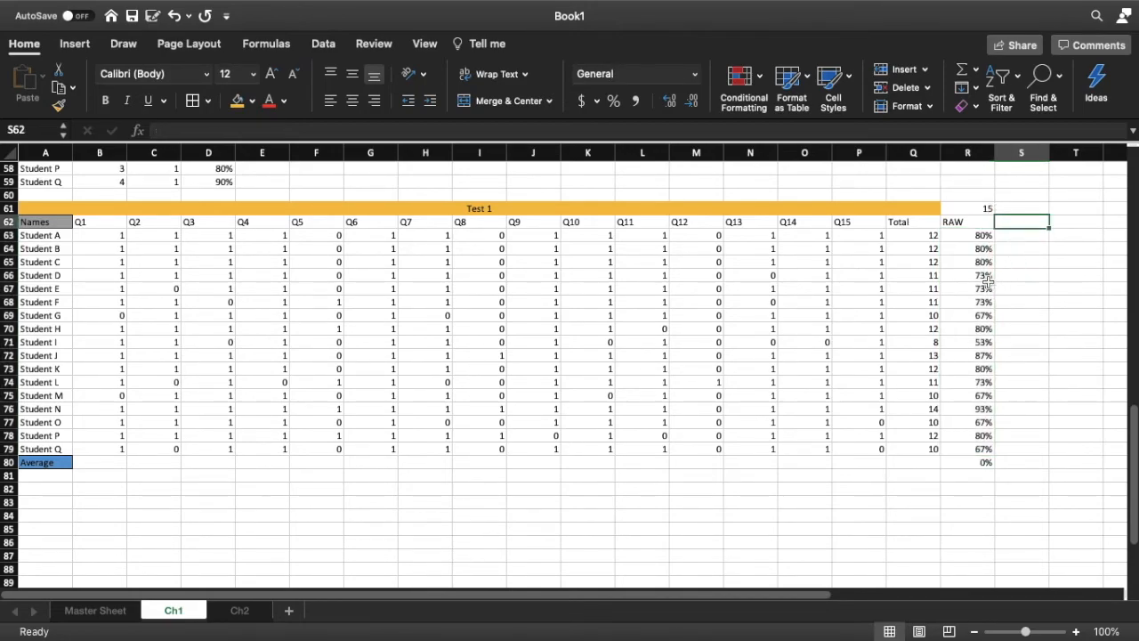
scroll(988, 281, up, 3)
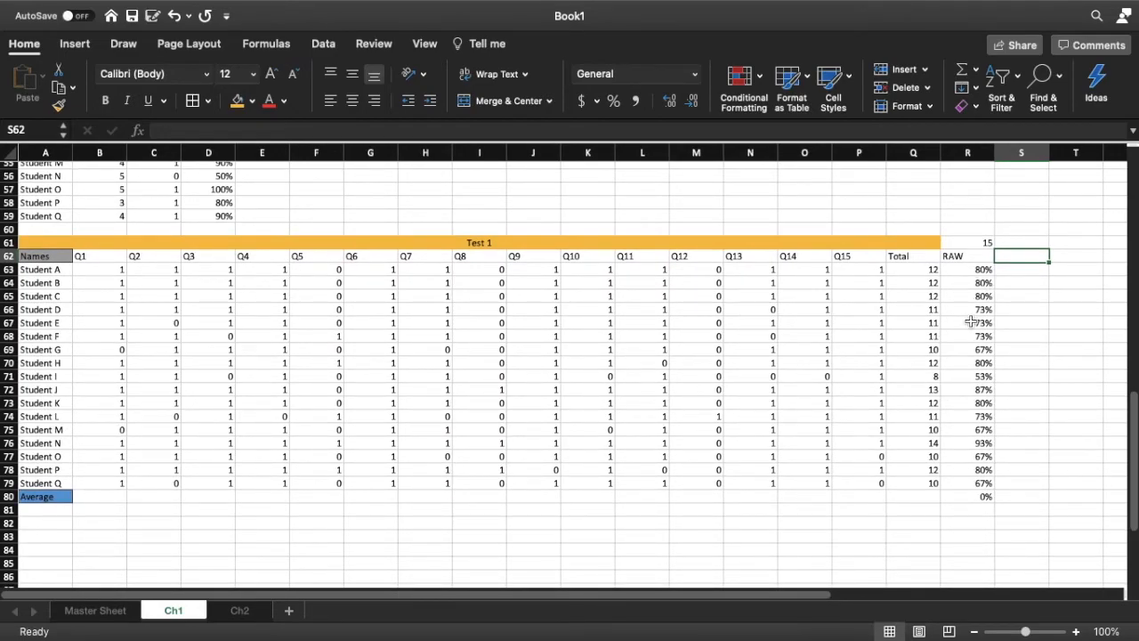
text(Curve)
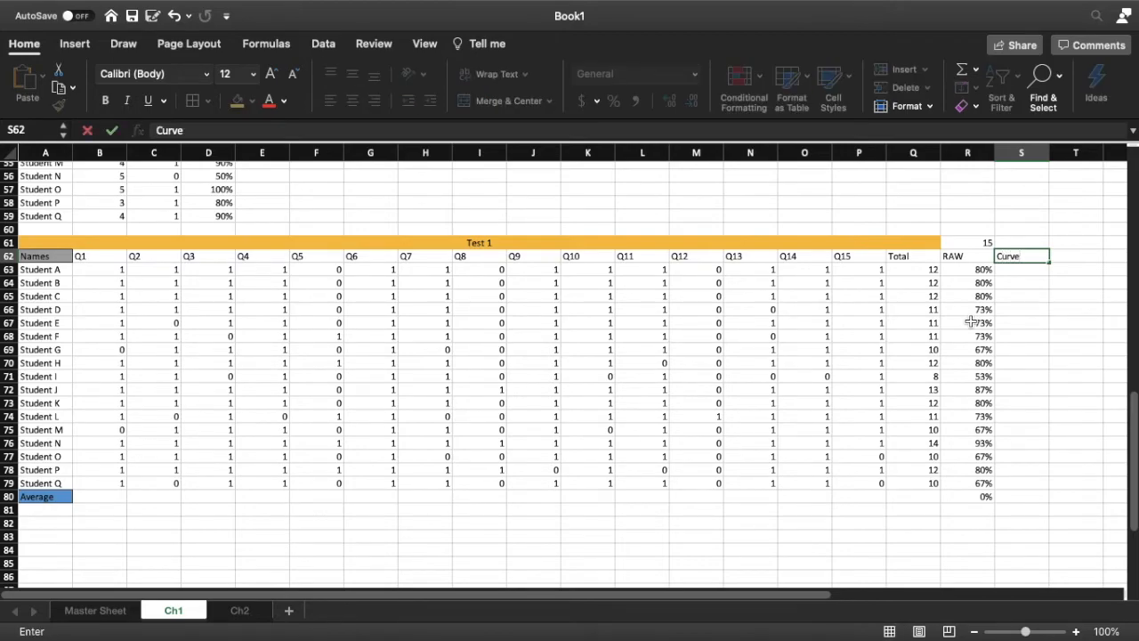
key(Return)
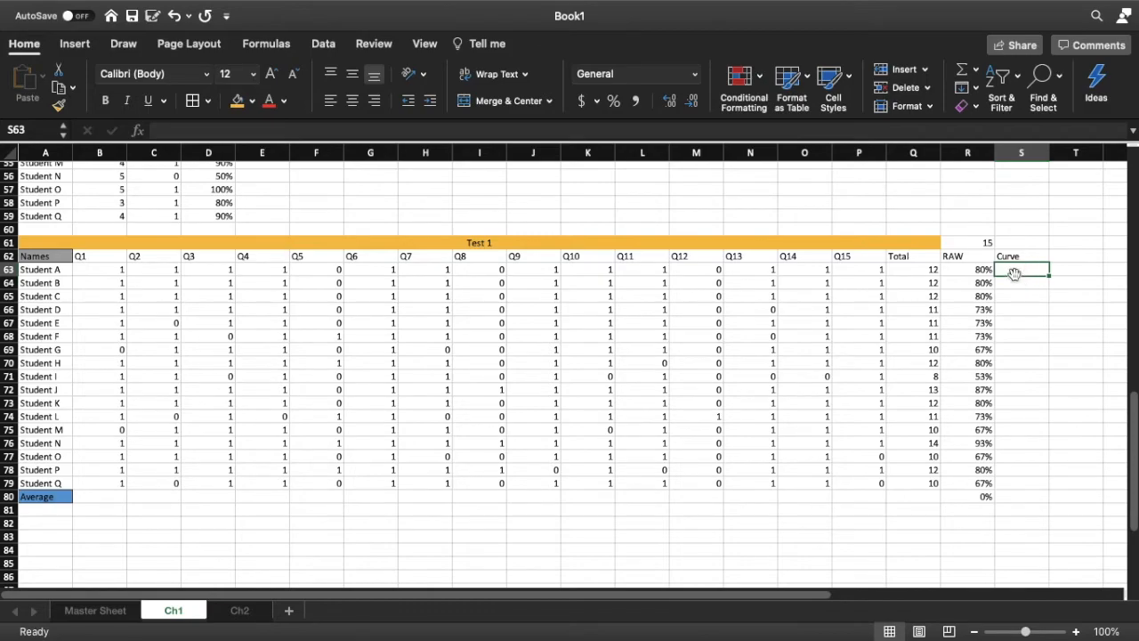
Calculate Student A's curved score in S63 with the formula =SQRT(R63)
text(=)
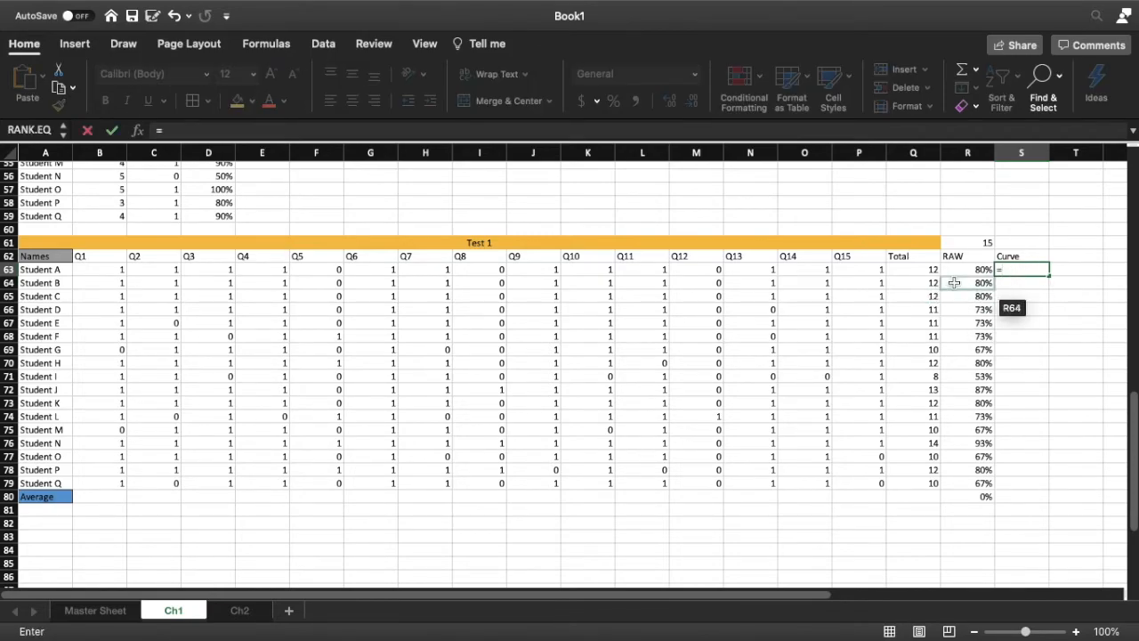
text(sqrt)
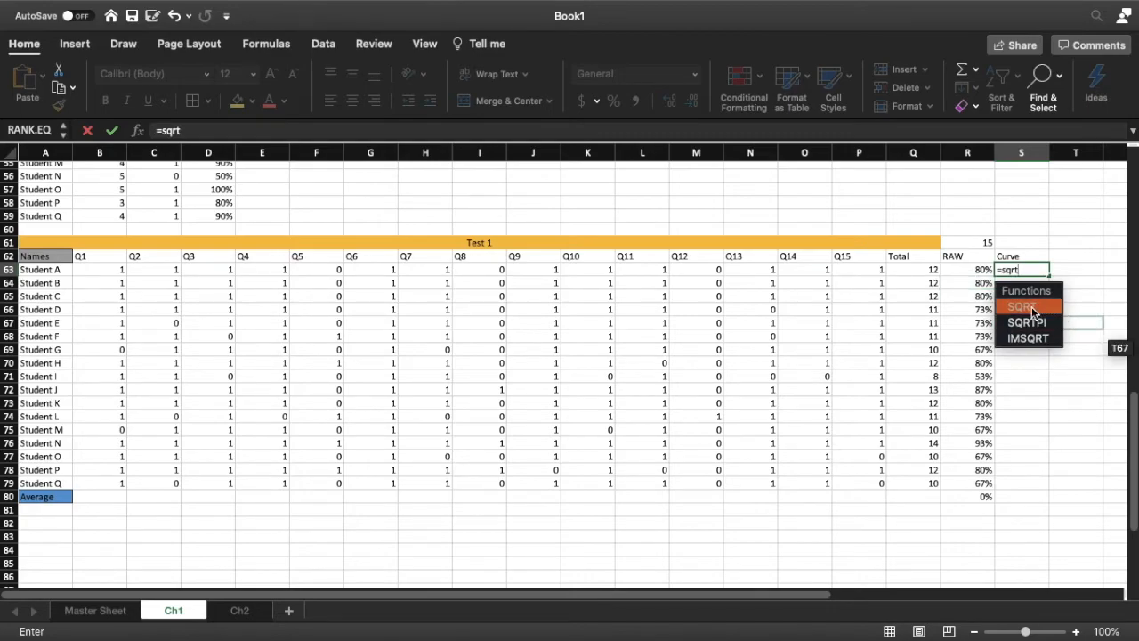
double_click(1033, 310)
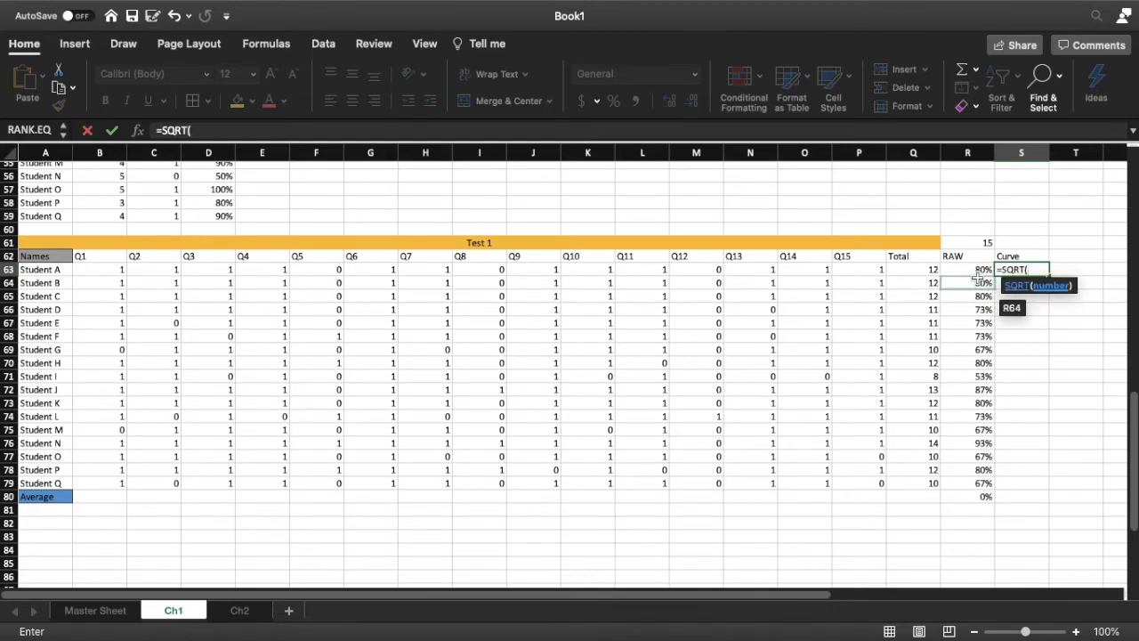
click(978, 272)
key(Return)
Fill the curve formula from S63 down to S79 and format S63:S79 as percentages
click(1042, 272)
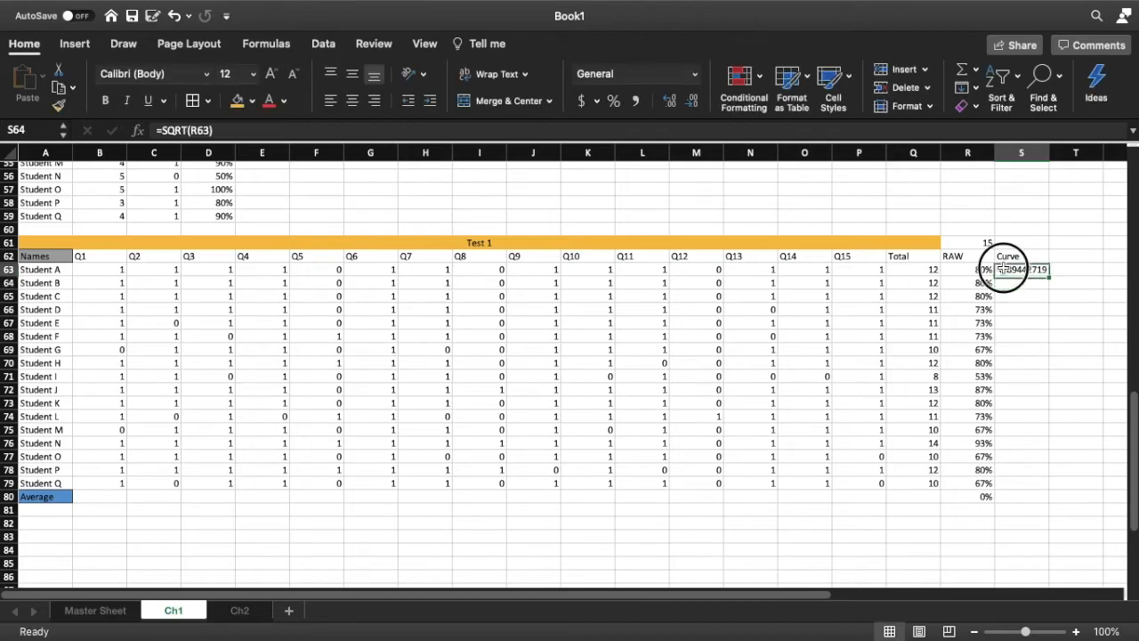
drag(1049, 276, 1048, 486)
click(960, 269)
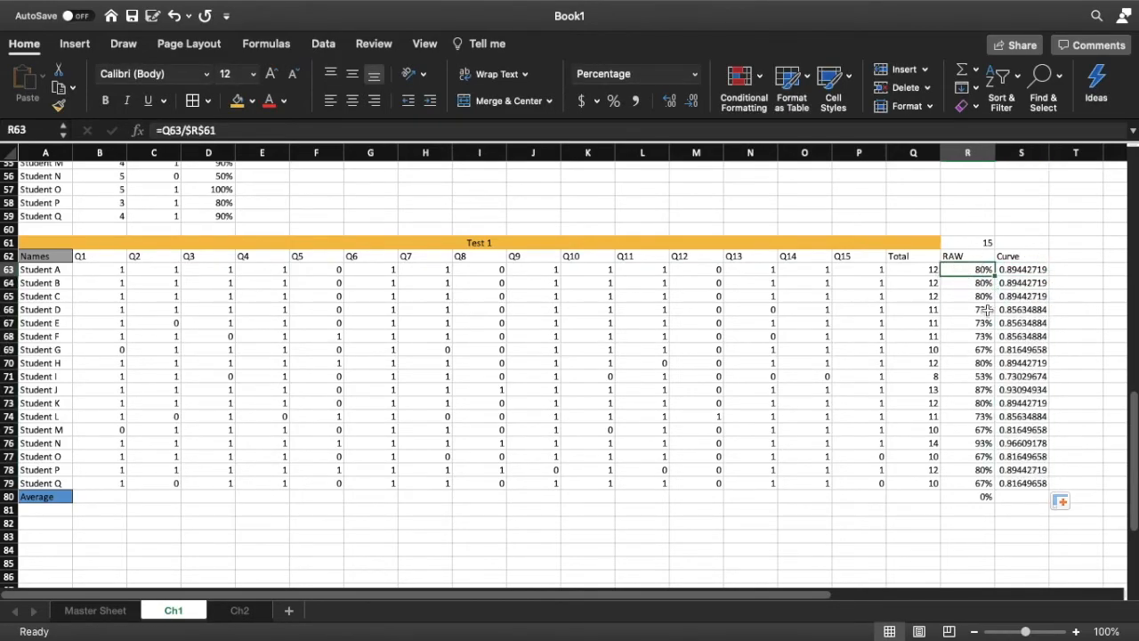
drag(1018, 269, 1024, 483)
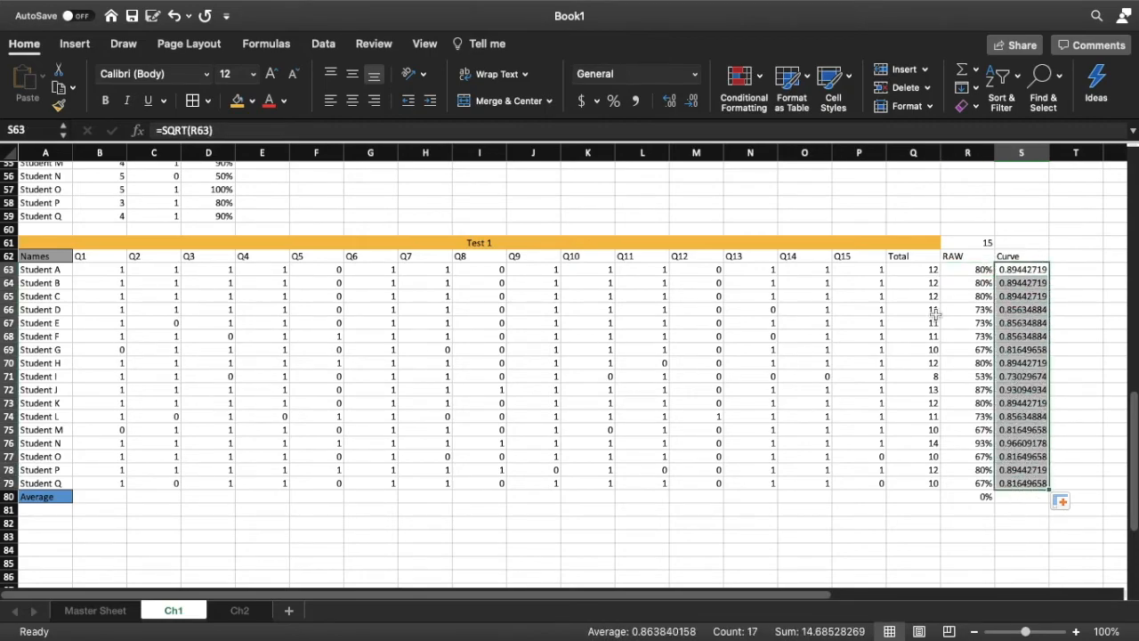
click(613, 100)
click(976, 285)
drag(989, 277, 988, 274)
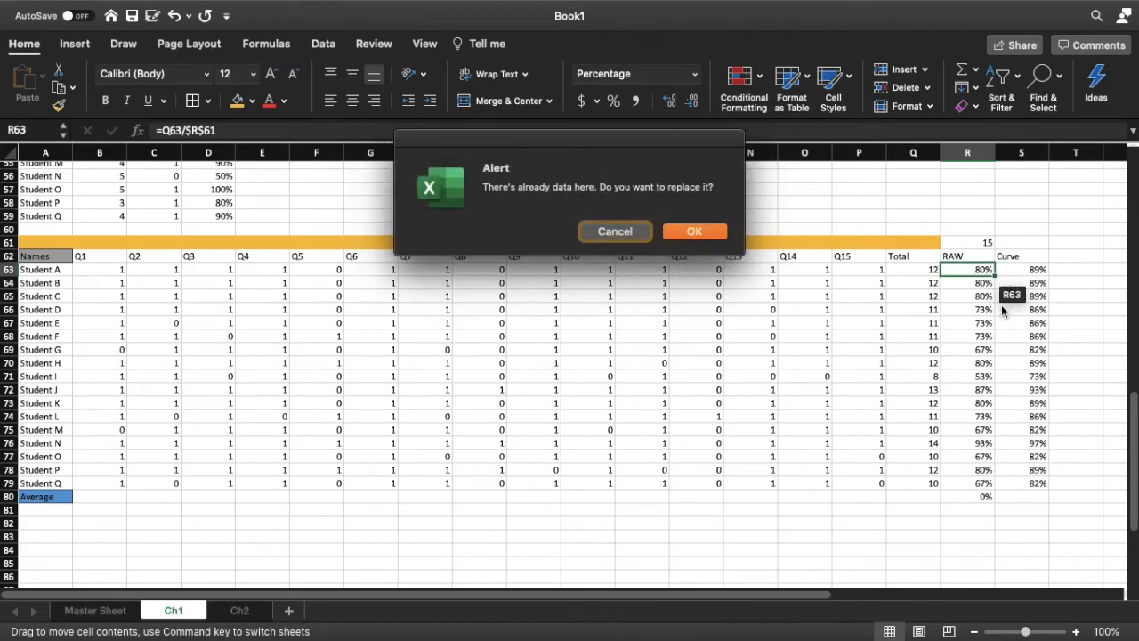
click(637, 234)
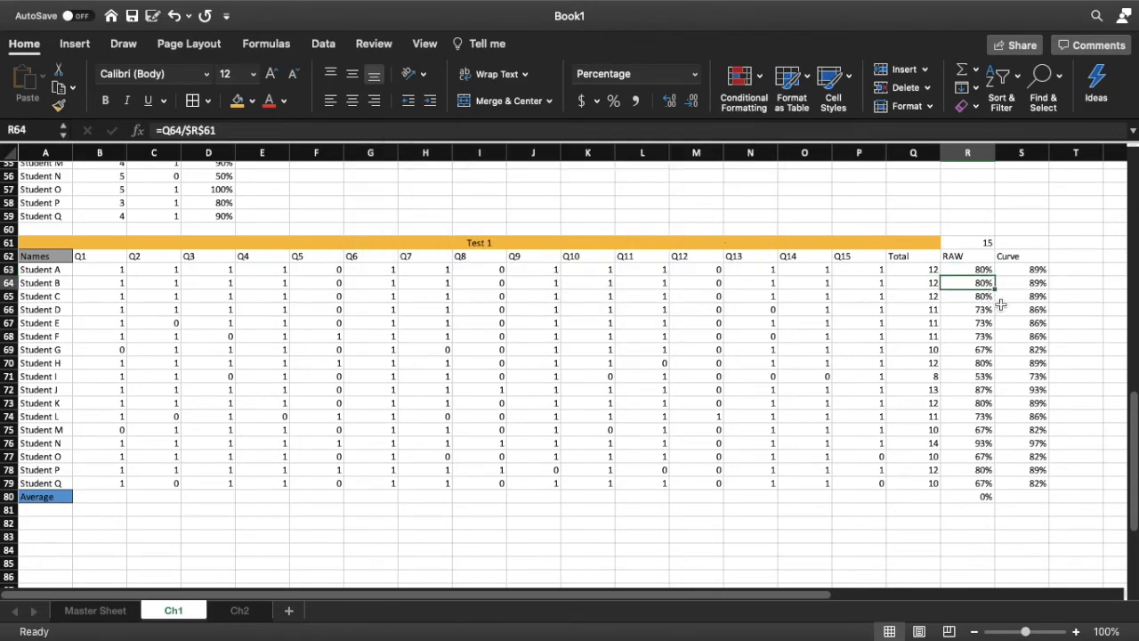
Compare the raw and curved percentages of Students A to D and check the empty column beside Curve
key(Up)
key(Right)
key(Down)
key(Down)
key(Down)
key(Left)
key(Right)
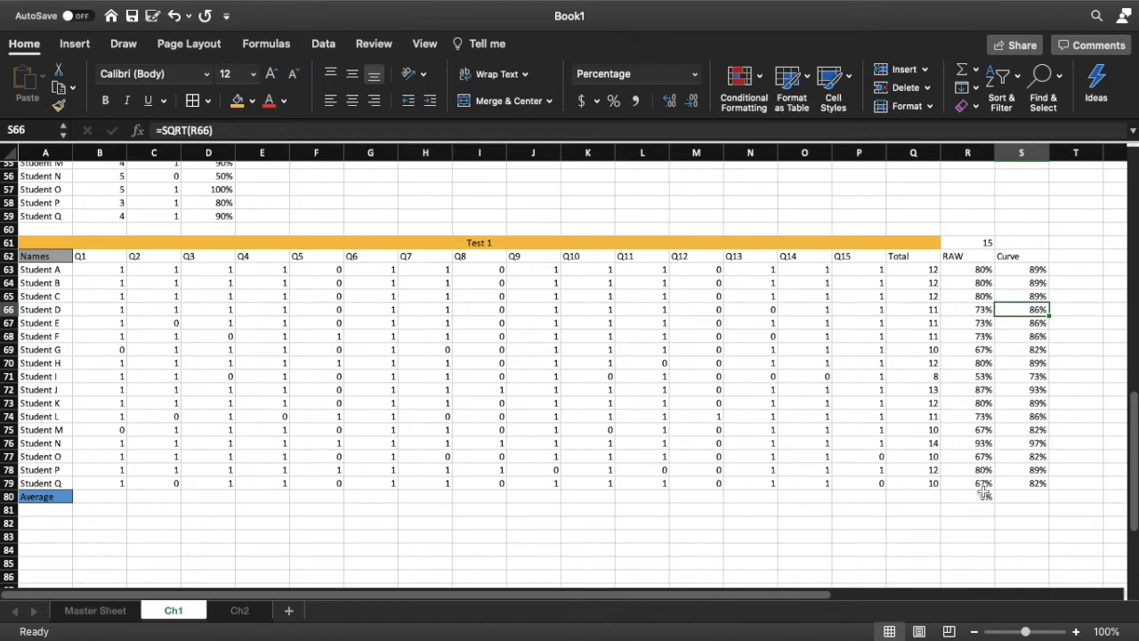
drag(1063, 269, 1080, 481)
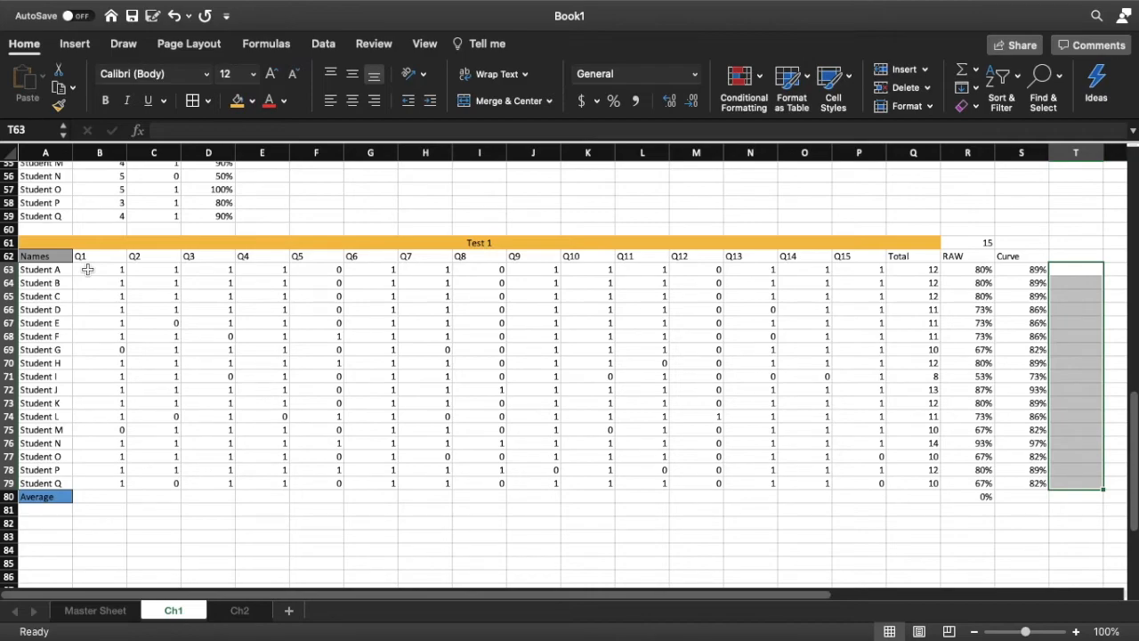
Apply blue gradient-fill data bars as conditional formatting to the question scores in B63:P79
drag(87, 270, 856, 481)
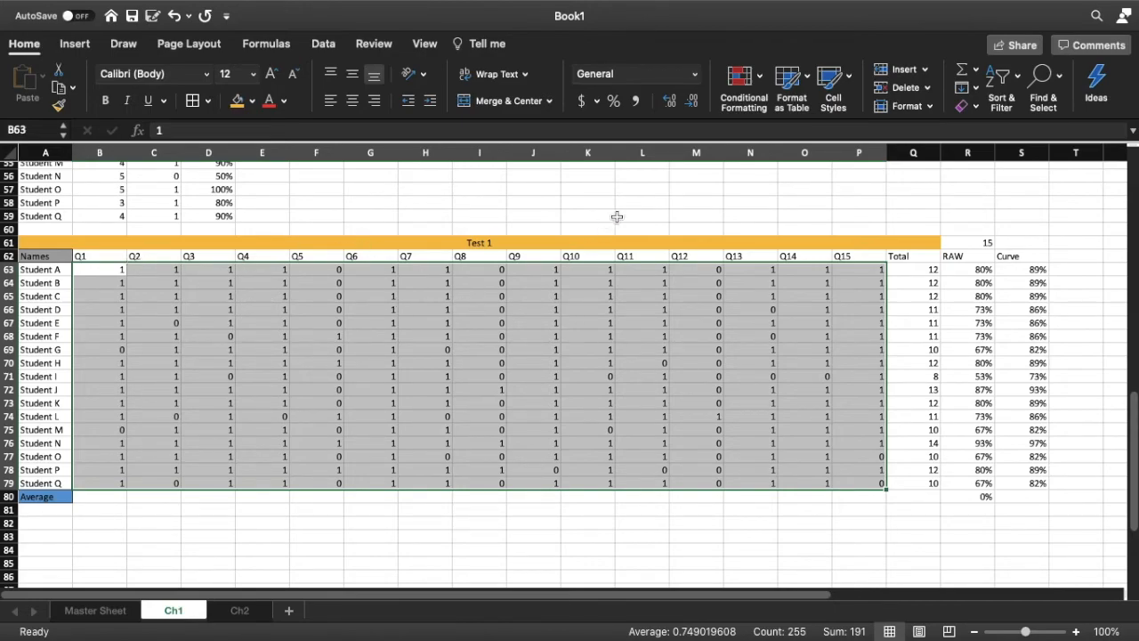
click(754, 84)
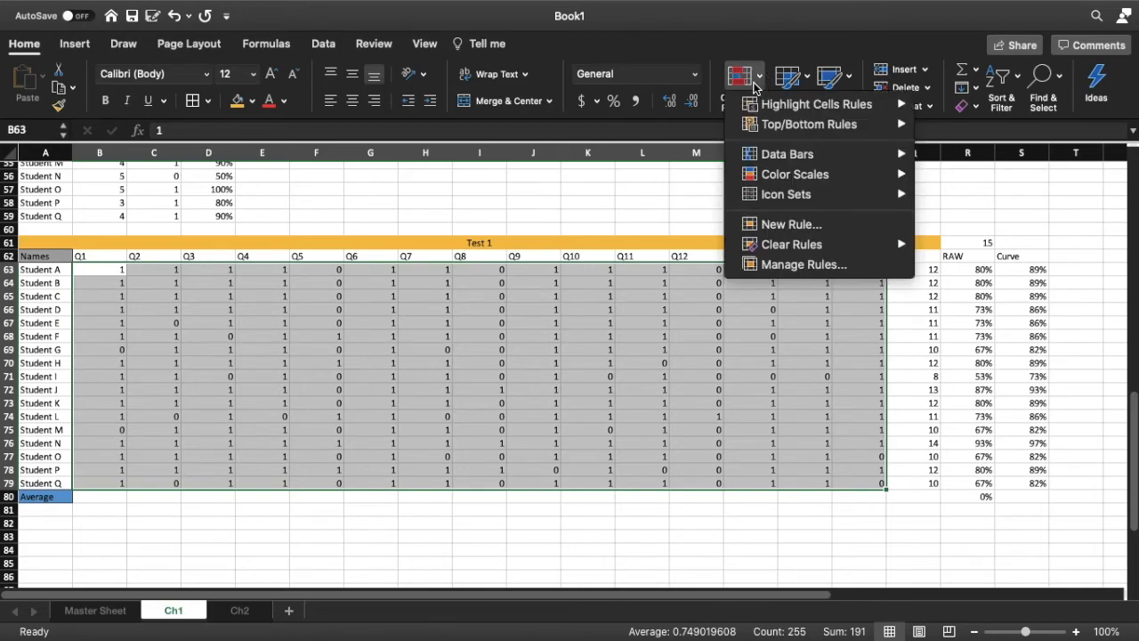
mouse_move(808, 155)
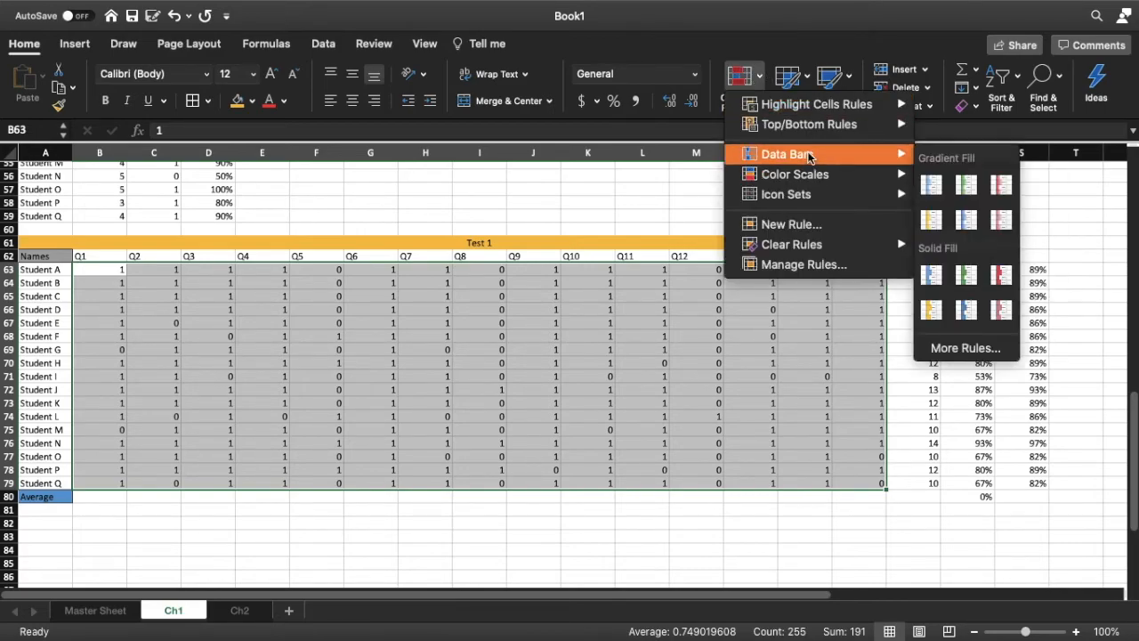
click(932, 187)
click(721, 363)
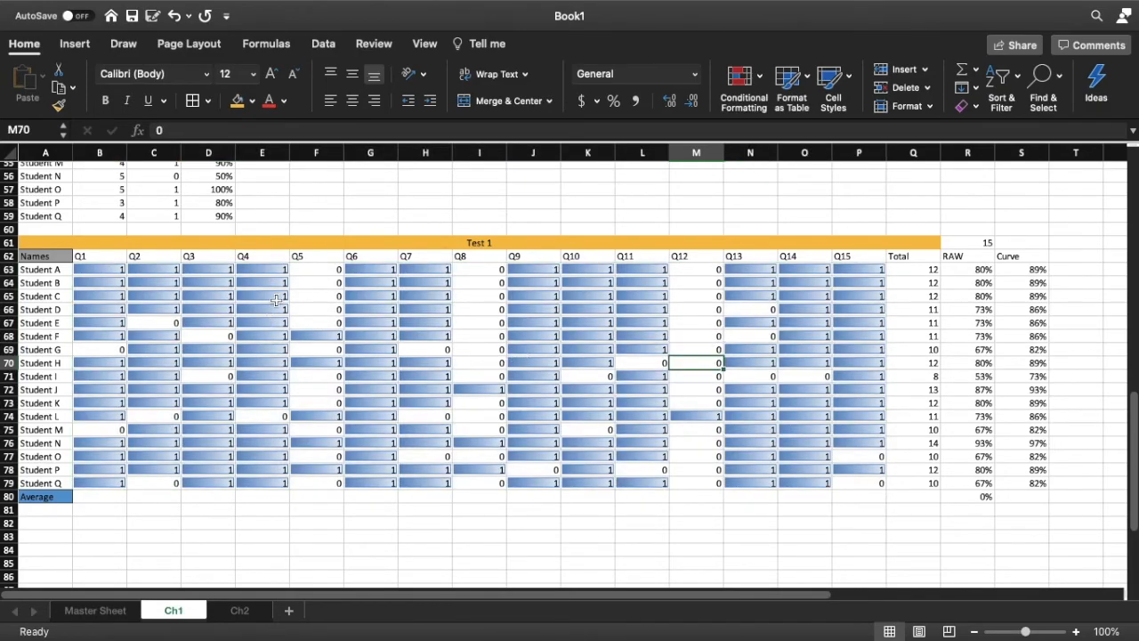
Set Student C's Q5 score in F65 to .5 for partial credit
click(304, 299)
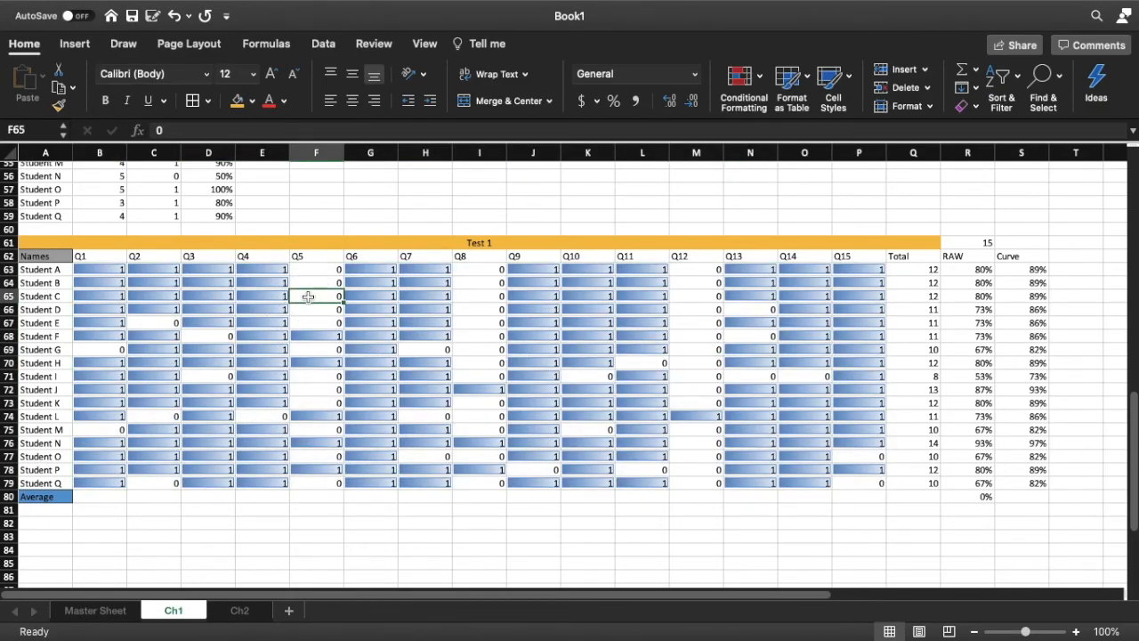
key(BackSpace)
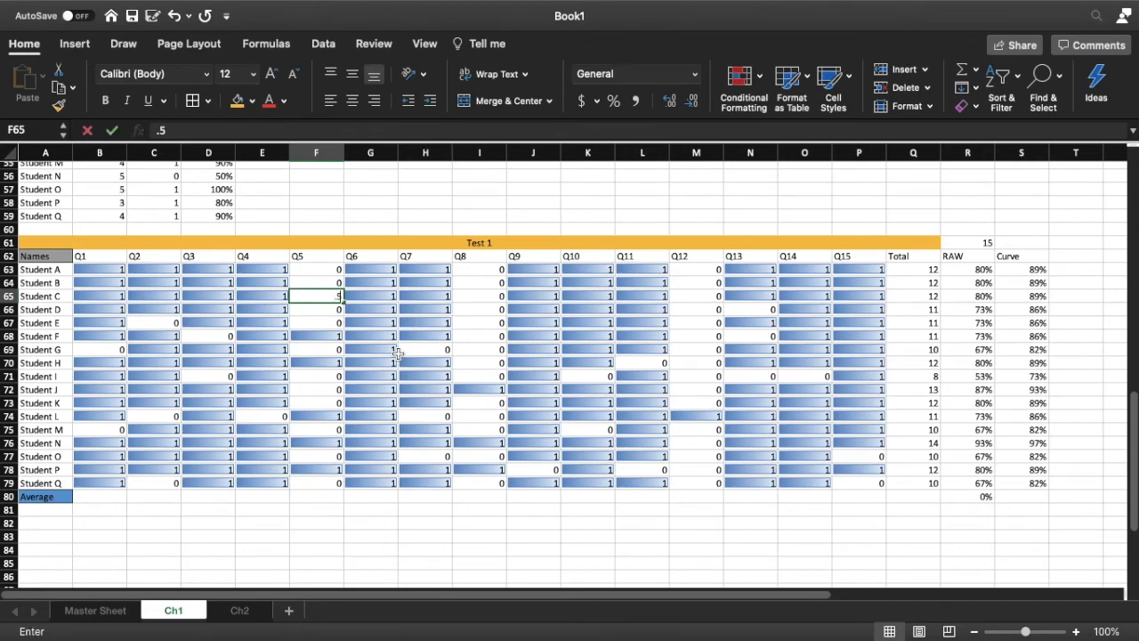
text(.5)
key(Return)
click(319, 362)
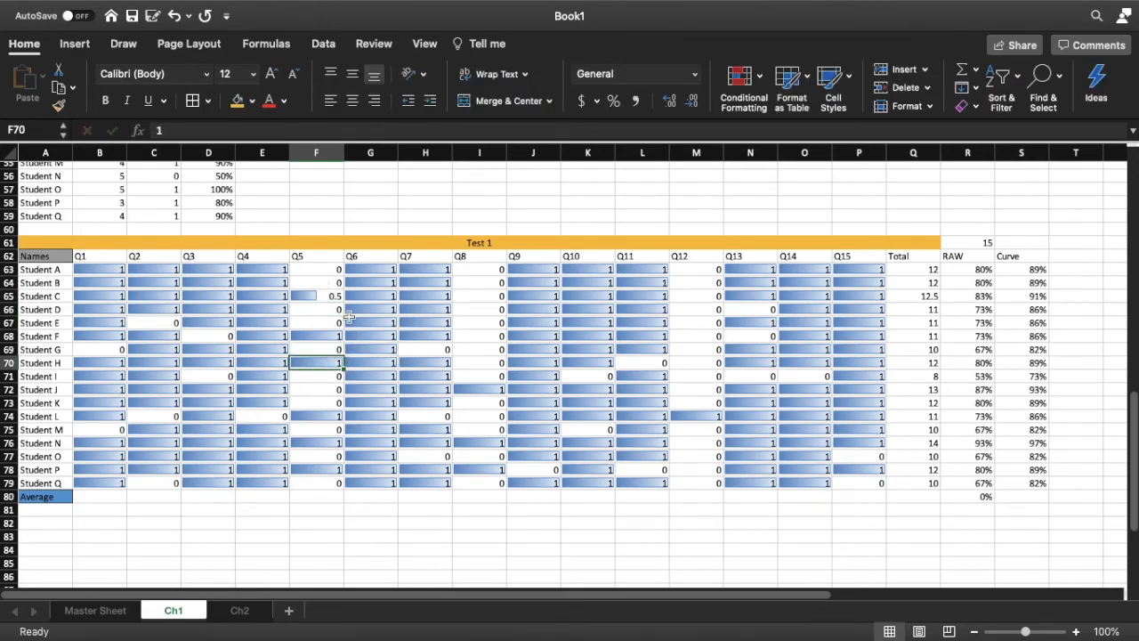
Set Student I's Q5 score in F71 to .5 for partial credit
click(333, 378)
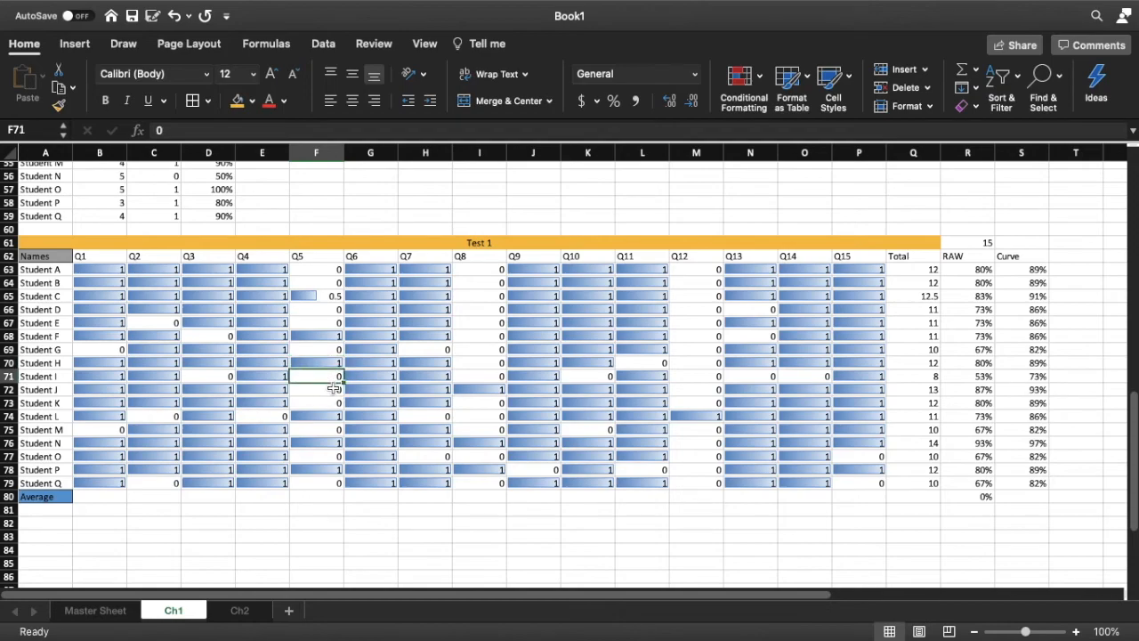
text(.5)
key(Return)
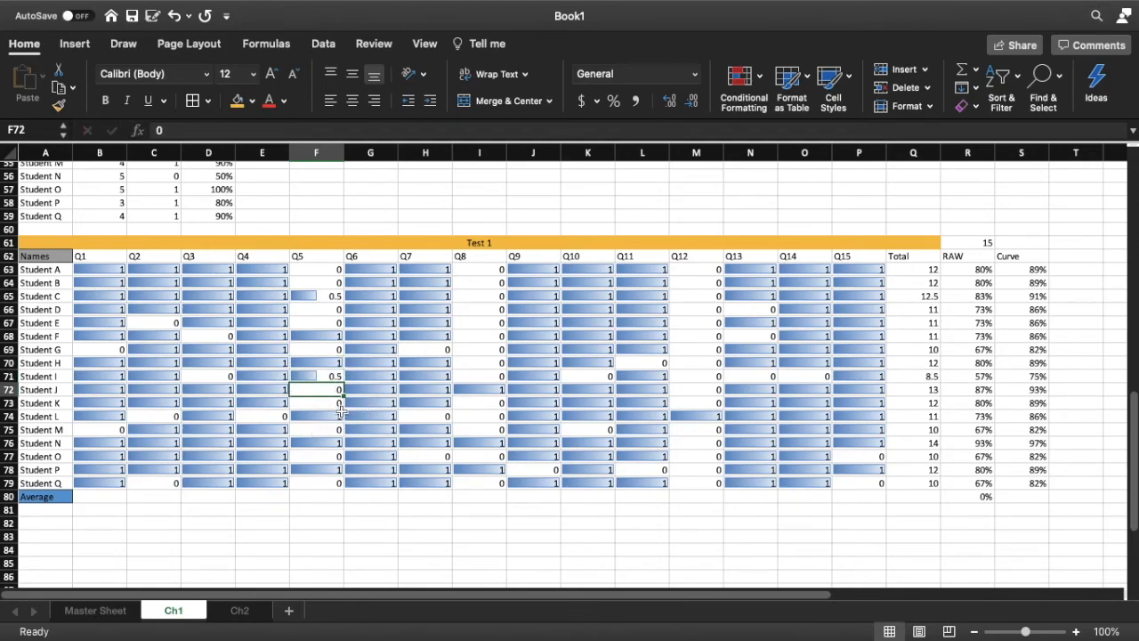
Examine the score patterns in the Q5, Q8 and Q12 columns of the Test 1 table
click(341, 407)
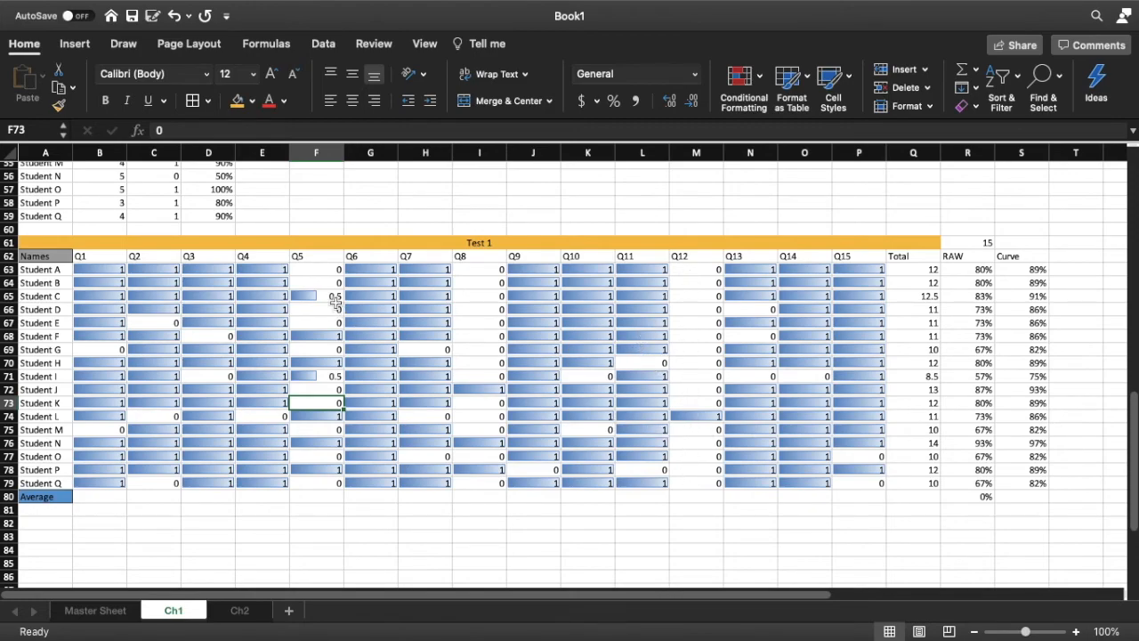
drag(326, 273, 326, 482)
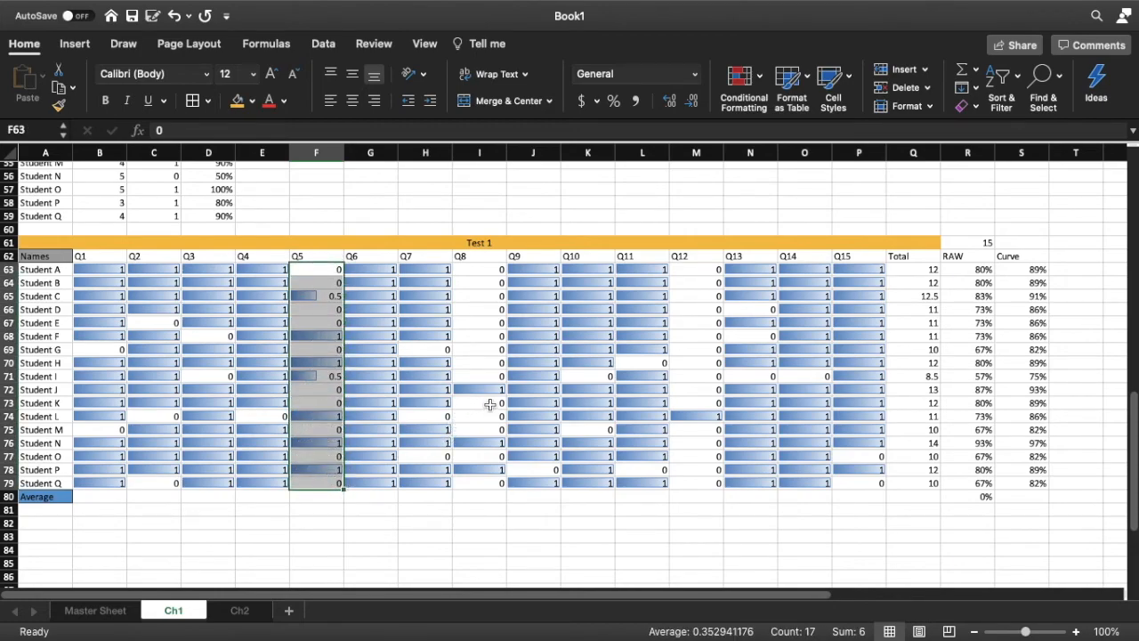
drag(478, 272, 496, 481)
click(229, 521)
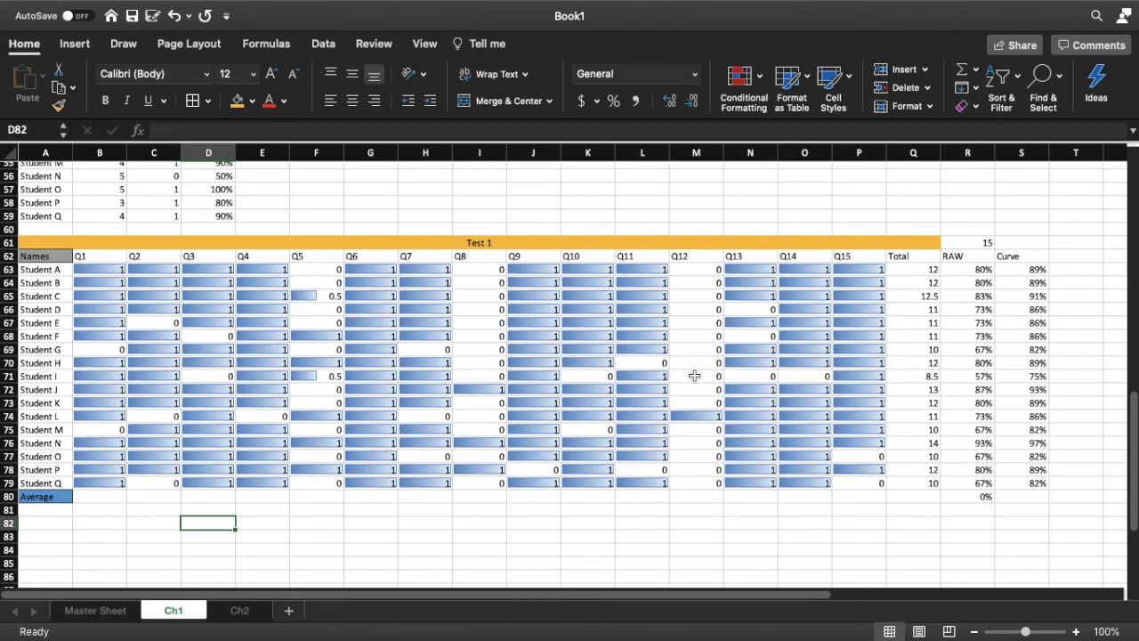
click(702, 155)
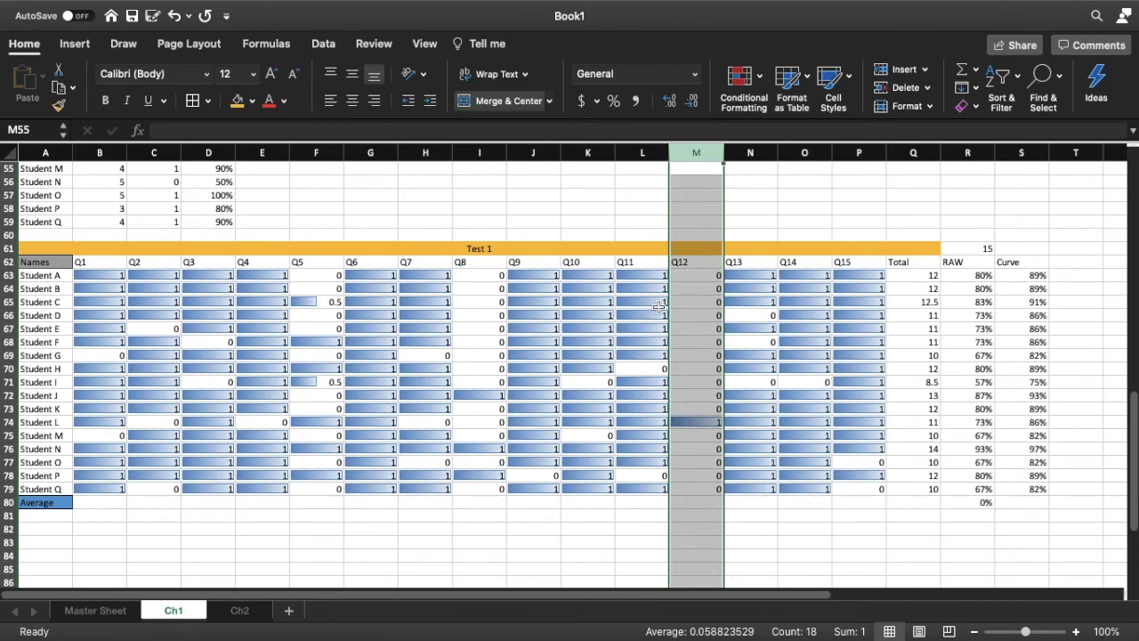
scroll(659, 307, down, 5)
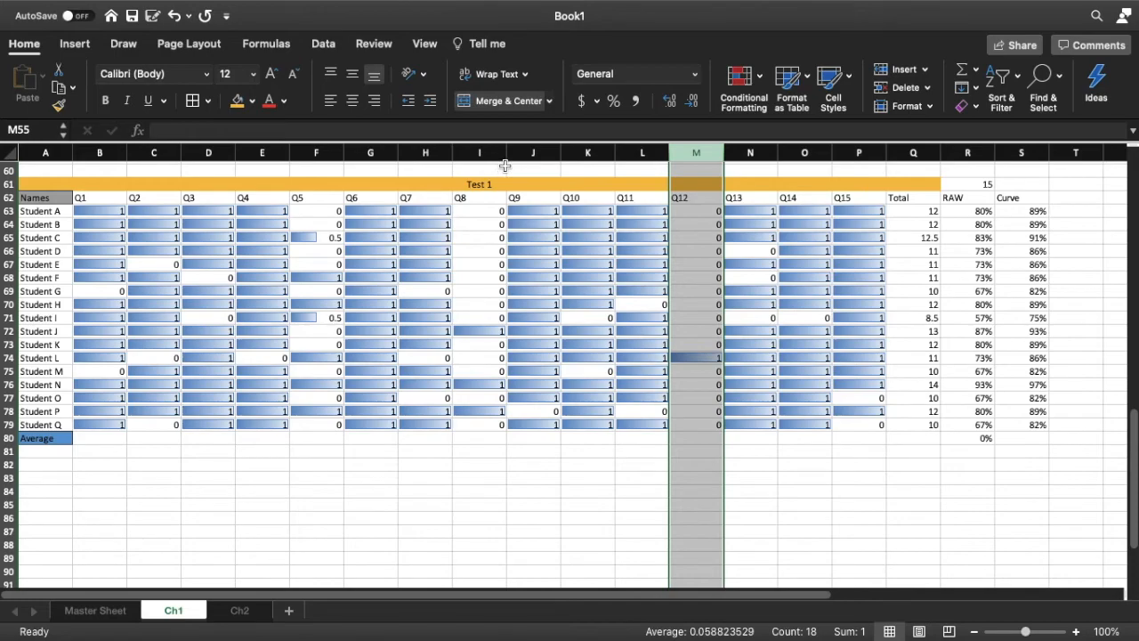
Enter an AVERAGE of B63:B79 in B80 and fill it across to P80 for every question
click(105, 439)
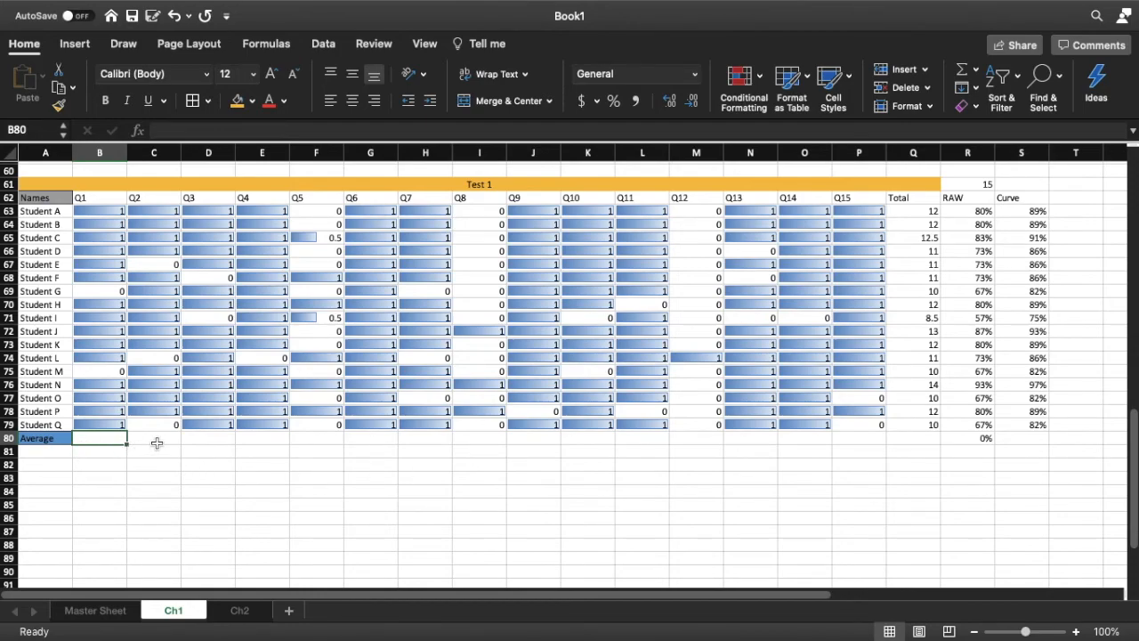
text(=)
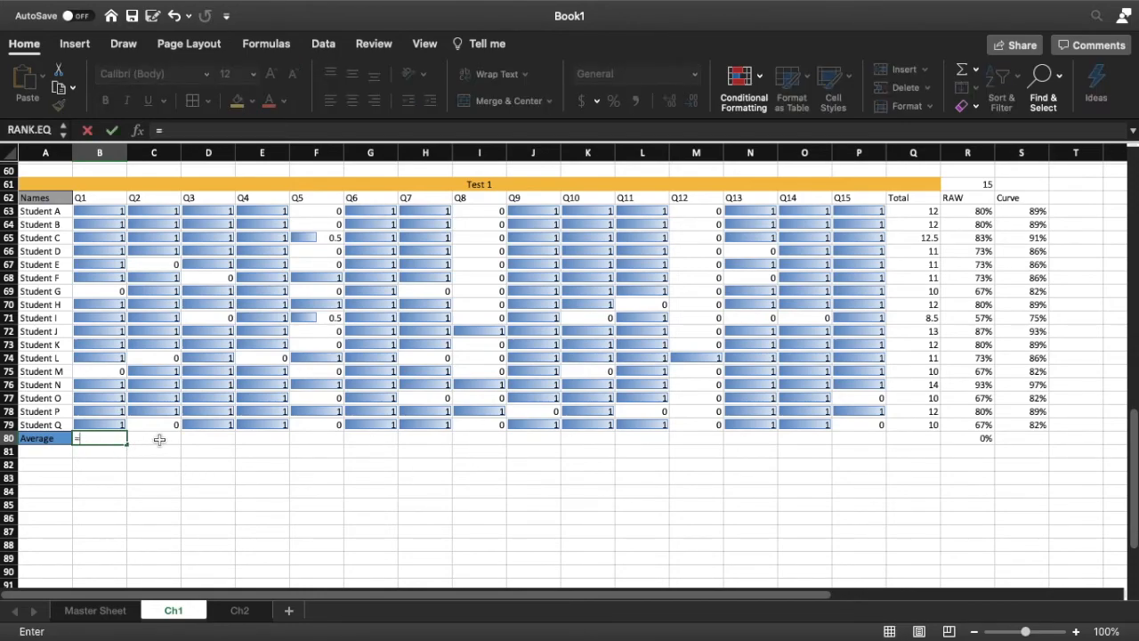
text(av)
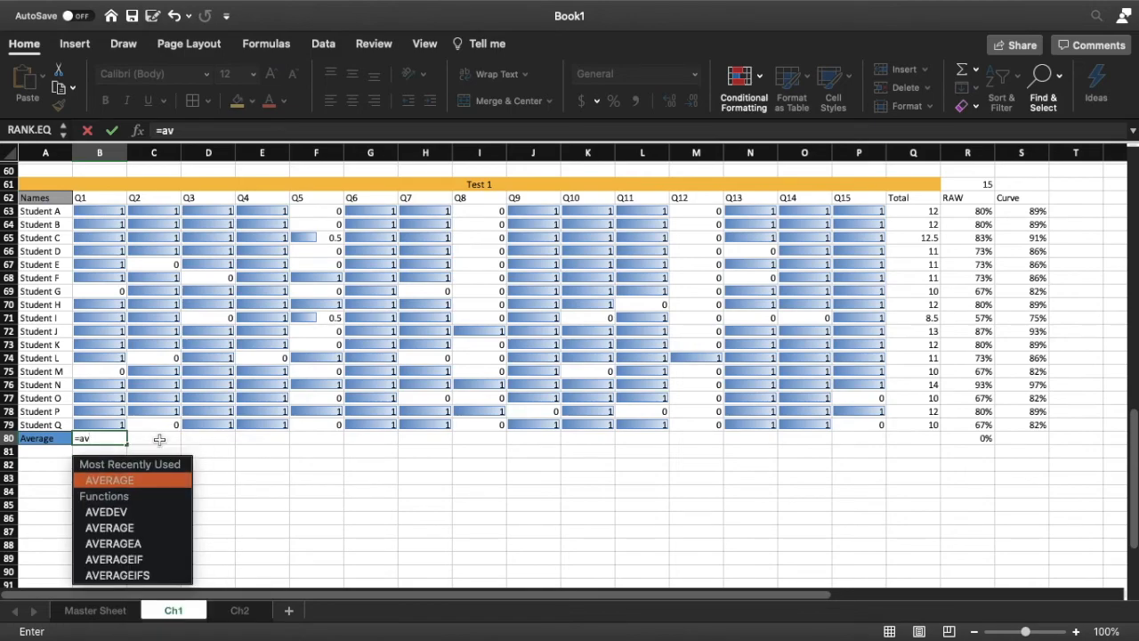
double_click(111, 480)
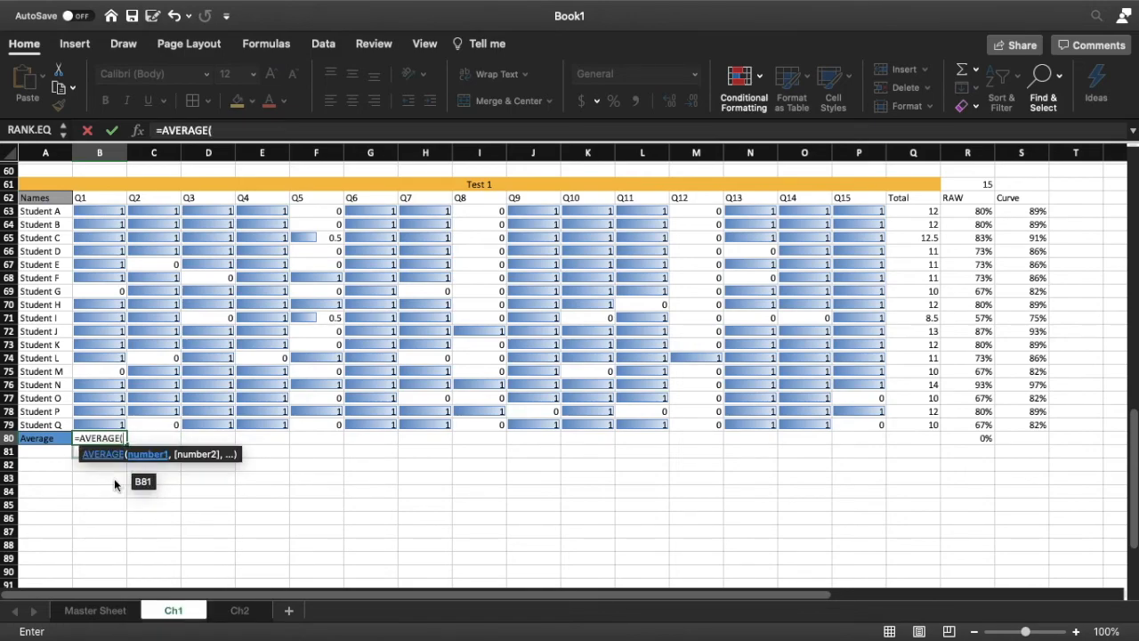
drag(92, 215, 881, 438)
key(Return)
click(101, 437)
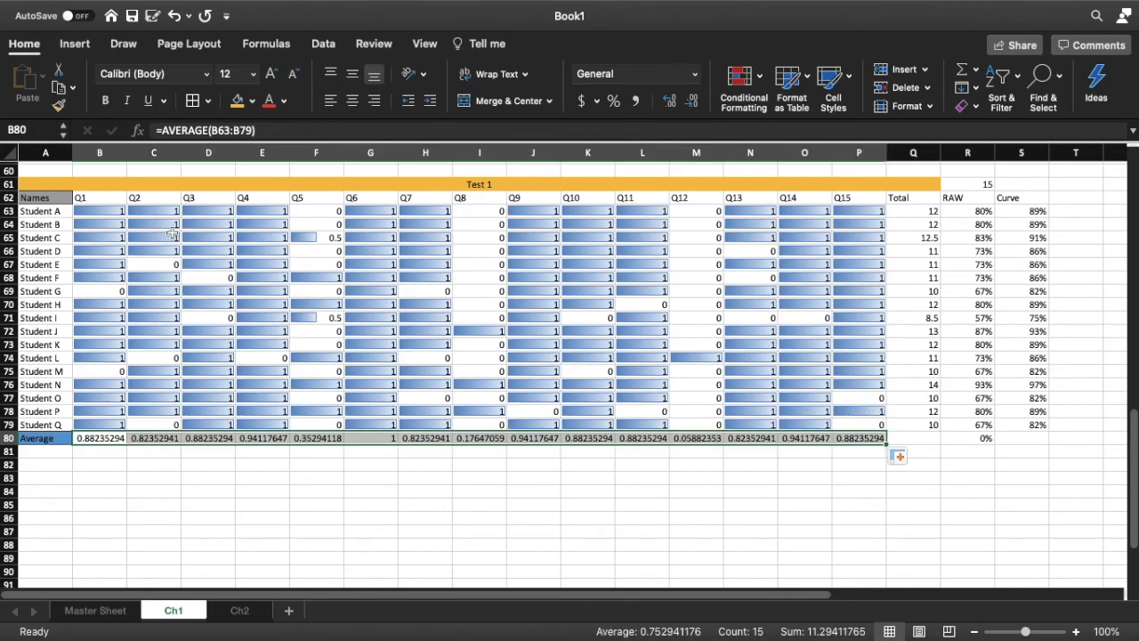
Format the question averages in B80:P80 as percentages
click(613, 101)
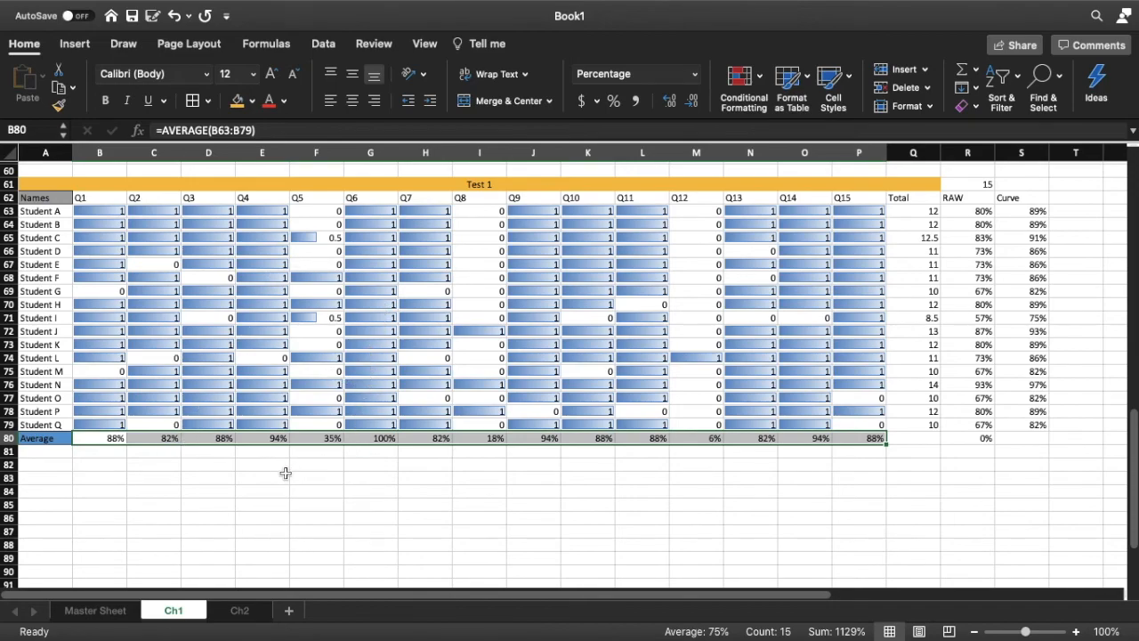
click(388, 440)
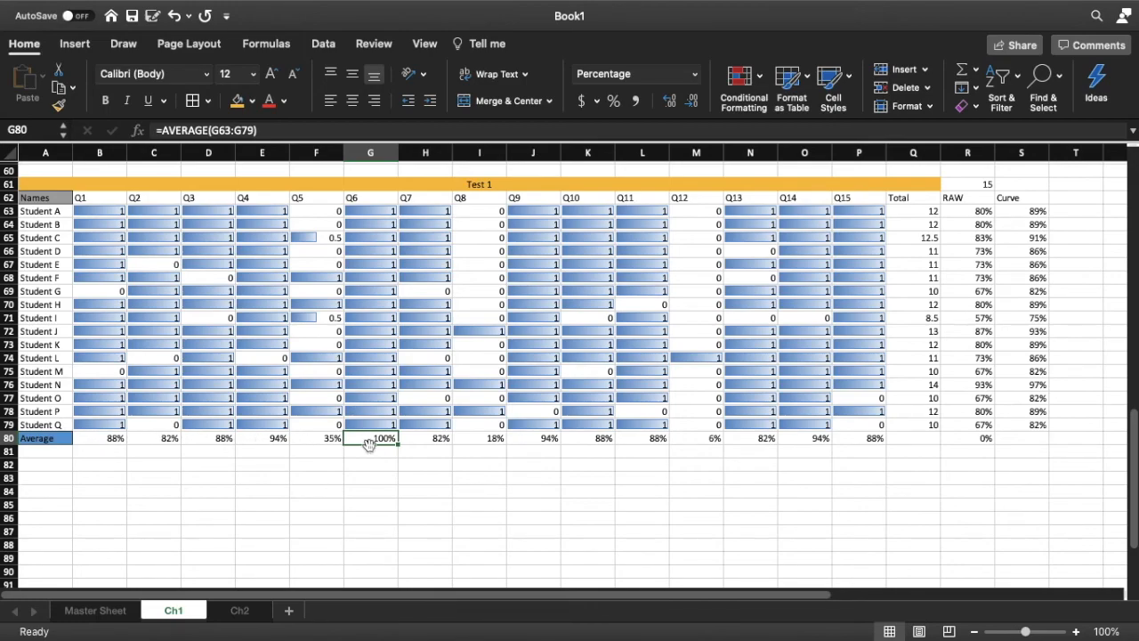
click(474, 440)
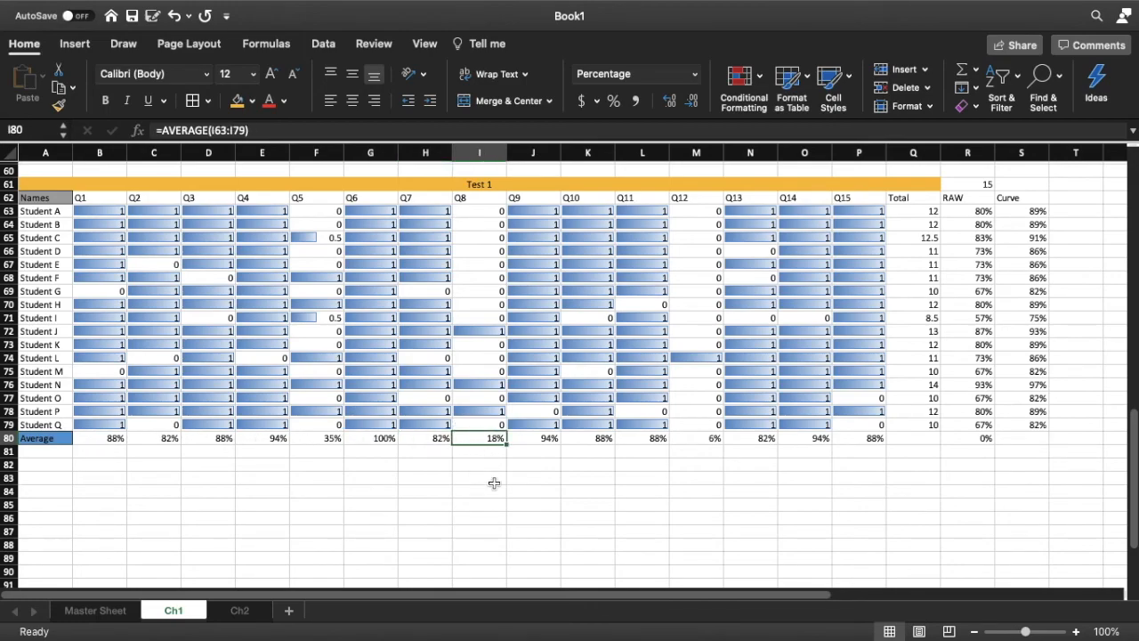
click(693, 438)
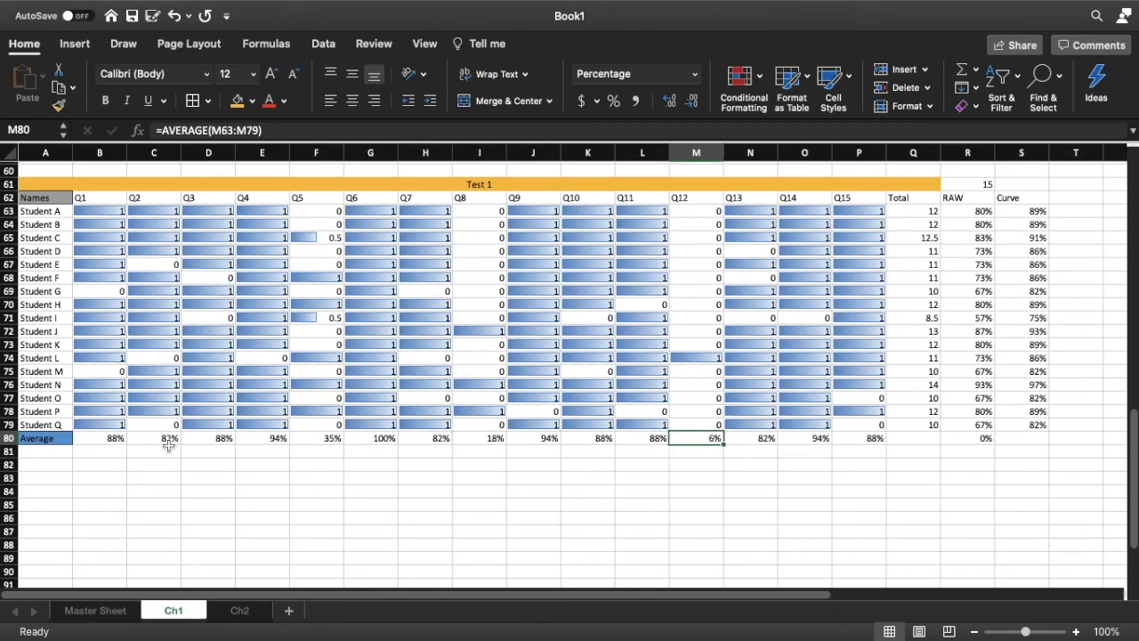
Apply a green-yellow-red color scale as conditional formatting to the question averages in B80:P80
drag(97, 438, 851, 440)
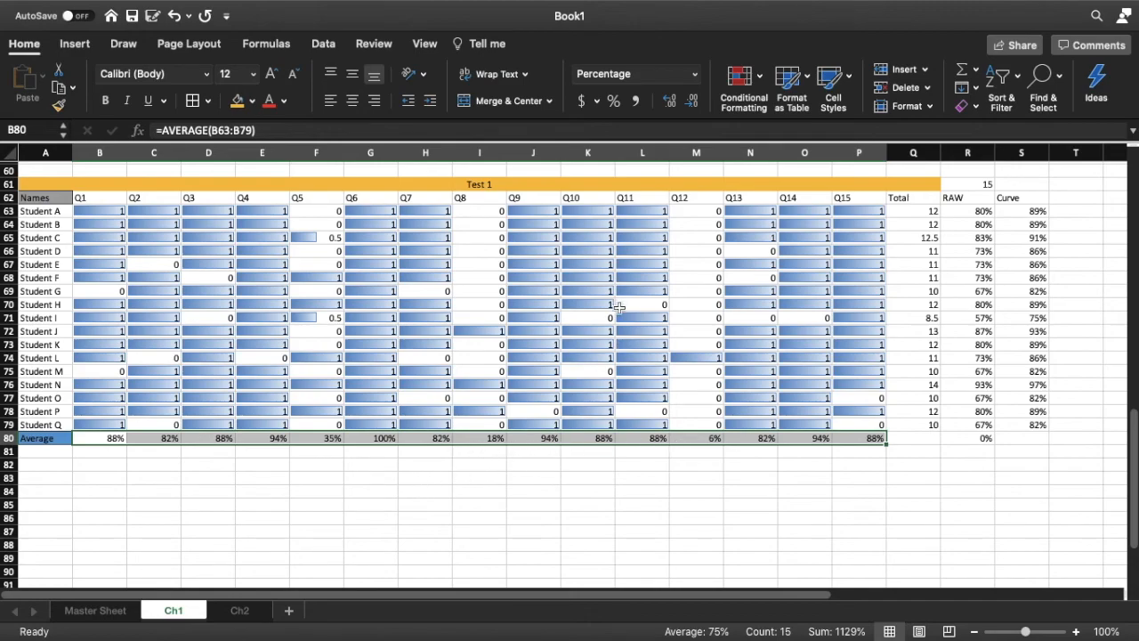
click(752, 86)
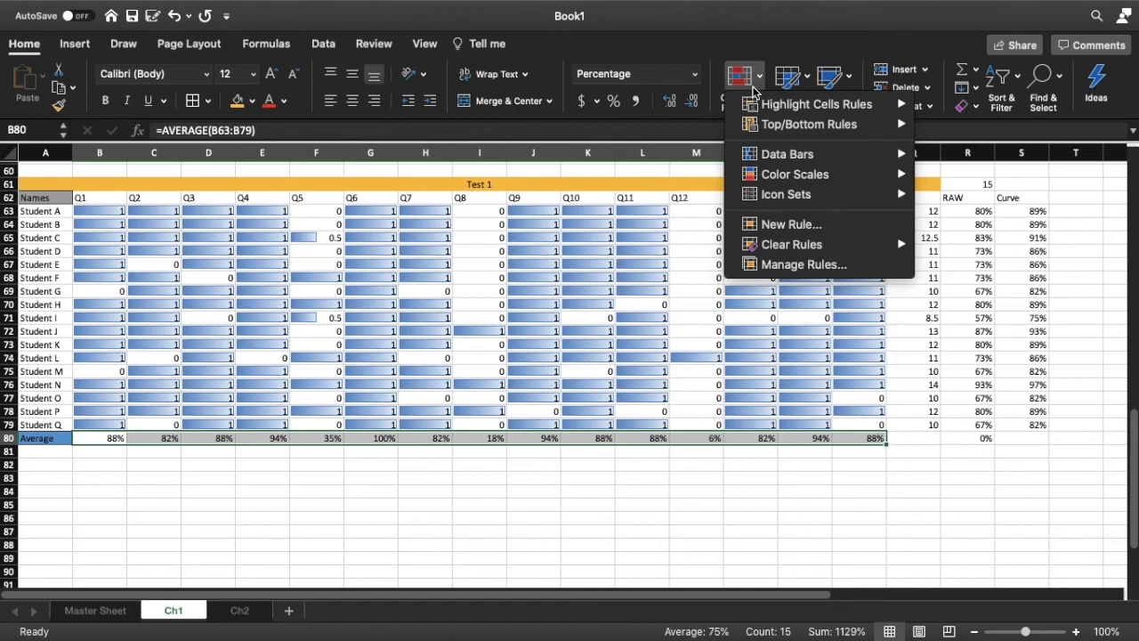
mouse_move(777, 157)
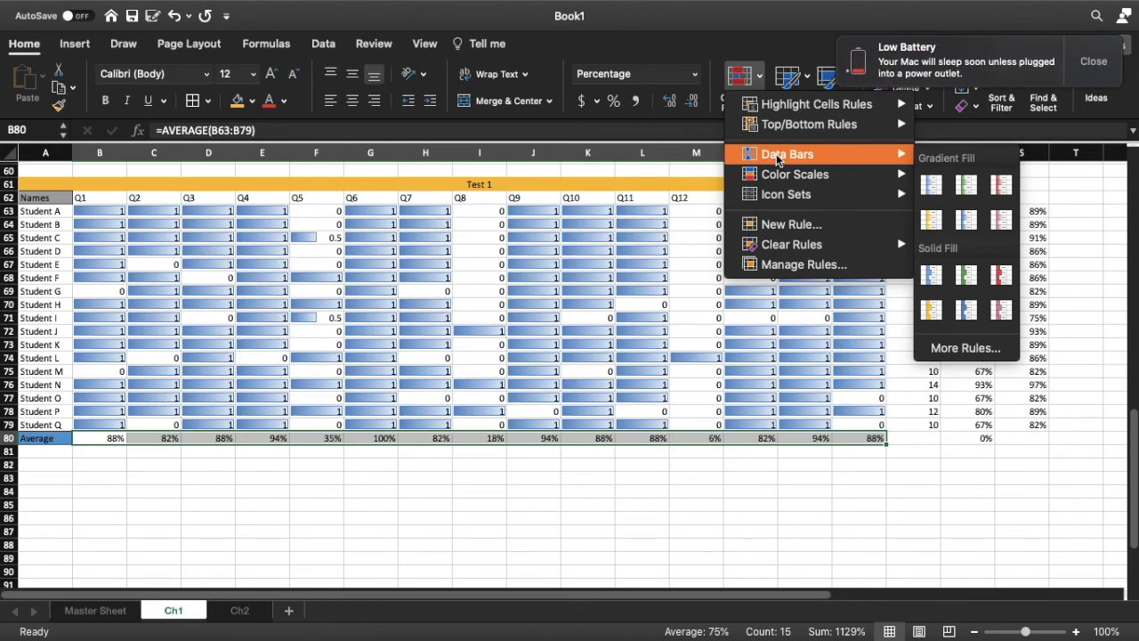
click(1103, 59)
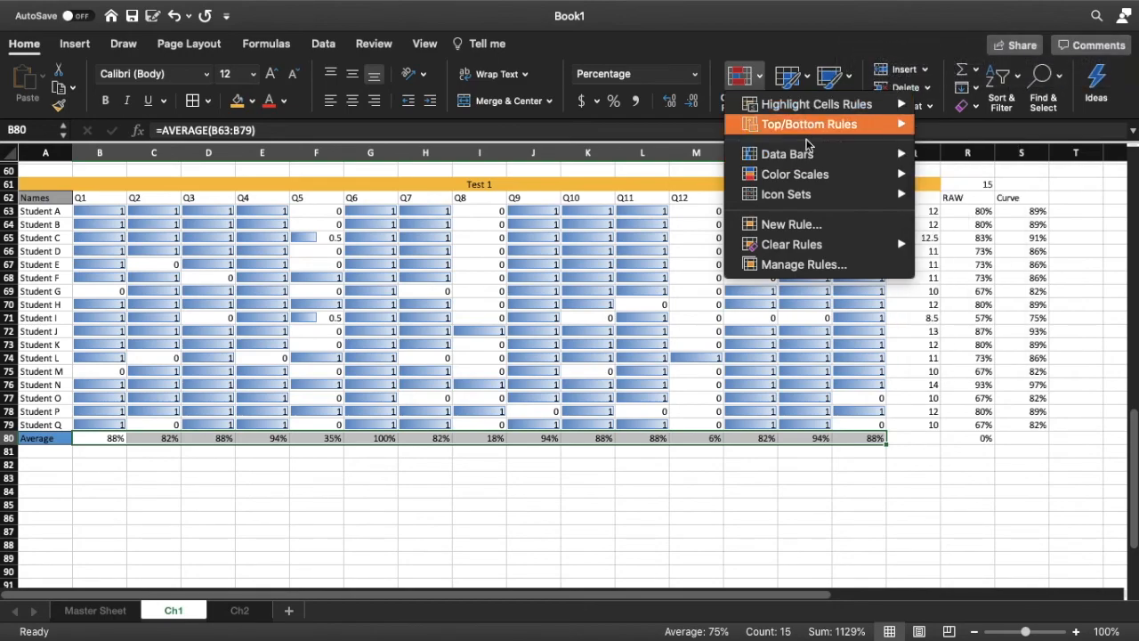
mouse_move(812, 180)
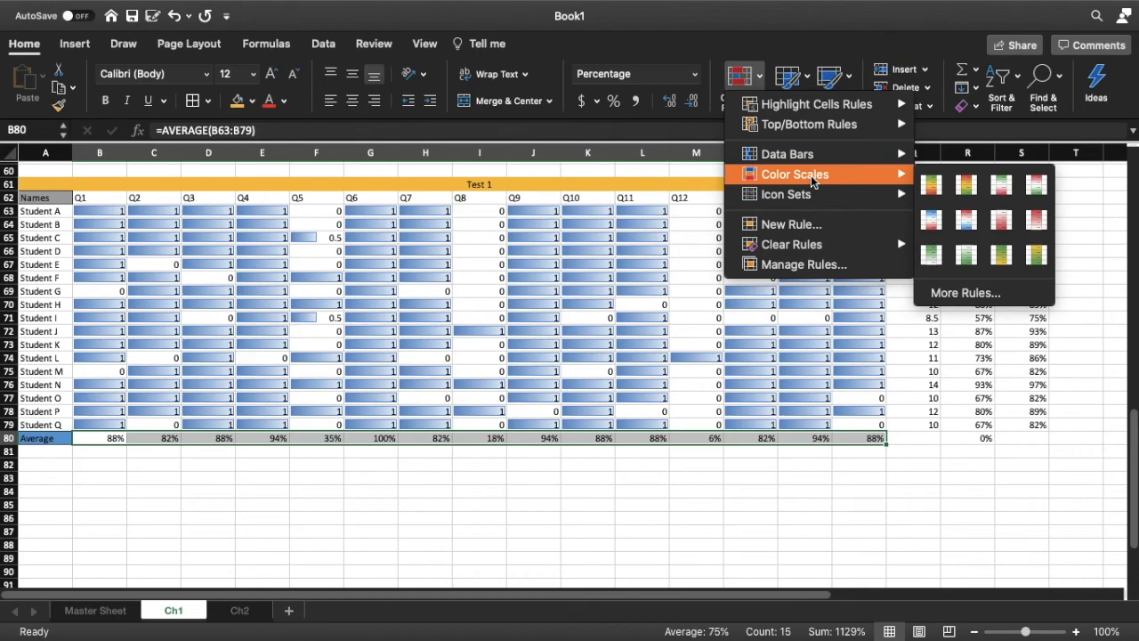
click(929, 185)
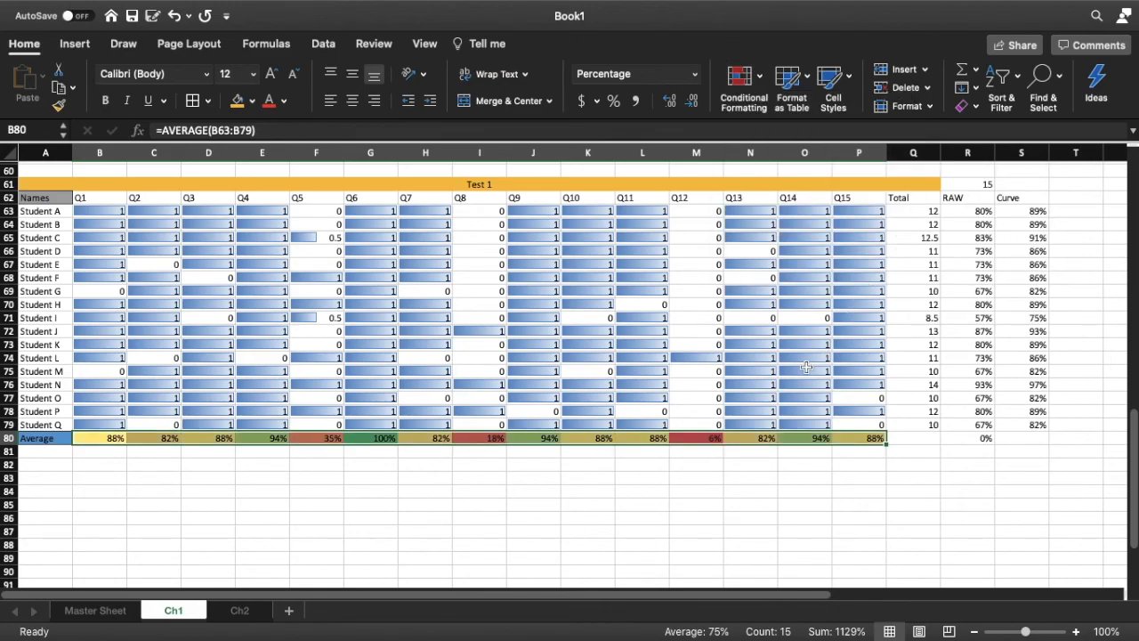
click(533, 451)
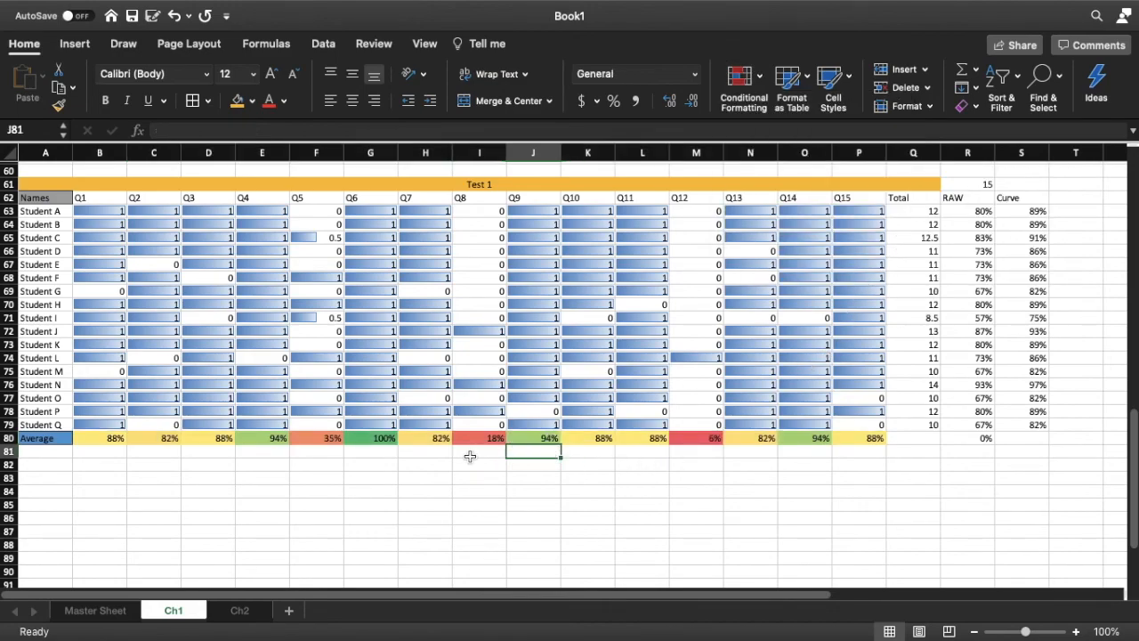
Examine the color-coded averages of the hardest and easiest questions, the Q5 column and the curved percentages in S63:S79
click(697, 438)
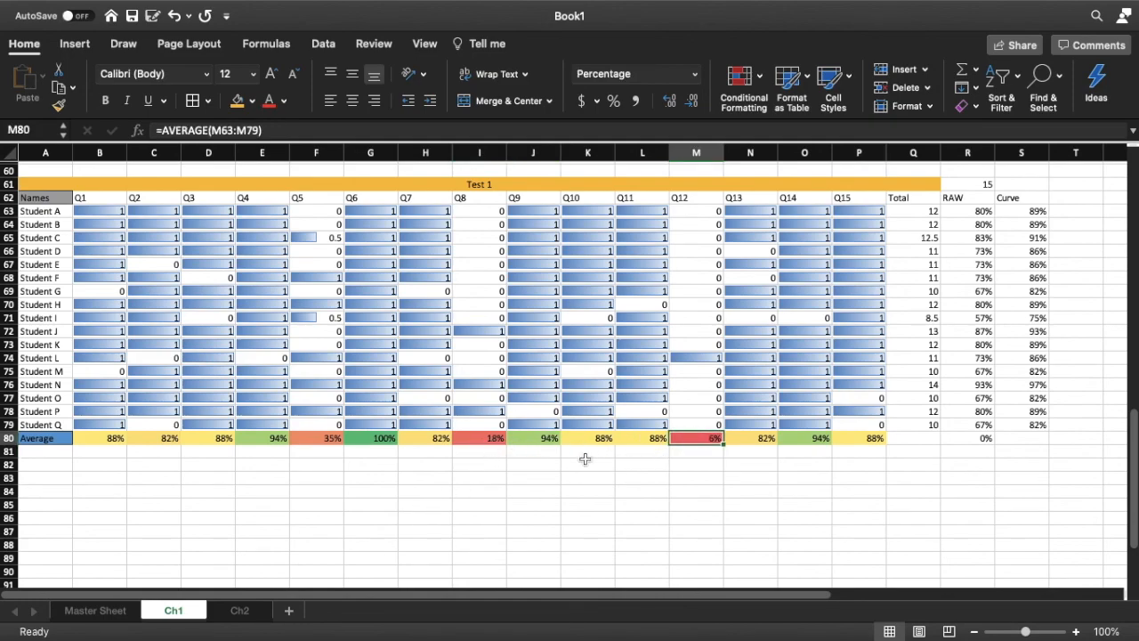
click(369, 438)
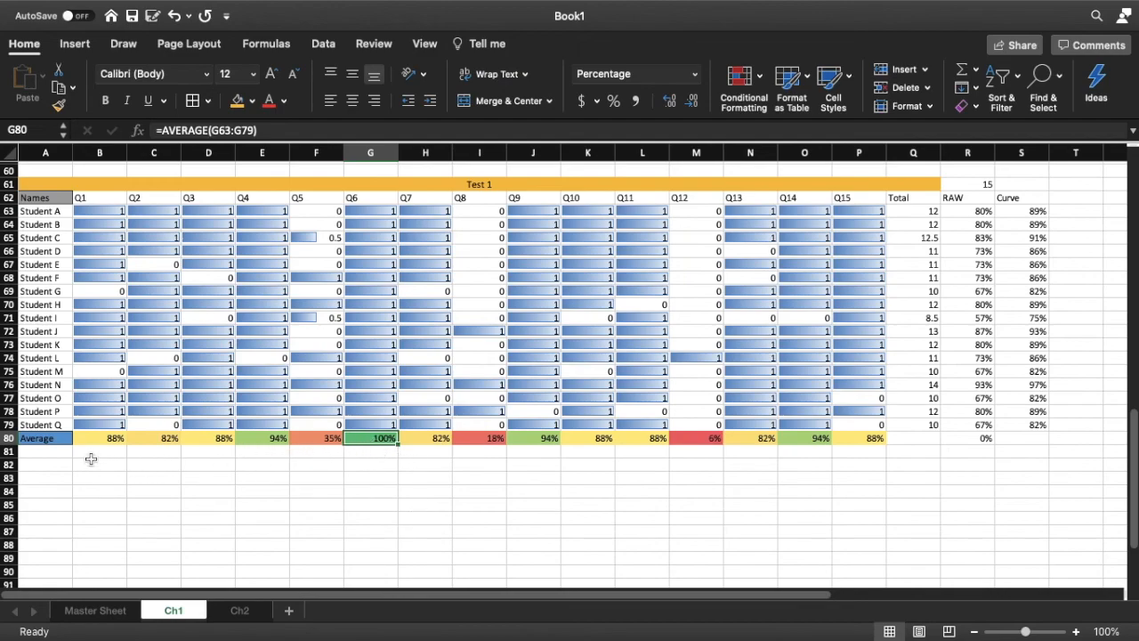
shift+click(864, 435)
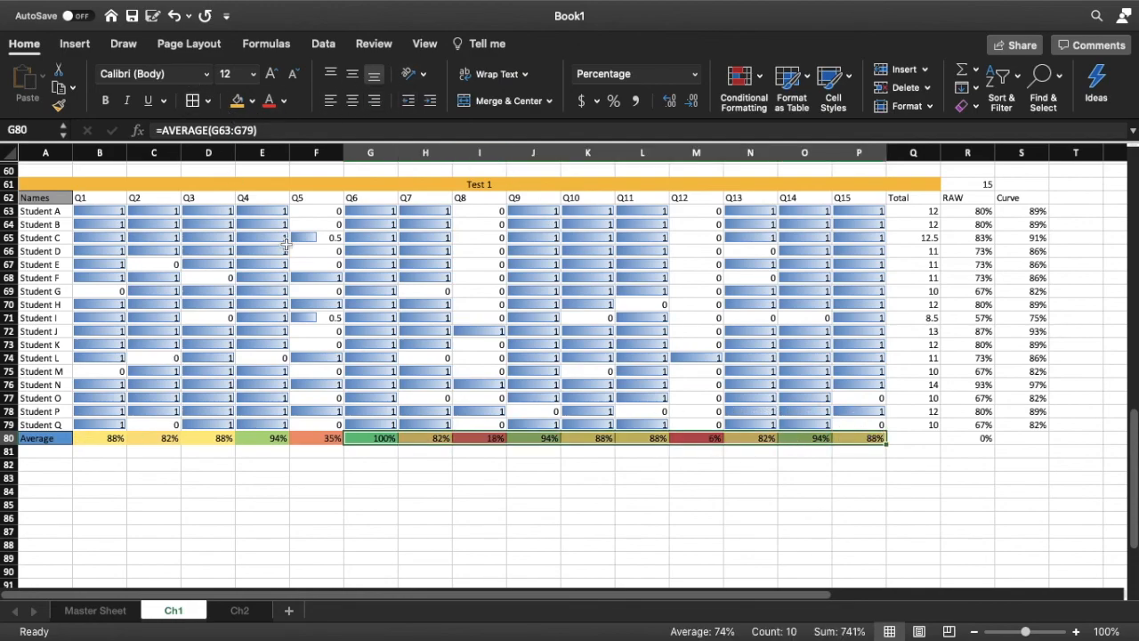
click(563, 451)
click(687, 440)
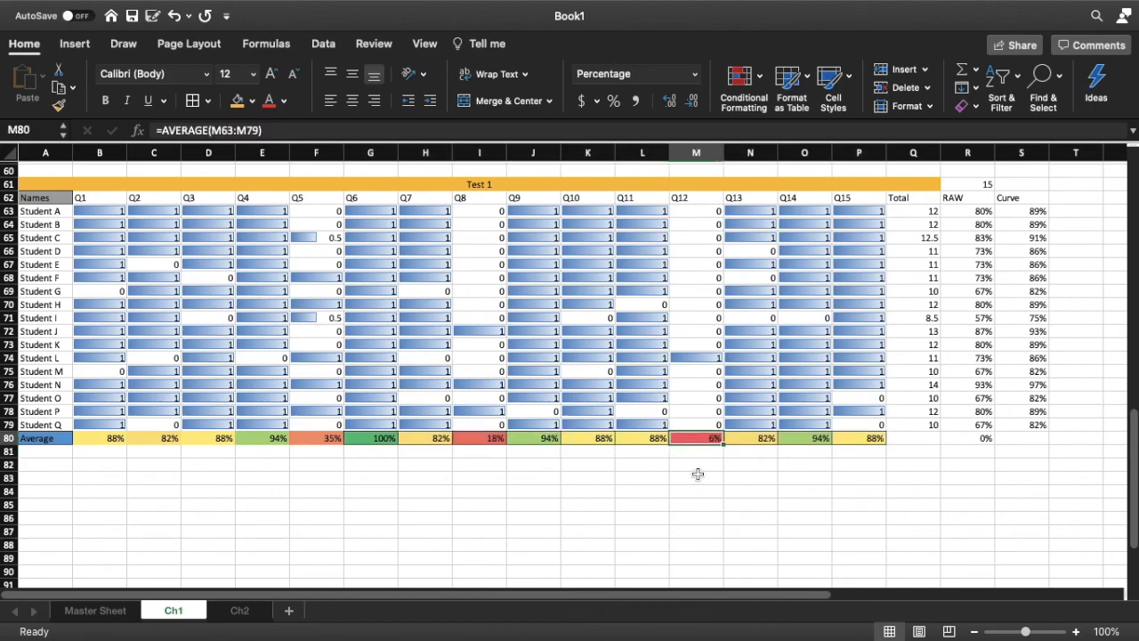
click(477, 196)
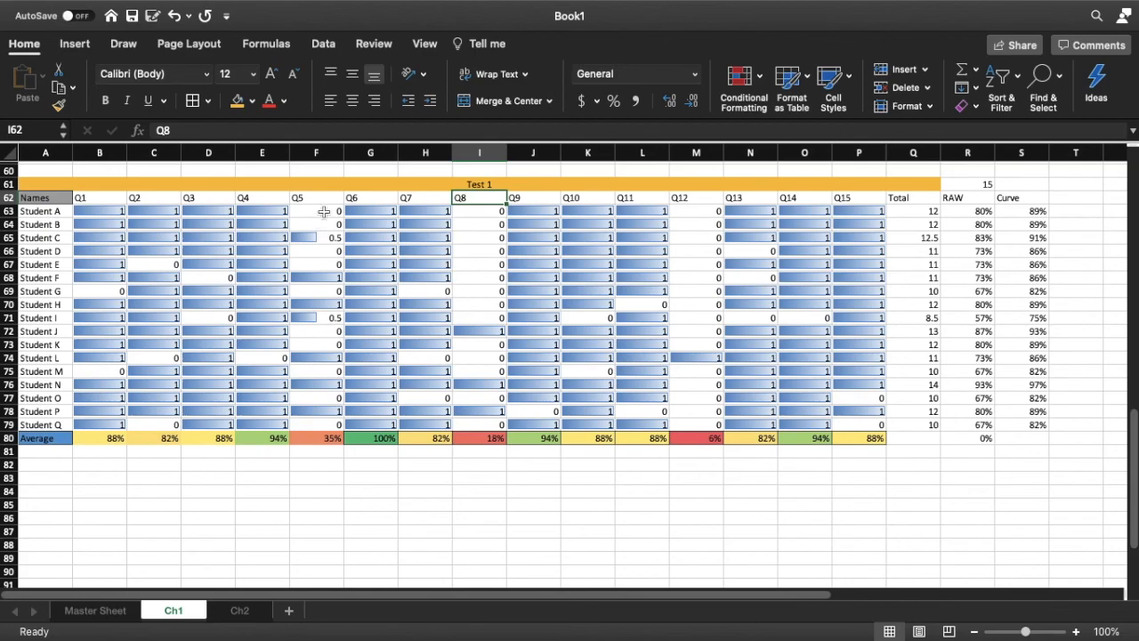
scroll(316, 161, up, 1)
click(316, 153)
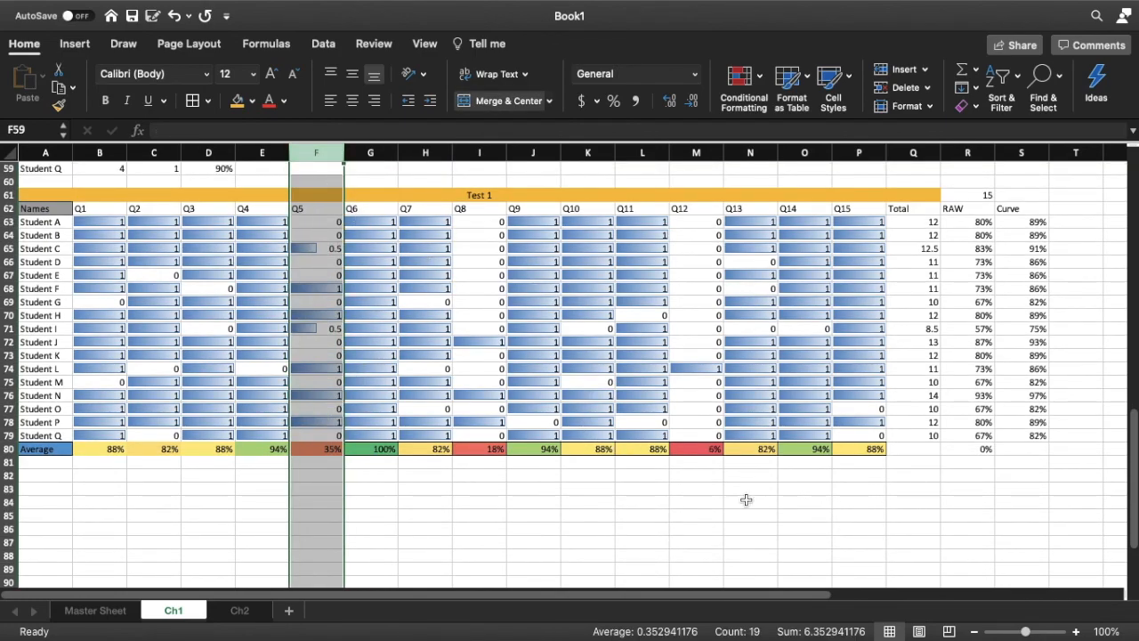
click(644, 500)
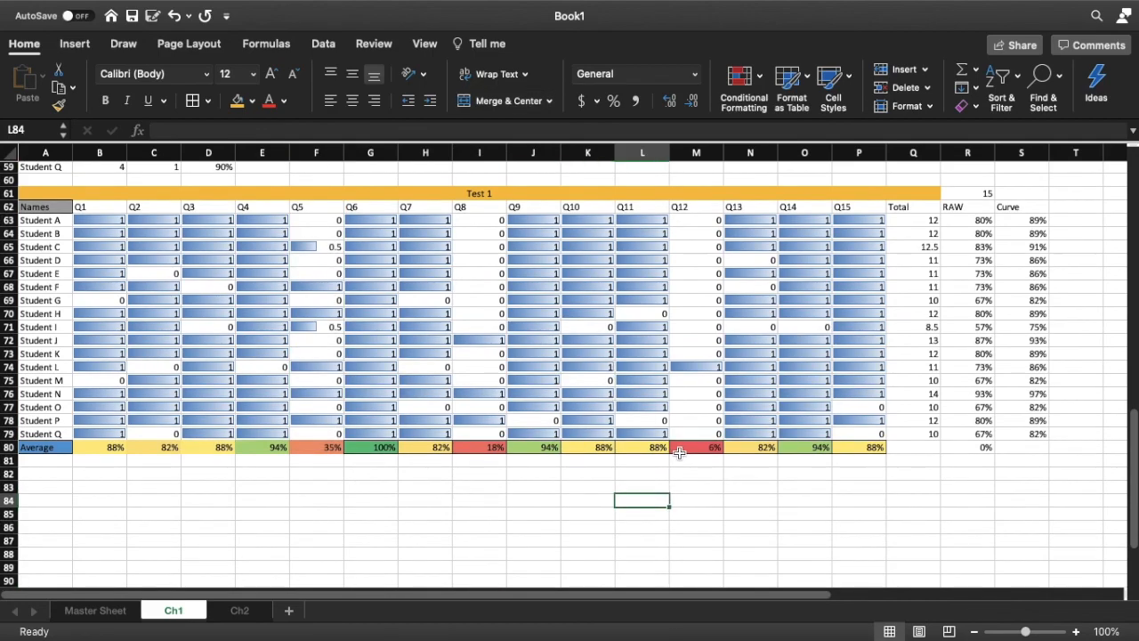
drag(1021, 220, 1038, 433)
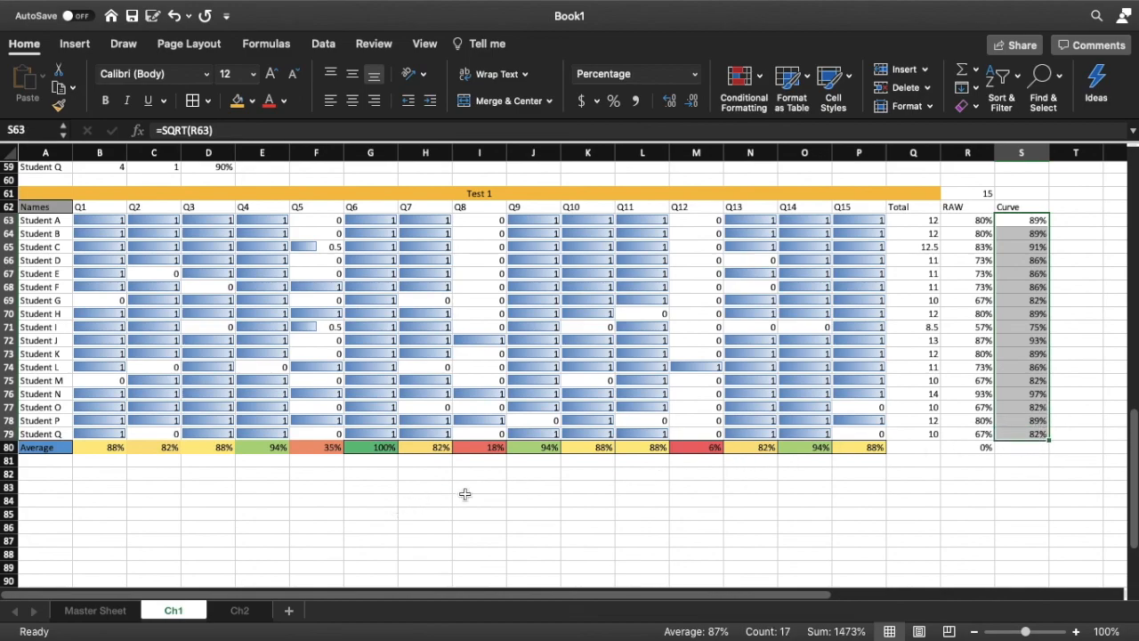
Link header cell E3 on the Master Sheet to the Test 1 title on the Ch1 sheet
click(109, 614)
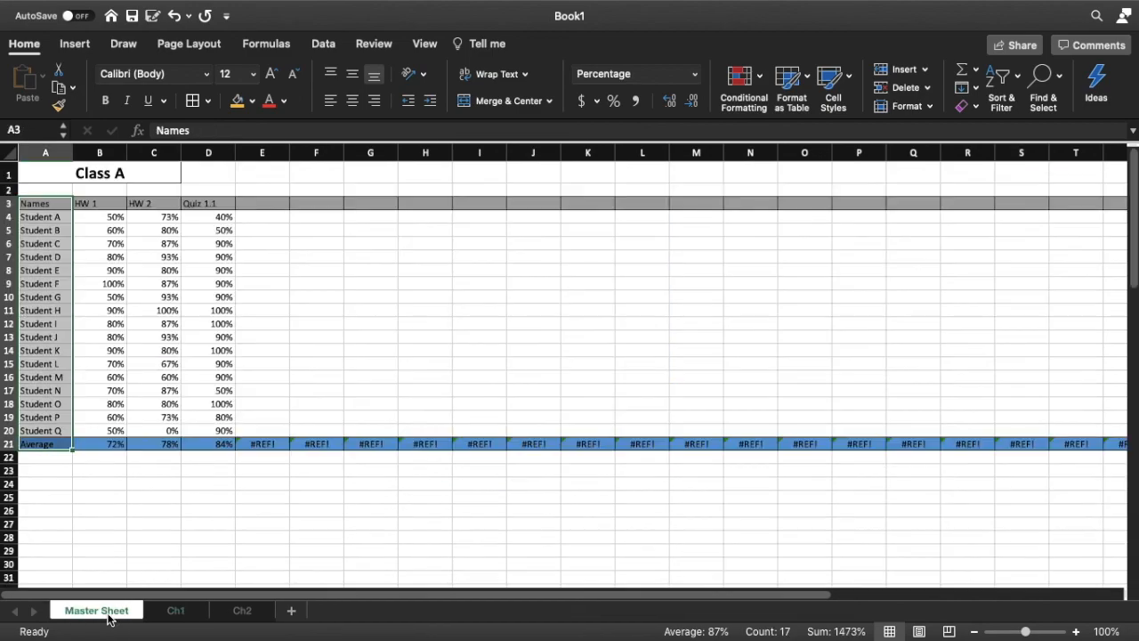
click(267, 206)
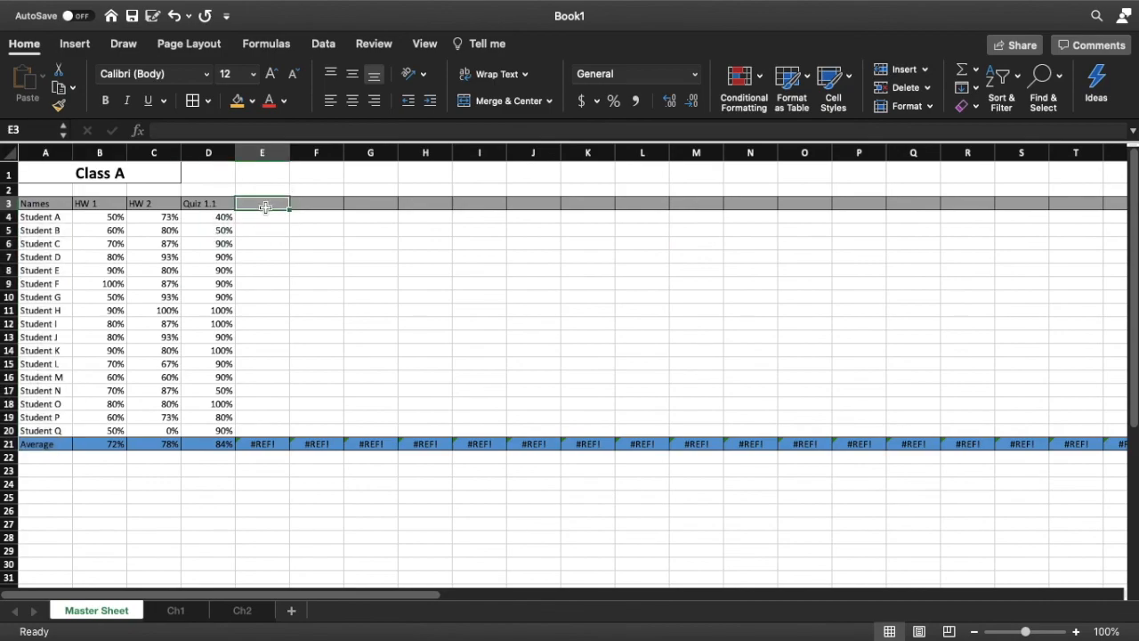
text(=)
click(175, 610)
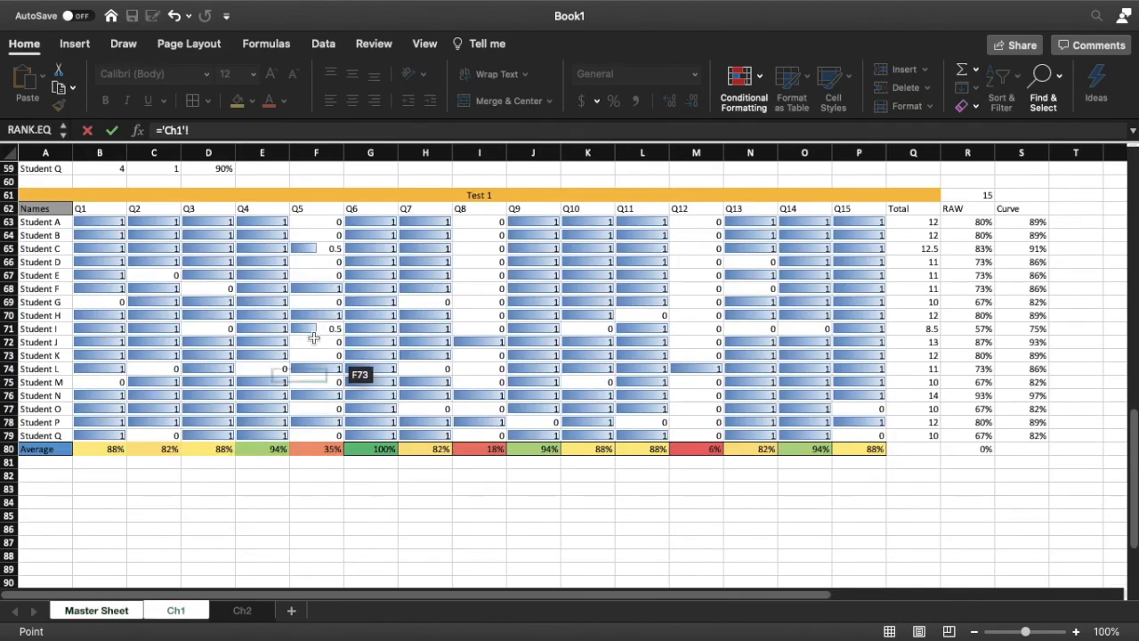
click(422, 195)
key(Return)
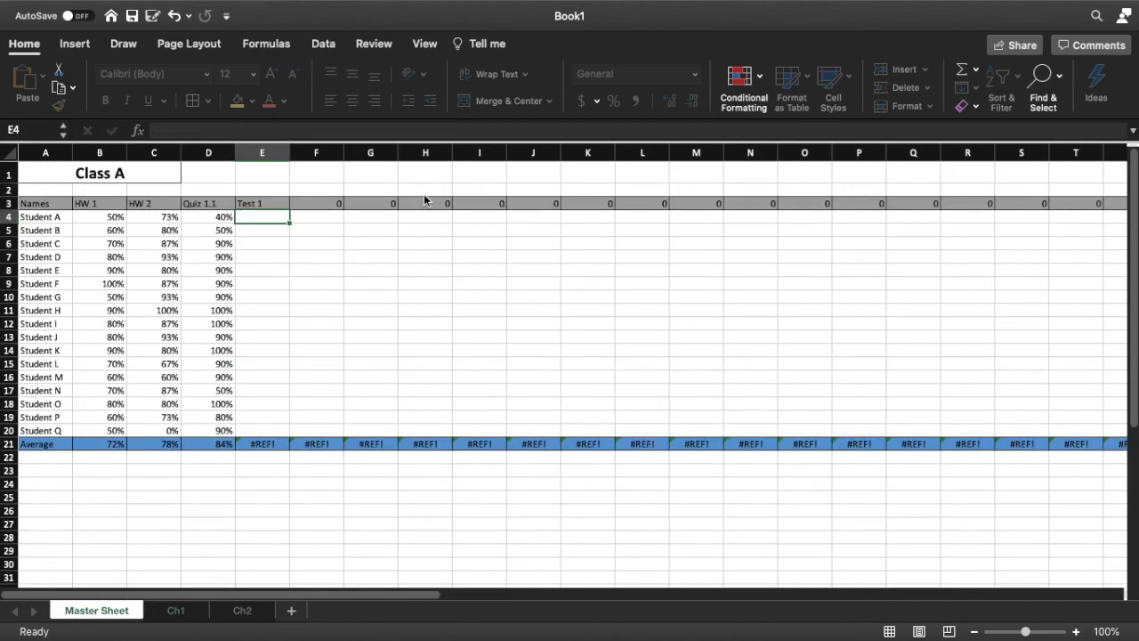
Link the Test 1 column E4:E20 on the Master Sheet to Ch1's curved percentages from S63 down to S79, shown as percentages
text(=)
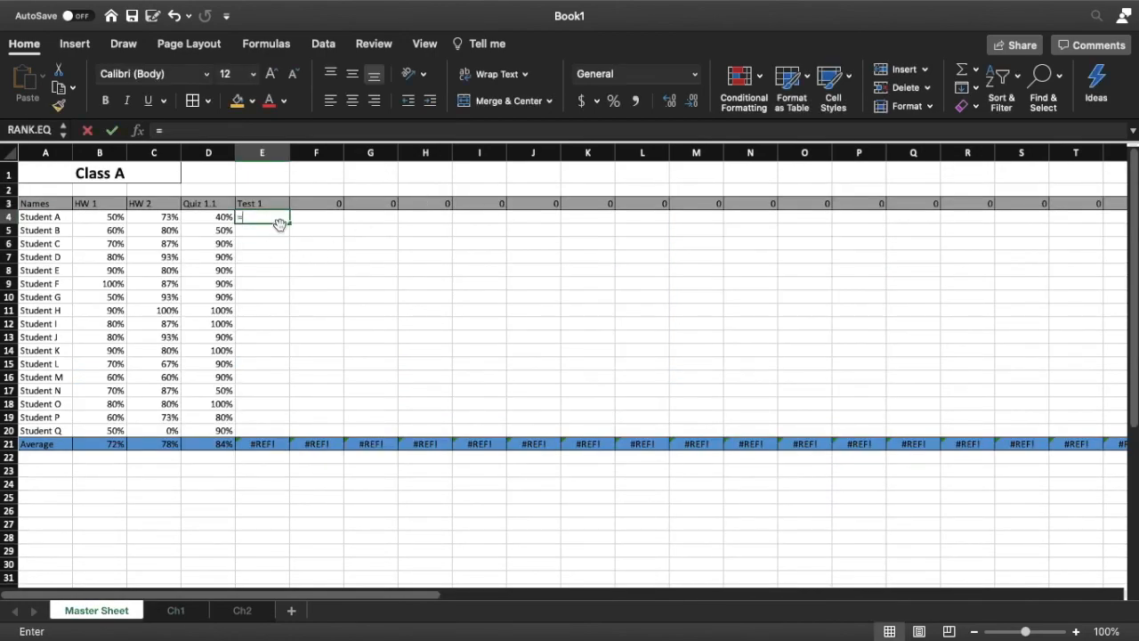
click(252, 611)
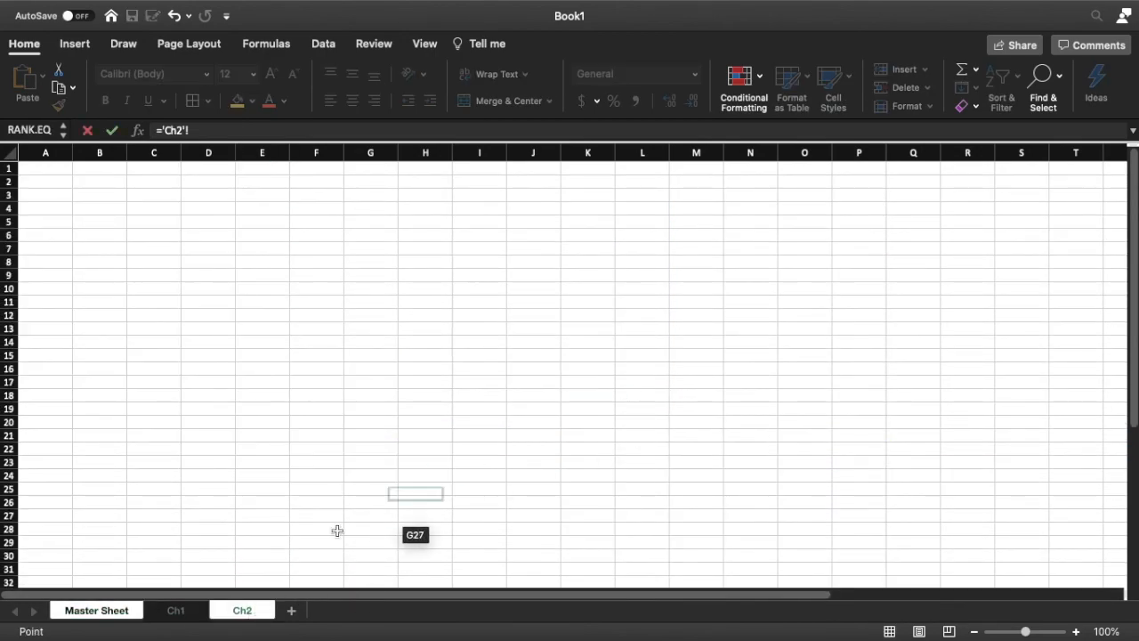
click(182, 610)
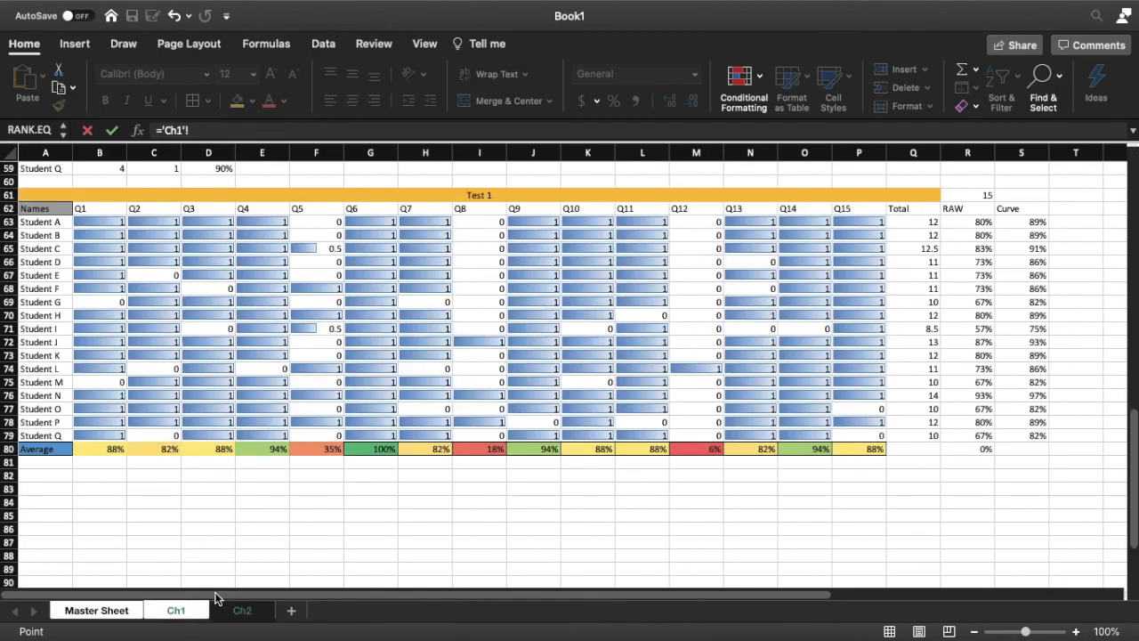
click(1029, 225)
key(F4)
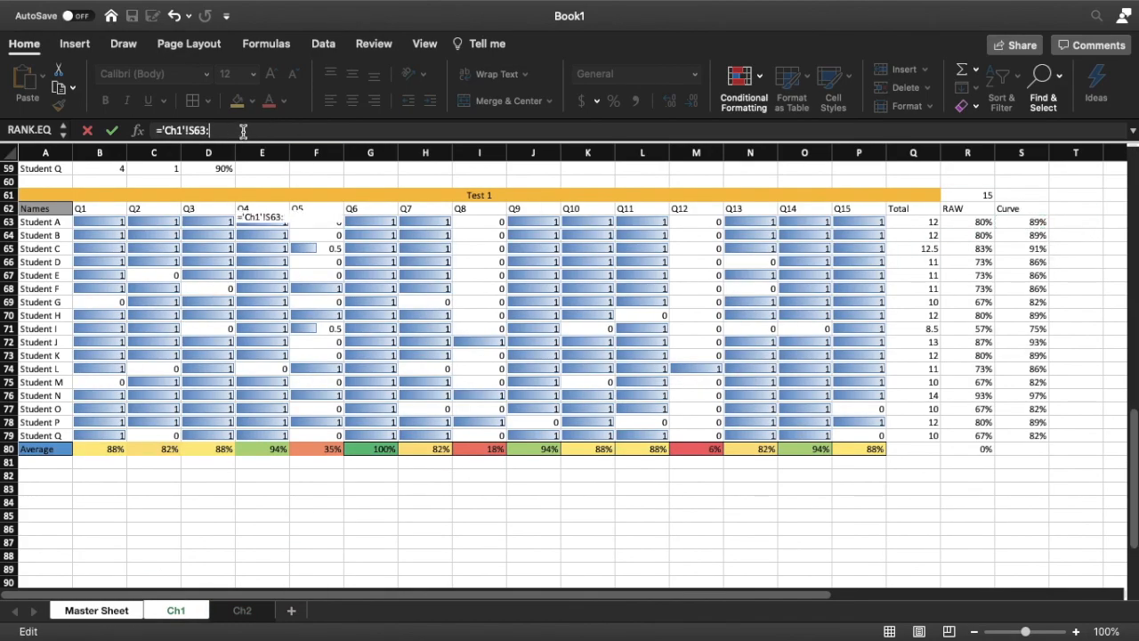
key(Return)
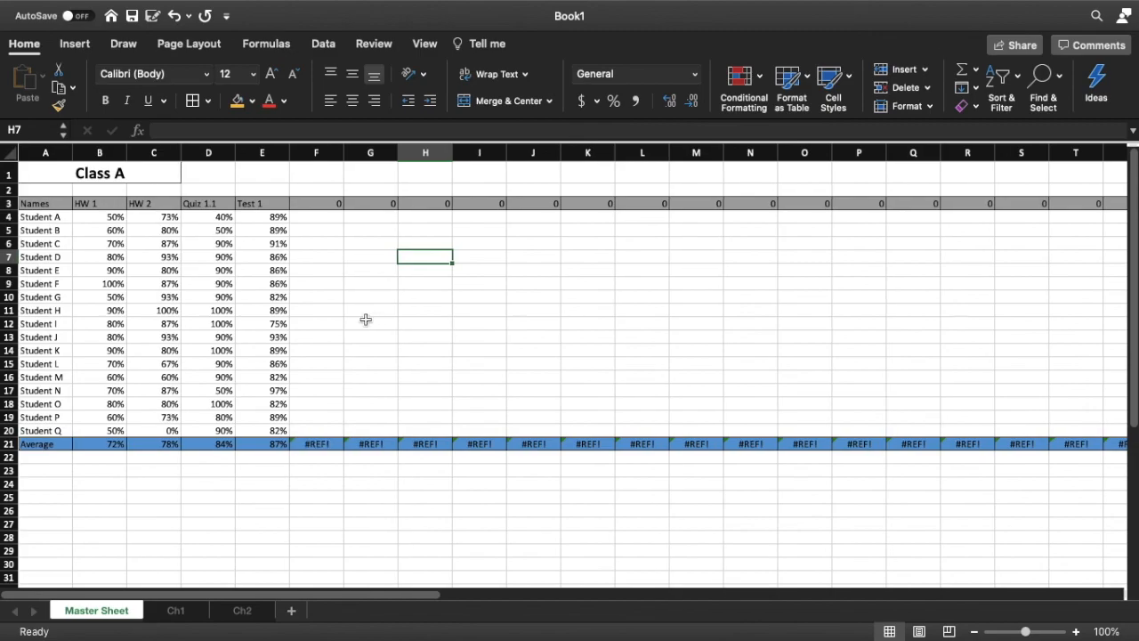